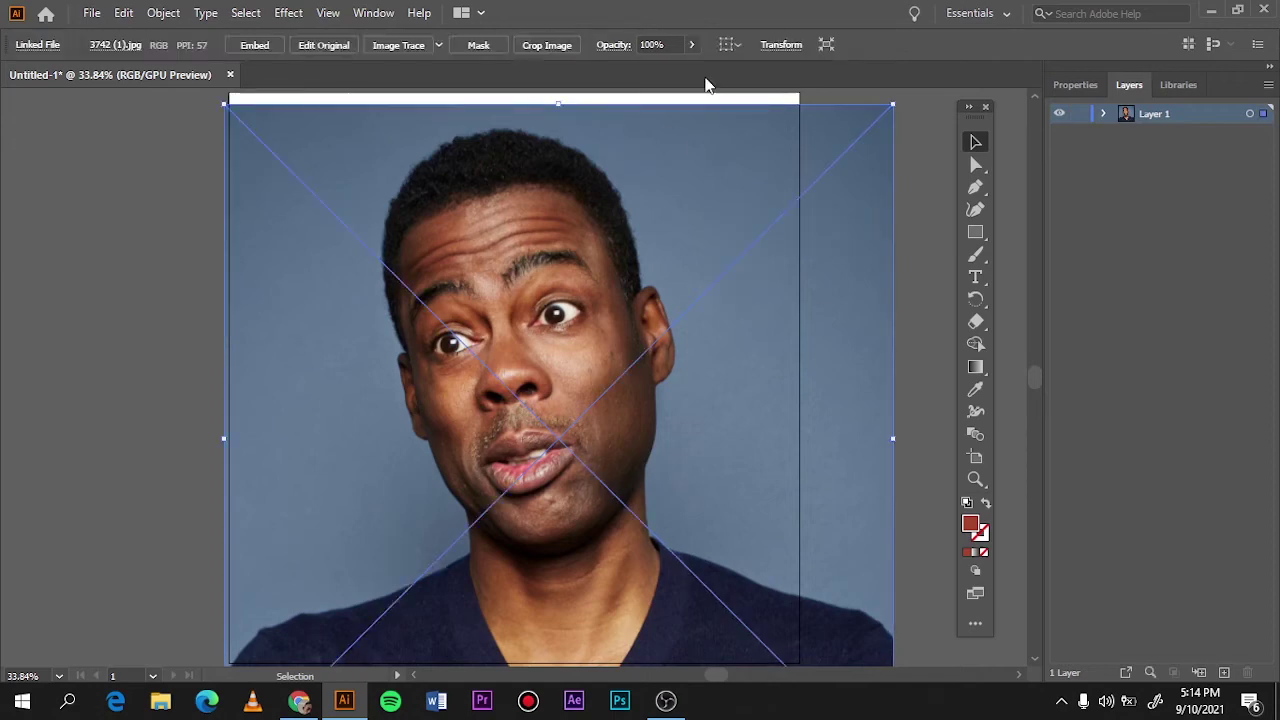
Fade the reference photo's opacity, lock its layer, and add Layer 2 for drawing
left_click(700, 44)
left_click(686, 66)
left_click(803, 94)
left_click(1079, 113)
left_click(1224, 672)
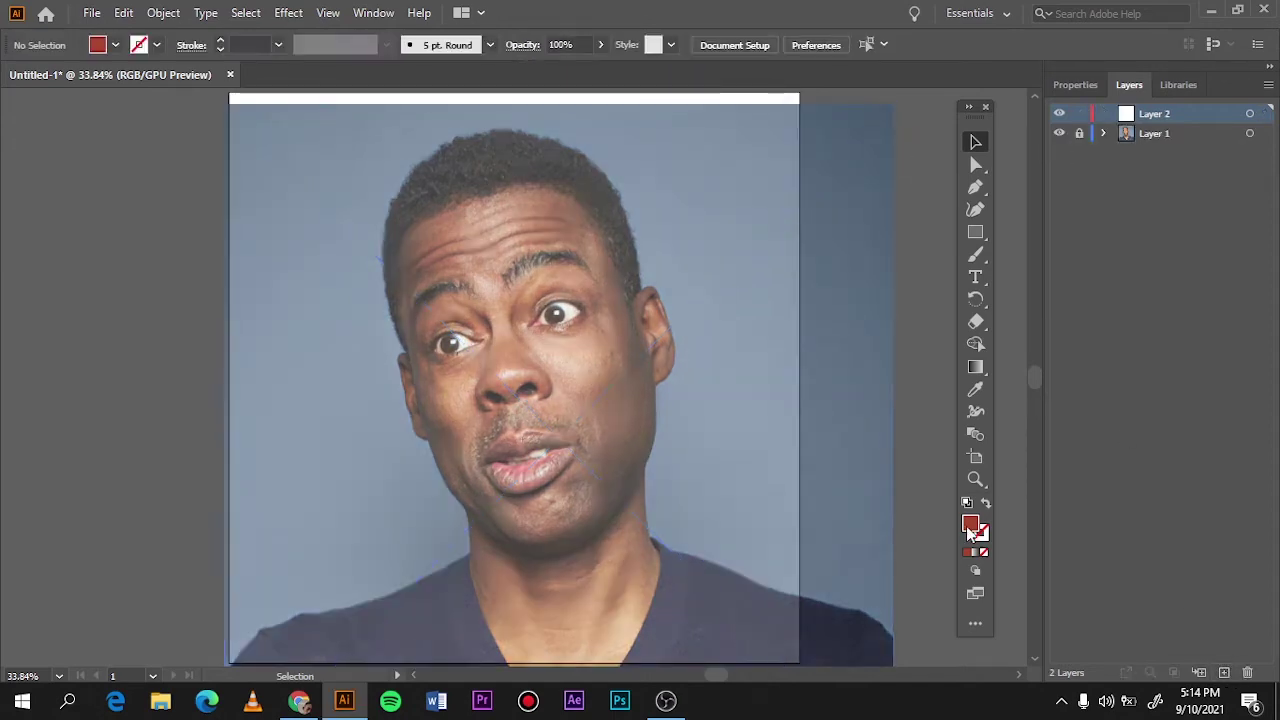
Draw a long, thin black-filled ellipse above the photo
double_click(970, 524)
left_click(1163, 103)
left_click(975, 231)
scroll(915, 212, "up", 3)
left_click_drag(915, 212, 917, 212)
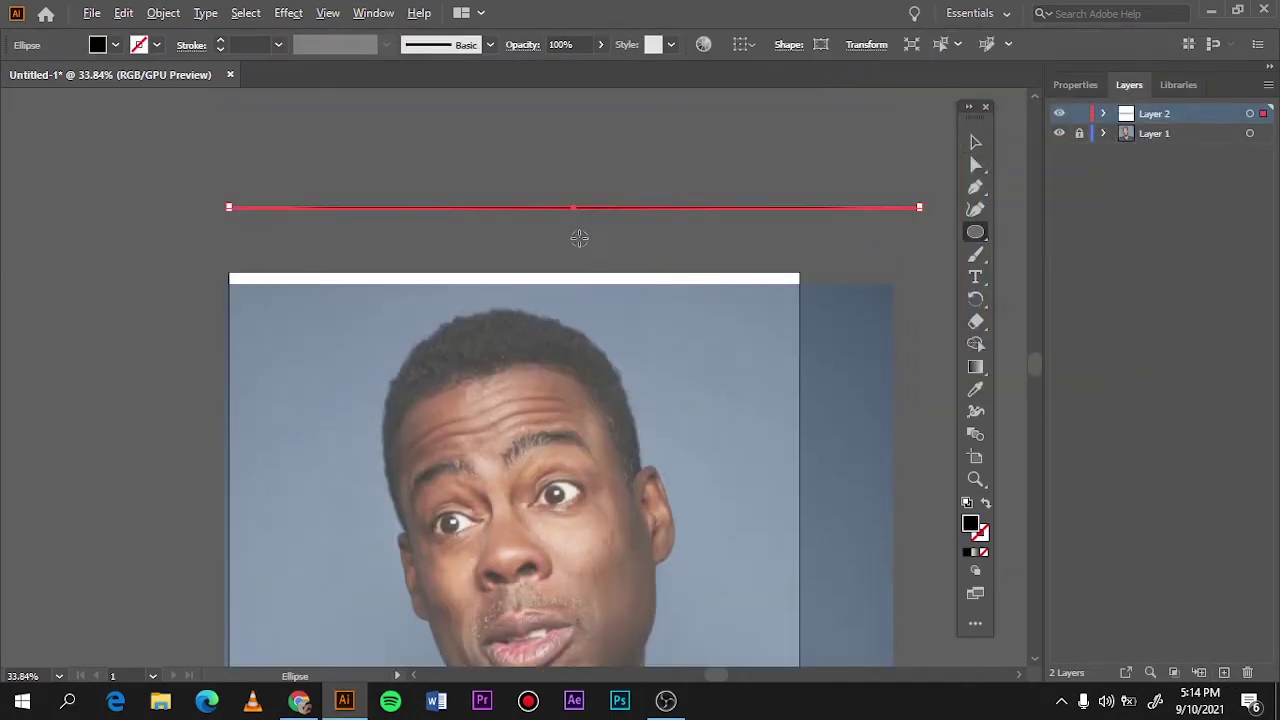
key("ctrl+equal")
key("ctrl+equal")
key("ctrl+equal")
Turn the thin ellipse into a new tapered Art Brush in the Brushes panel
key("F5")
left_click(480, 179)
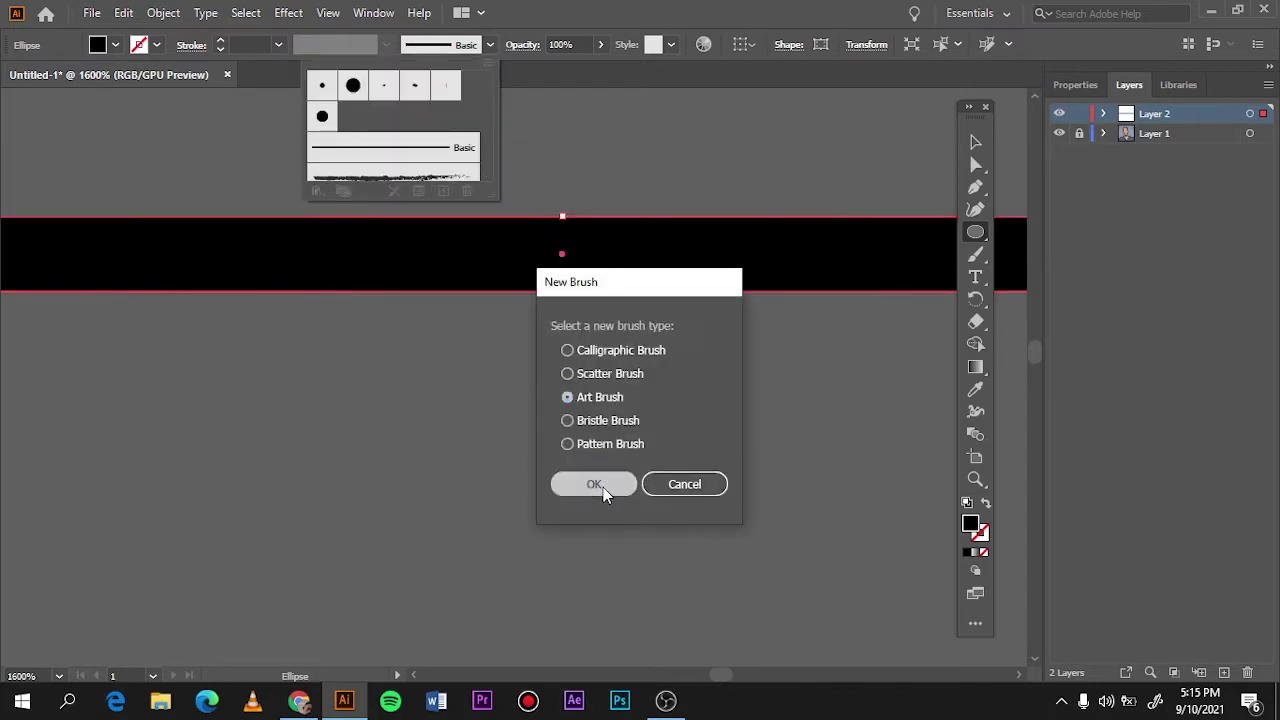
left_click(603, 487)
key("b")
key("ctrl+minus")
key("ctrl+minus")
key("ctrl+minus")
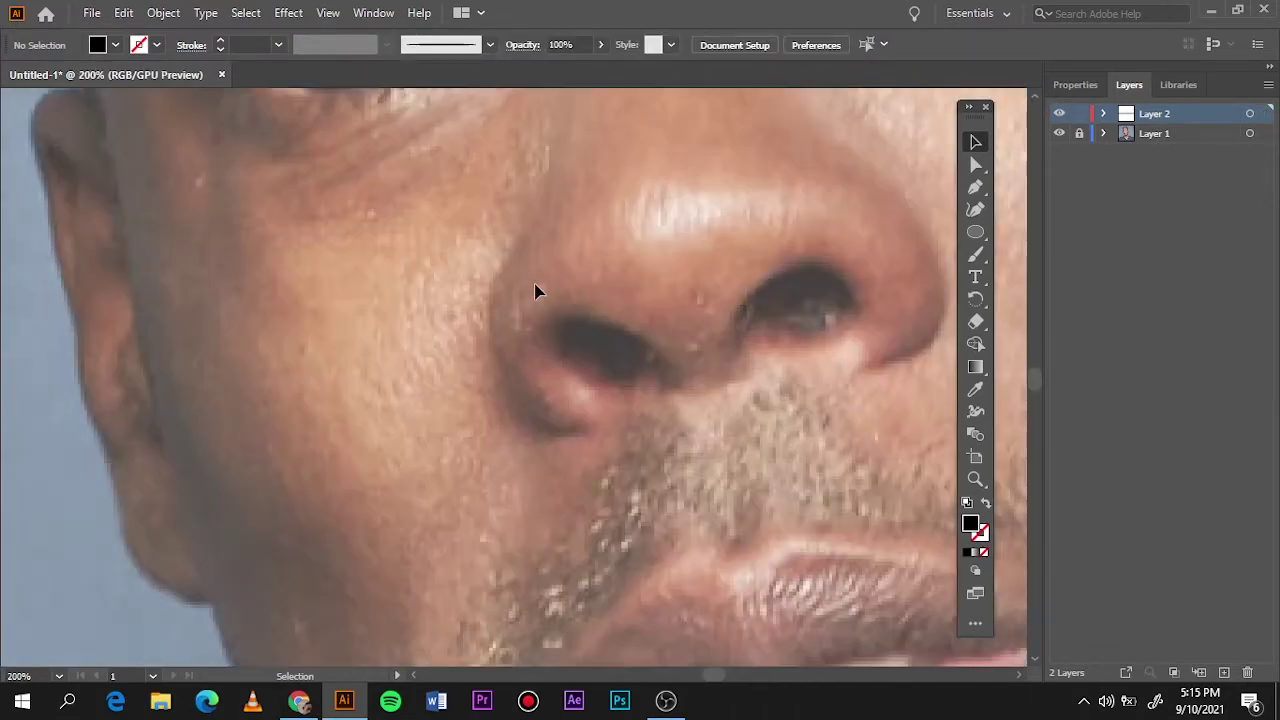
Trace both sides of the nose and the nostril outlines with tapered Paintbrush strokes
key("b")
left_click_drag(531, 241, 552, 423)
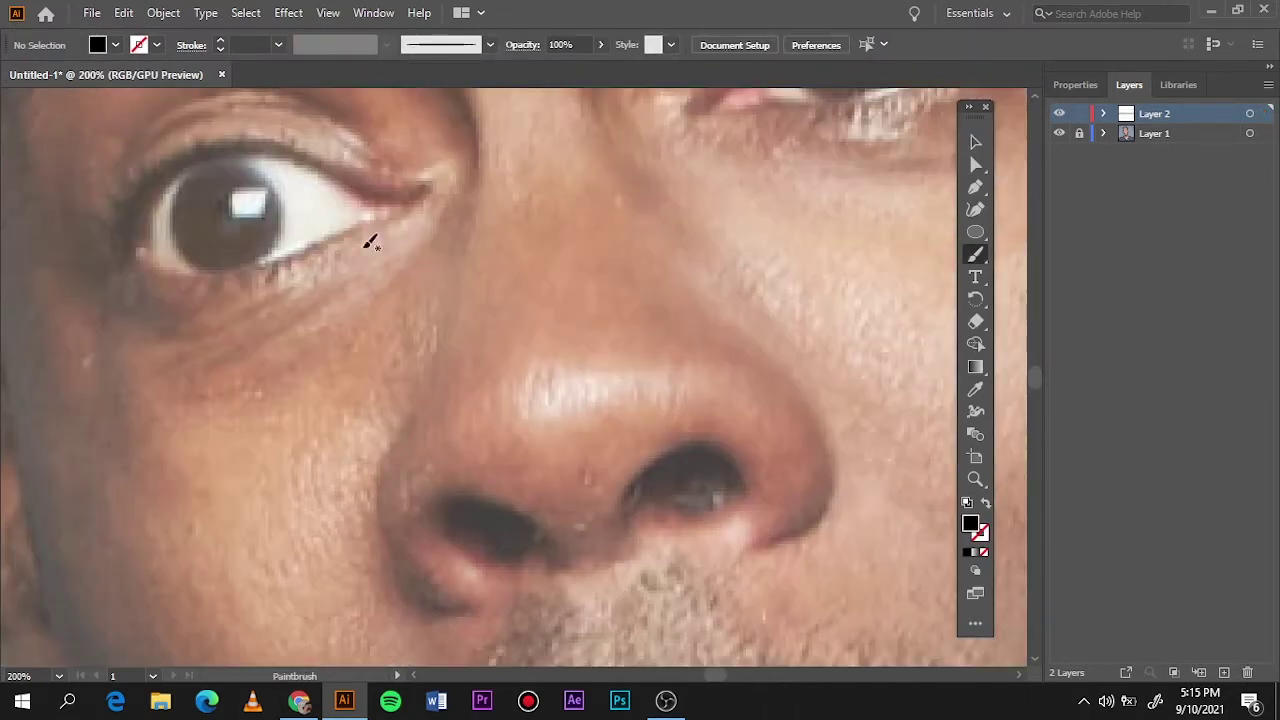
left_click_drag(390, 462, 482, 601)
left_click_drag(547, 529, 552, 547)
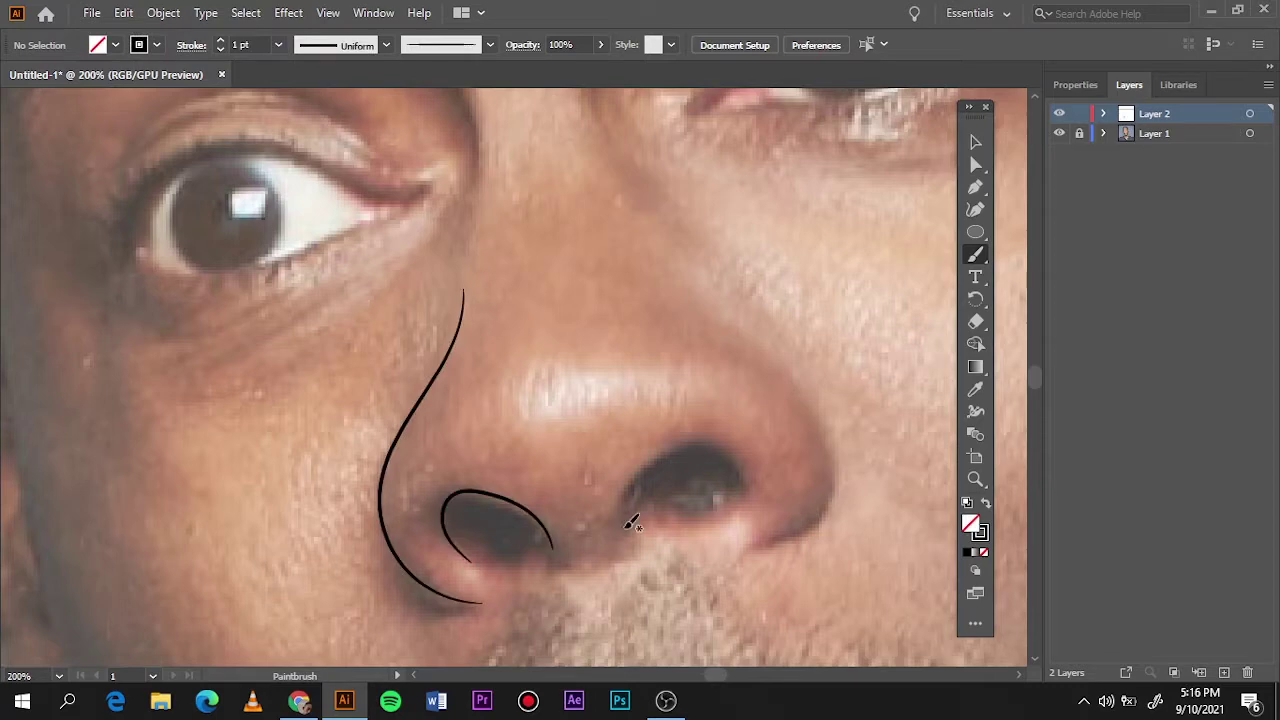
left_click_drag(743, 517, 741, 517)
left_click_drag(714, 337, 774, 400)
key("ctrl+z")
left_click_drag(750, 552, 822, 508)
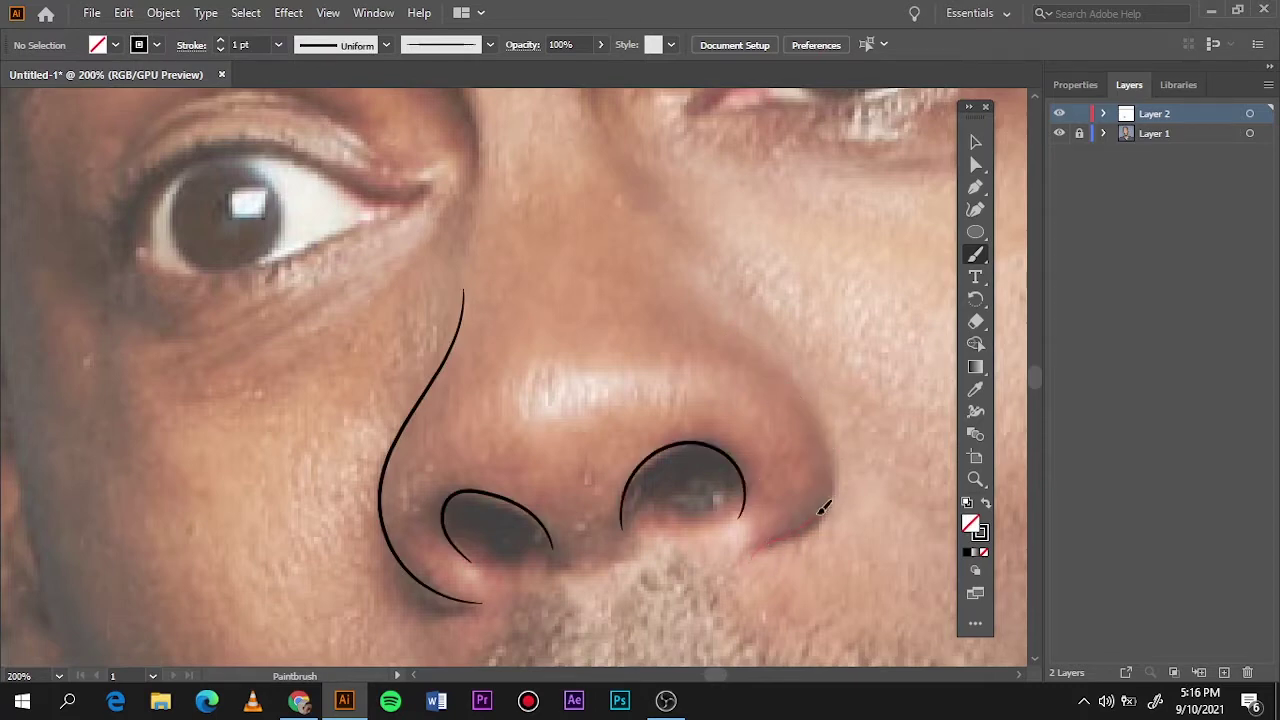
left_click_drag(734, 314, 734, 312)
Fill the left and right nostrils with solid black Pencil shapes
key("shift+x")
scroll(543, 557, "up", 1)
scroll(543, 557, "up", 3)
key("n")
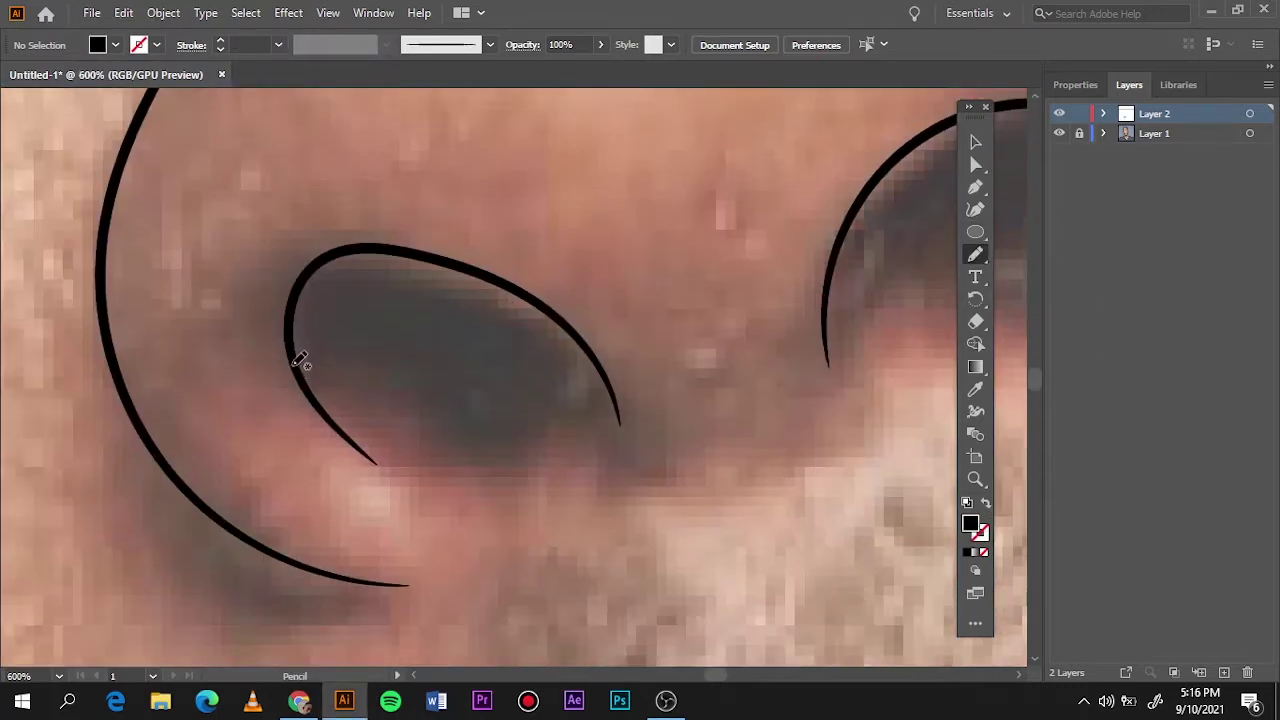
mouse_move(295, 362)
left_mouse_down()
mouse_move(567, 337)
mouse_move(300, 362)
left_mouse_up()
left_click_drag(529, 323, 614, 409)
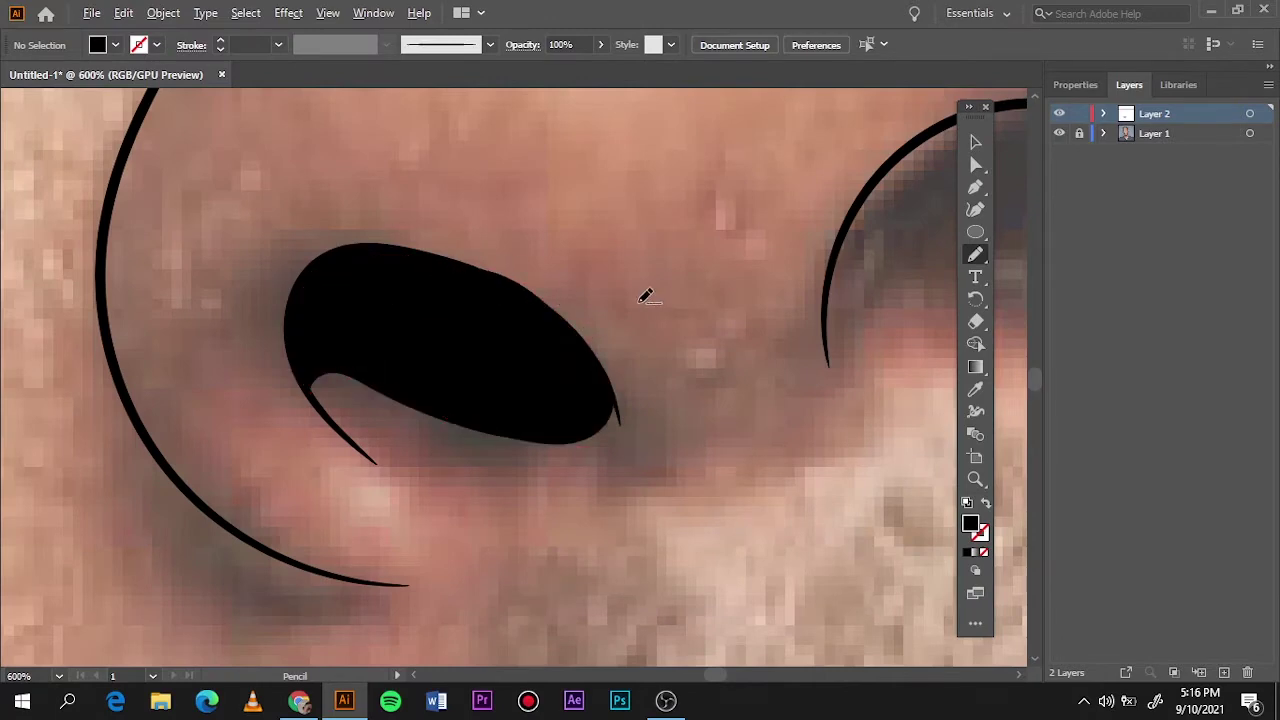
scroll(350, 355, "up", 1)
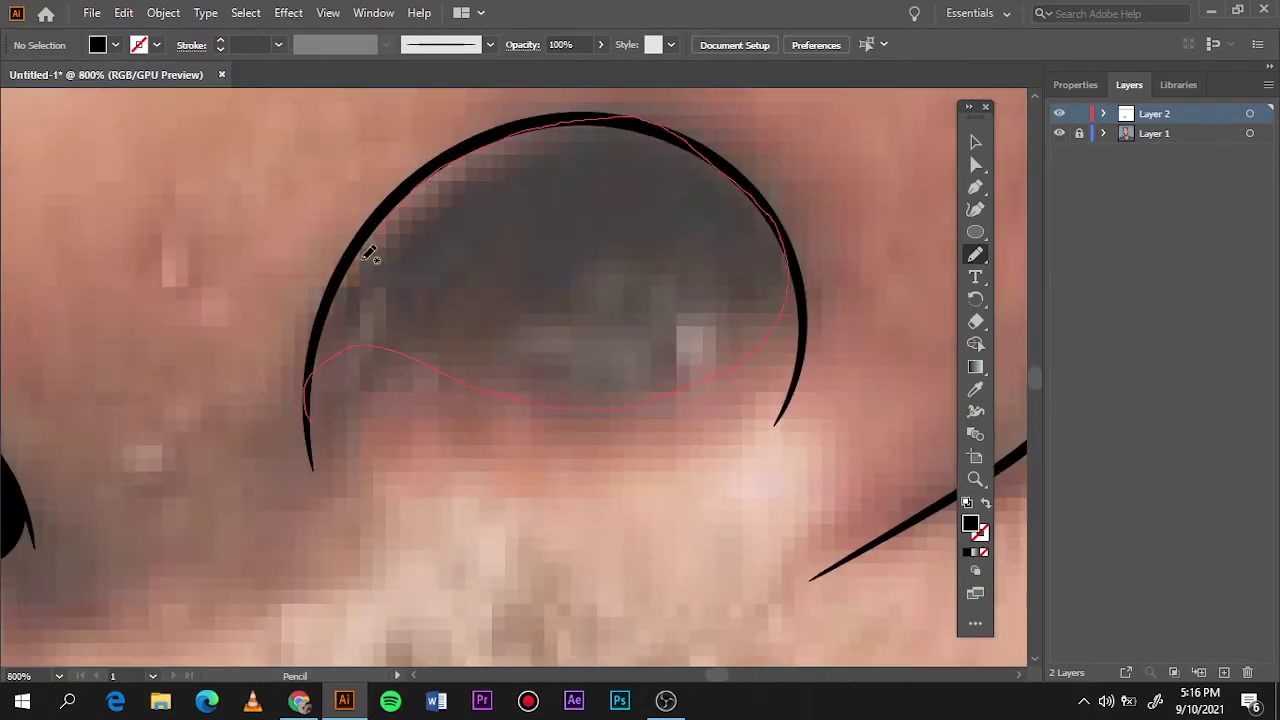
left_click_drag(696, 381, 357, 266)
key("ctrl+0")
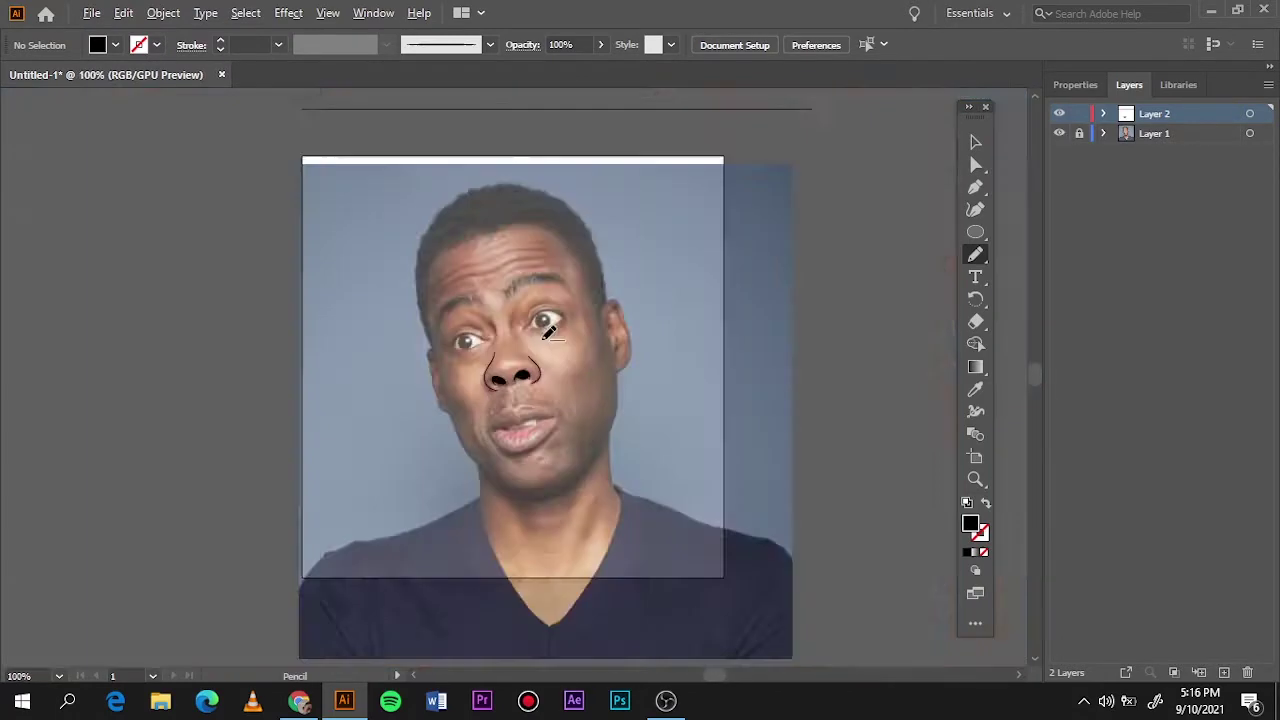
scroll(414, 314, "up", 5)
Trace the lower lip outline out to the right corner, redoing misdrawn strokes
key("b")
left_click_drag(247, 171, 340, 410)
key("shift+x")
scroll(475, 250, "down", 5)
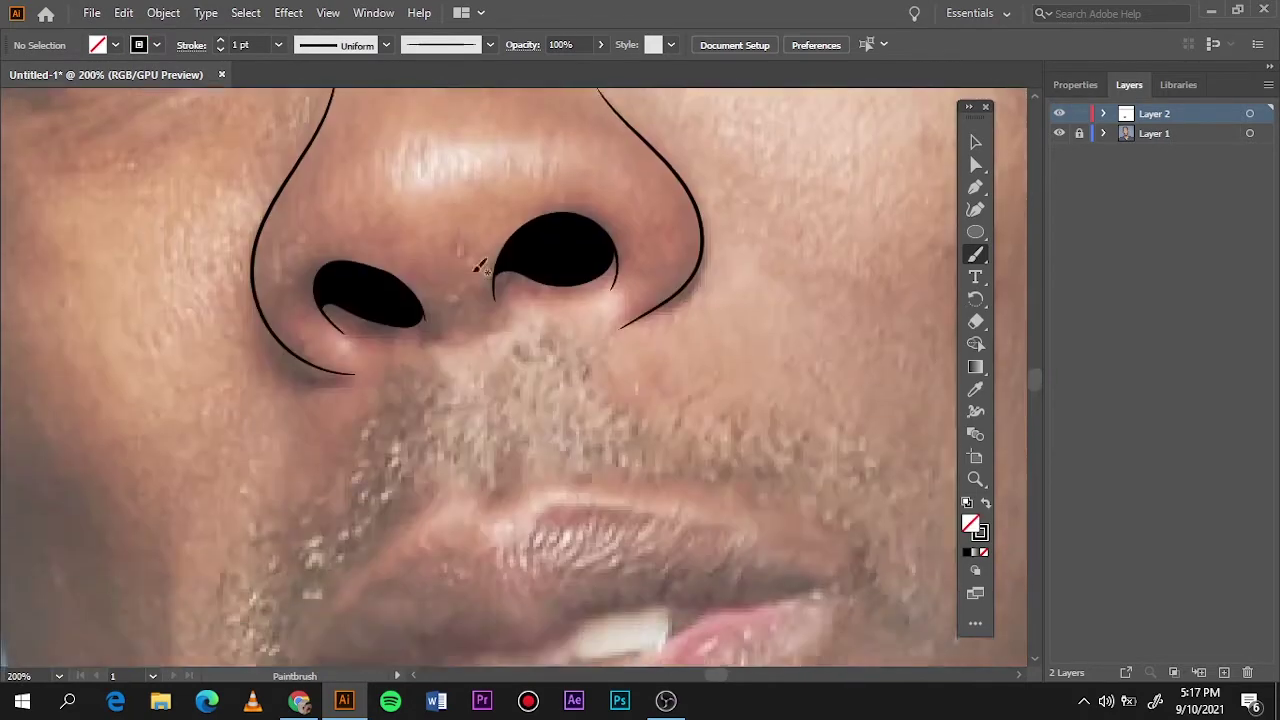
scroll(480, 266, "down", 3)
left_click_drag(828, 263, 825, 245)
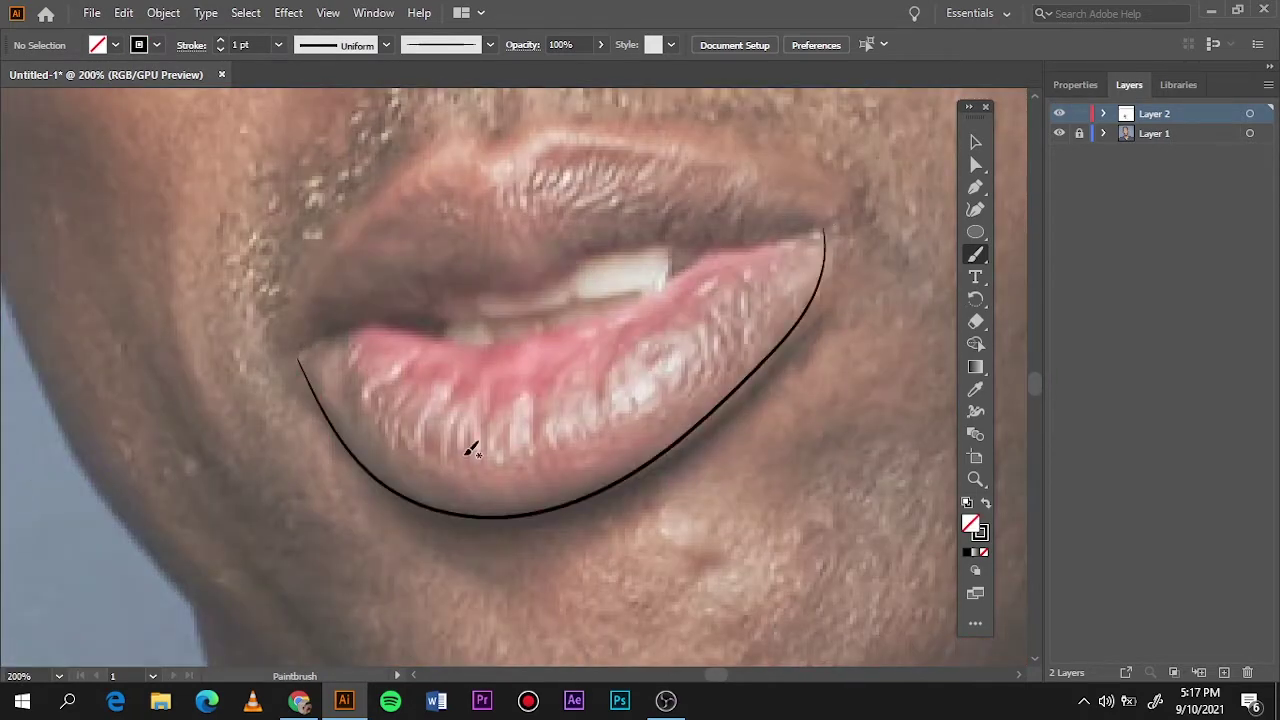
key("ctrl+z")
left_click_drag(312, 381, 571, 534)
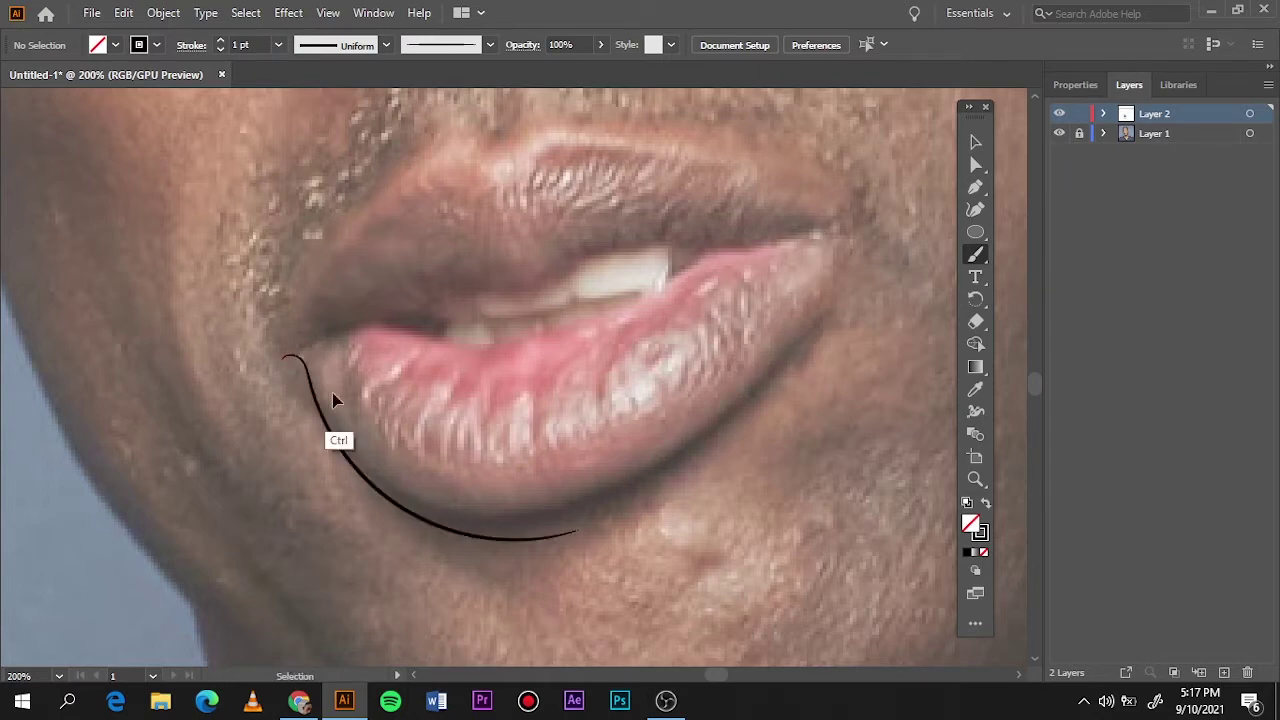
key("ctrl+z")
left_click_drag(292, 357, 455, 515)
left_click_drag(830, 305, 842, 222)
Outline the upper lip and draw the parting line between the lips
left_click_drag(500, 345, 605, 331)
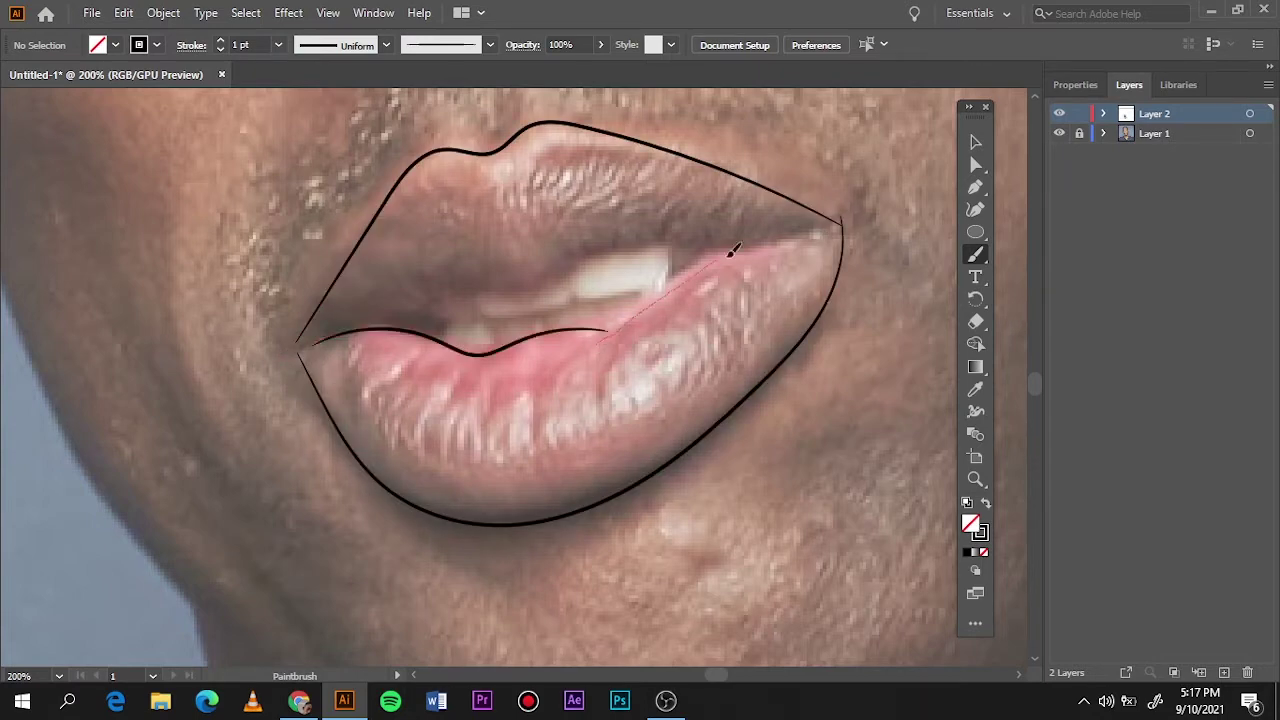
left_click_drag(832, 230, 840, 222)
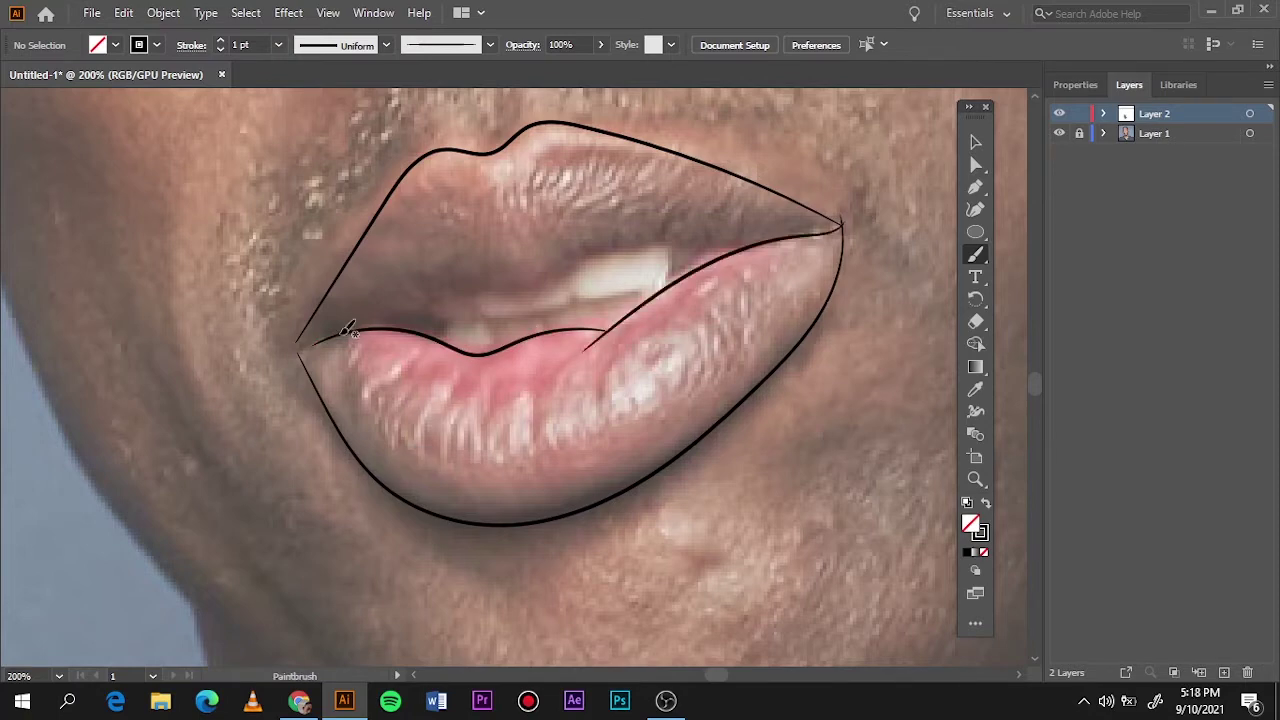
left_click_drag(349, 329, 600, 218)
left_click_drag(725, 235, 745, 233)
scroll(355, 343, "up", 3)
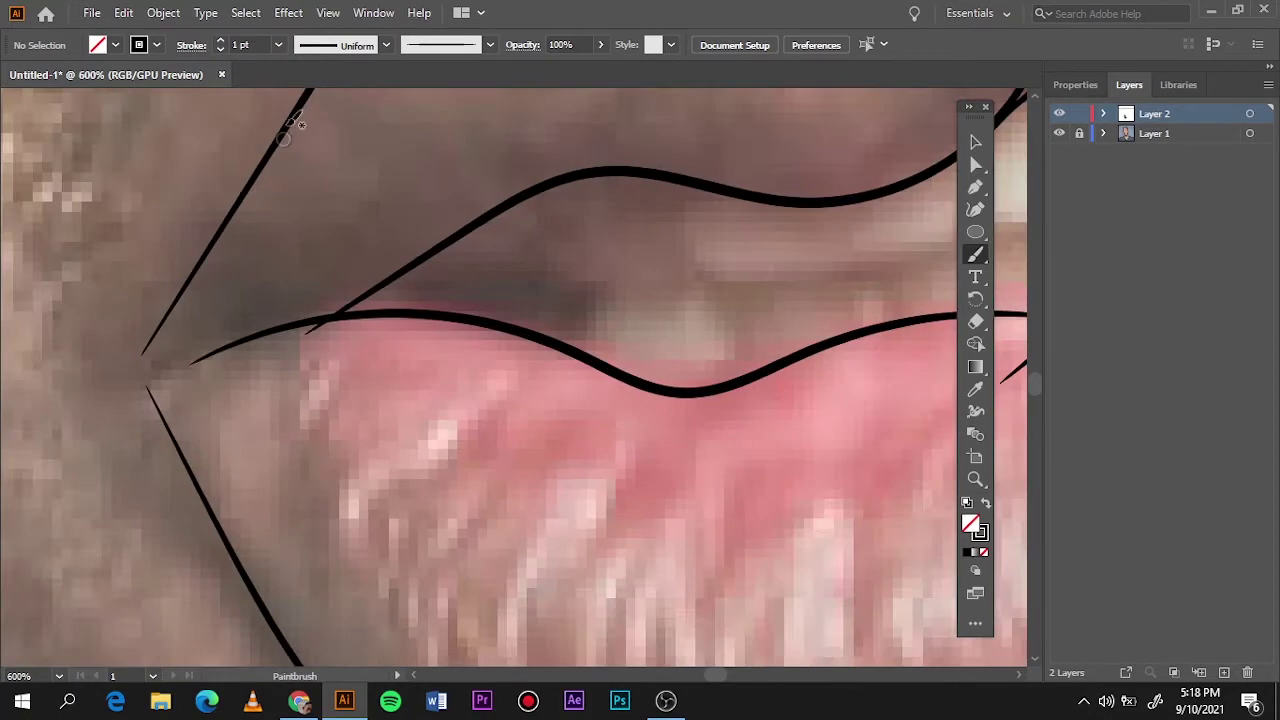
left_click_drag(286, 130, 139, 362)
left_click_drag(252, 566, 254, 568)
left_click_drag(465, 225, 143, 371)
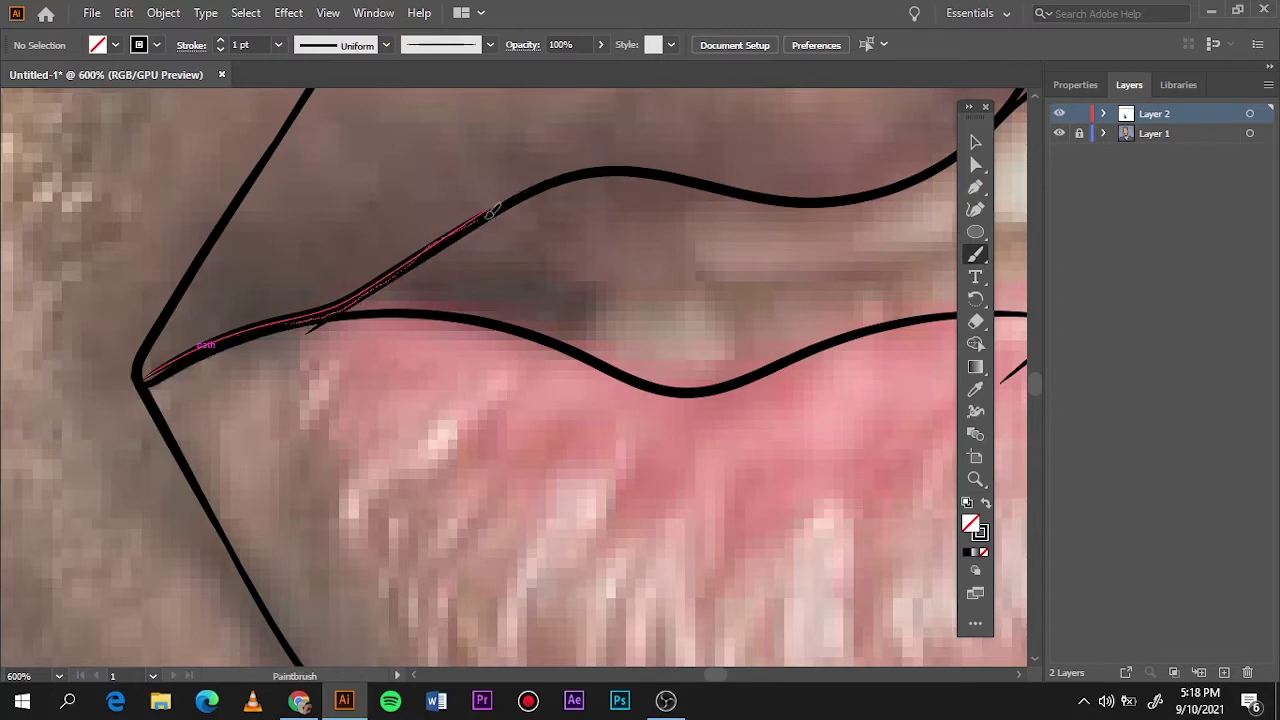
Finish the upper lip line at the corner and erase the crossing spikes there
key("ctrl+0")
scroll(550, 455, "up", 6)
scroll(550, 455, "up", 4)
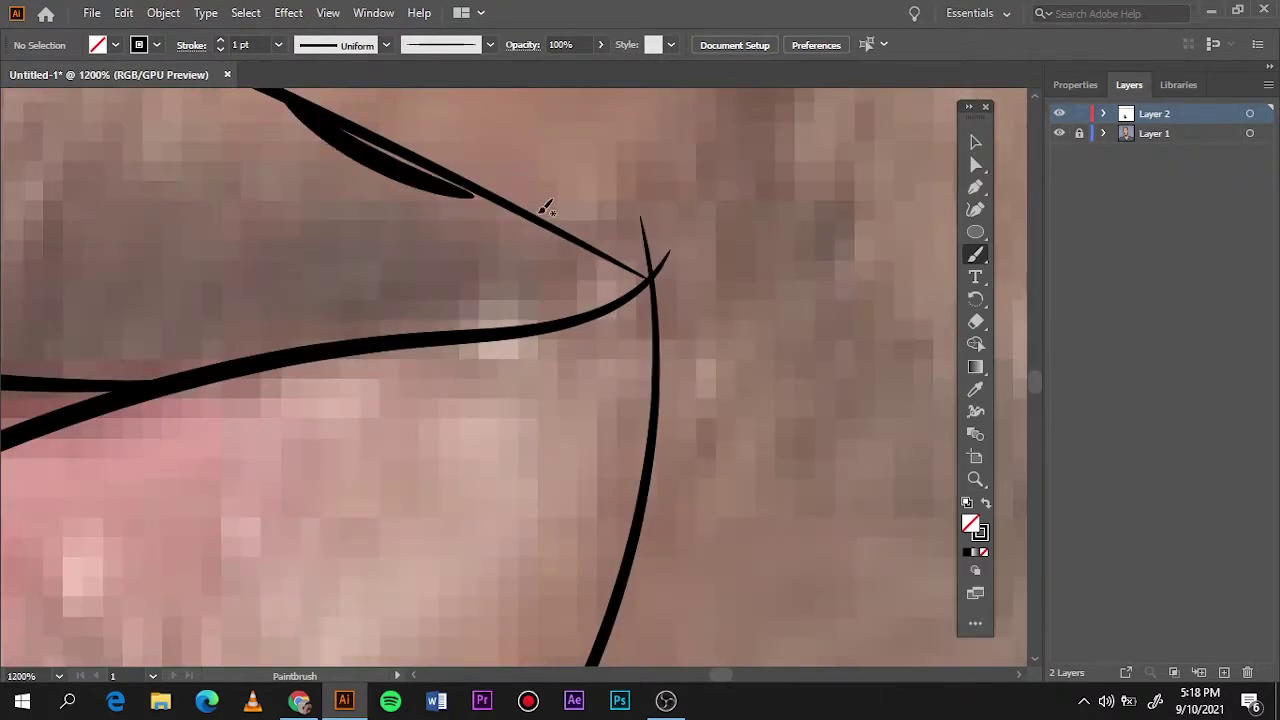
scroll(543, 206, "up", 1)
left_click_drag(214, 120, 634, 322)
left_click_drag(648, 548, 646, 556)
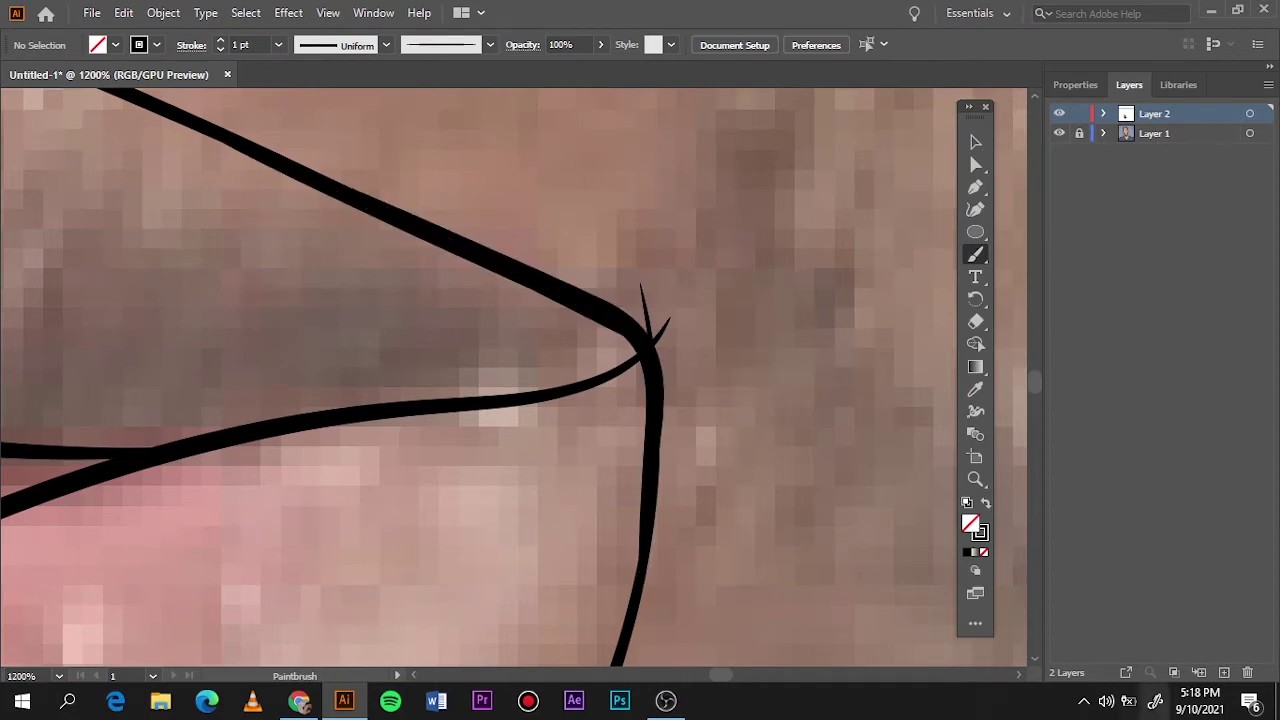
key("shift+e")
left_click_drag(657, 277, 680, 320)
Set the Paintbrush stroke weight to 0.75 pt
key("ctrl+0")
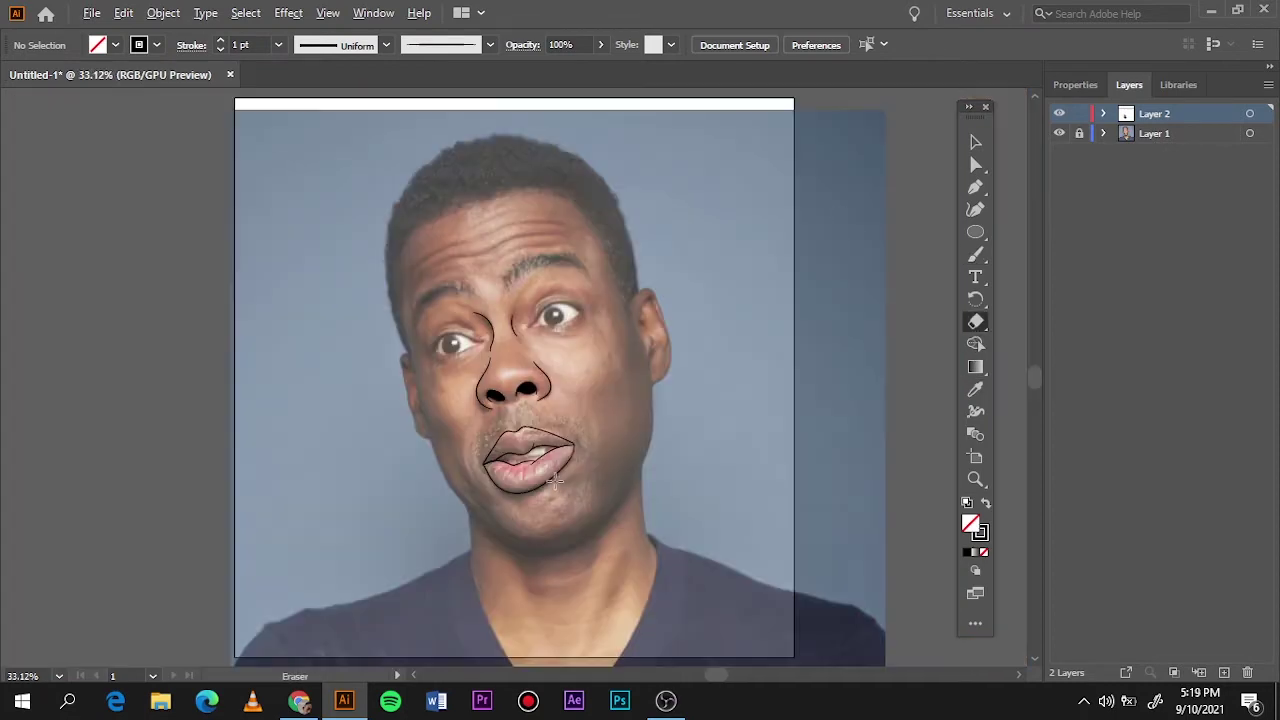
scroll(386, 457, "up", 6)
scroll(386, 457, "down", 3)
scroll(500, 380, "left", 2)
key("b")
left_click(278, 44)
left_click(300, 104)
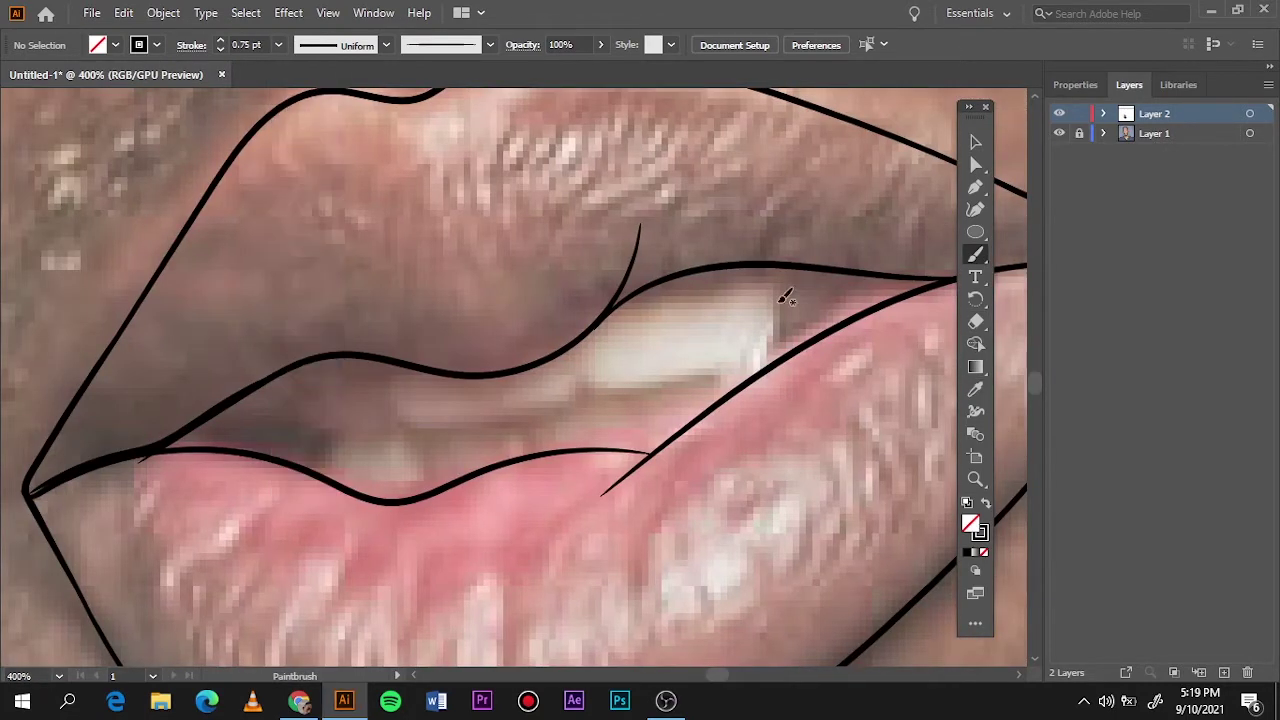
Trace the teeth edges between the lips with thin 0.75 pt lines
mouse_move(786, 294)
left_mouse_down()
mouse_move(586, 371)
mouse_move(742, 366)
mouse_move(788, 294)
left_mouse_up()
key("ctrl+z")
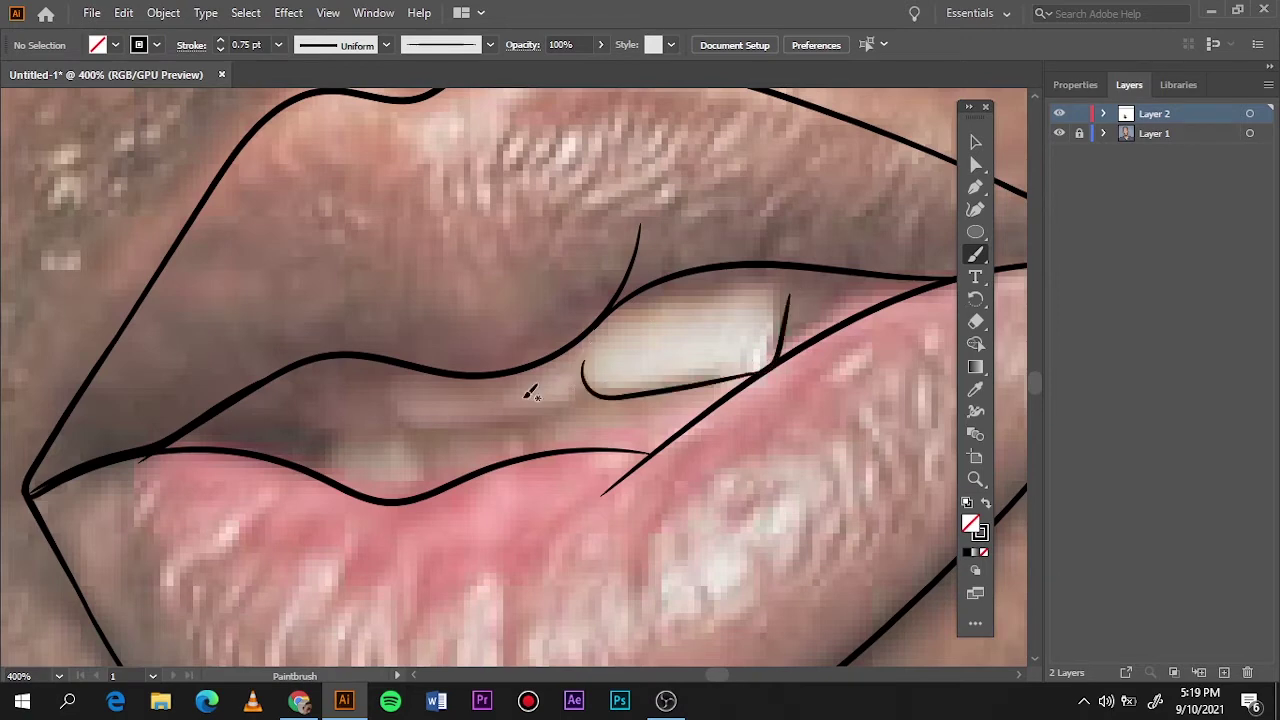
mouse_move(427, 422)
left_mouse_down()
mouse_move(392, 393)
mouse_move(281, 396)
mouse_move(322, 428)
left_mouse_up()
left_click_drag(326, 430, 335, 425)
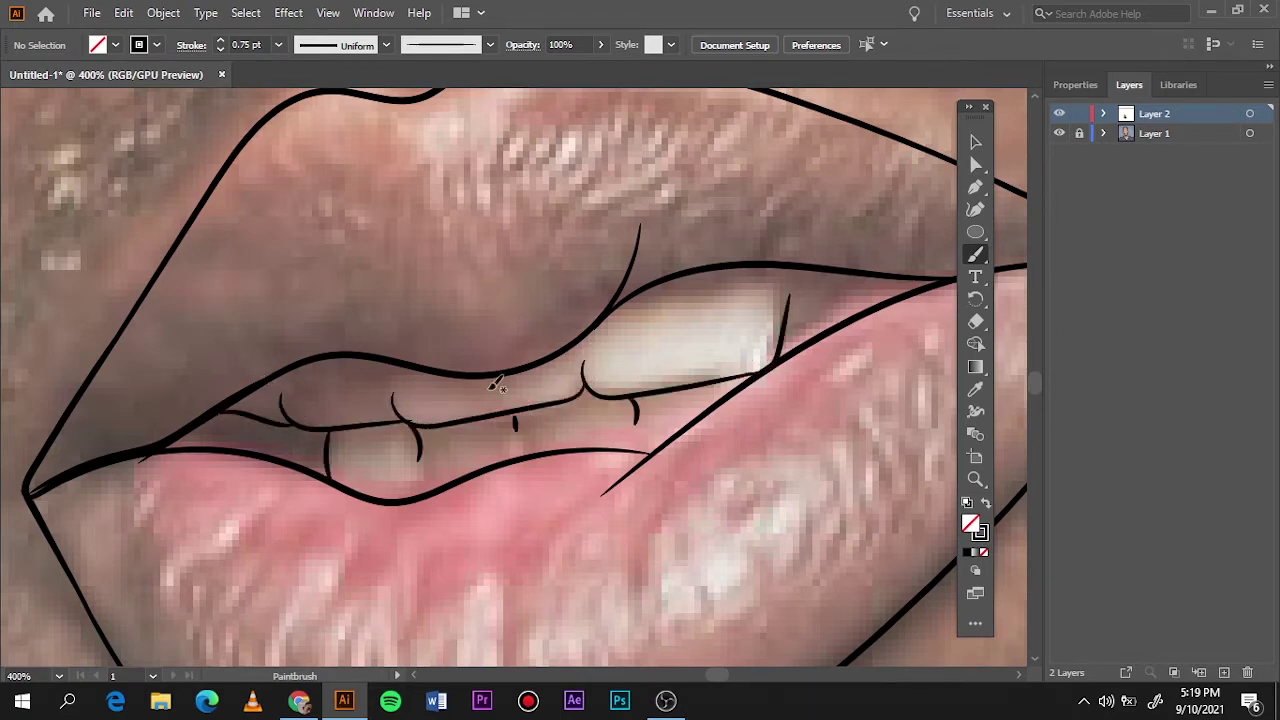
key("ctrl+plus")
key("ctrl+plus")
key("ctrl+plus")
left_click_drag(784, 220, 556, 382)
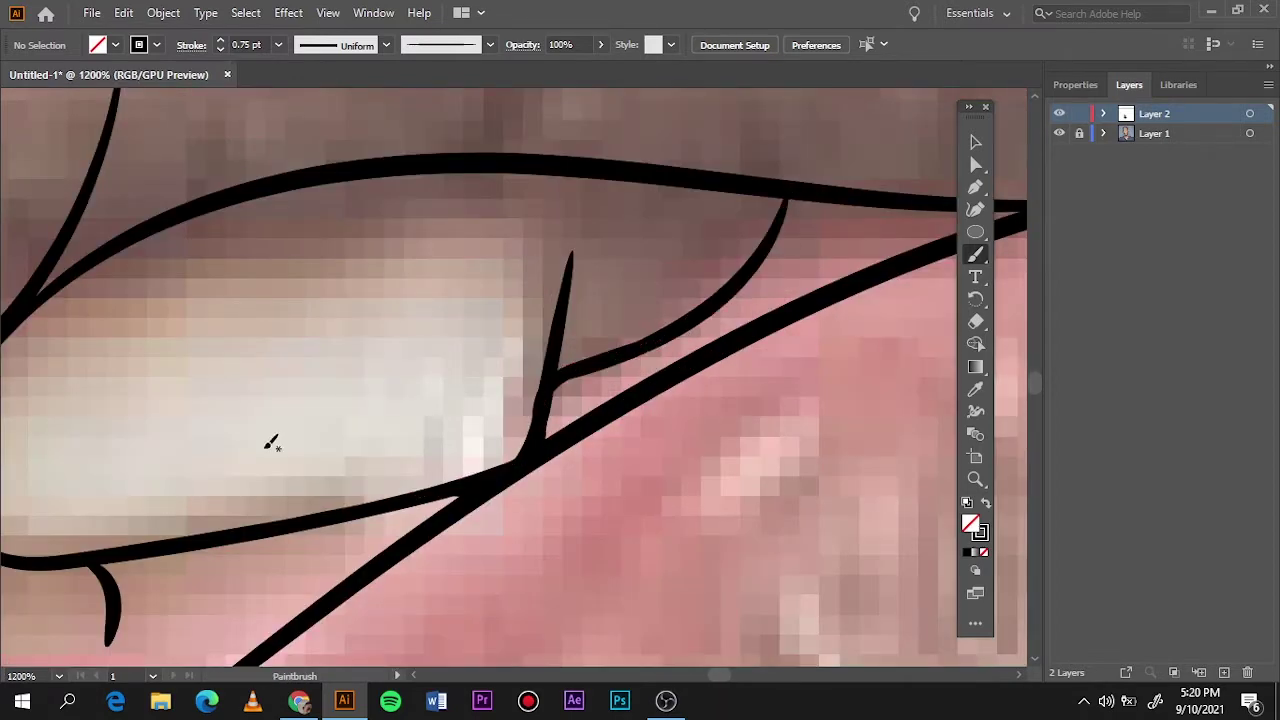
key("ctrl+0")
Draw the curve above the first eye and a second line under the brow
left_click(1060, 134)
left_click(1060, 134)
scroll(417, 343, "up", 4, "alt")
scroll(429, 271, "up", 2, "alt")
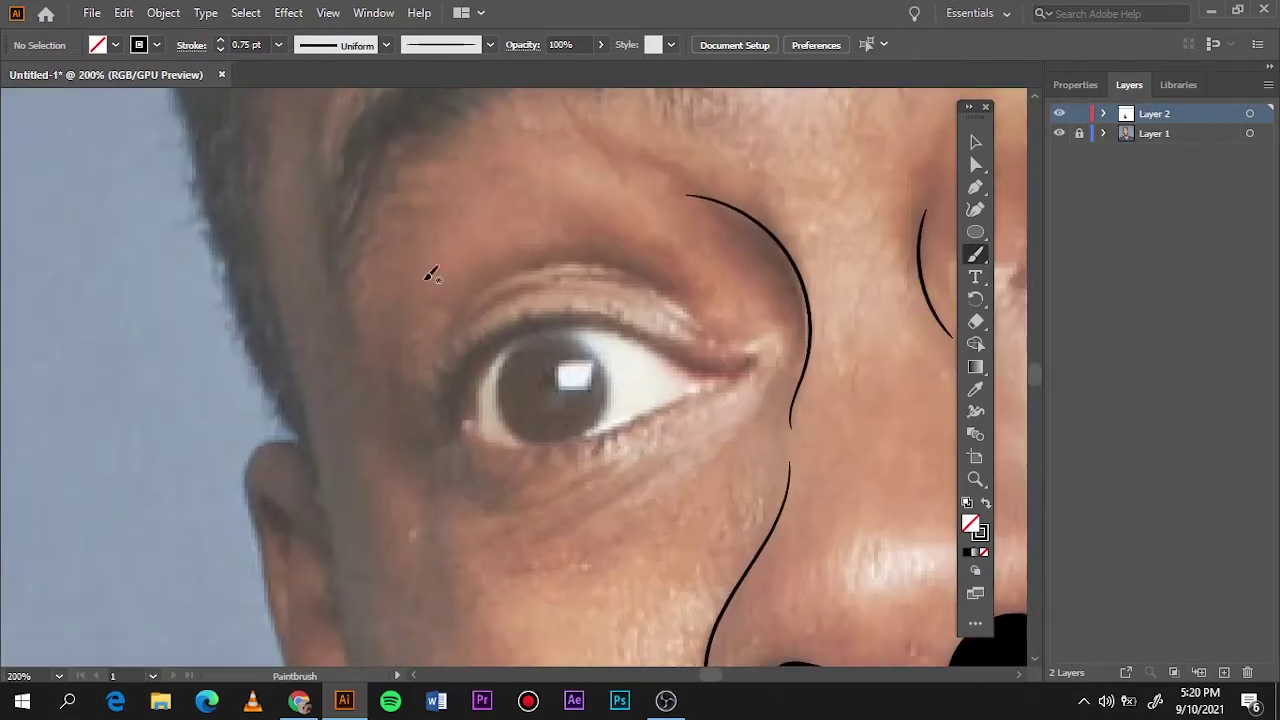
mouse_move(447, 345)
left_mouse_down()
mouse_move(566, 258)
mouse_move(693, 313)
left_mouse_up()
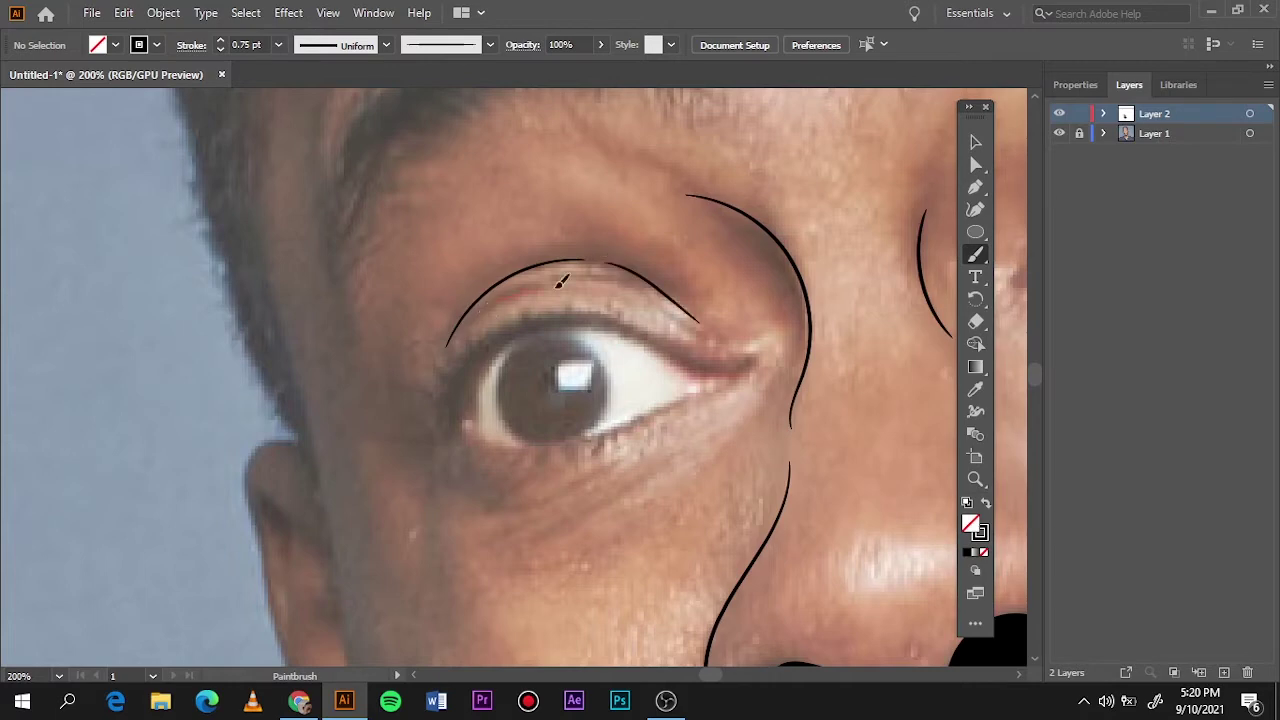
left_click_drag(484, 310, 700, 326)
Trace the first eye's upper and lower eyelids at 1 pt stroke
left_click(278, 44)
left_click(301, 126)
left_click_drag(455, 432, 476, 366)
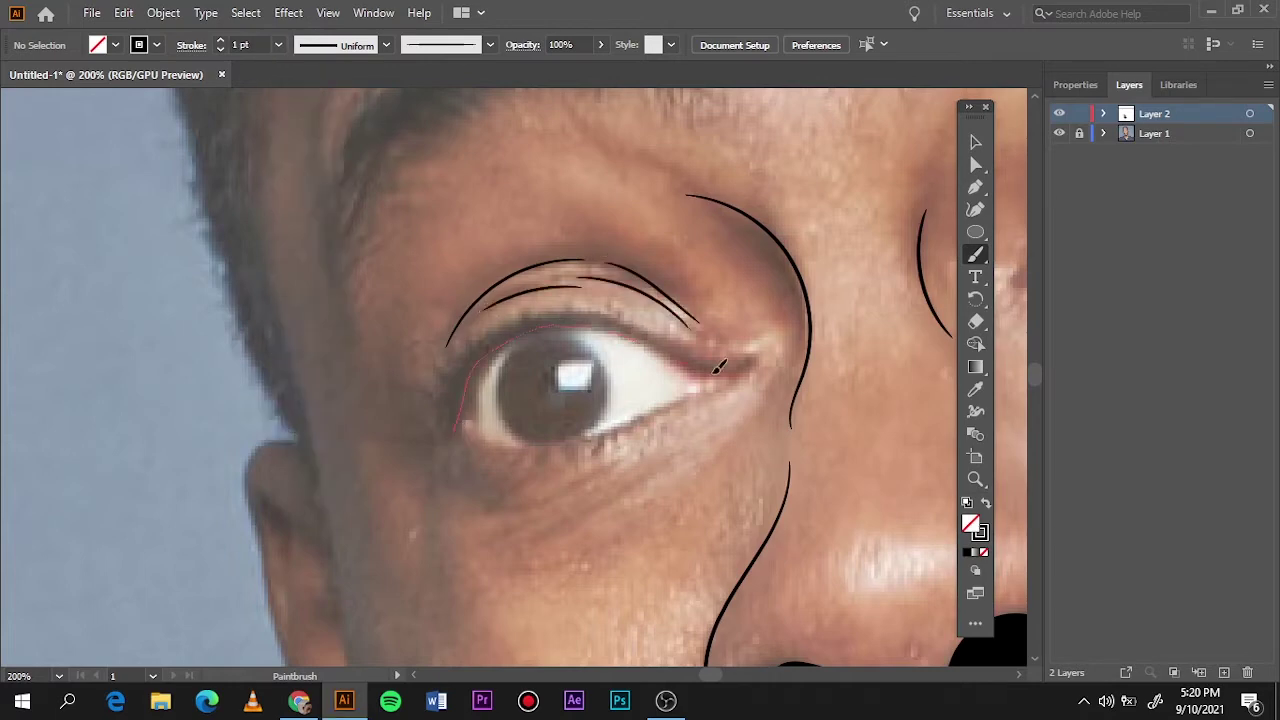
left_click_drag(717, 368, 722, 365)
left_click_drag(458, 432, 791, 370)
scroll(726, 394, "up", 3, "alt")
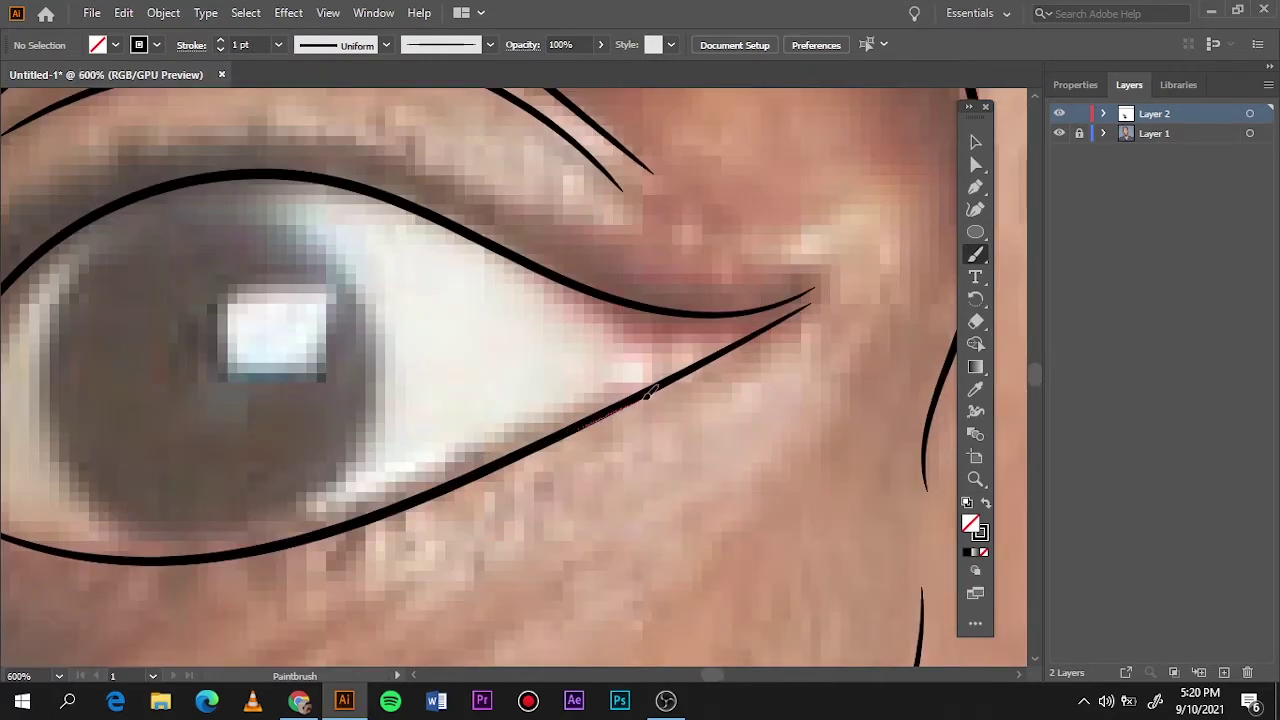
left_click_drag(791, 290, 806, 292)
Add the eye-corner curves and inner lower lid, then circle the first iris
left_click_drag(606, 271, 592, 391)
scroll(592, 391, "down", 2, "alt")
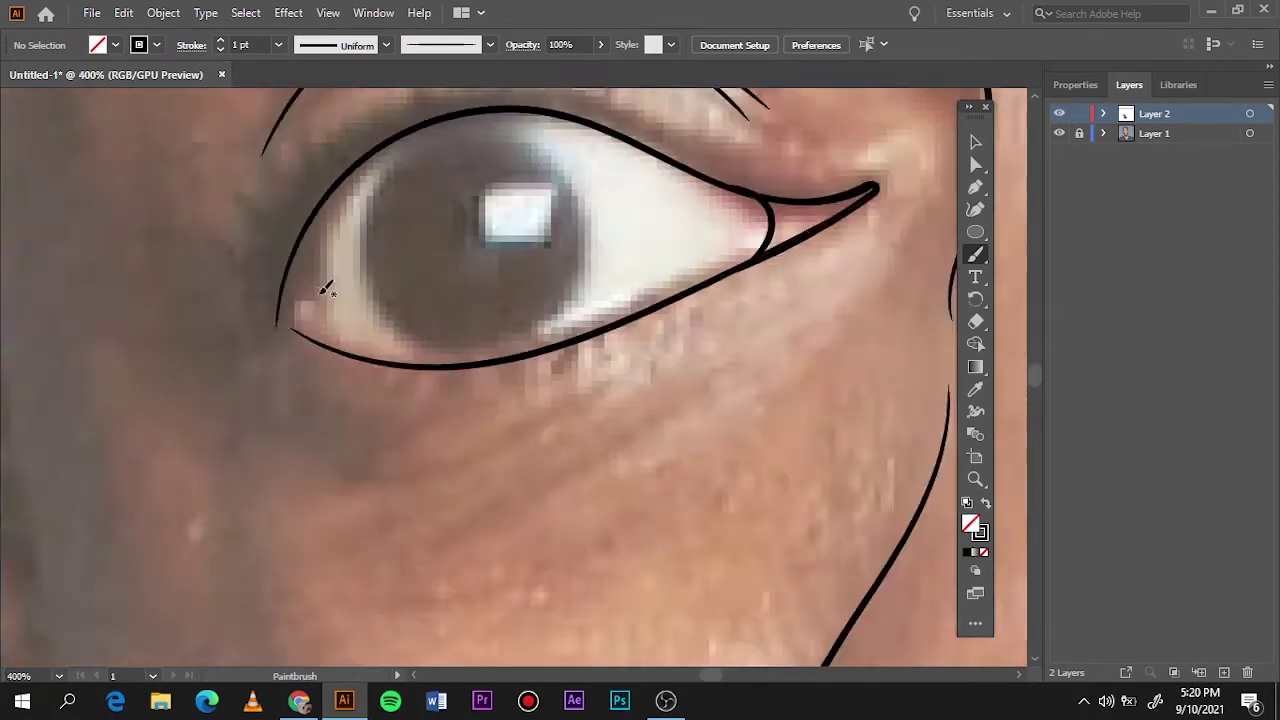
left_click_drag(287, 350, 288, 348)
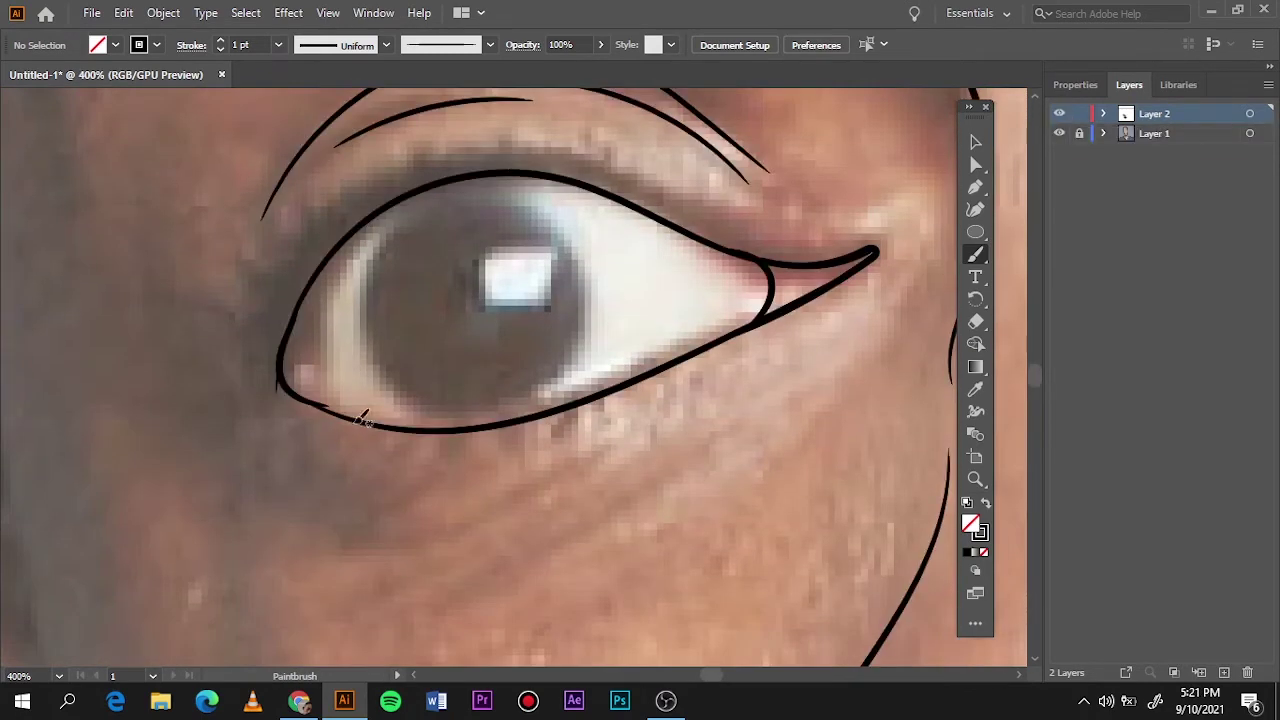
left_click_drag(331, 257, 332, 255)
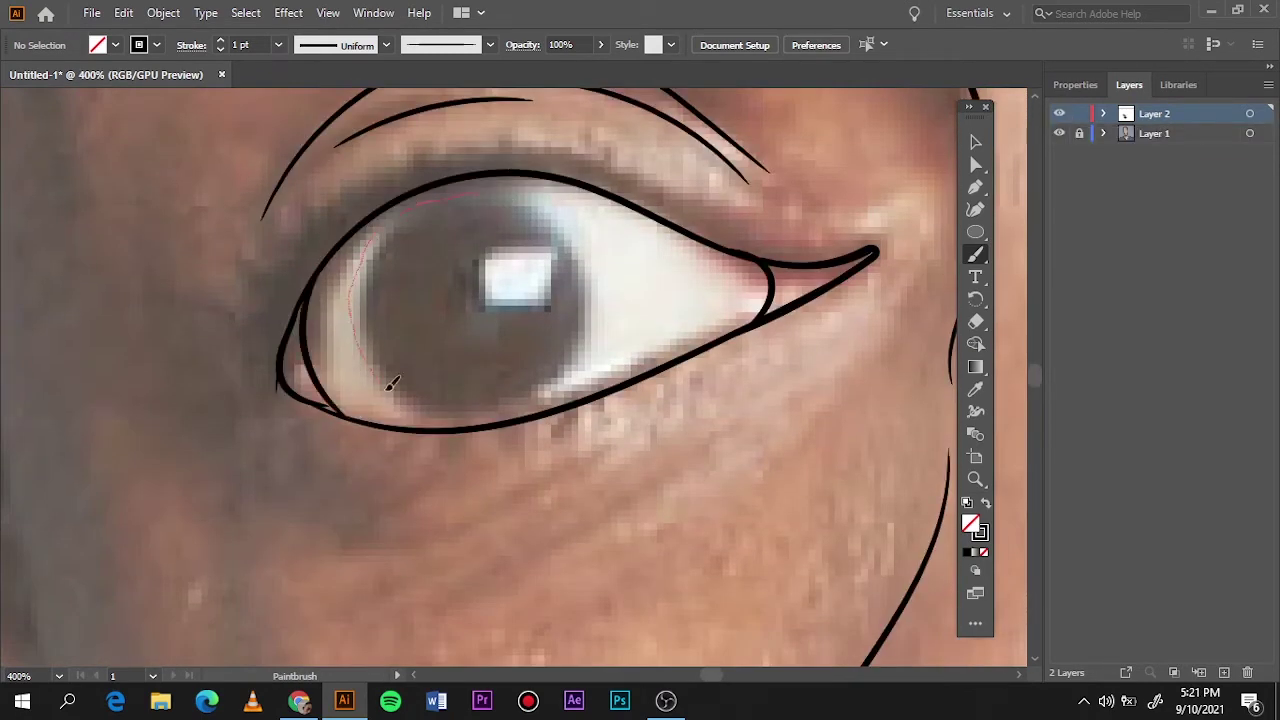
left_click_drag(596, 288, 590, 272)
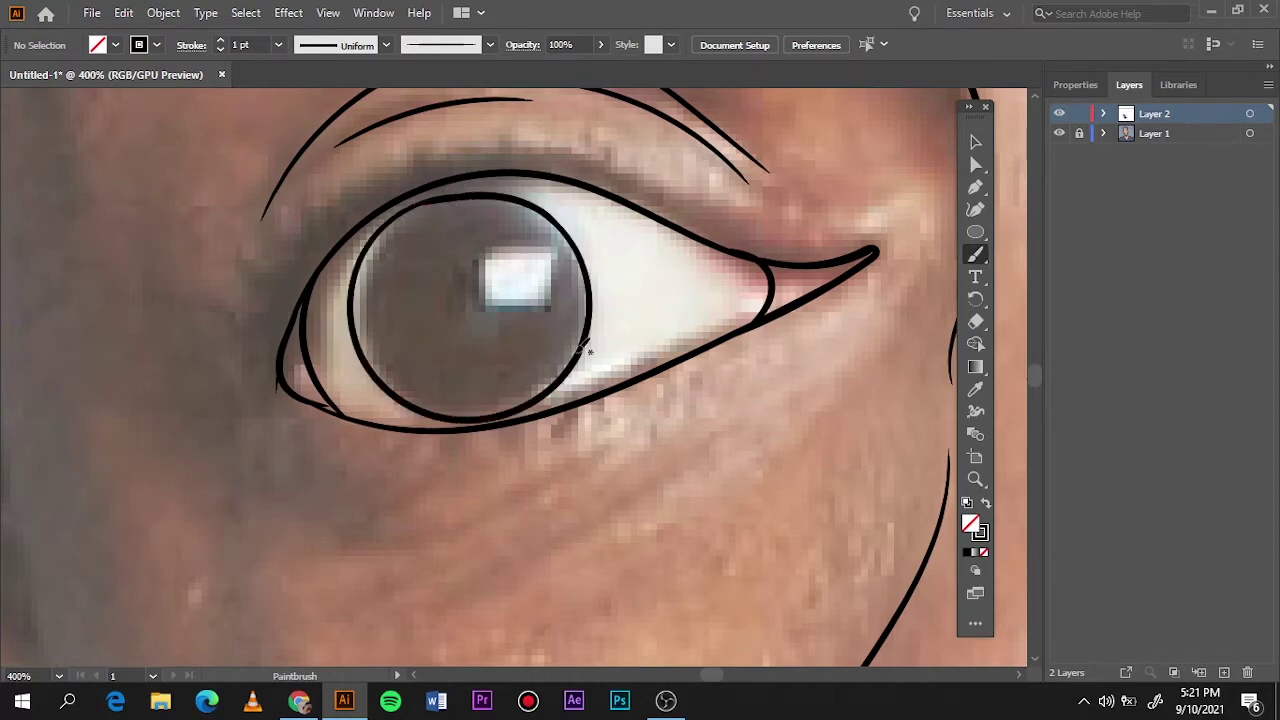
Draw thin 0.5 pt crease lines under both eyes
left_click(278, 44)
left_click(305, 85)
scroll(370, 120, "down", 5)
left_click_drag(335, 270, 500, 345)
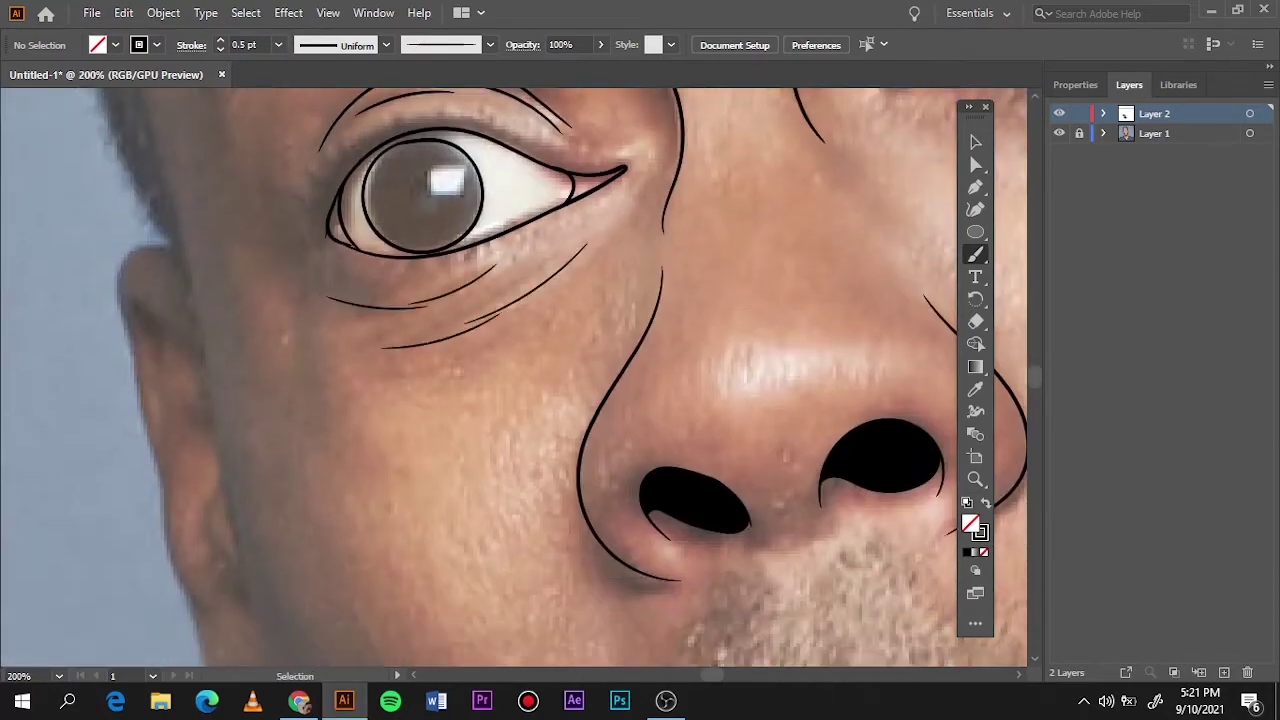
scroll(469, 410, "down", 4)
scroll(549, 308, "up", 5)
mouse_move(475, 483)
left_mouse_down()
mouse_move(607, 494)
mouse_move(680, 458)
left_mouse_up()
Back at 1 pt, draw the arc, lower lid and inner-corner curve of the second eye
left_click(278, 44)
left_click(302, 126)
left_click_drag(283, 365, 310, 490)
mouse_move(370, 436)
left_mouse_down()
mouse_move(700, 352)
mouse_move(378, 434)
left_mouse_up()
scroll(524, 428, "up", 5)
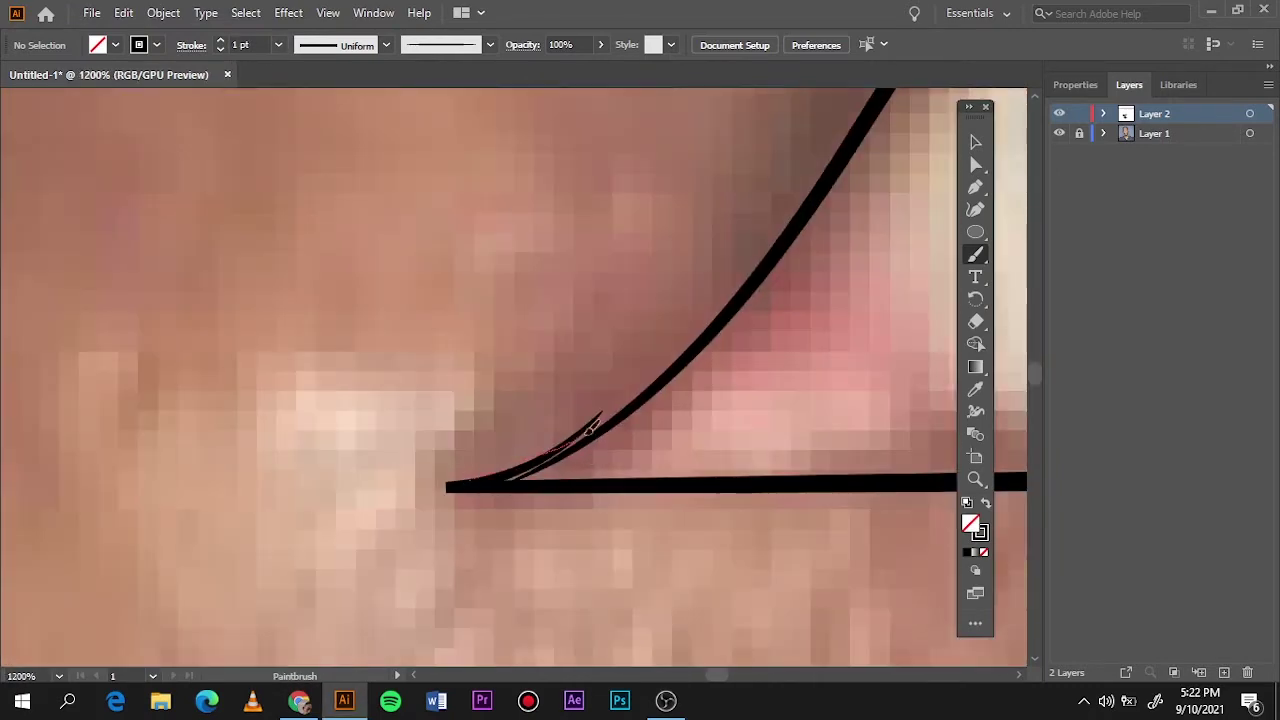
scroll(600, 300, "down", 3)
left_click_drag(525, 350, 600, 488)
Redraw the second eye's lower lid and outer-corner line, and circle its iris
scroll(700, 480, "right", 5)
scroll(700, 480, "up", 2)
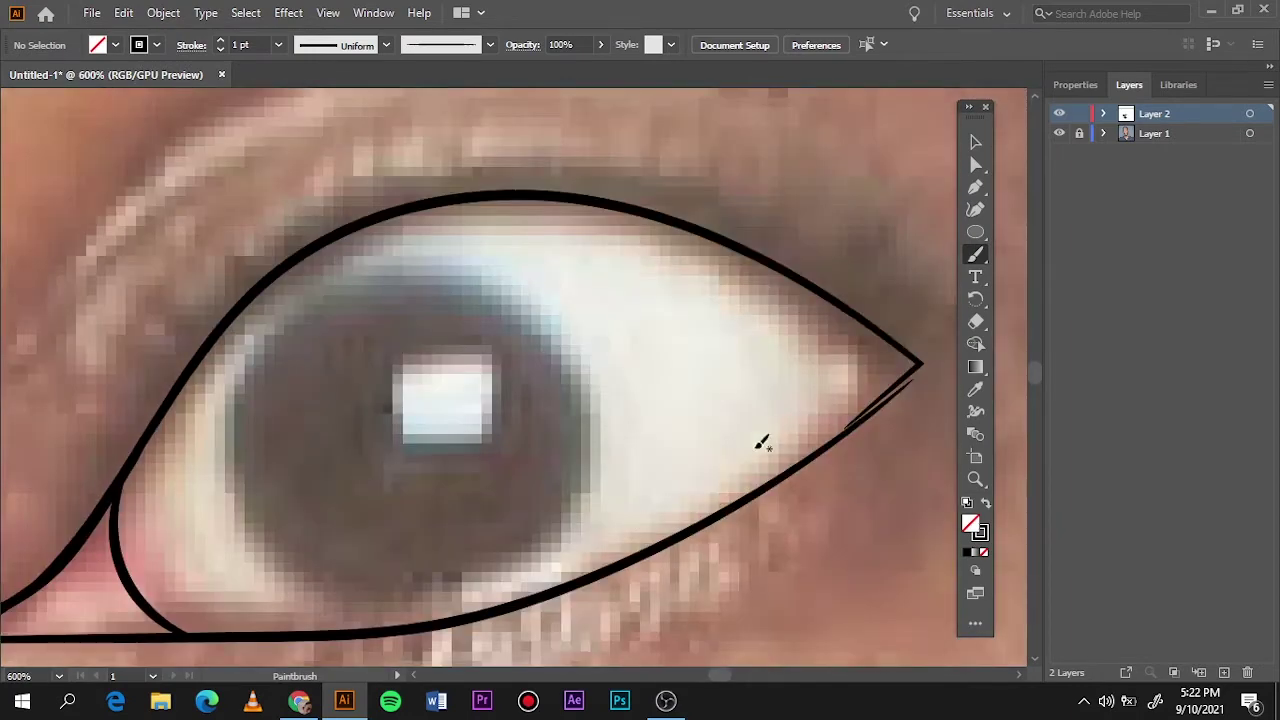
left_click_drag(752, 490, 920, 366)
left_click_drag(693, 234, 810, 455)
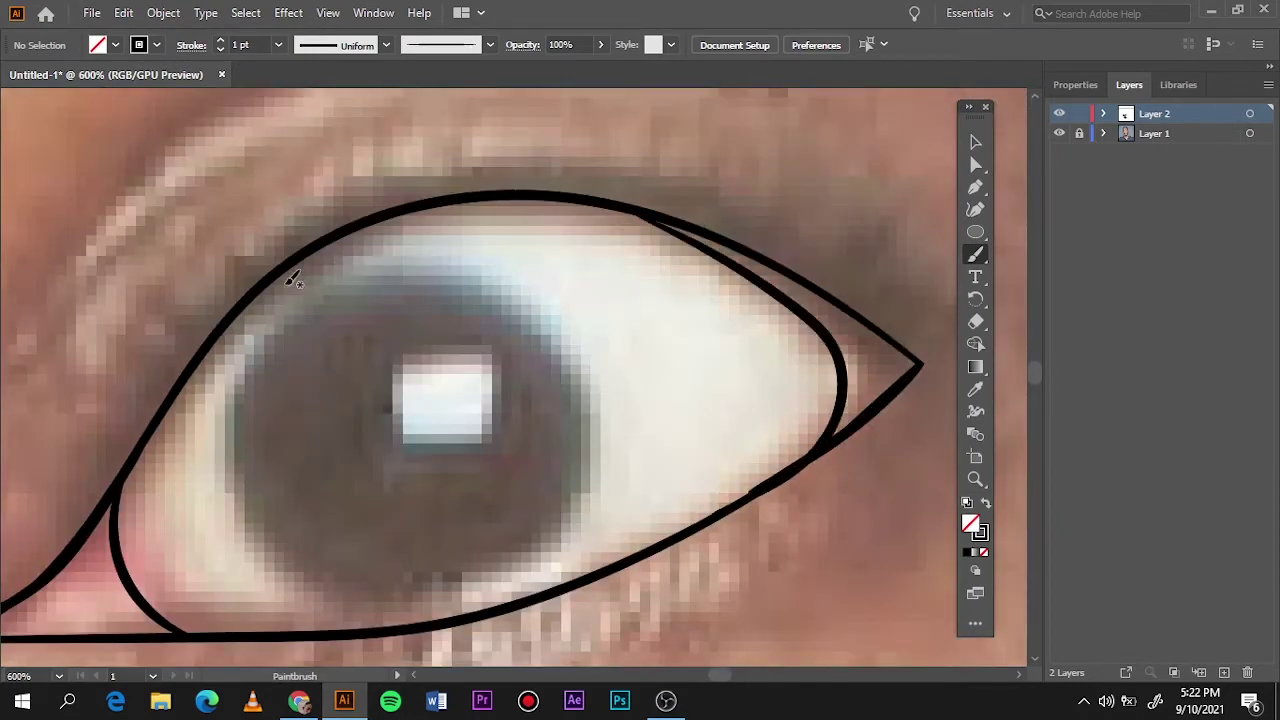
left_click_drag(305, 291, 290, 300)
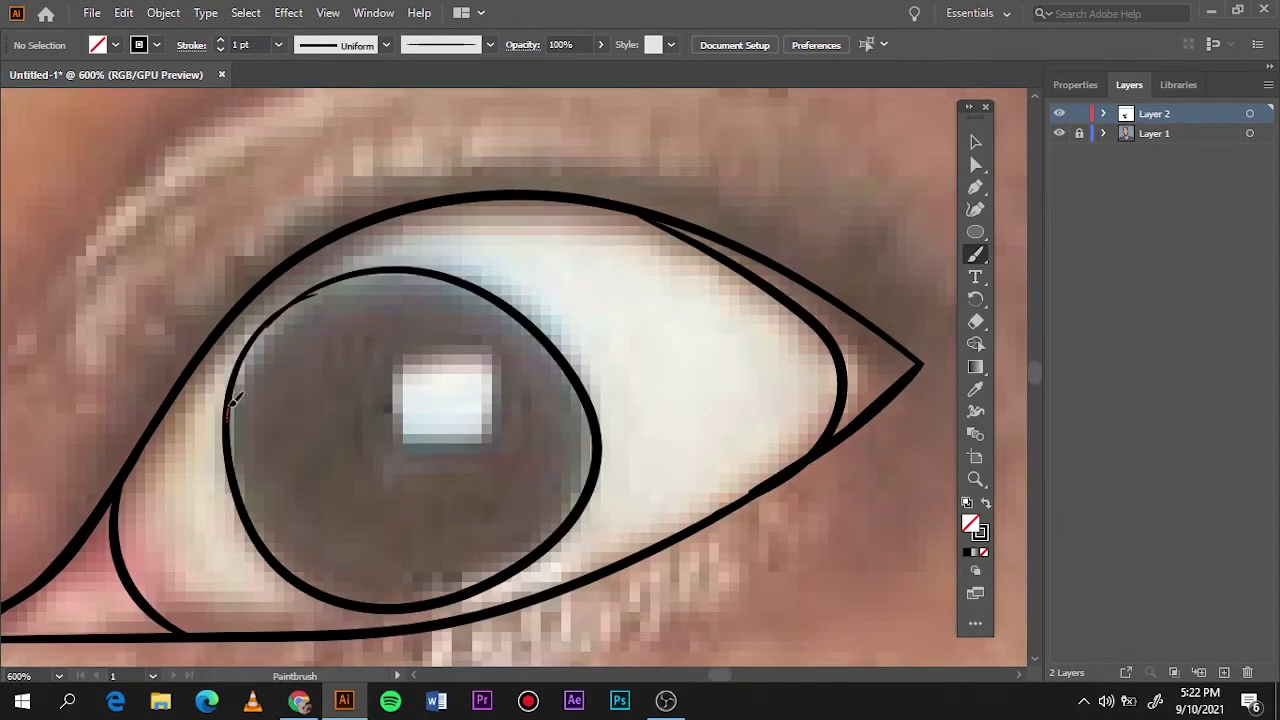
key("ctrl+0")
scroll(560, 320, "up", 4)
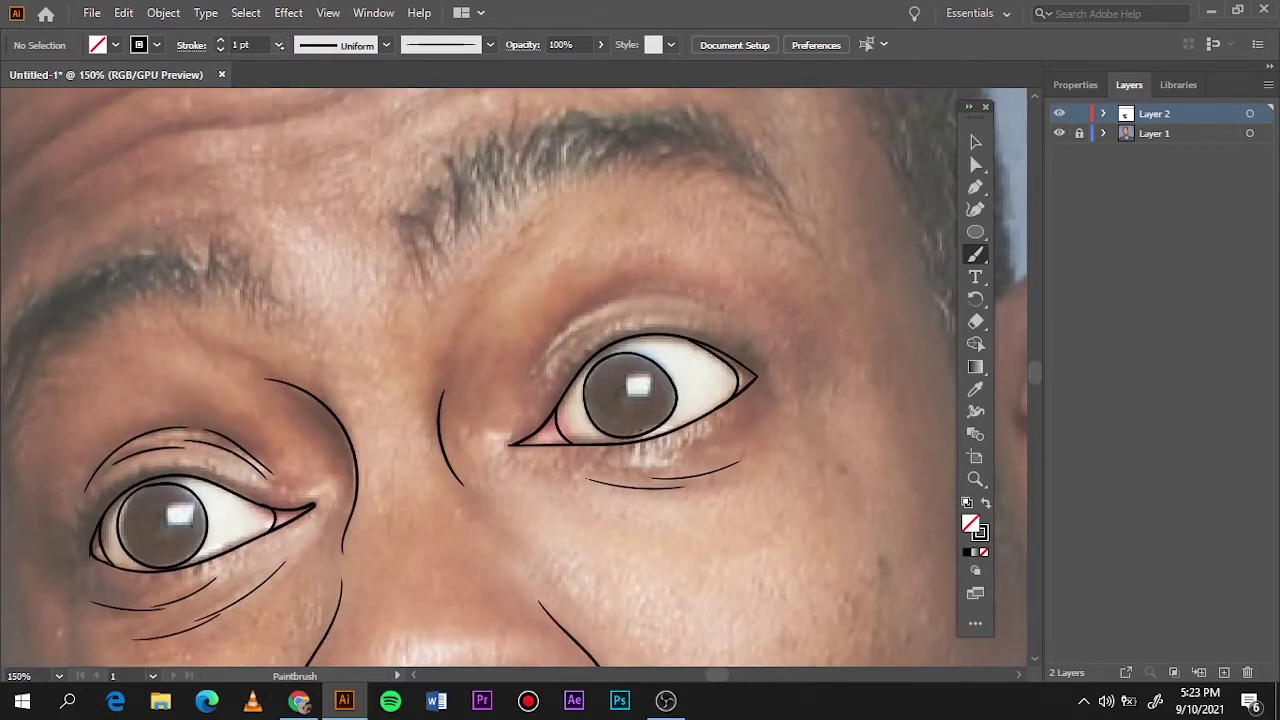
Trace the first four forehead wrinkles with thin 0.5 pt strokes
key("ctrl+0")
scroll(522, 272, "up", 4)
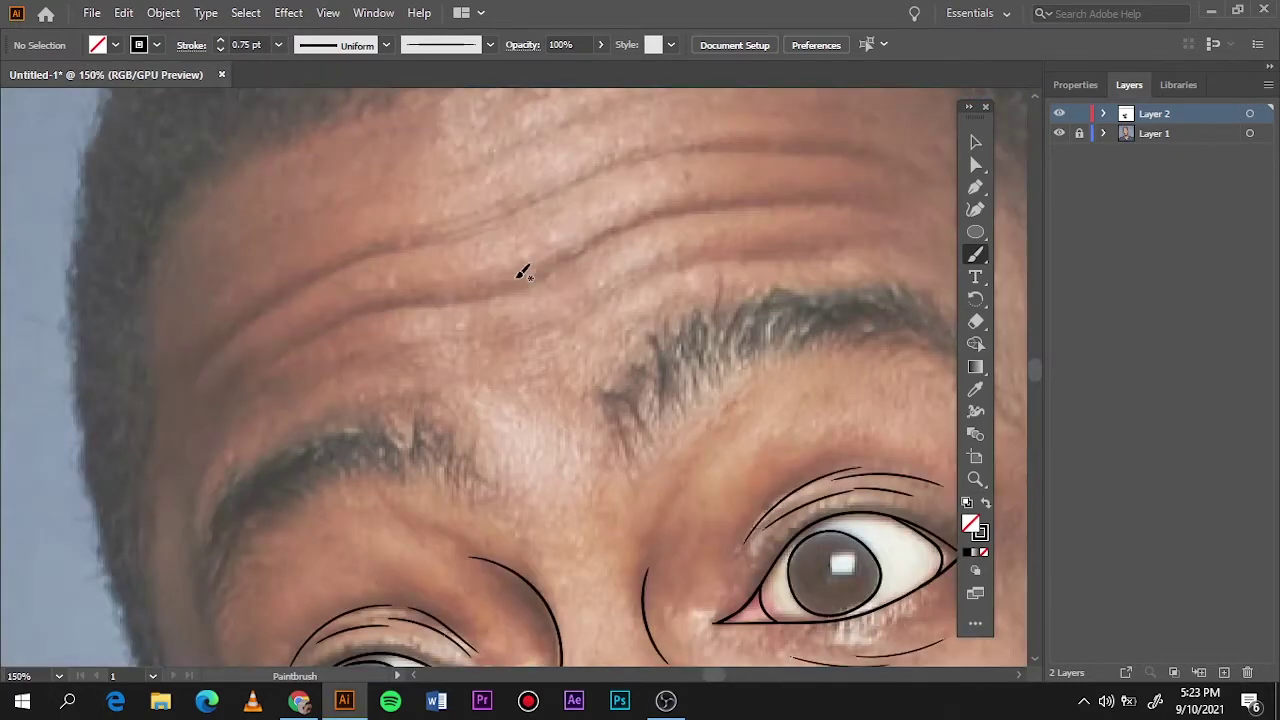
left_click(278, 44)
left_click(300, 77)
left_click_drag(248, 380, 395, 308)
left_click_drag(545, 268, 460, 300)
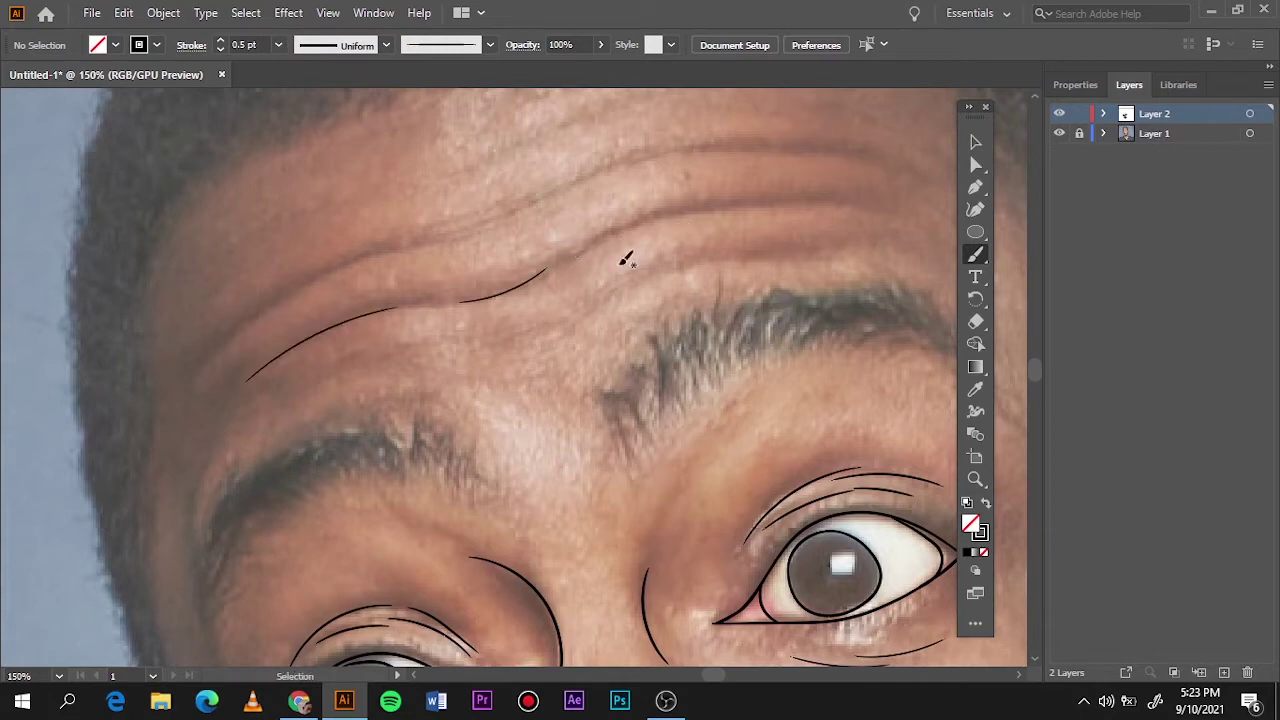
left_click_drag(602, 241, 786, 203)
left_click_drag(628, 293, 746, 253)
Trace the left and upper forehead wrinkles, then set stroke weight to 0.25 pt
left_click_drag(202, 364, 378, 253)
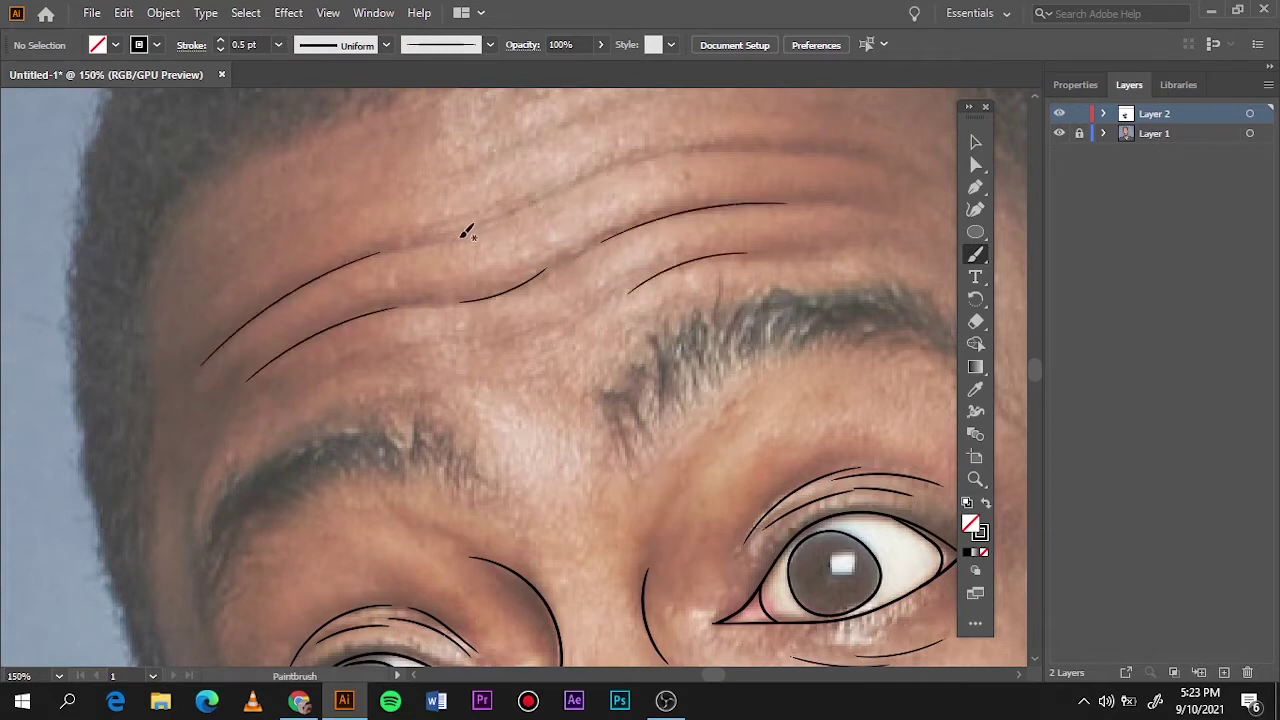
mouse_move(502, 225)
left_mouse_down()
mouse_move(682, 150)
mouse_move(866, 155)
left_mouse_up()
scroll(654, 178, "up", 3)
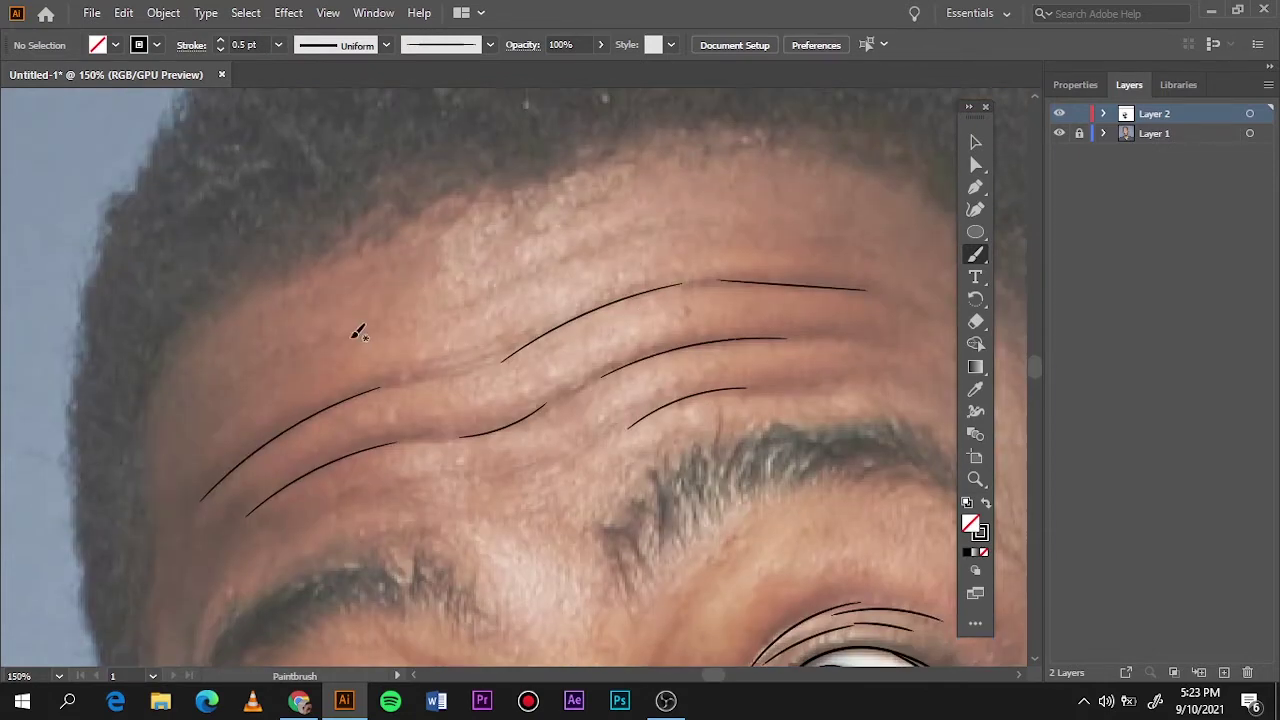
left_click_drag(506, 284, 573, 250)
left_click(278, 44)
left_click(300, 61)
Build the left eyebrow from short Paintbrush hair strokes, extending down its outer end
key("ctrl+0")
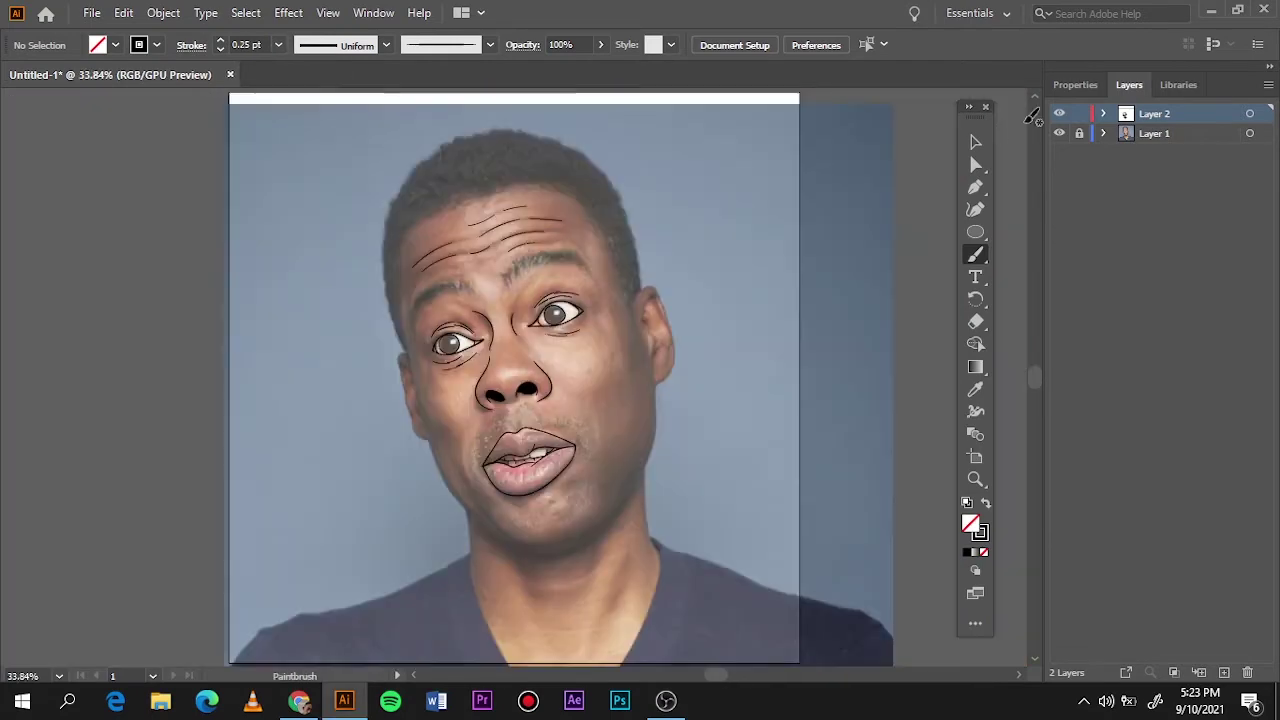
left_click(1059, 133)
left_click(1059, 133)
scroll(450, 300, "up", 5)
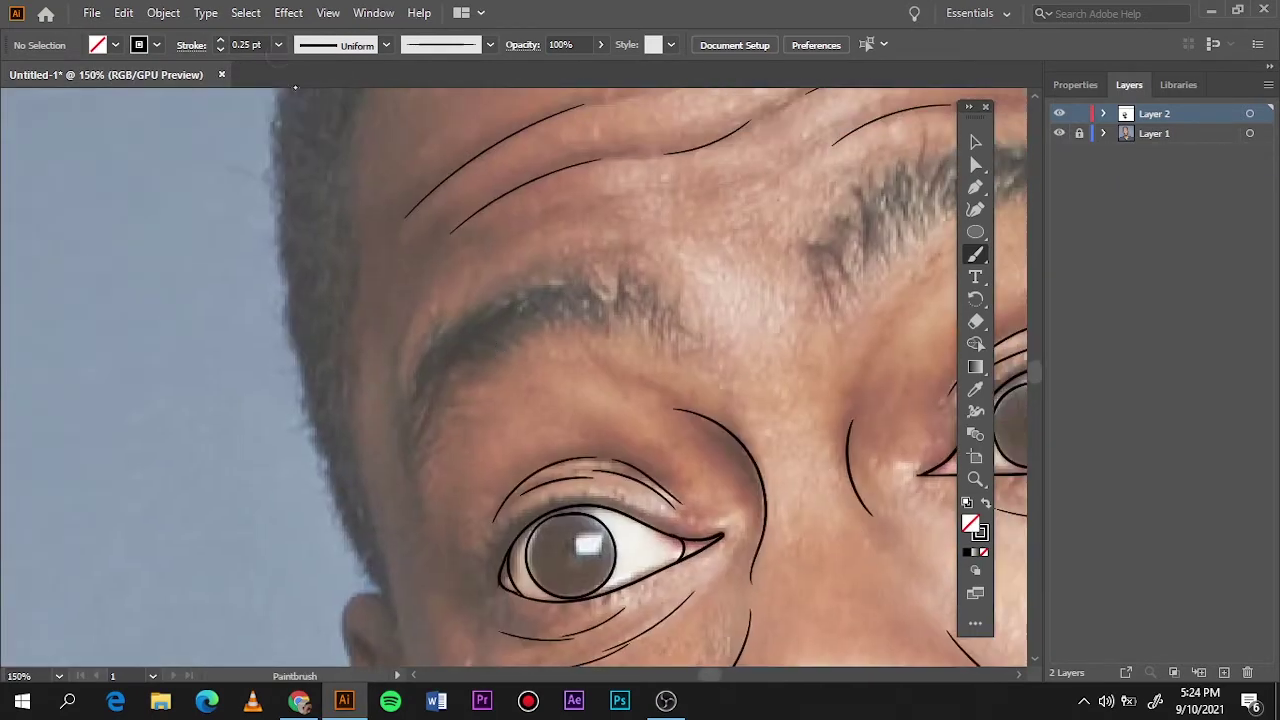
mouse_move(687, 329)
left_mouse_down()
mouse_move(670, 288)
mouse_move(618, 274)
mouse_move(545, 270)
mouse_move(537, 297)
mouse_move(475, 306)
left_mouse_up()
mouse_move(590, 320)
left_mouse_down()
mouse_move(560, 292)
mouse_move(567, 304)
mouse_move(480, 310)
left_mouse_up()
mouse_move(525, 330)
left_mouse_down()
mouse_move(465, 335)
mouse_move(458, 350)
left_mouse_up()
left_click_drag(500, 340, 435, 360)
left_click_drag(470, 355, 414, 392)
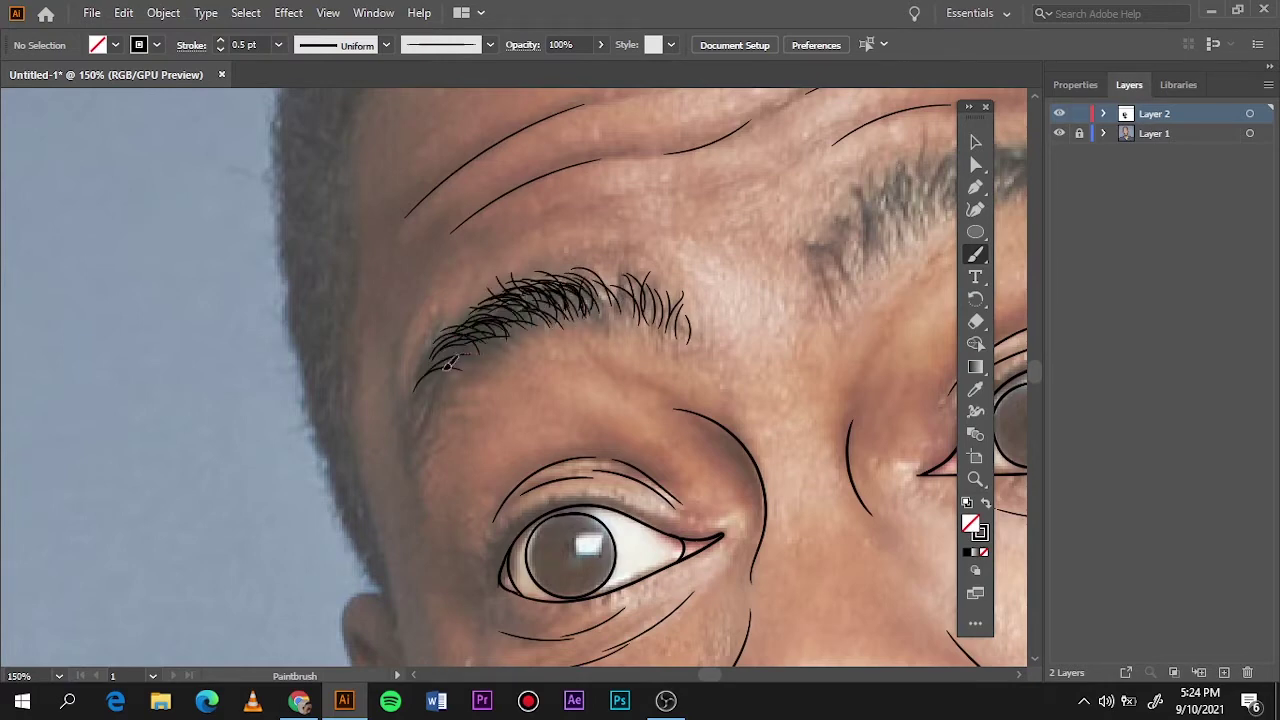
mouse_move(480, 345)
left_mouse_down()
mouse_move(420, 400)
mouse_move(418, 485)
left_mouse_up()
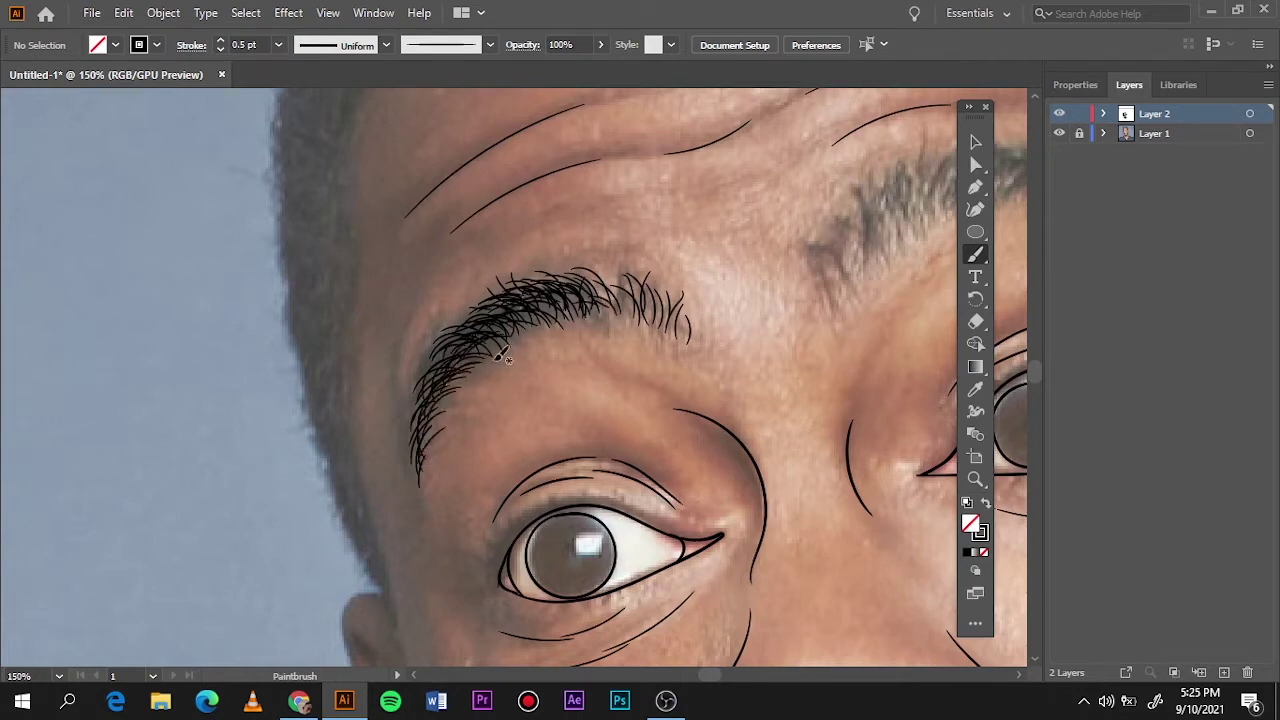
scroll(500, 355, "right", 3)
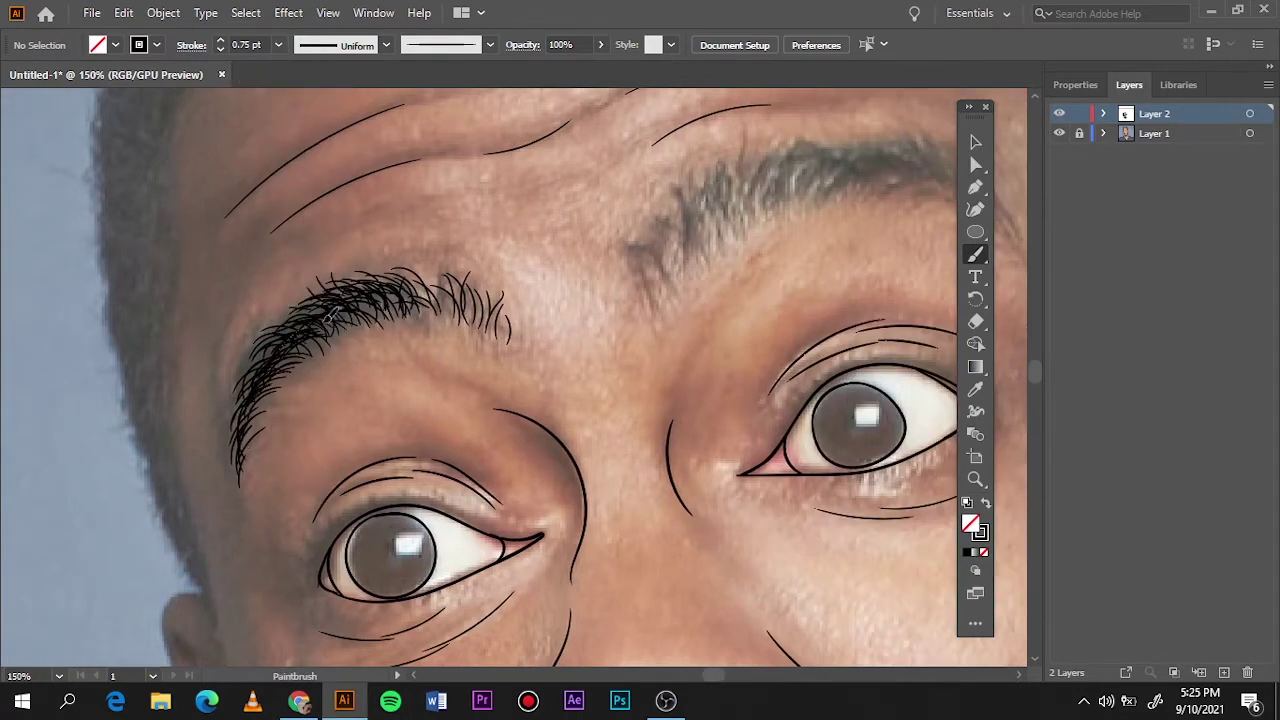
left_click_drag(391, 309, 326, 282)
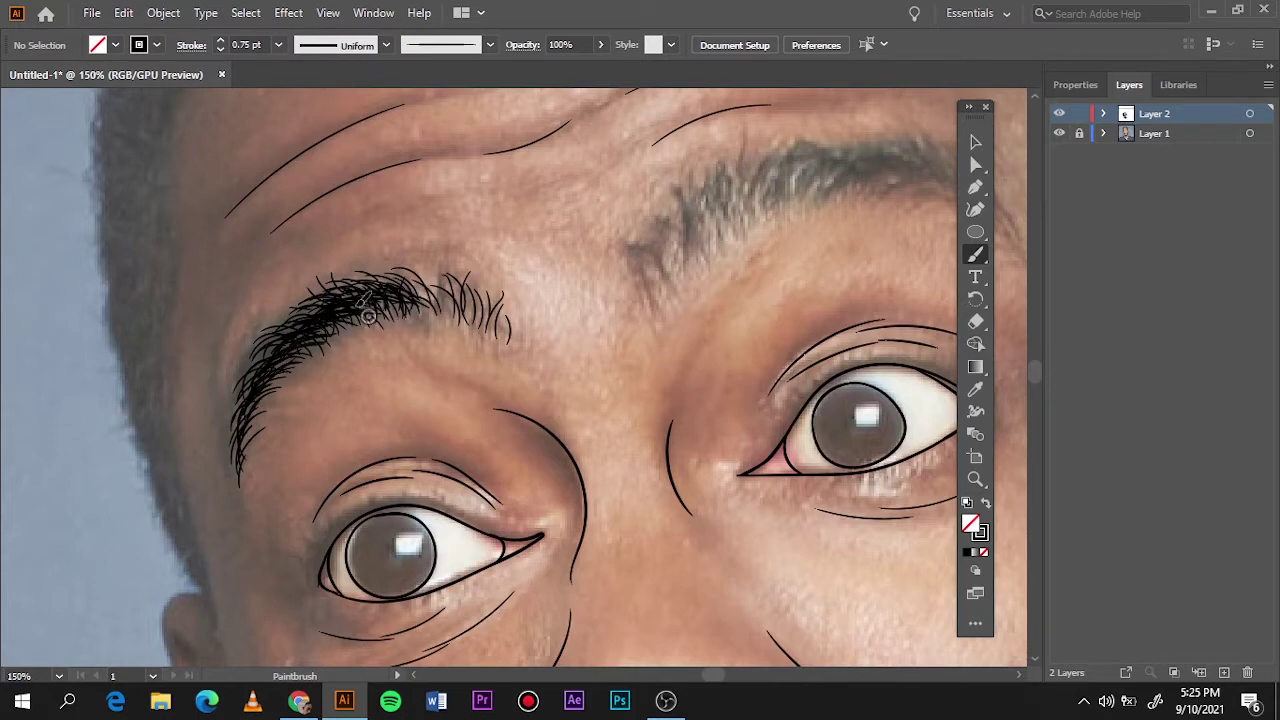
left_click(1059, 133)
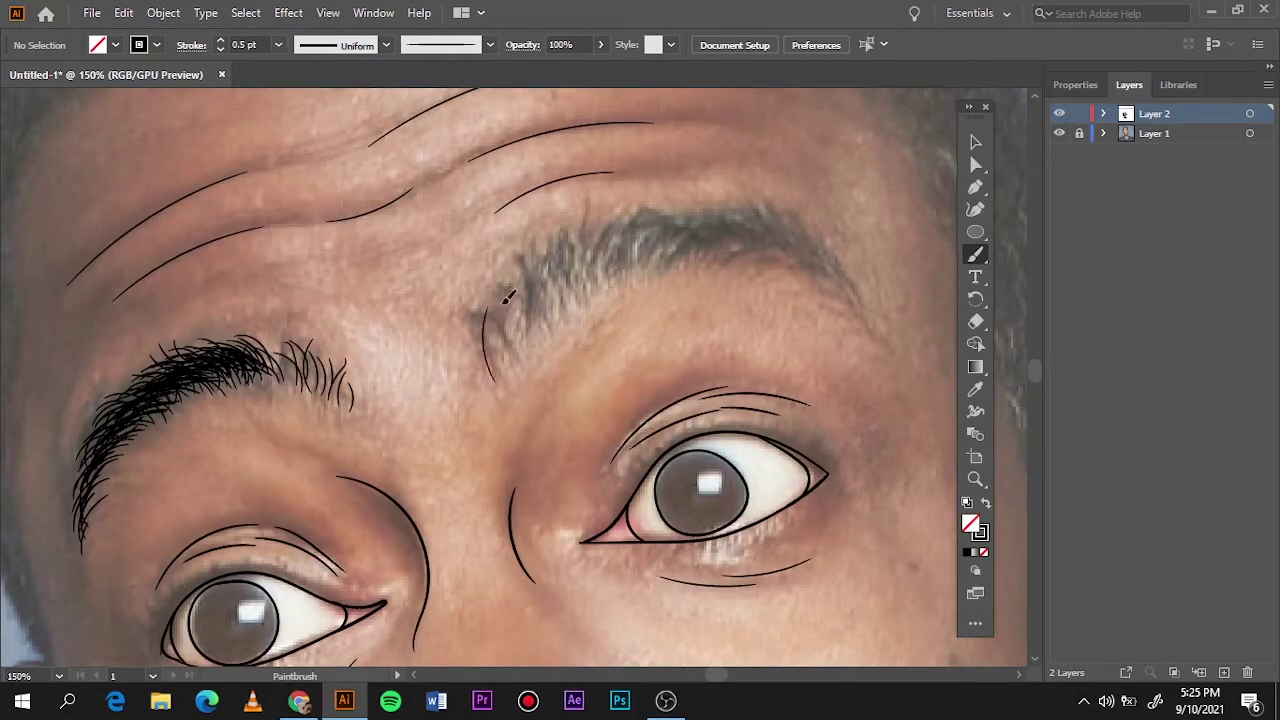
Draw the right eyebrow's hair strokes, curving down and thickening at its outer end
left_click_drag(507, 298, 552, 258)
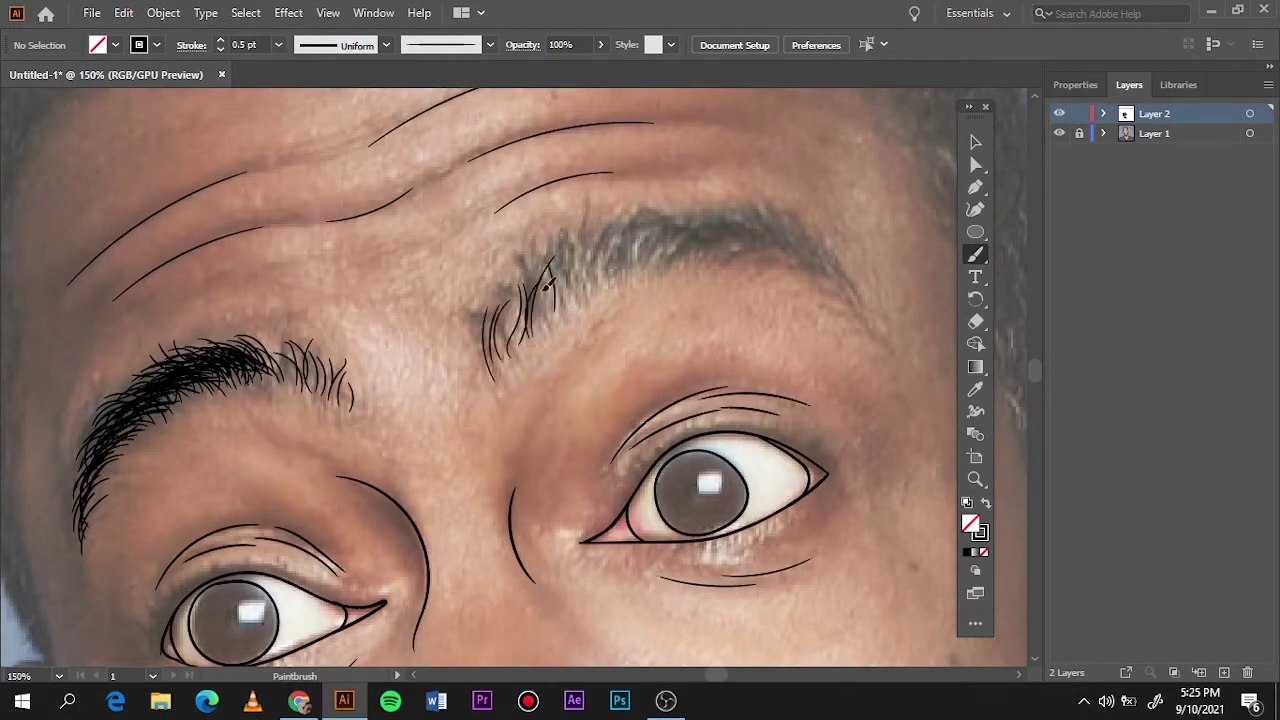
left_click_drag(560, 305, 650, 222)
left_click_drag(640, 270, 698, 202)
mouse_move(690, 250)
left_mouse_down()
mouse_move(738, 215)
mouse_move(790, 206)
left_mouse_up()
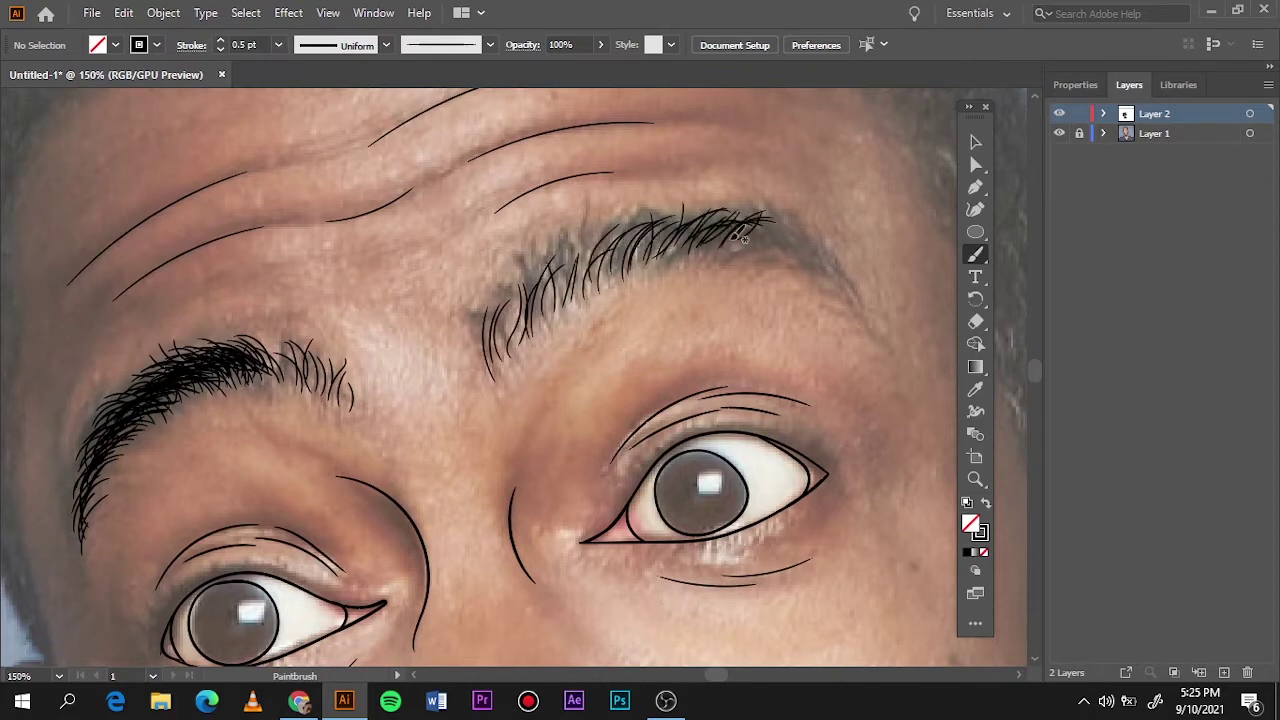
mouse_move(740, 252)
left_mouse_down()
mouse_move(800, 216)
mouse_move(836, 230)
mouse_move(878, 332)
left_mouse_up()
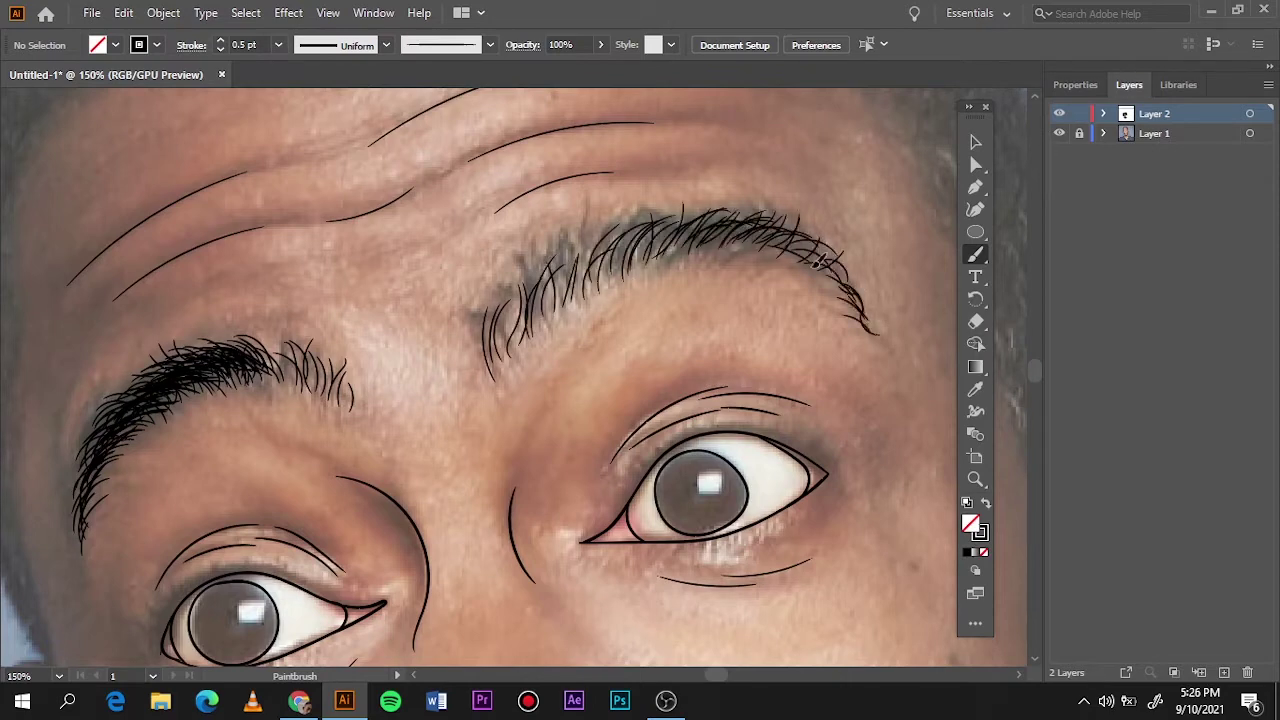
left_click_drag(790, 250, 852, 290)
left_click_drag(724, 246, 786, 226)
left_click_drag(668, 258, 740, 222)
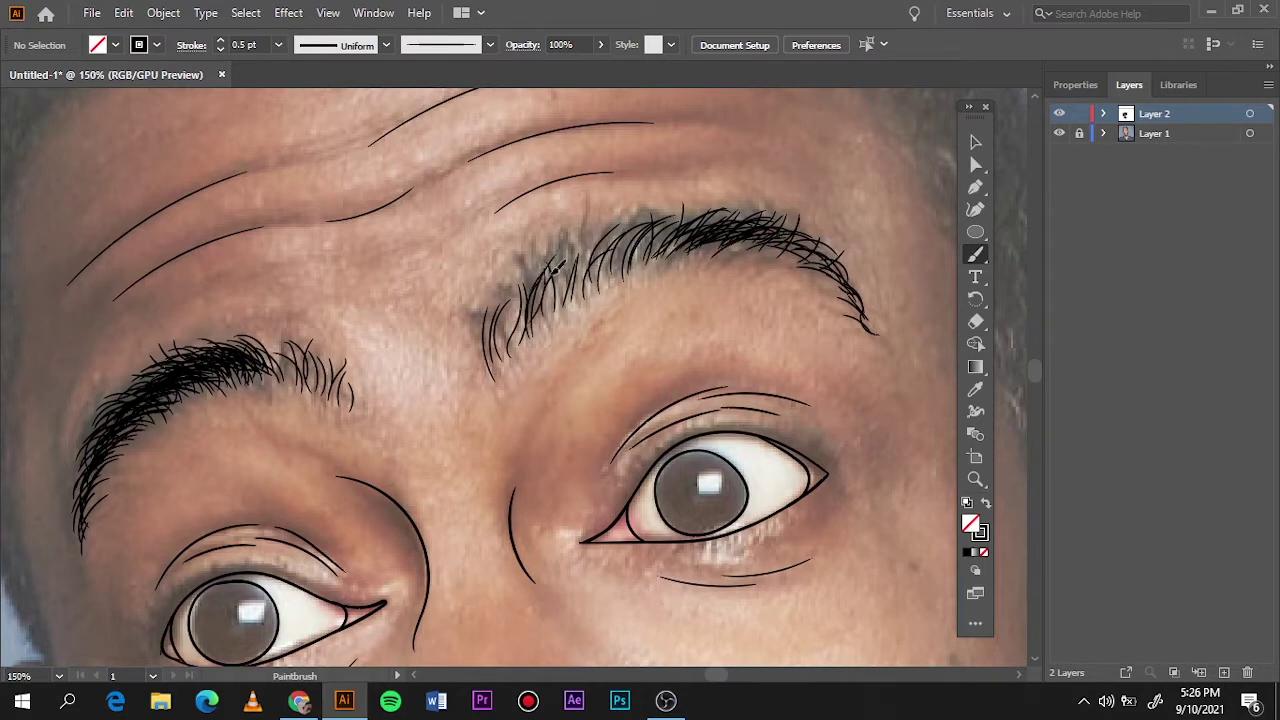
Fill in the inner and outer right eyebrow with more hairs, with the photo hidden
mouse_move(526, 320)
left_mouse_down()
mouse_move(574, 256)
mouse_move(672, 216)
left_mouse_up()
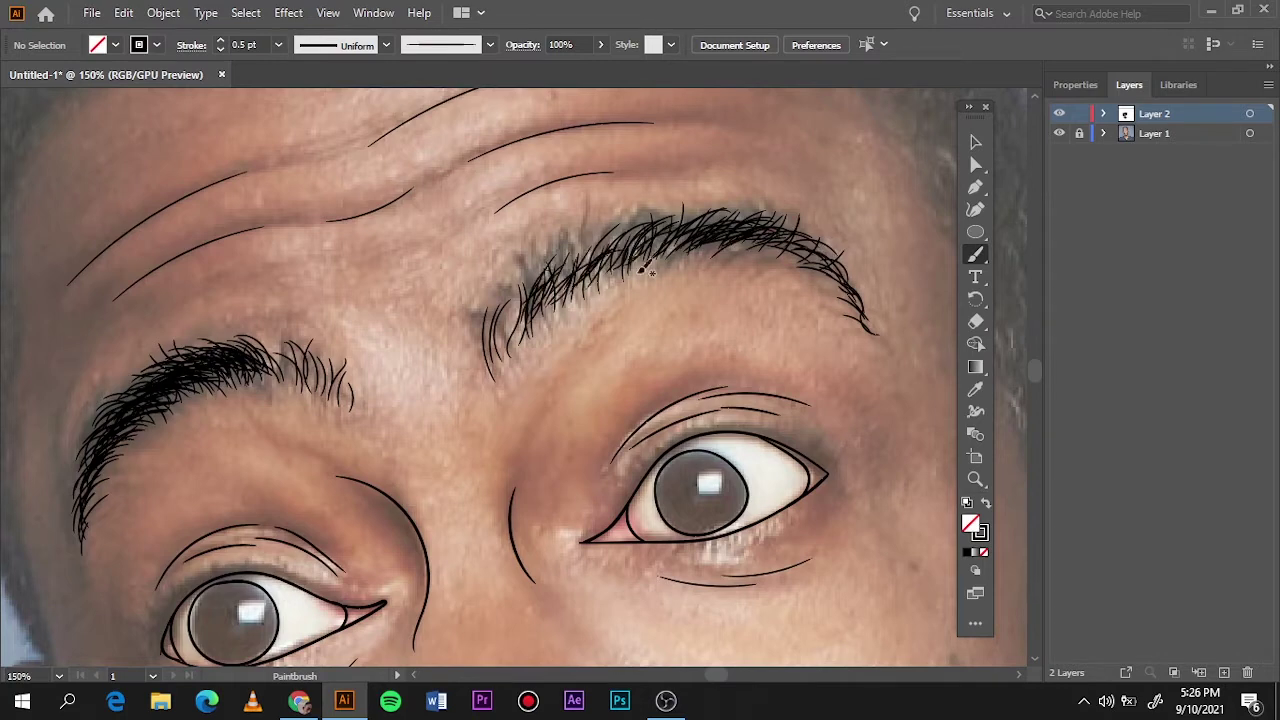
mouse_move(566, 278)
left_mouse_down()
mouse_move(624, 222)
mouse_move(672, 208)
left_mouse_up()
left_click_drag(540, 304, 570, 236)
left_click_drag(510, 324, 554, 256)
left_click(1058, 133)
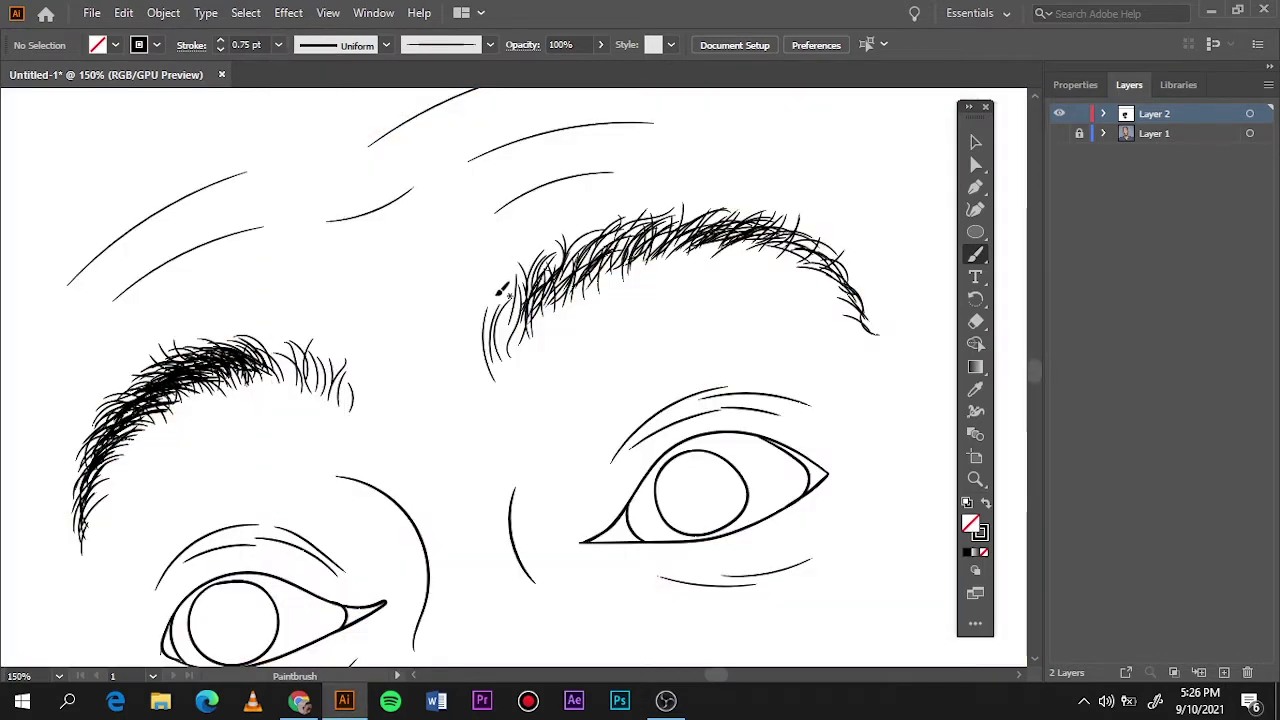
left_click_drag(530, 306, 576, 262)
mouse_move(548, 304)
left_mouse_down()
mouse_move(570, 254)
mouse_move(618, 230)
left_mouse_up()
left_click_drag(584, 272, 652, 234)
mouse_move(606, 262)
left_mouse_down()
mouse_move(698, 218)
mouse_move(734, 222)
left_mouse_up()
mouse_move(696, 254)
left_mouse_down()
mouse_move(778, 210)
mouse_move(818, 242)
left_mouse_up()
left_click_drag(764, 262, 842, 254)
With the photo shown, trace the ear's outer edge and its inner ear line
key("ctrl+0")
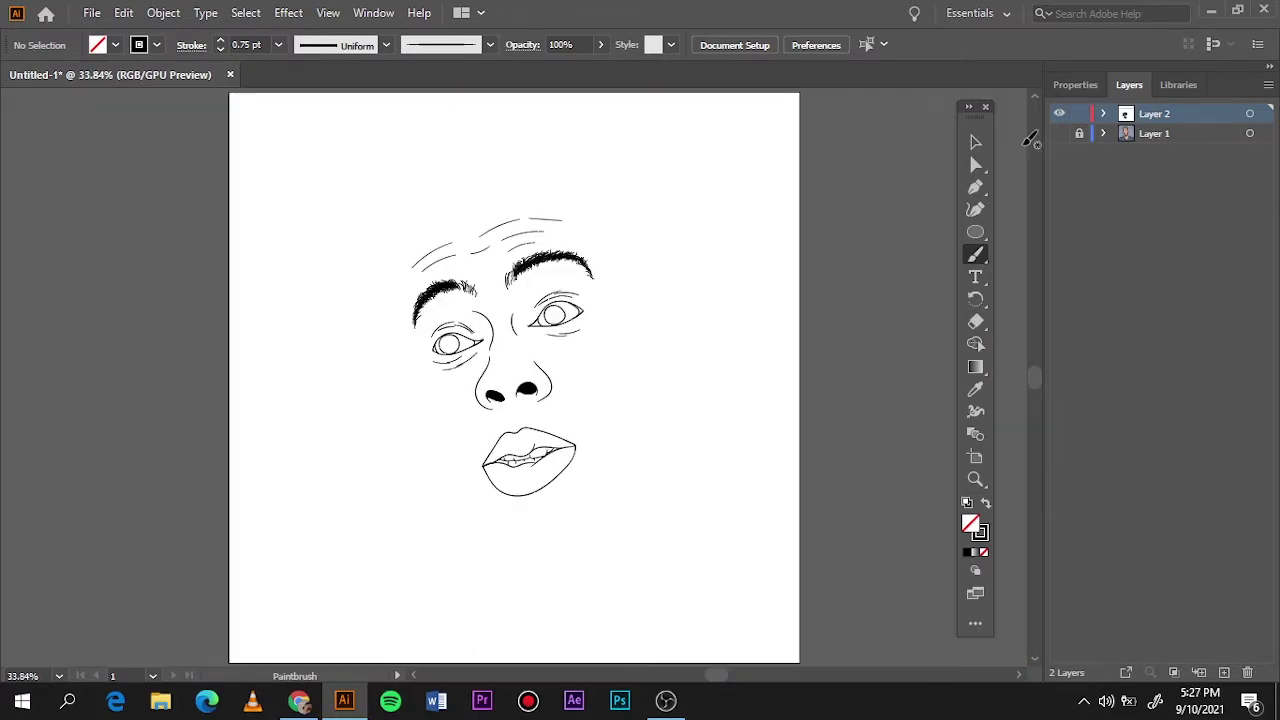
left_click(1058, 133)
scroll(492, 297, "up", 3)
scroll(495, 377, "up", 3)
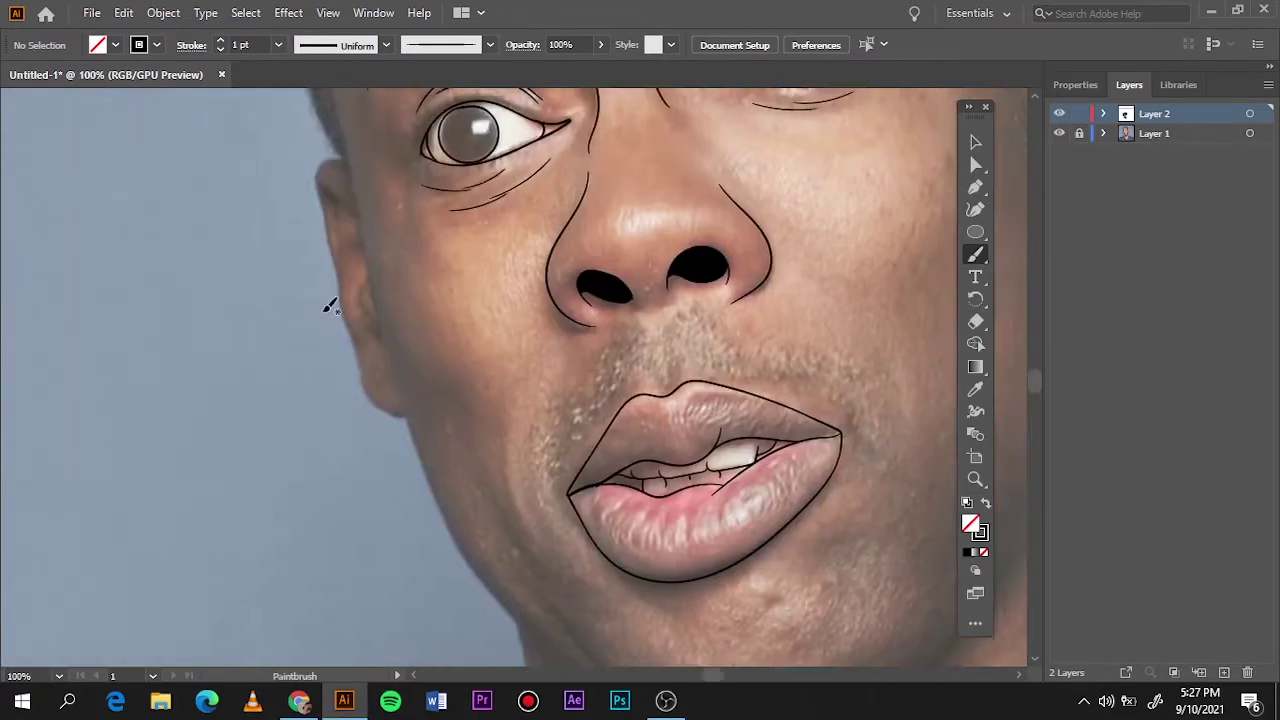
scroll(329, 300, "up", 2)
scroll(340, 250, "left", 3)
left_click_drag(326, 232, 334, 306)
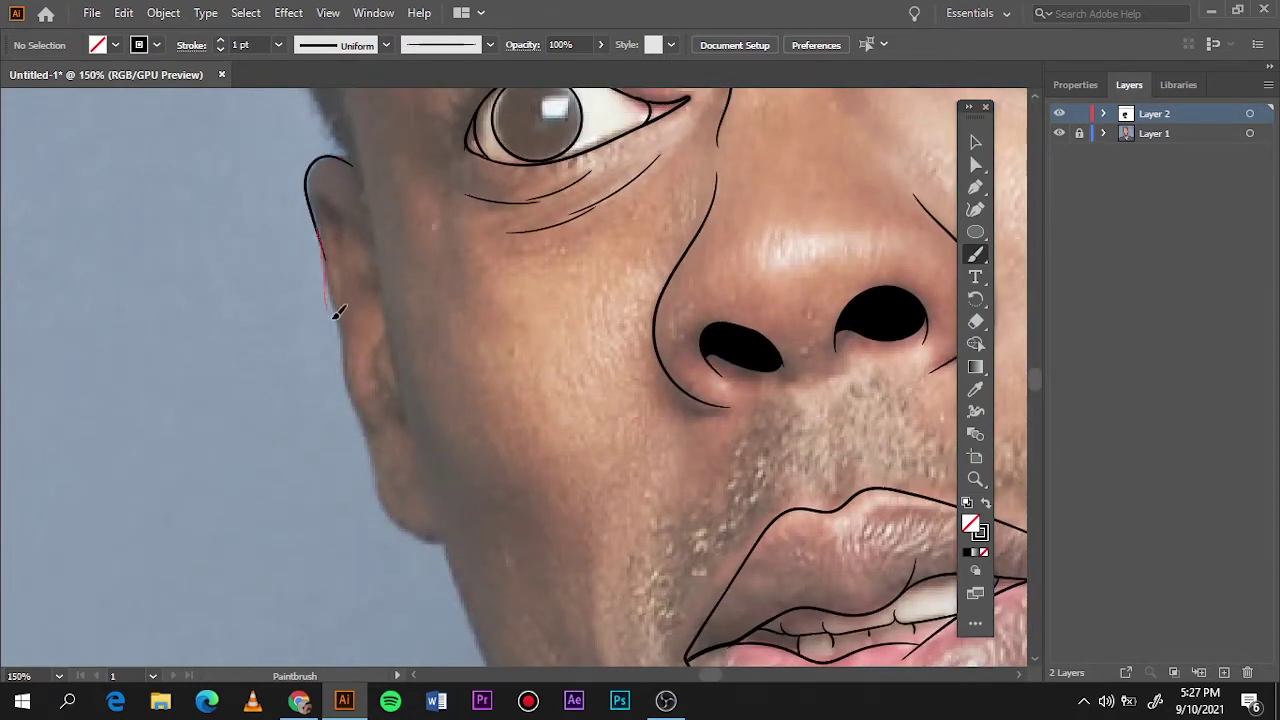
scroll(334, 290, "up", 1)
scroll(334, 290, "up", 1)
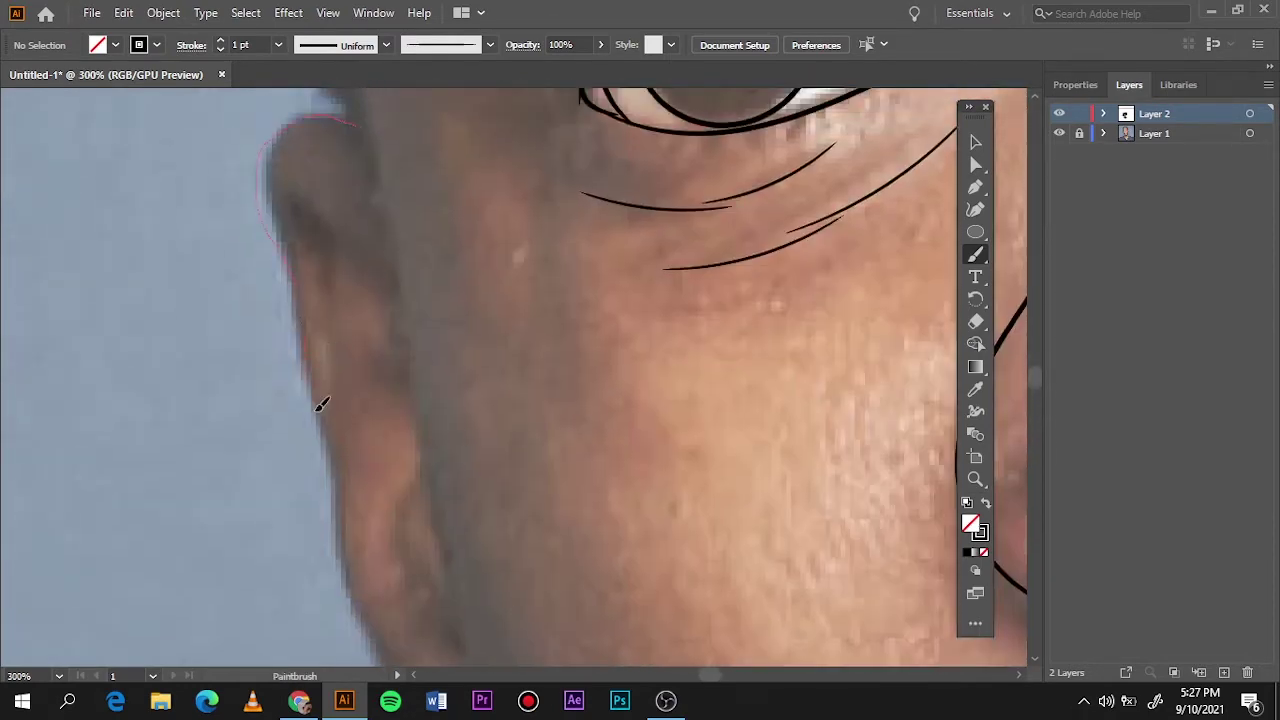
left_click_drag(321, 404, 336, 490)
left_click_drag(278, 207, 390, 282)
Finish the ear outline toward the jaw and draw its inner fold lines
left_click_drag(358, 598, 360, 602)
scroll(360, 600, "down", 5)
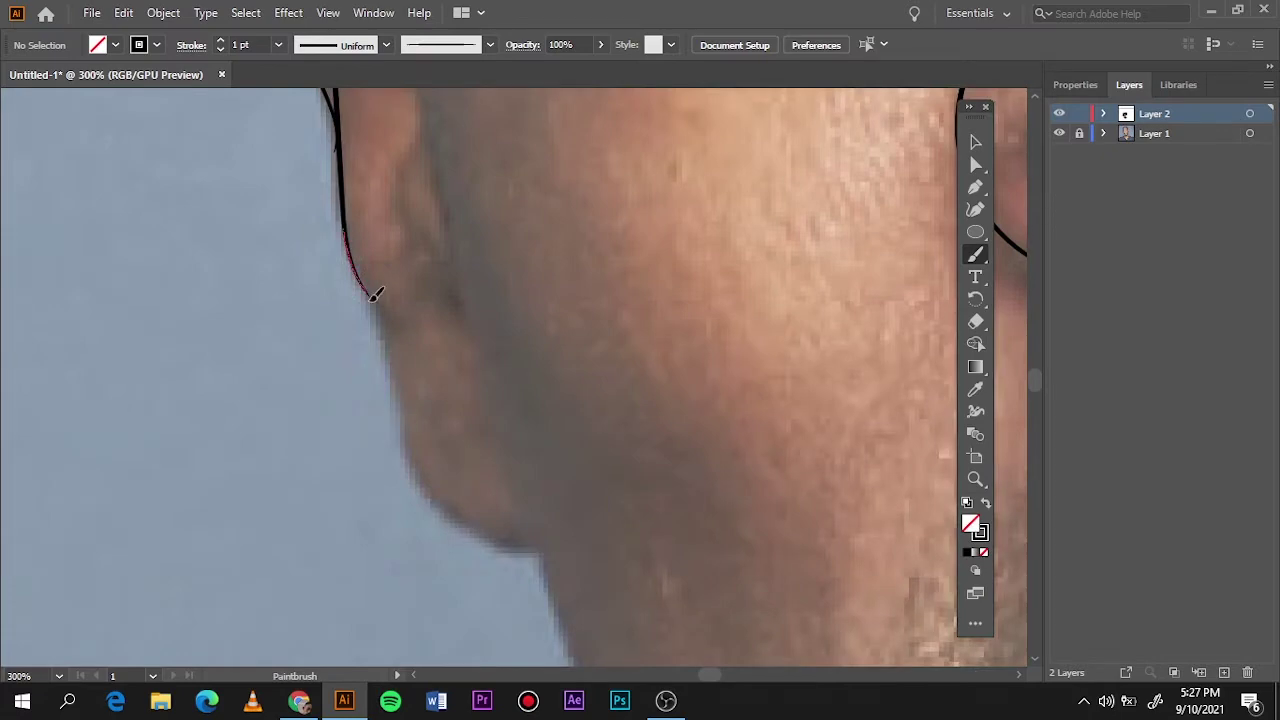
left_click_drag(373, 294, 375, 298)
scroll(375, 298, "down", 1)
scroll(471, 306, "up", 5)
left_click_drag(447, 335, 427, 390)
left_click_drag(486, 505, 469, 388)
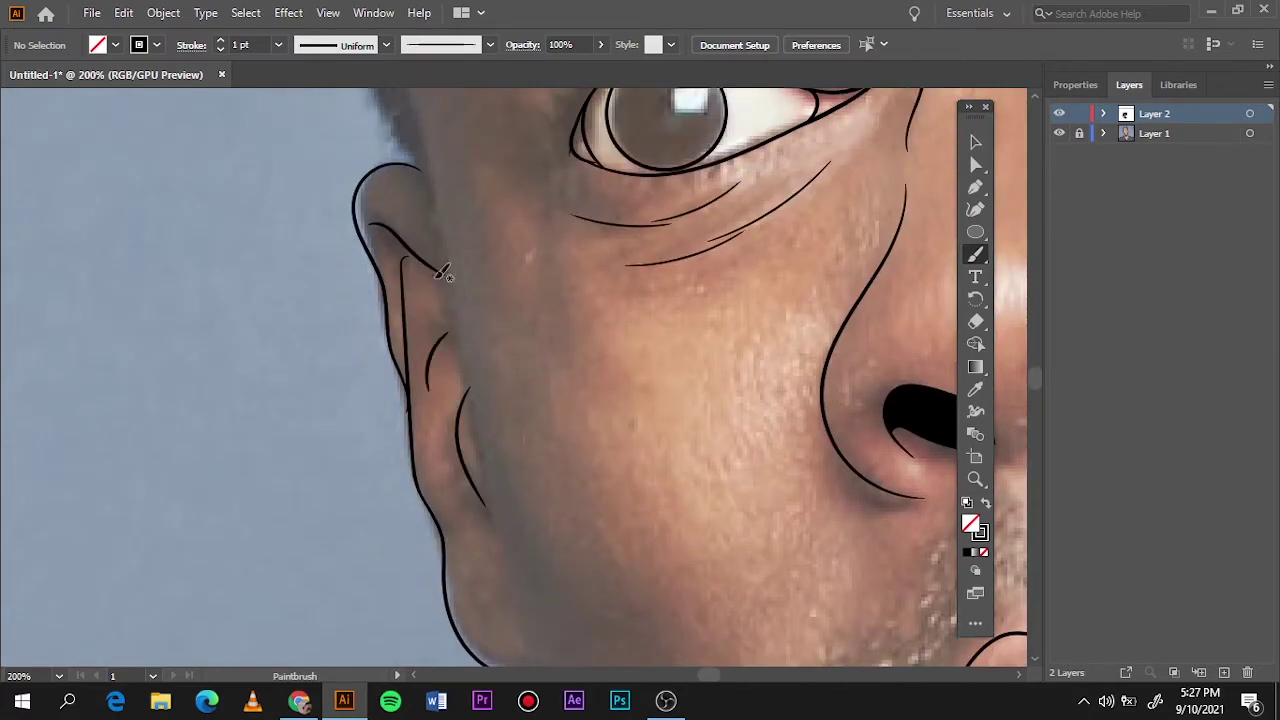
left_click_drag(431, 197, 460, 360)
Trace the lower jawline from below the ear to under the chin
left_click_drag(512, 575, 512, 576)
key("ctrl+0")
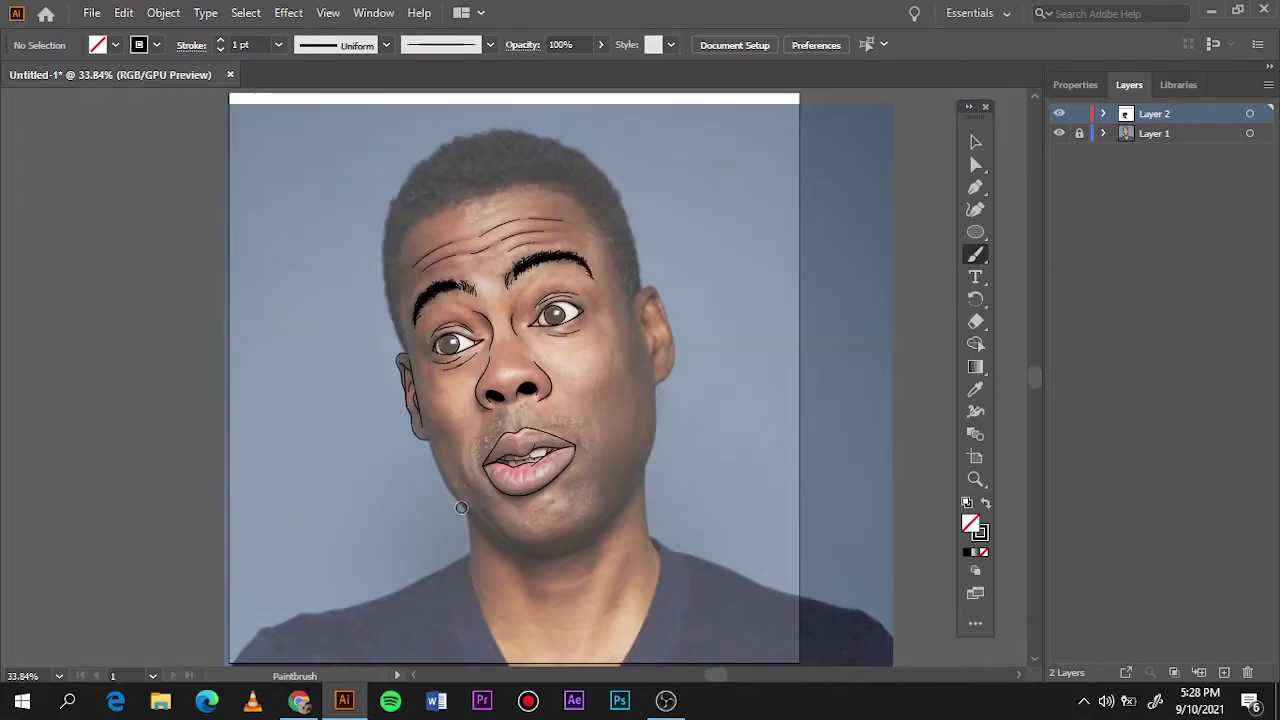
scroll(470, 505, "up", 4)
left_click_drag(438, 449, 535, 533)
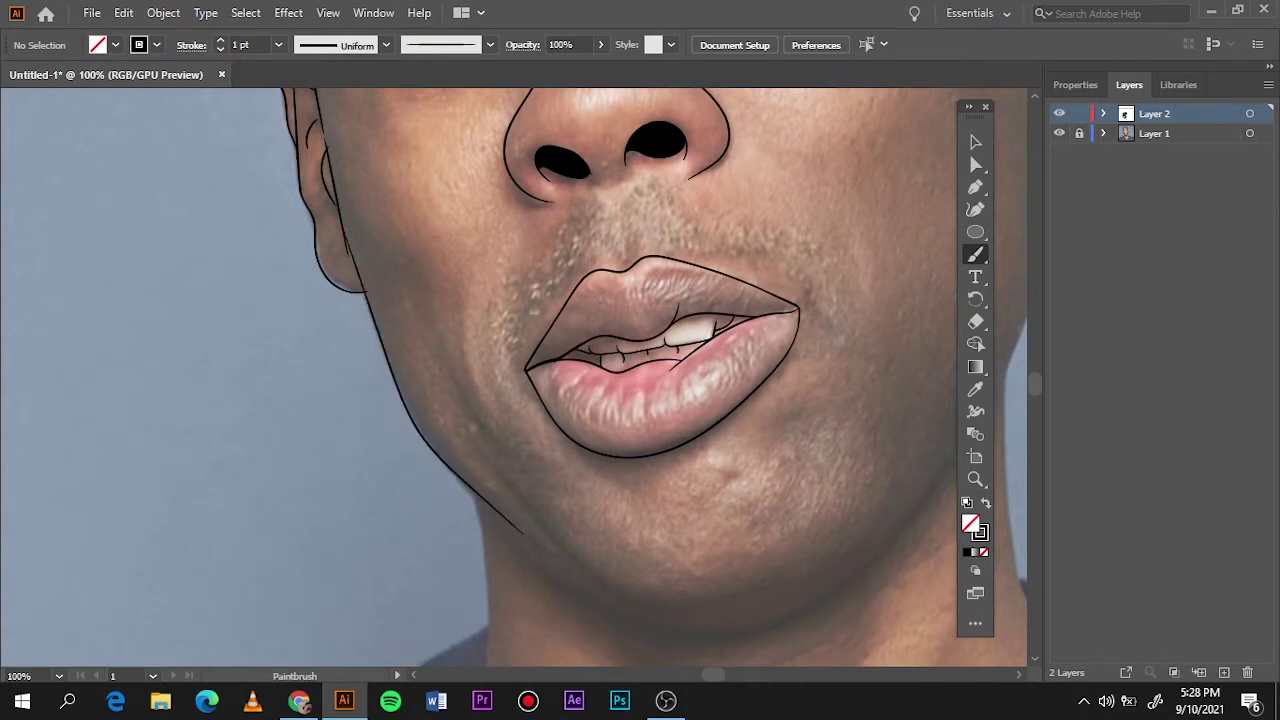
scroll(313, 218, "up", 2)
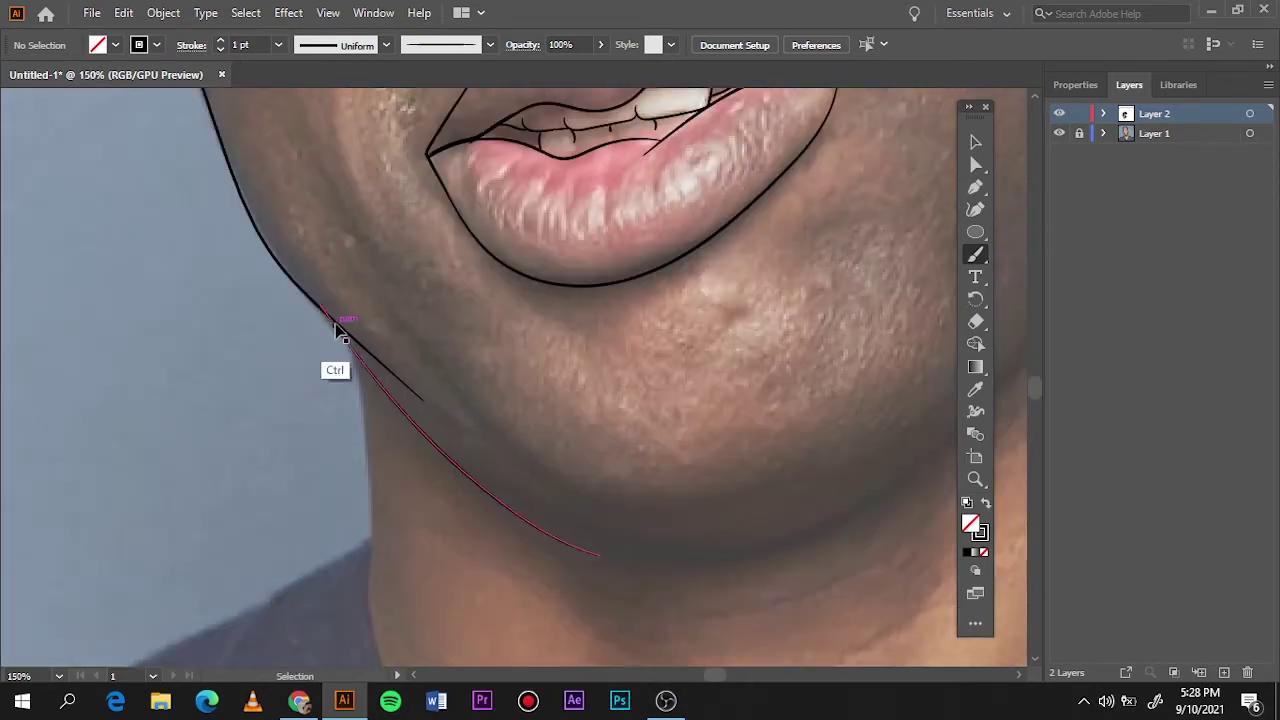
left_click_drag(455, 452, 343, 320)
left_click_drag(905, 476, 905, 476)
key("ctrl+0")
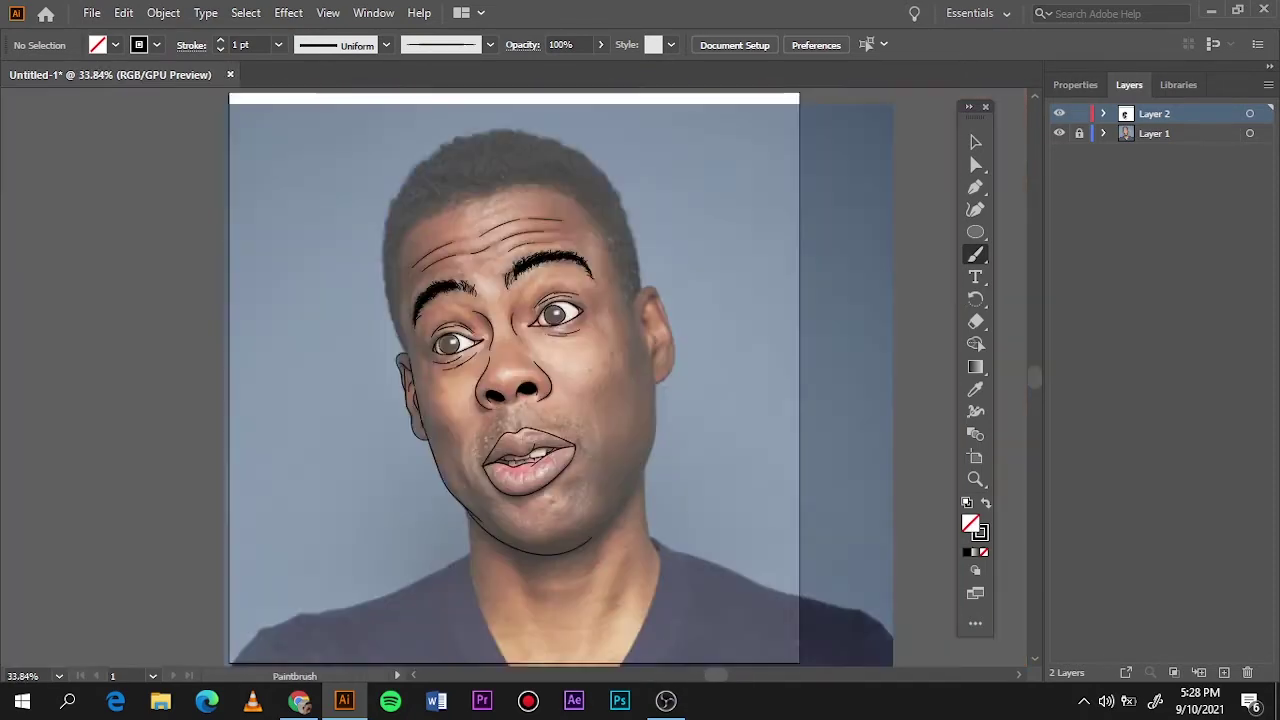
scroll(657, 441, "up", 4)
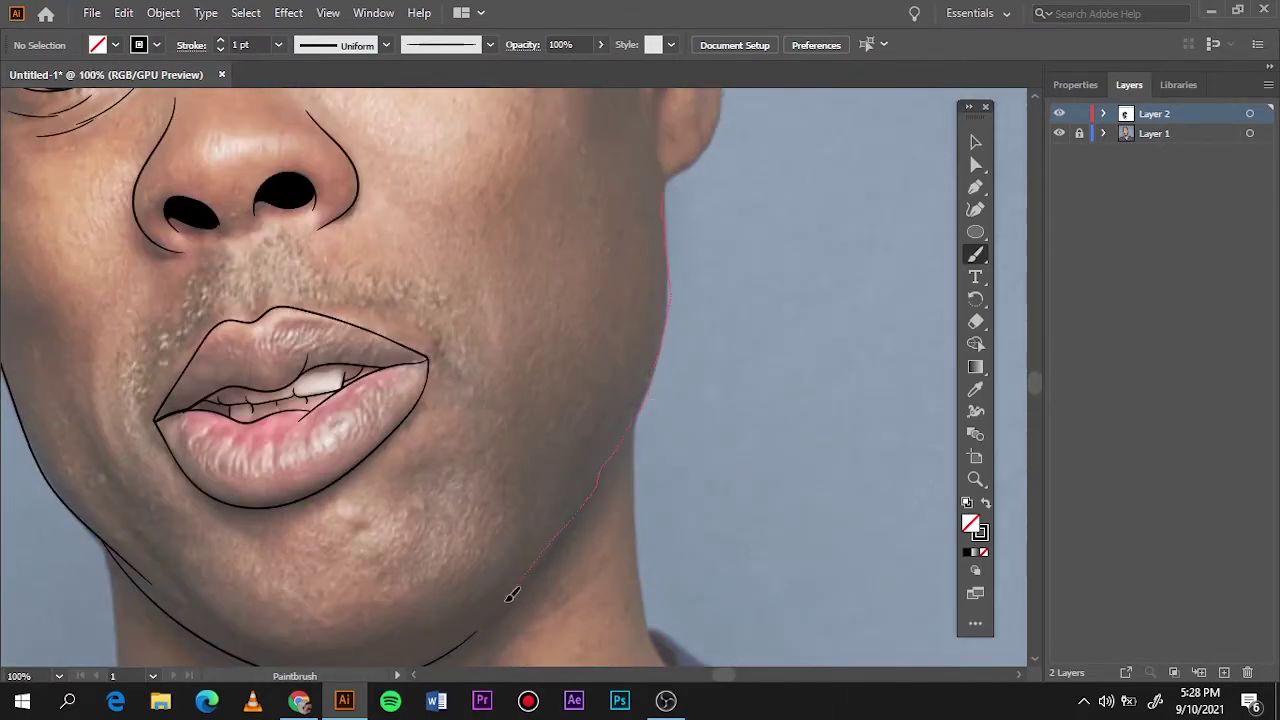
Outline the right cheek edge down toward the chin
left_click_drag(511, 594, 511, 594)
scroll(514, 414, "up", 8)
scroll(623, 457, "down", 6)
scroll(661, 477, "up", 4)
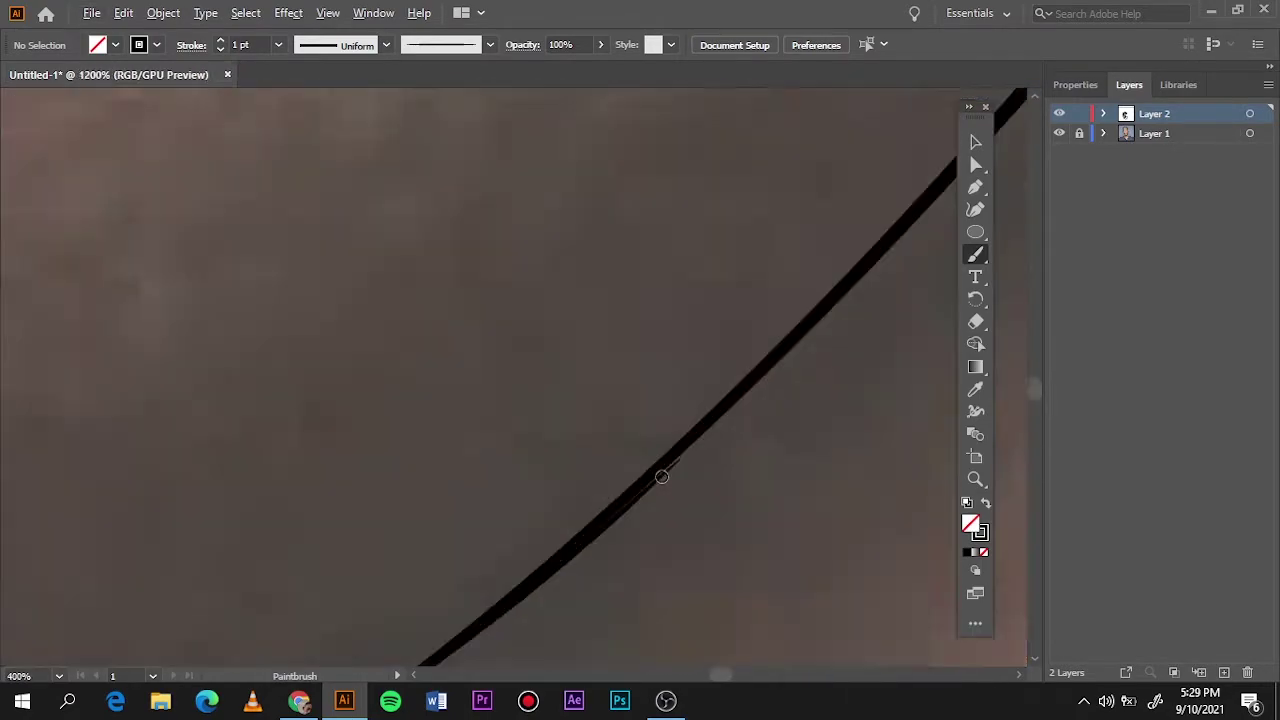
scroll(851, 403, "down", 3)
scroll(853, 413, "down", 2)
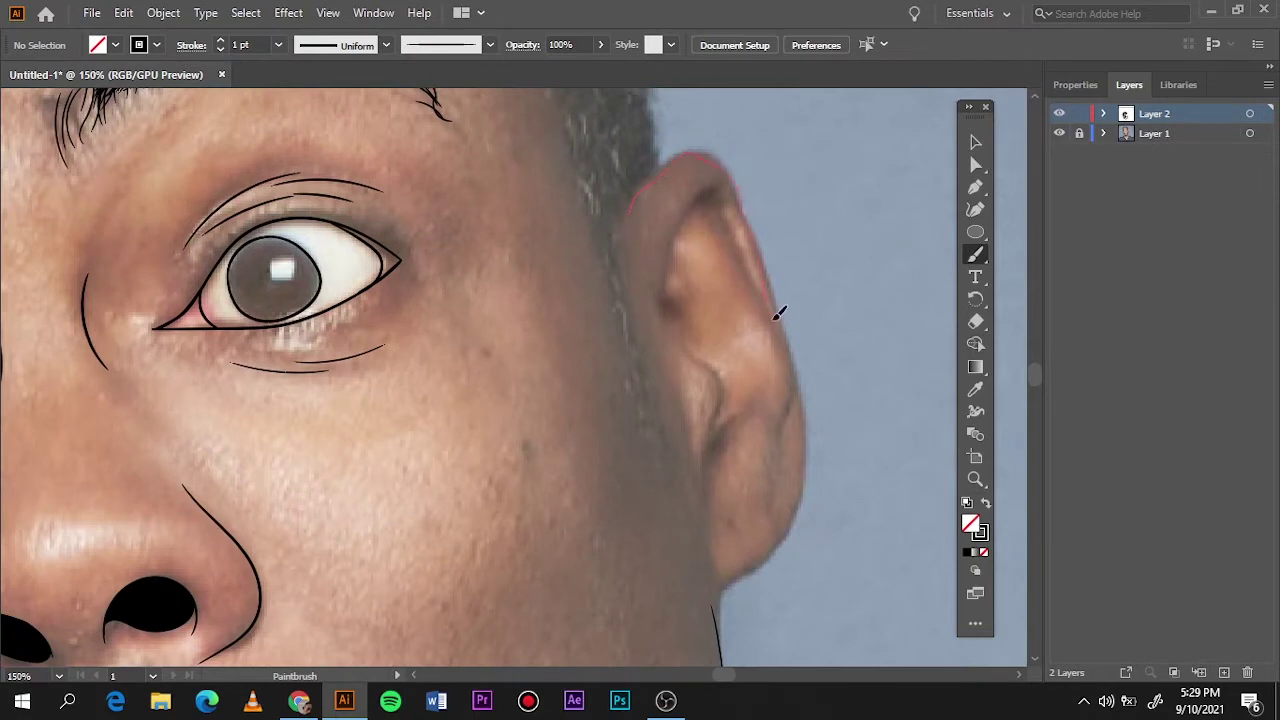
Undo the stray stroke and outline the right ear, its inner fold and earlobe
key("ctrl+z")
mouse_move(779, 313)
left_mouse_down()
mouse_move(791, 350)
mouse_move(705, 488)
left_mouse_up()
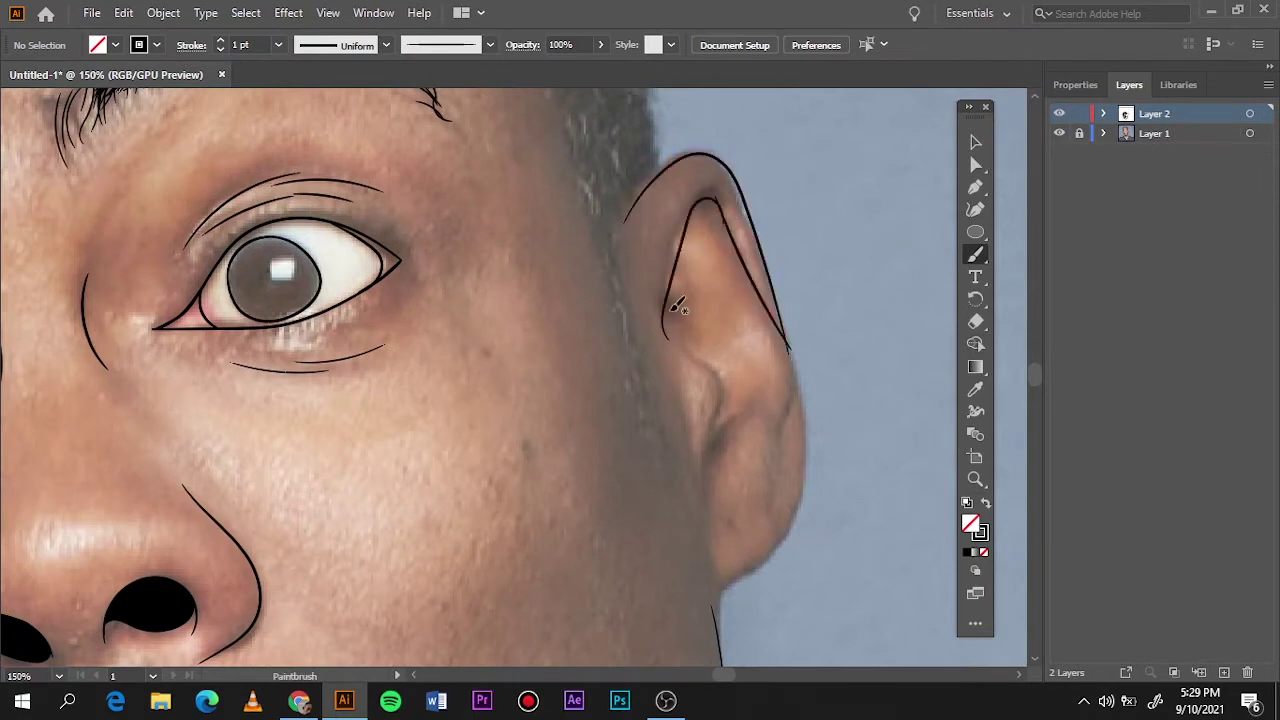
left_click_drag(788, 345, 782, 478)
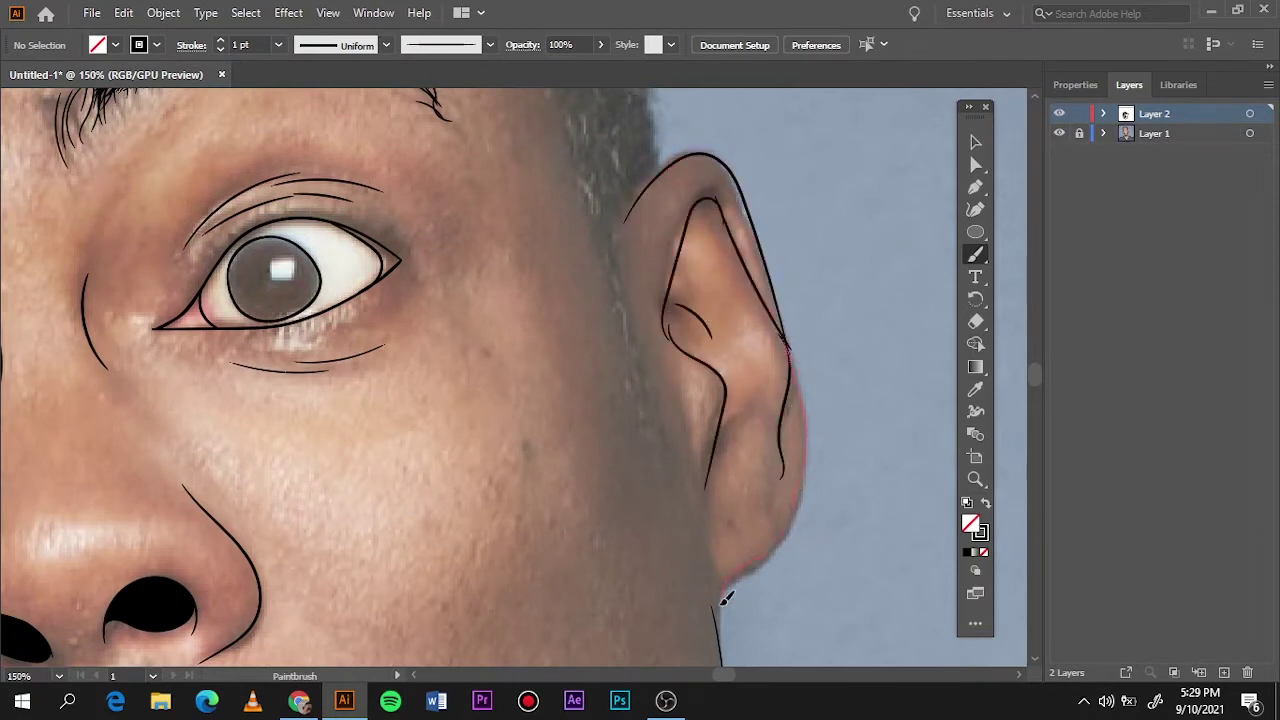
left_click_drag(727, 597, 728, 600)
scroll(737, 514, "up", 4)
left_click_drag(683, 483, 682, 480)
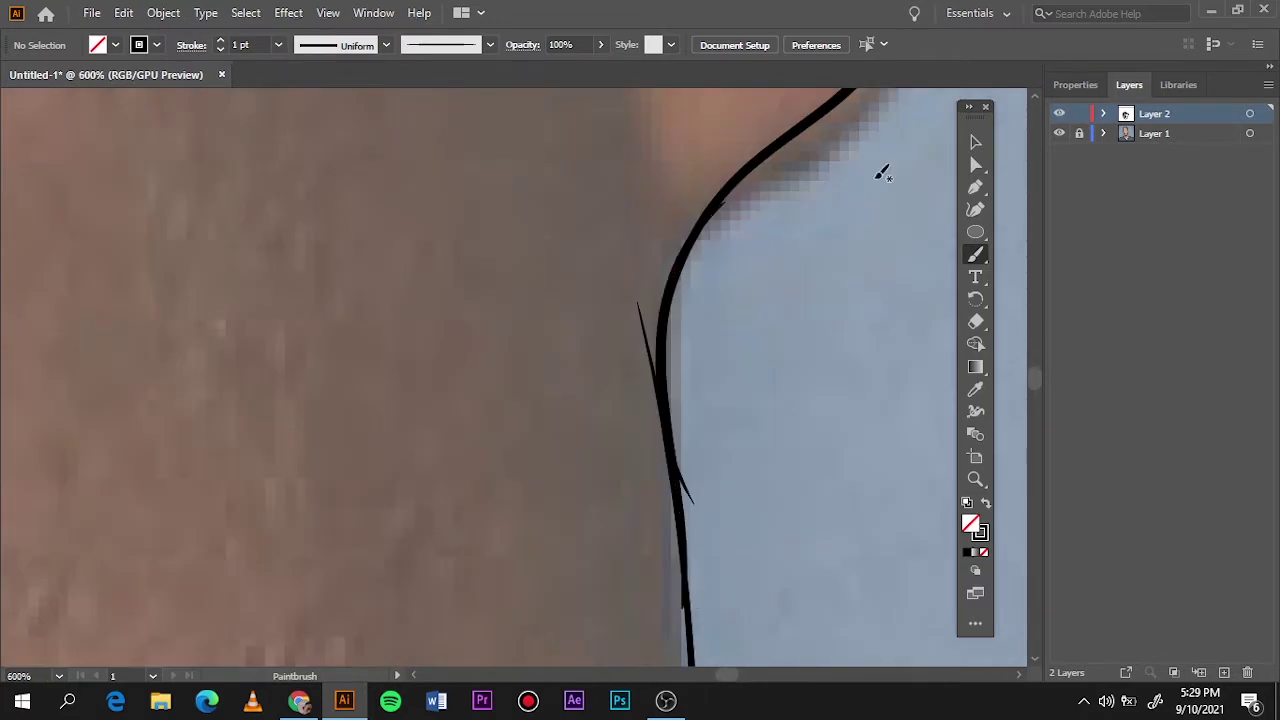
scroll(880, 171, "down", 4)
scroll(660, 351, "down", 1)
Add a short 0.5 pt crease line beside the chin along the left jaw
key("ctrl+0")
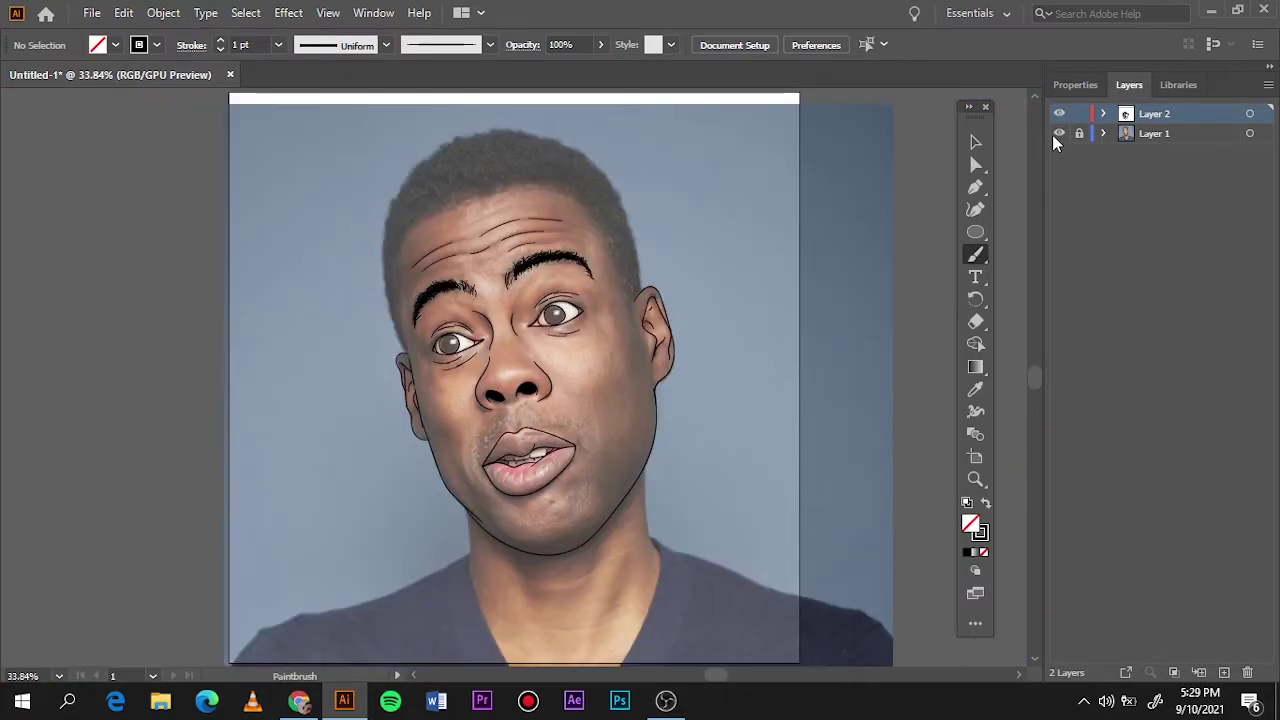
left_click(1059, 133)
left_click(1059, 133)
scroll(550, 550, "up", 5)
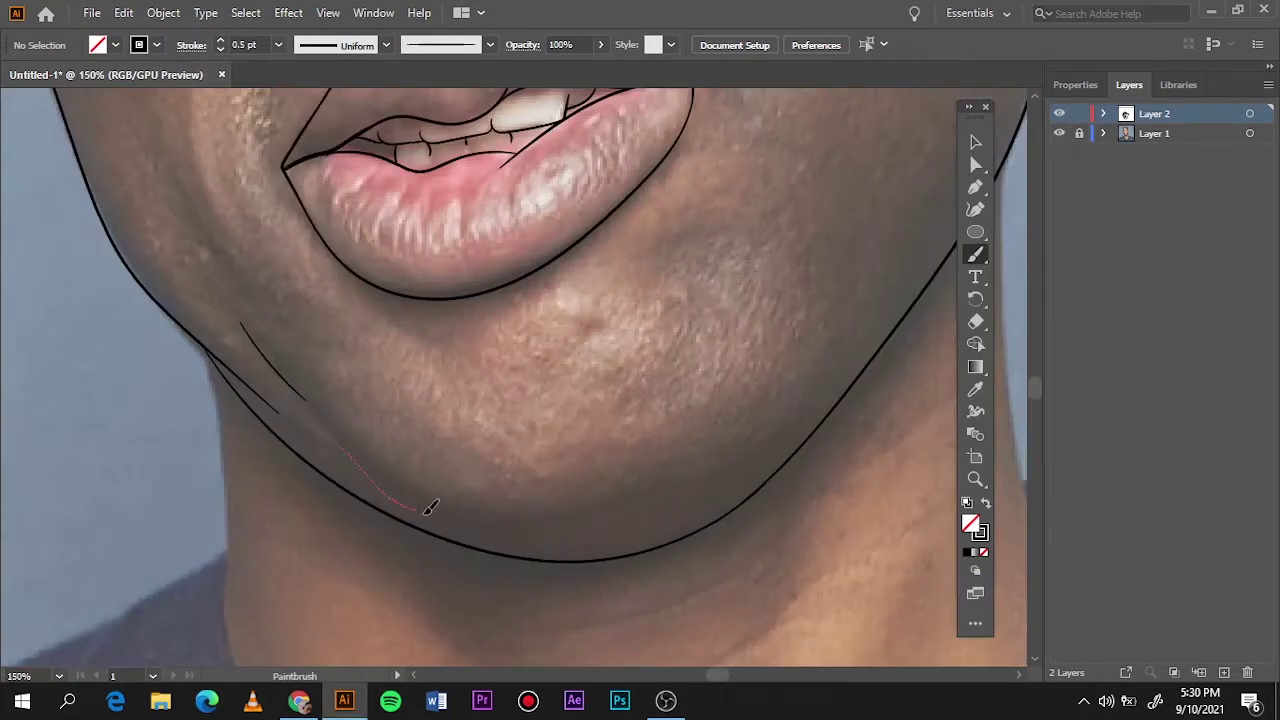
left_click_drag(430, 508, 432, 509)
scroll(623, 443, "up", 3)
scroll(348, 390, "down", 3)
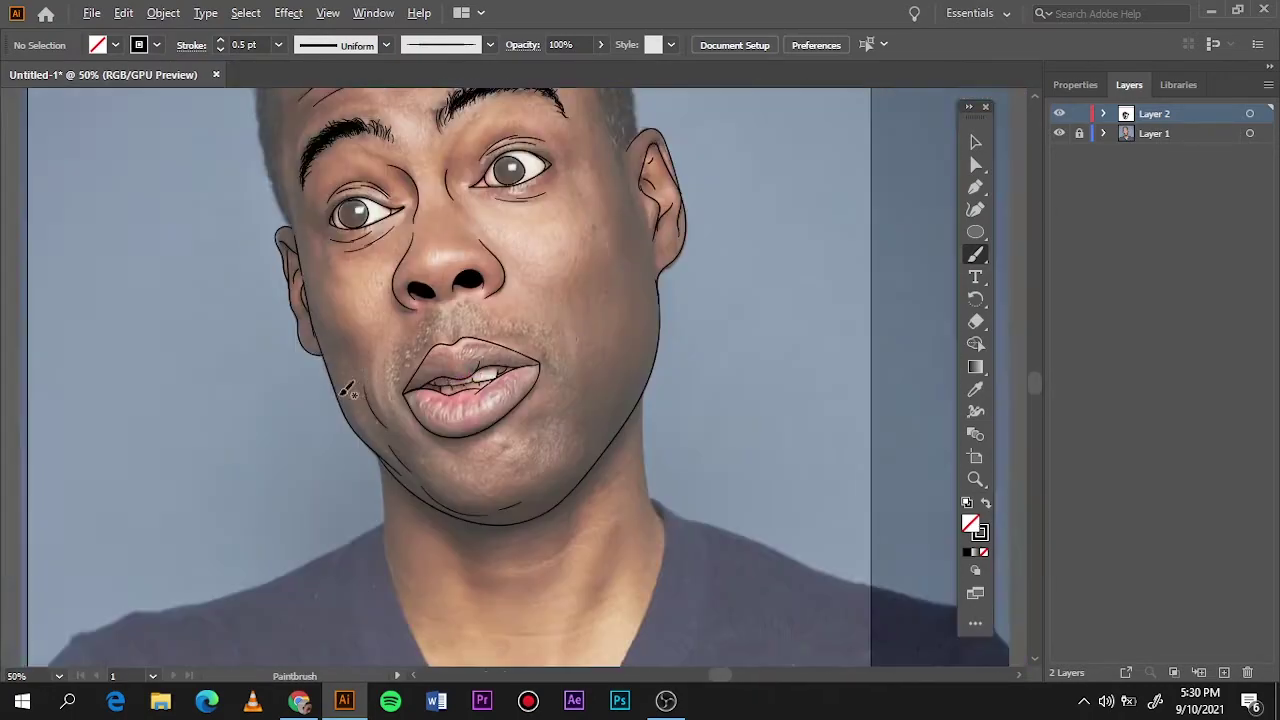
scroll(348, 390, "up", 1)
scroll(380, 290, "left", 2)
Toggle the reference photo off and on to review the finished line art
key("ctrl+0")
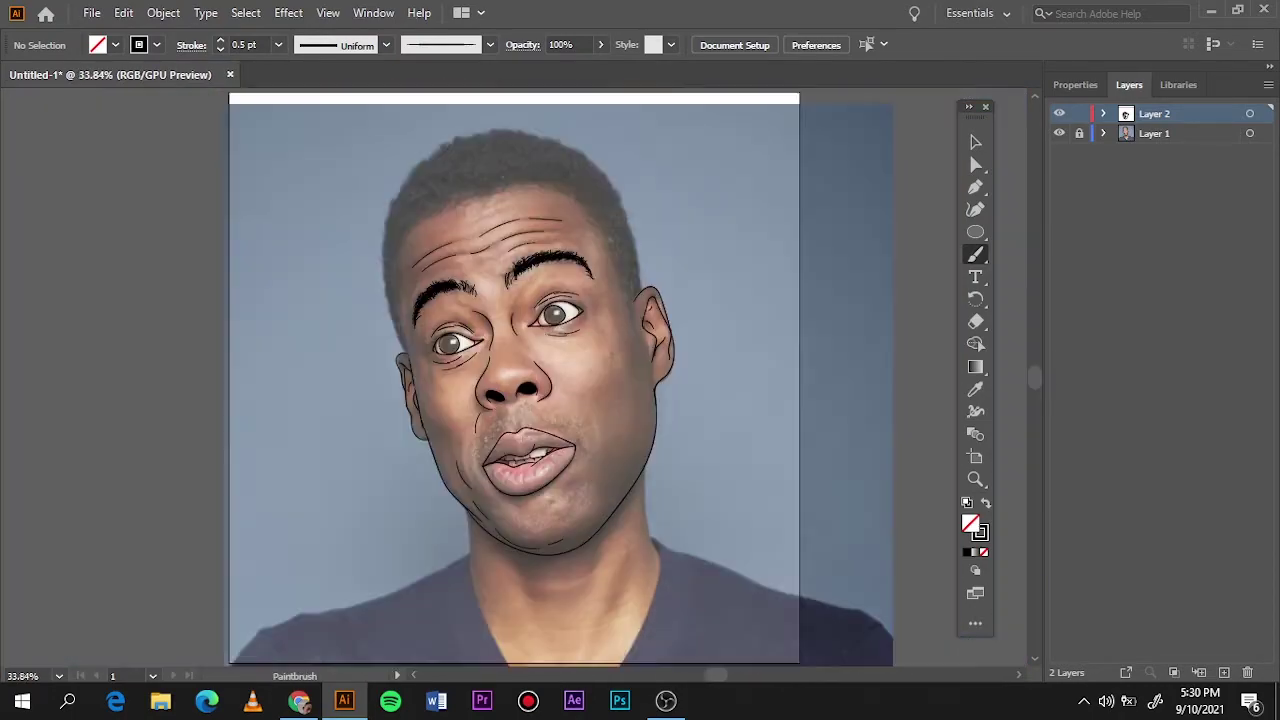
left_click(1059, 133)
left_click(1059, 133)
left_click(1059, 133)
left_click(1059, 133)
scroll(434, 211, "up", 2)
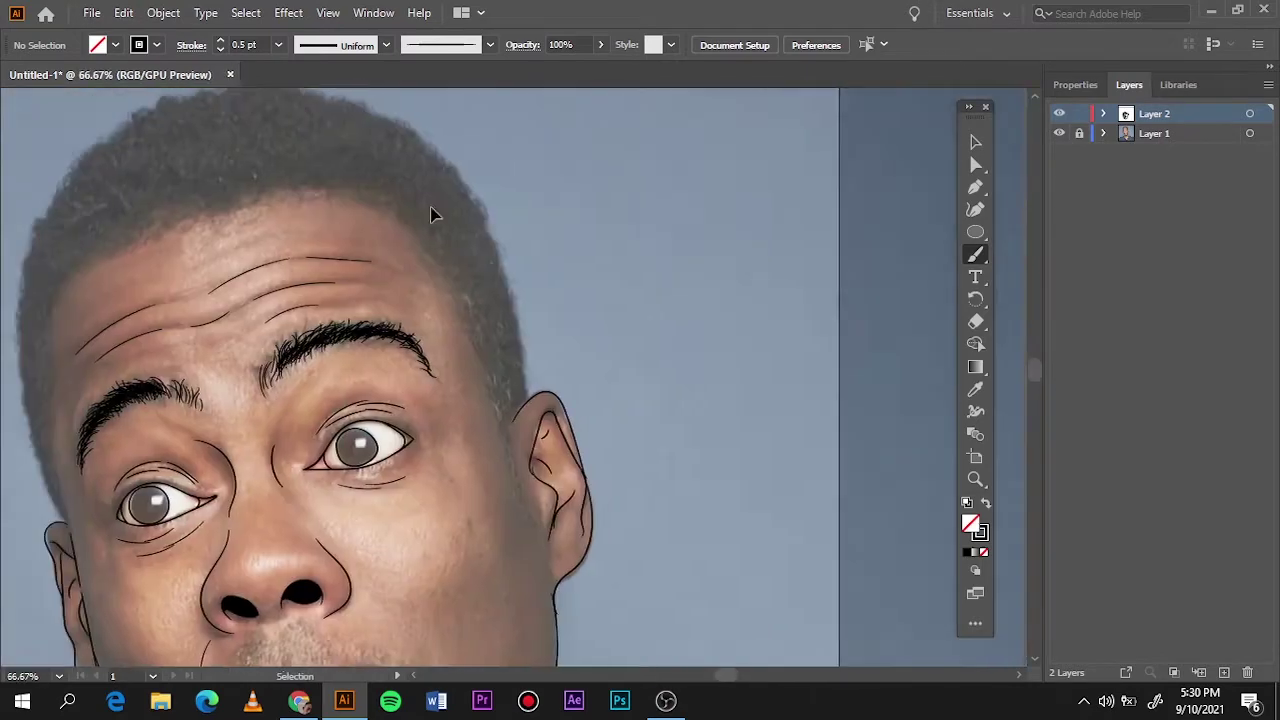
scroll(349, 271, "up", 2)
With the Pencil and black fill, draw a solid hair shape at the left temple
key("n")
key("shift+x")
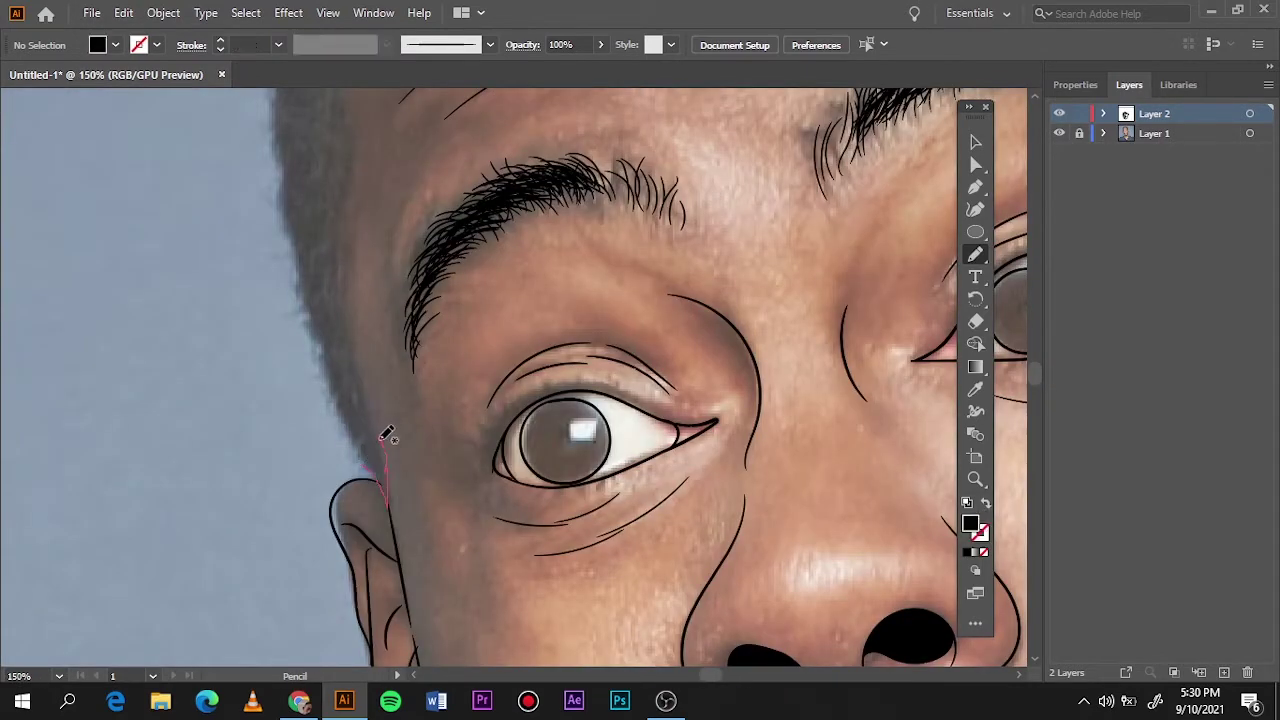
left_click_drag(344, 408, 401, 487)
left_click_drag(366, 382, 395, 499)
scroll(452, 455, "up", 3)
left_click_drag(361, 252, 275, 349)
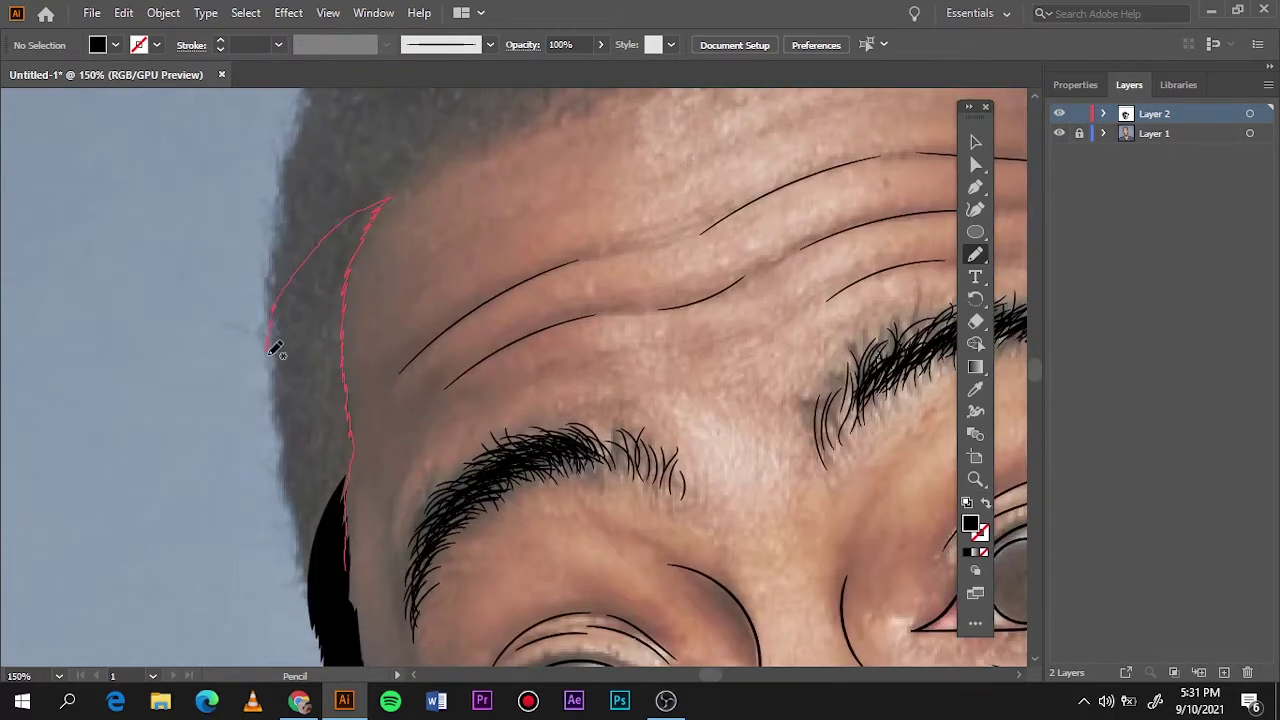
Fill the hair black along the front hairline and across the top of the head
left_click_drag(295, 532, 364, 538)
scroll(365, 545, "up", 3)
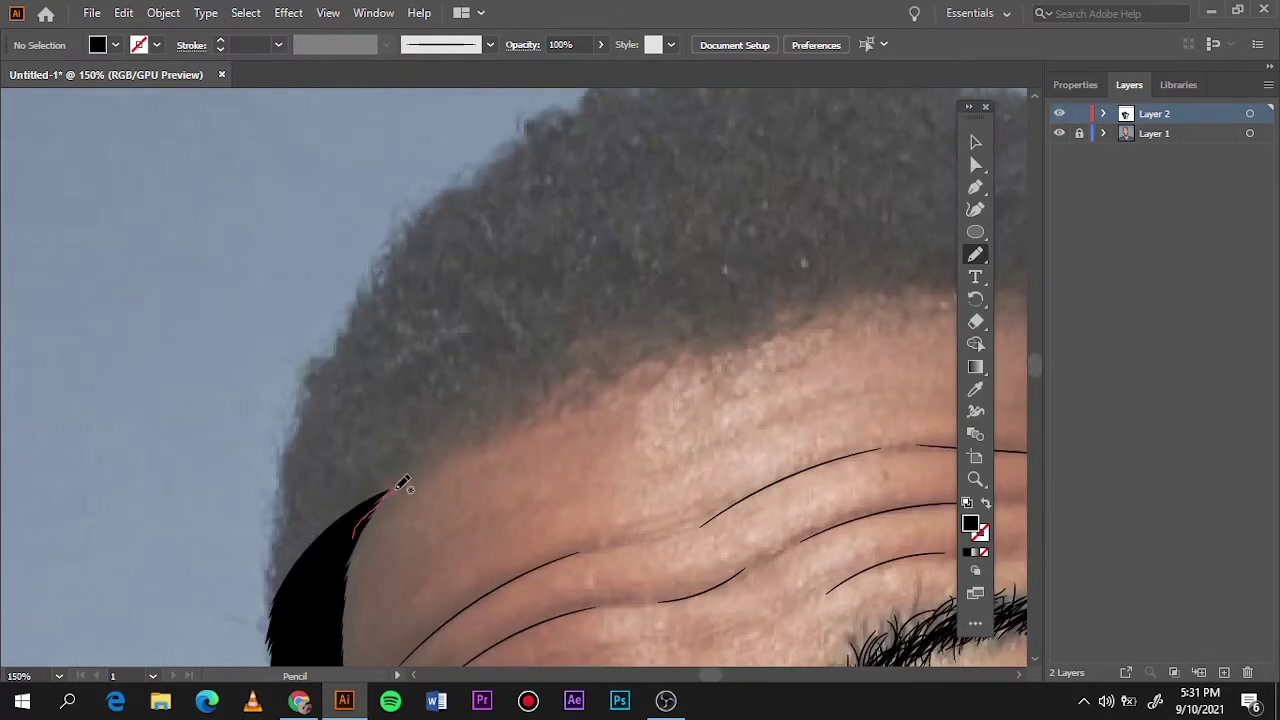
left_click_drag(633, 374, 381, 265)
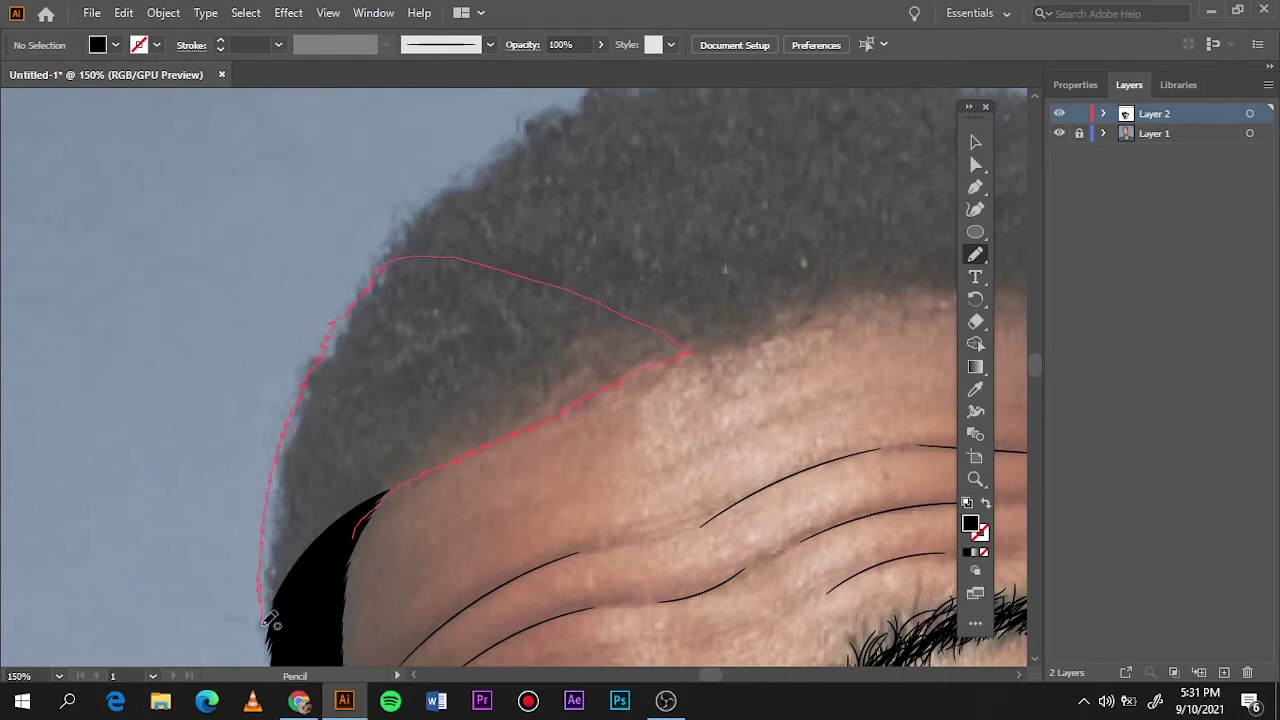
left_click_drag(293, 418, 290, 610)
scroll(349, 563, "down", 4)
scroll(497, 378, "up", 2)
scroll(497, 378, "up", 3)
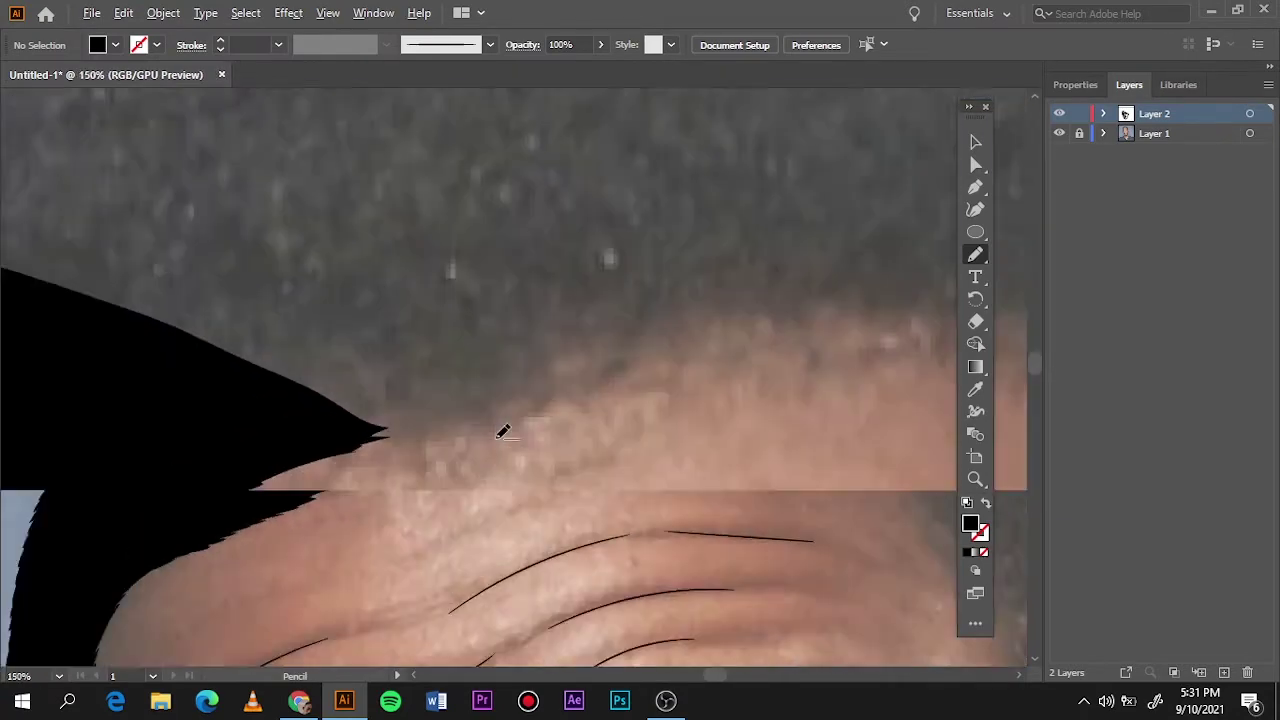
scroll(500, 428, "down", 5)
scroll(534, 430, "up", 4)
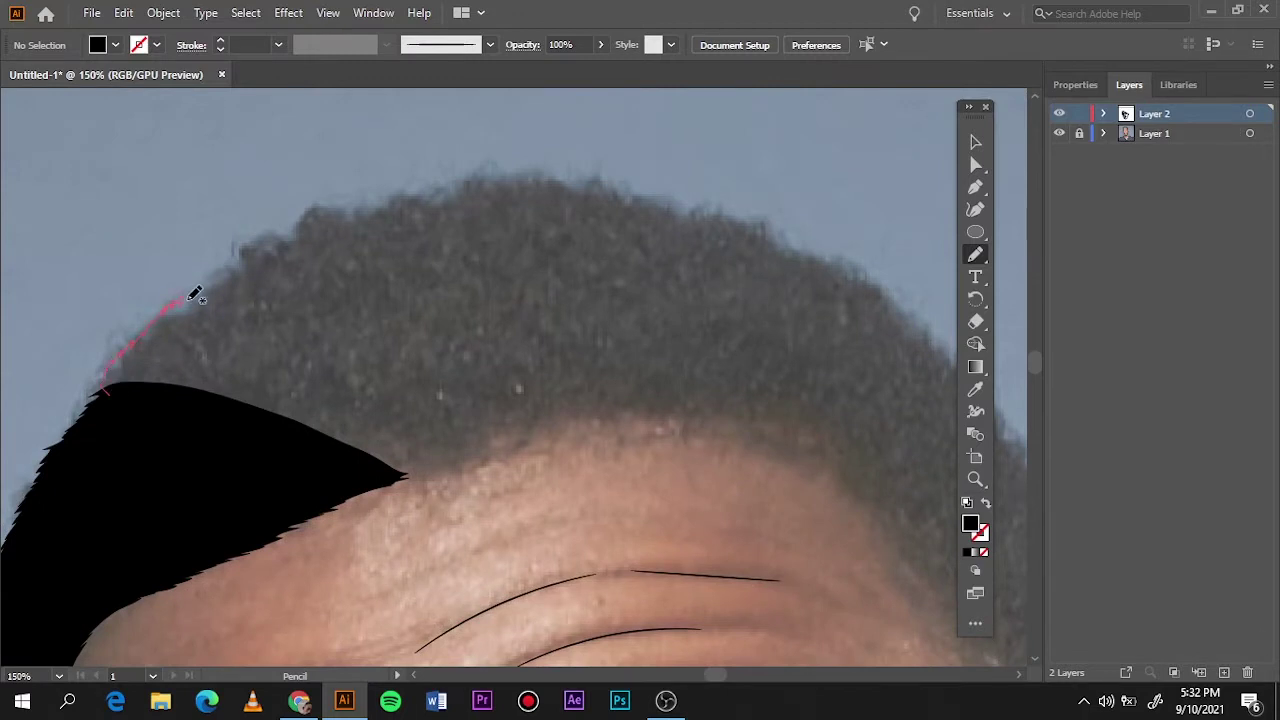
left_click_drag(363, 208, 536, 432)
left_click_drag(427, 470, 410, 475)
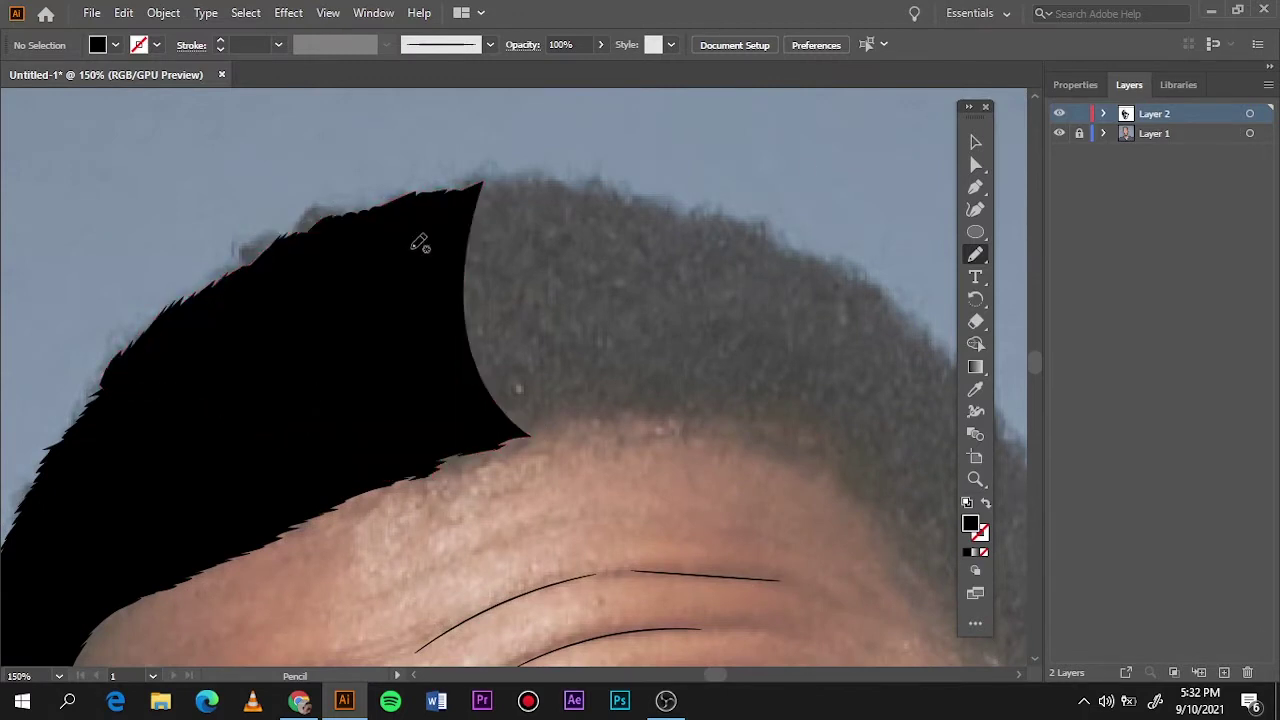
Fill the crown and right side of the head with black hair shapes
left_click_drag(748, 223, 780, 445)
left_click_drag(484, 428, 486, 430)
scroll(434, 177, "right", 5)
scroll(309, 309, "down", 2)
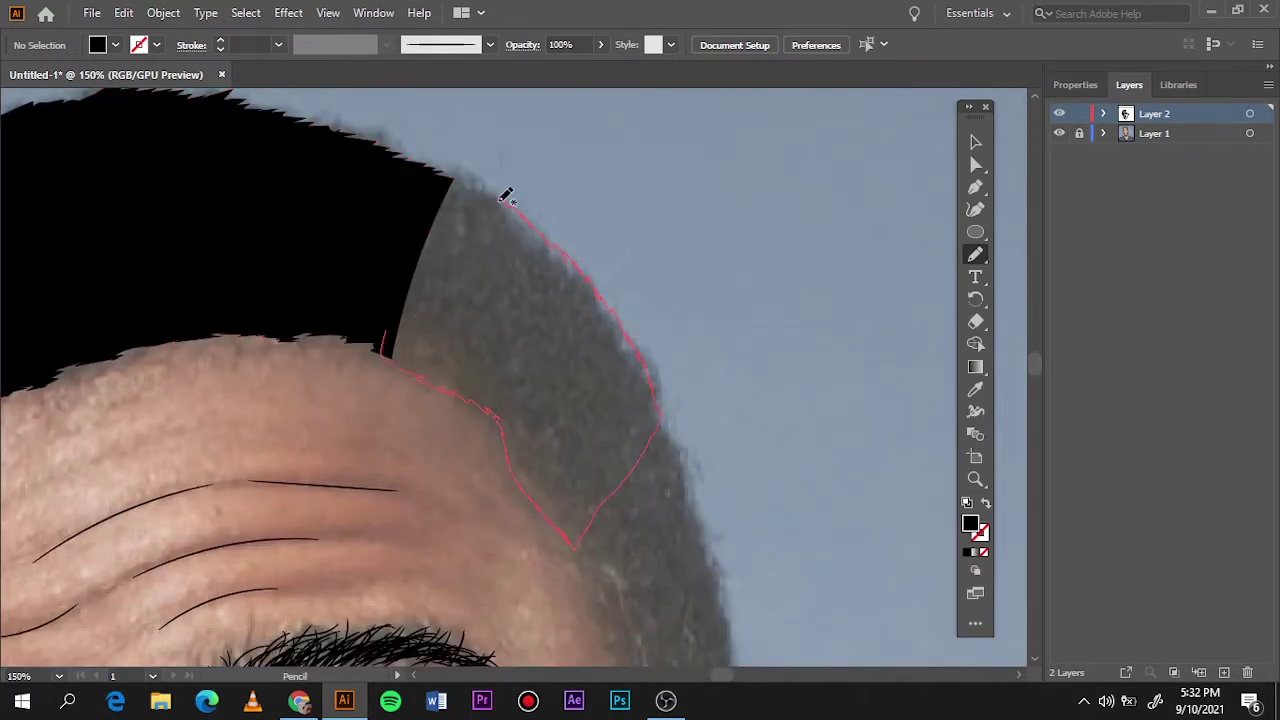
left_click_drag(506, 195, 409, 323)
key("ctrl+0")
left_click(1059, 113)
left_click(1059, 113)
Fill the hair above the right temple black and check it without the photo
scroll(596, 212, "up", 5)
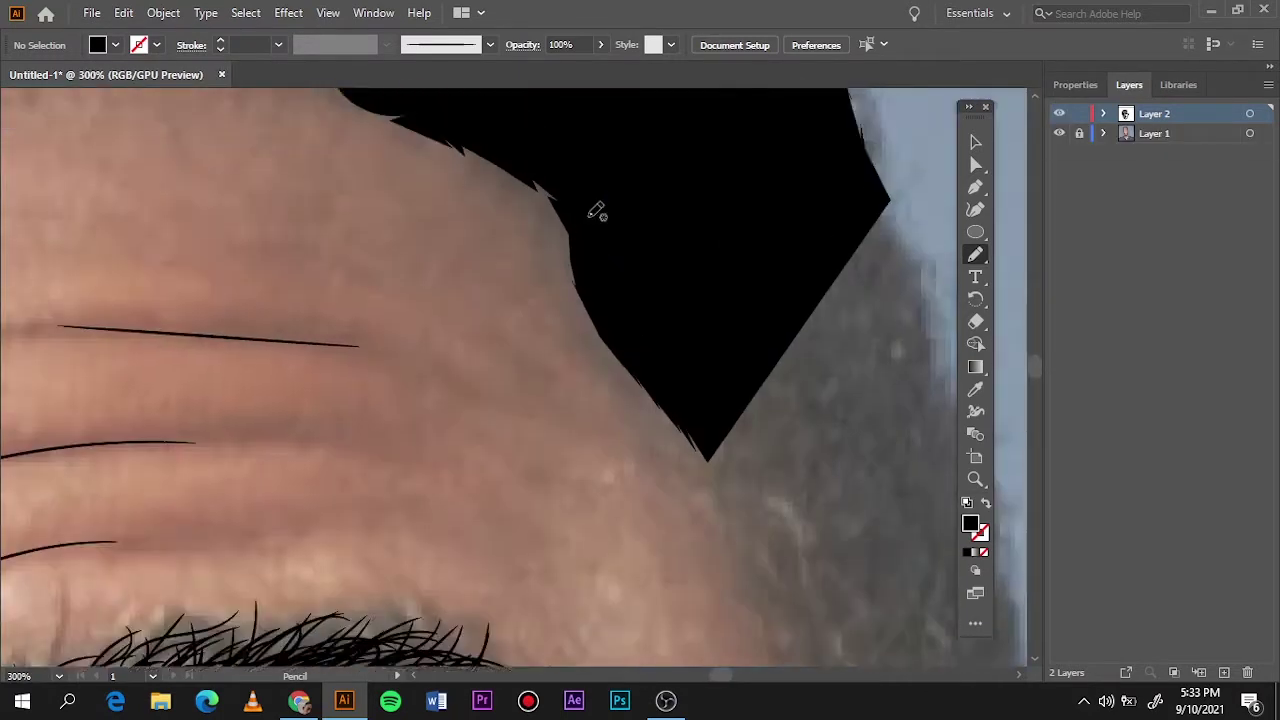
scroll(400, 209, "down", 2)
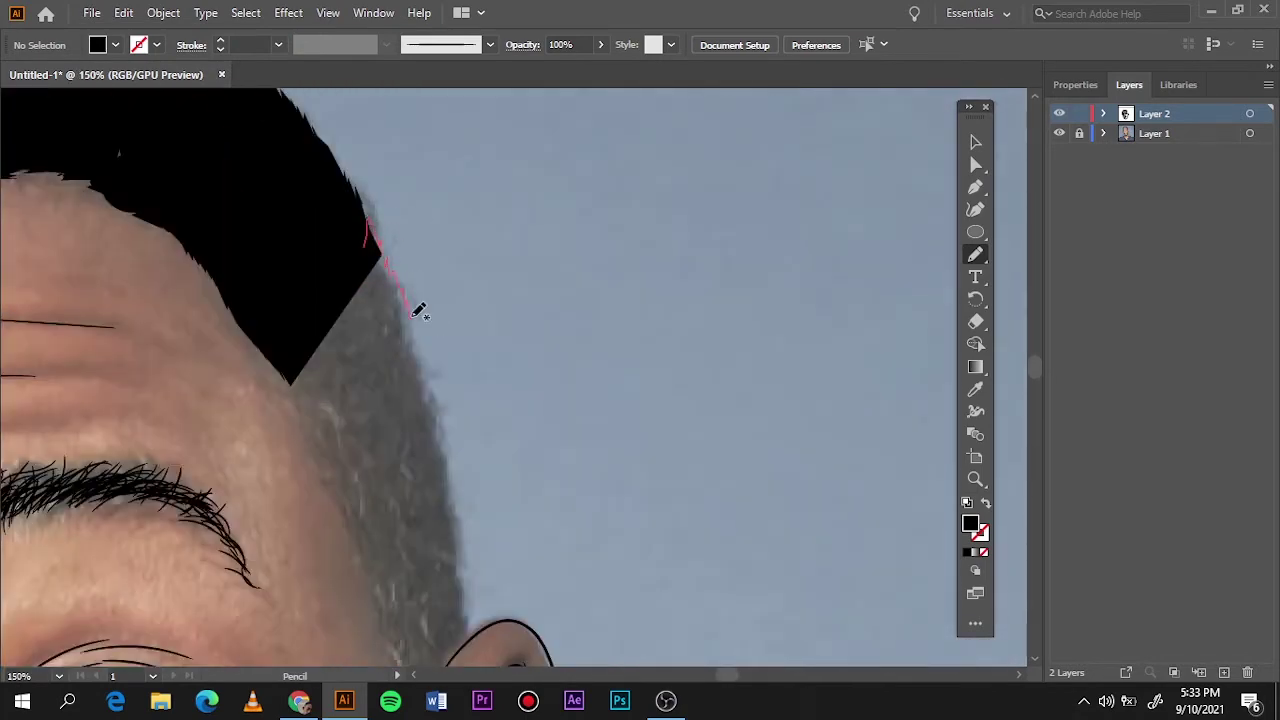
left_click_drag(340, 505, 299, 402)
key("ctrl+0")
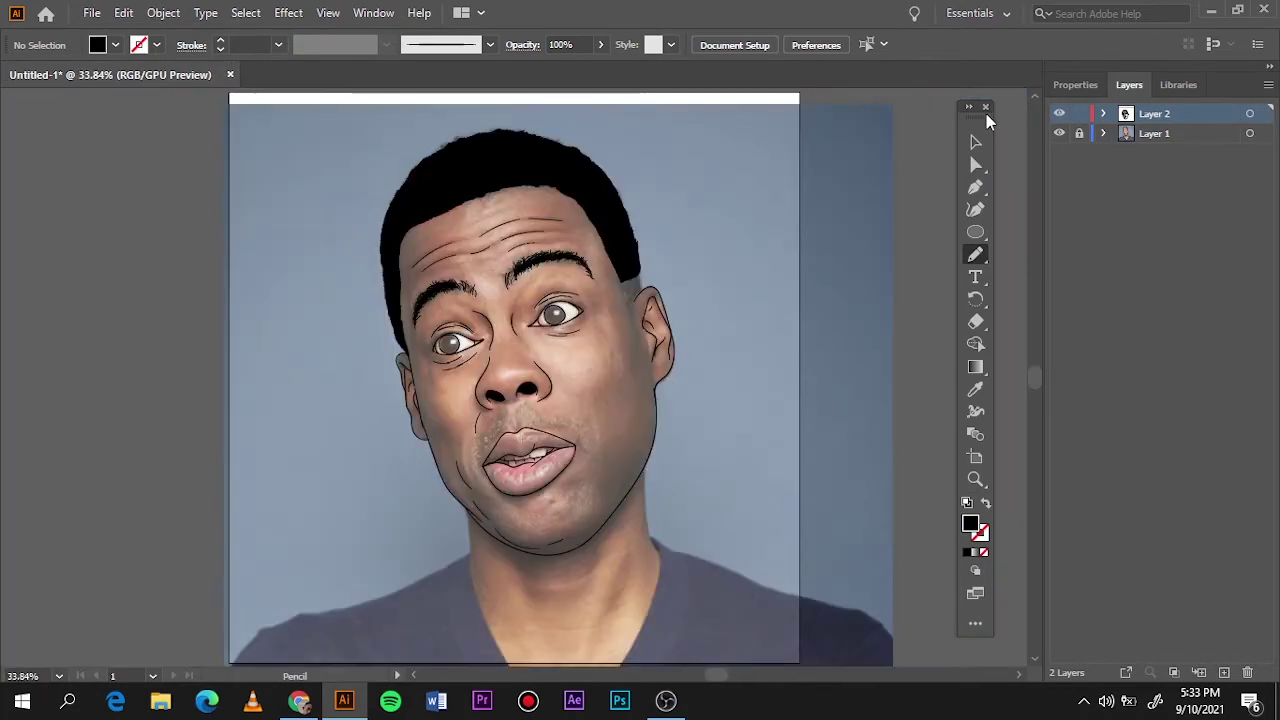
left_click(1059, 133)
left_click(1059, 133)
Extend the black hair fill down to the right ear
scroll(700, 268, "up", 5)
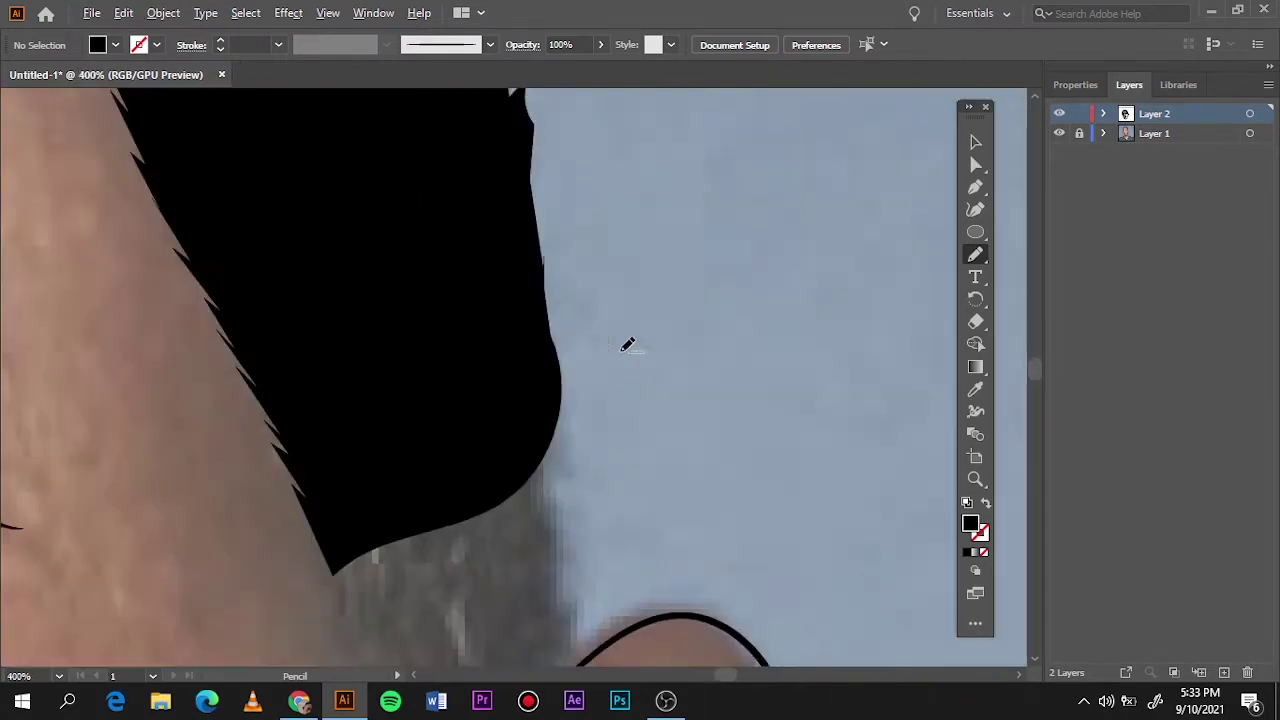
scroll(620, 349, "down", 3)
mouse_move(570, 145)
left_mouse_down()
mouse_move(604, 349)
mouse_move(531, 130)
left_mouse_up()
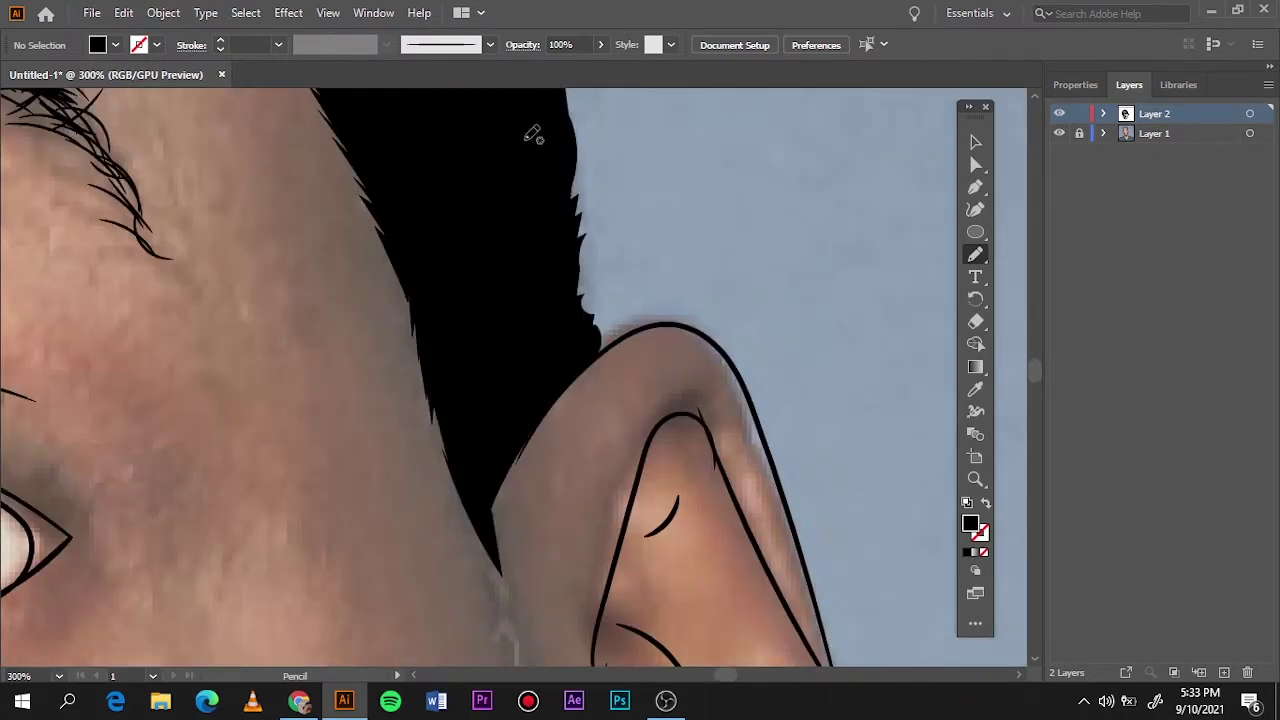
scroll(520, 268, "down", 2)
left_click_drag(549, 350, 500, 230)
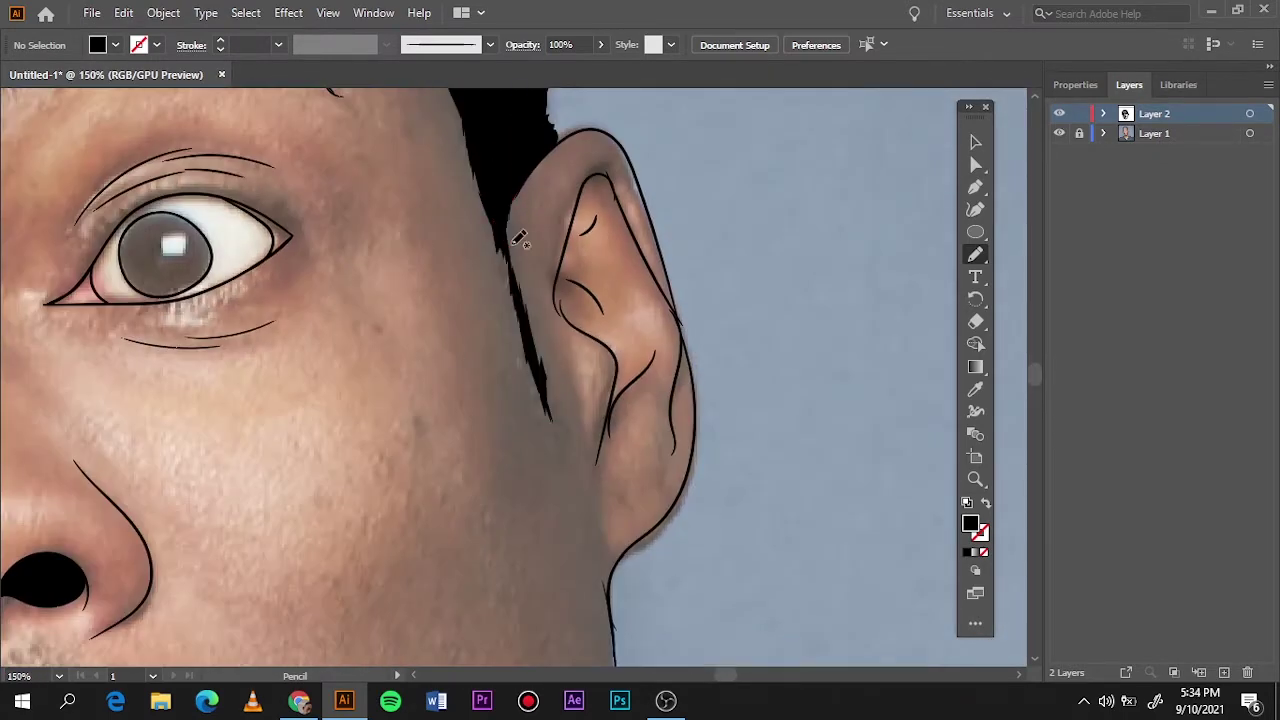
Set the Paintbrush to draw a black stroke at 0.5 pt
key("ctrl+0")
key("b")
key("shift+x")
left_click(278, 47)
left_click(240, 80)
scroll(486, 455, "up", 5)
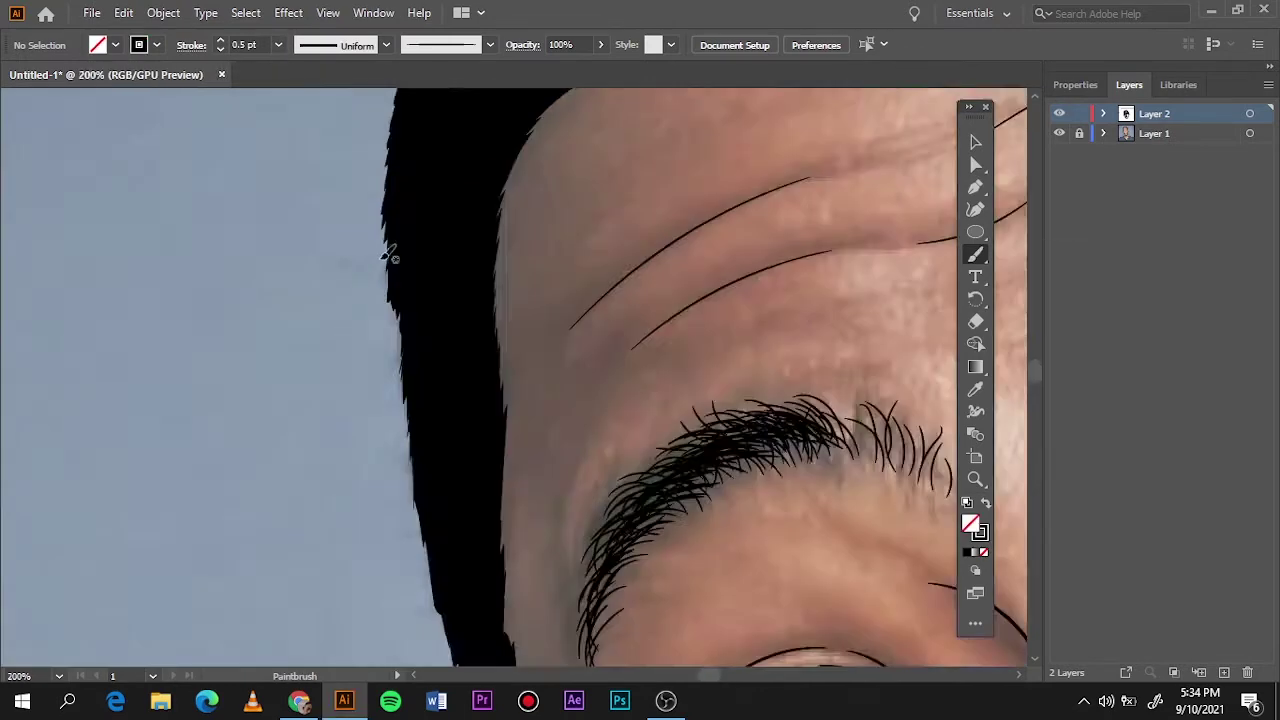
scroll(486, 455, "down", 2)
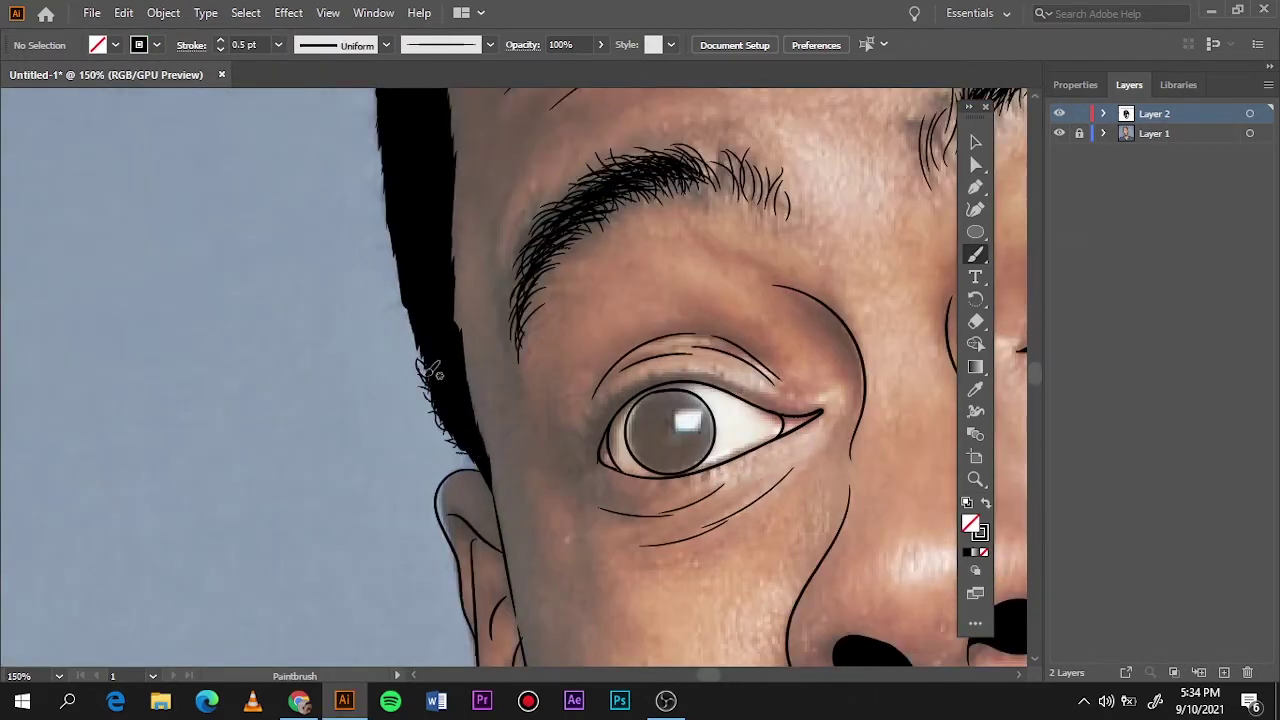
Brush fine hair strands along the hair's left edge and one on the right edge
left_click_drag(416, 339, 405, 276)
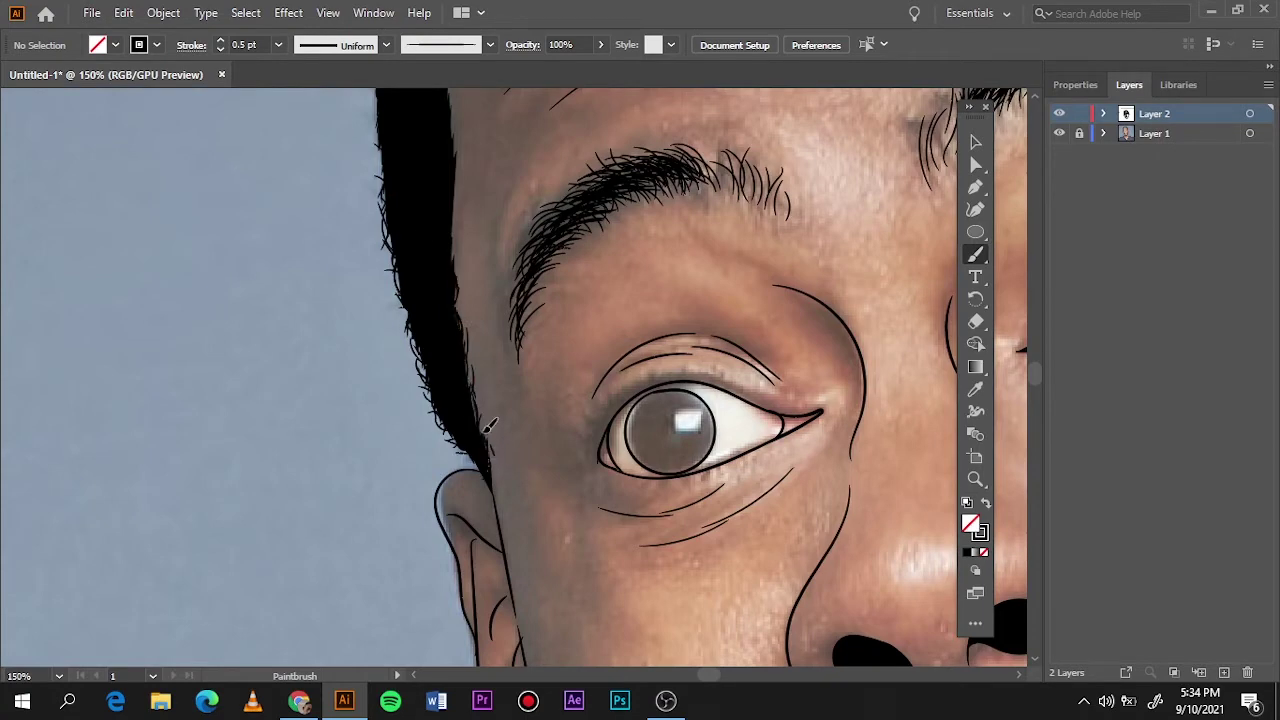
scroll(493, 462, "up", 5)
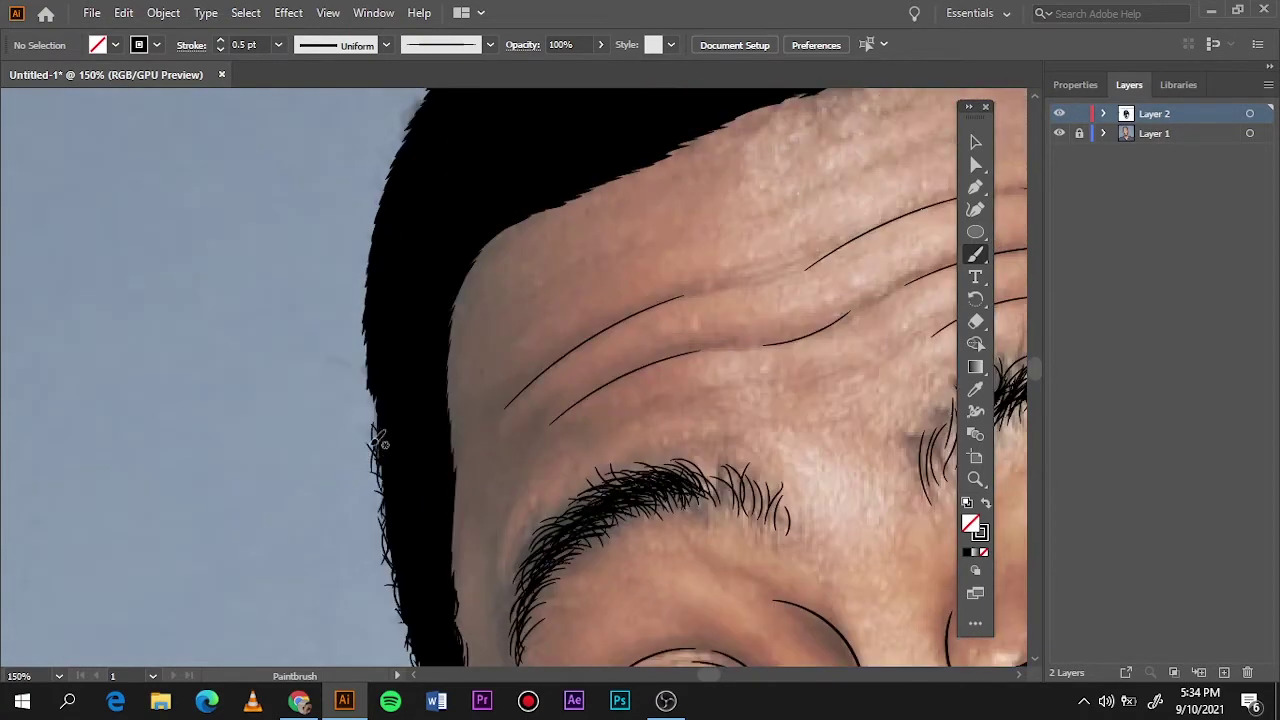
left_click_drag(374, 443, 366, 378)
left_click_drag(371, 304, 393, 207)
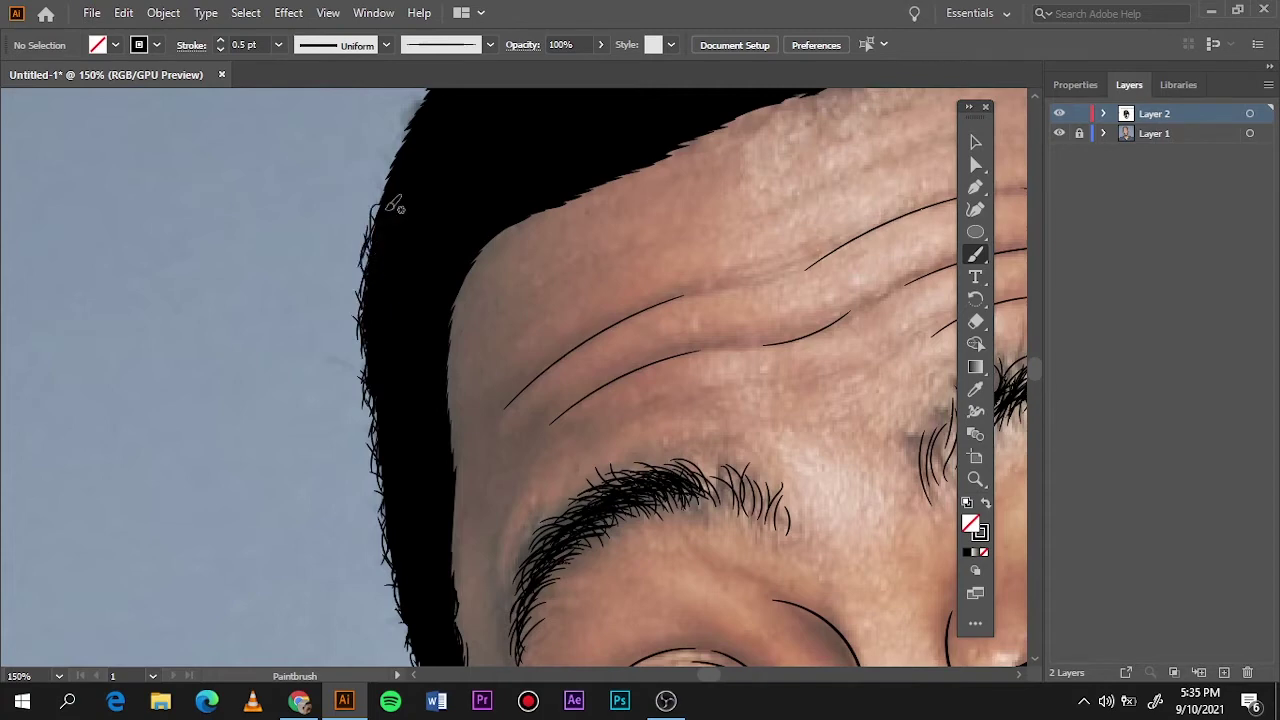
left_click_drag(464, 497, 456, 391)
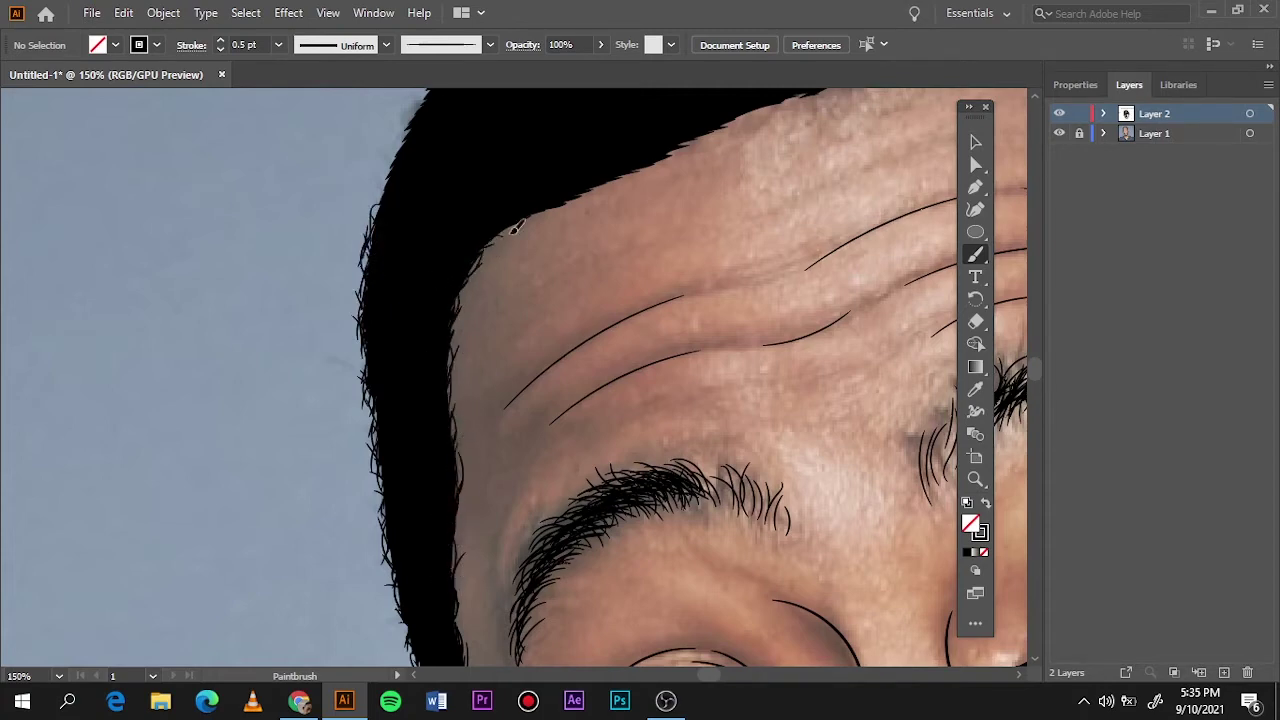
Hide the reference photo and add strands along the hair's lower, left outer and upper edges
key("ctrl+0")
left_click(1059, 133)
scroll(428, 338, "up", 5)
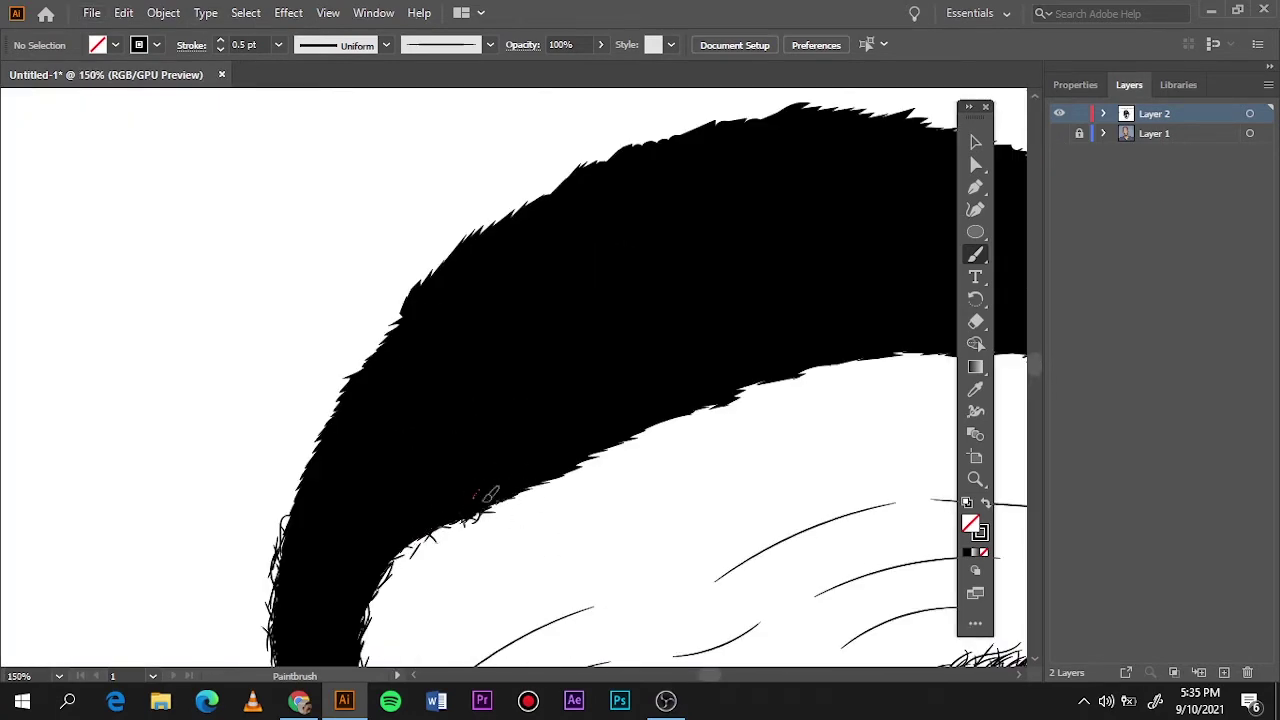
left_click_drag(645, 418, 725, 398)
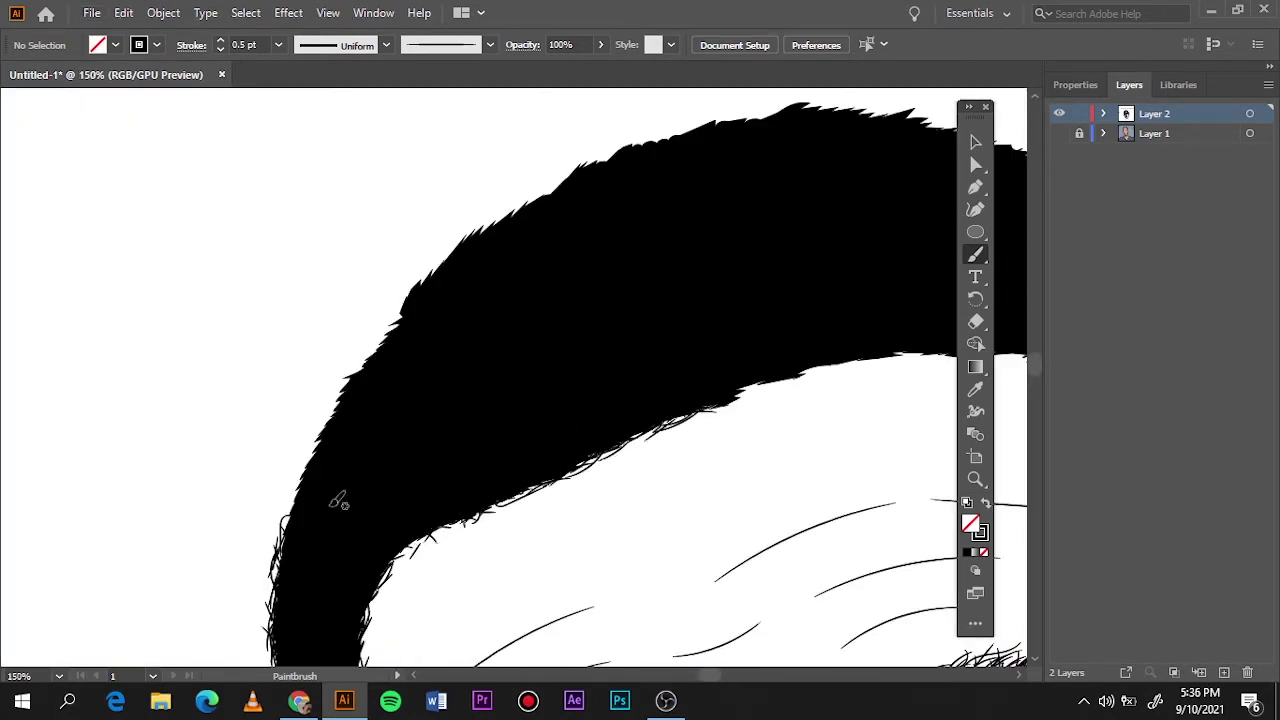
mouse_move(297, 497)
left_mouse_down()
mouse_move(355, 368)
mouse_move(433, 272)
left_mouse_up()
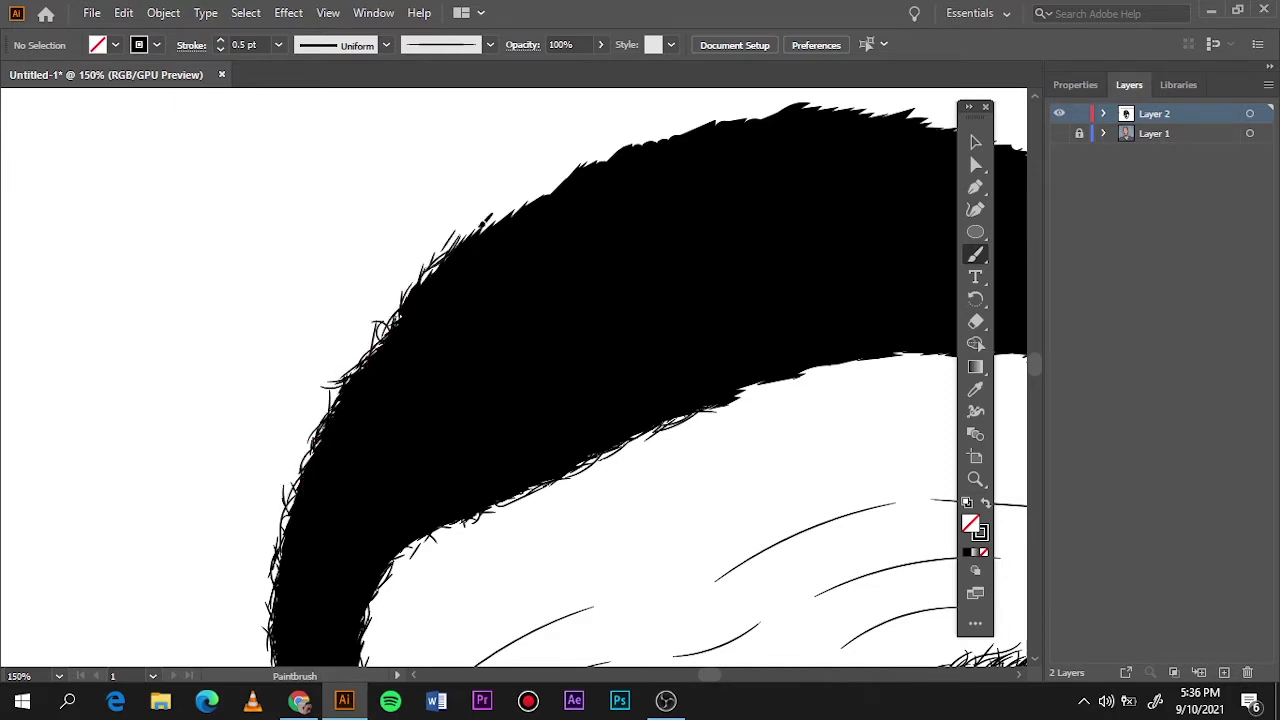
mouse_move(490, 225)
left_mouse_down()
mouse_move(609, 163)
mouse_move(607, 124)
left_mouse_up()
Add wispy strands along the hair's lower edge, top and right side
key("ctrl+0")
scroll(558, 155, "up", 4, "alt")
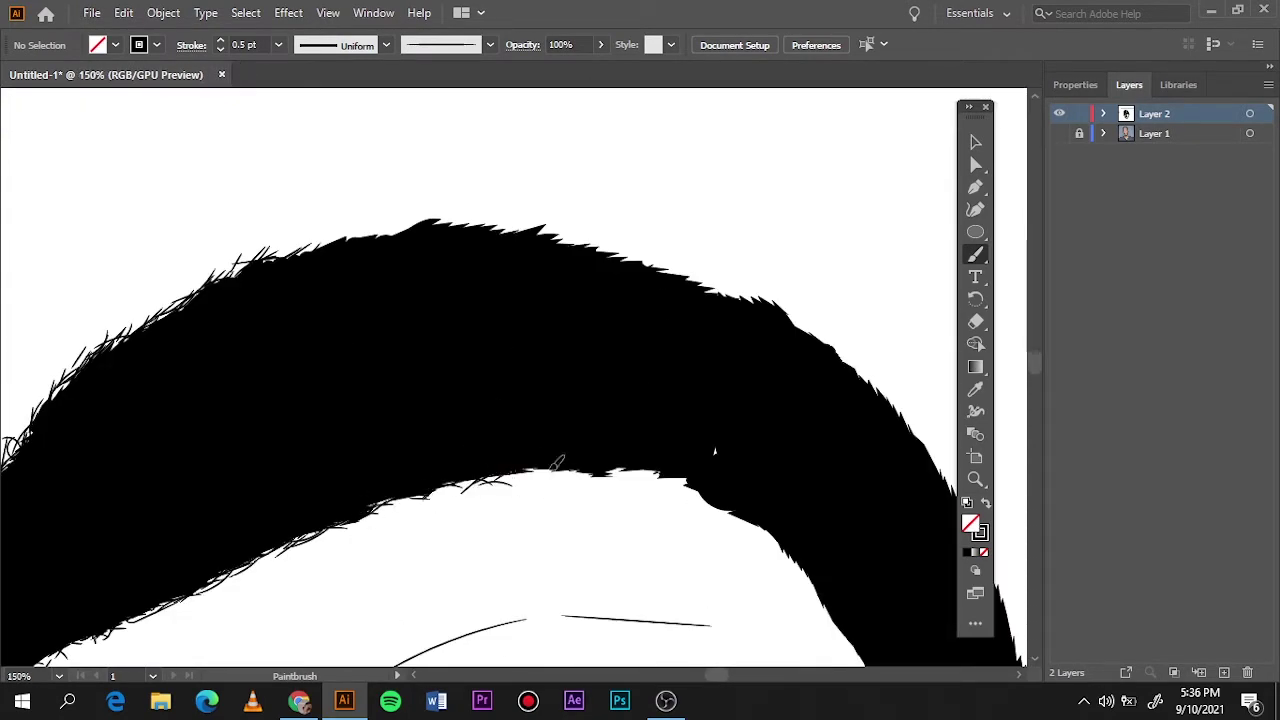
left_click_drag(557, 461, 673, 450)
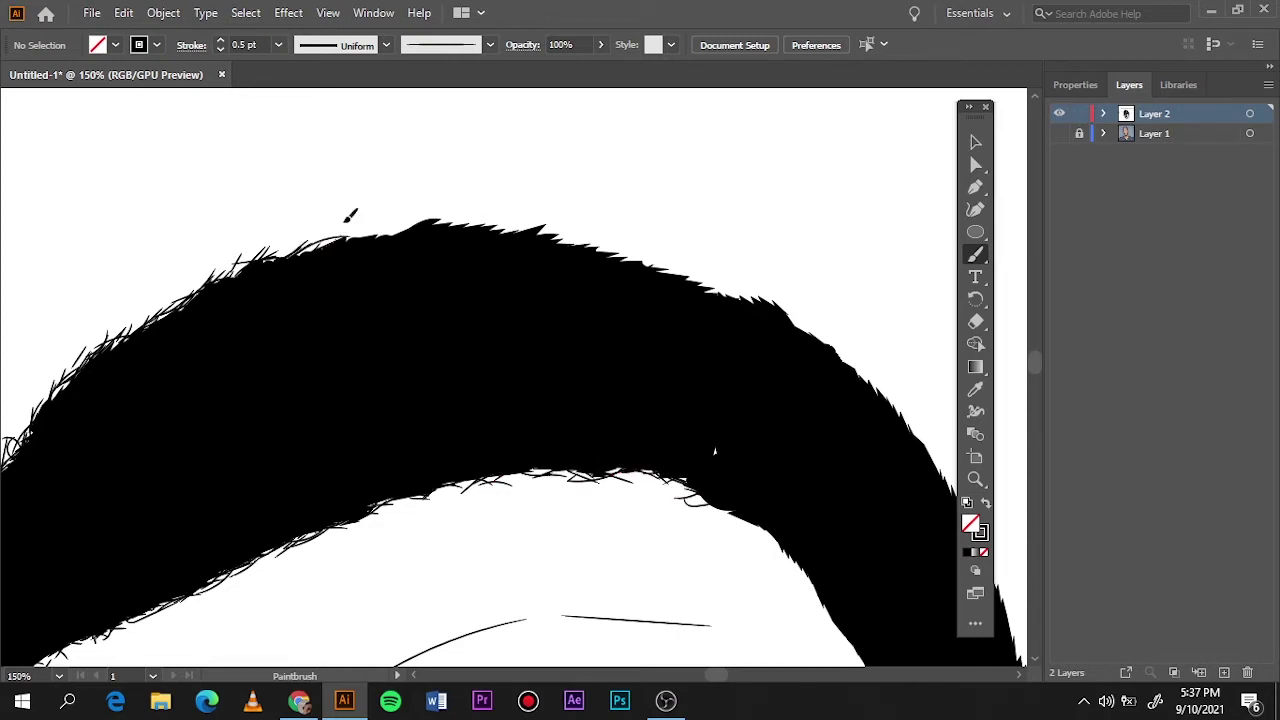
left_click_drag(346, 221, 395, 232)
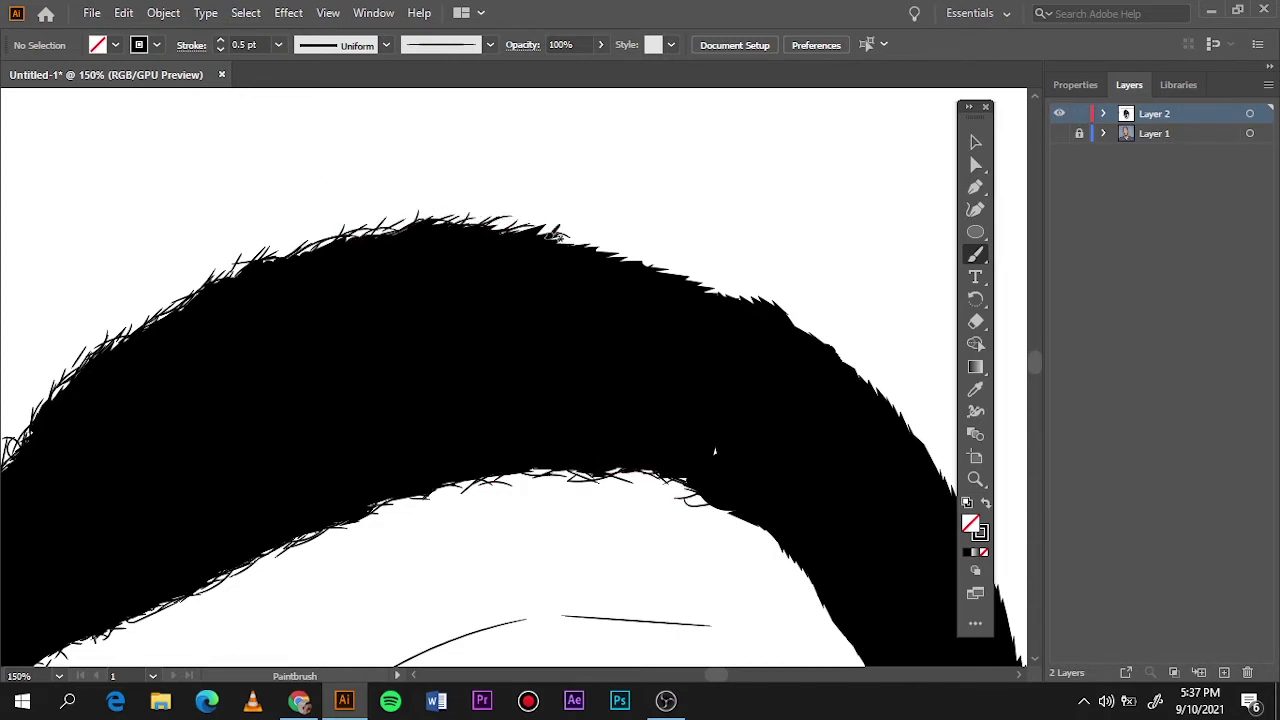
left_click_drag(626, 263, 783, 295)
mouse_move(755, 528)
left_mouse_down()
mouse_move(812, 551)
mouse_move(837, 585)
left_mouse_up()
left_click_drag(778, 312, 818, 345)
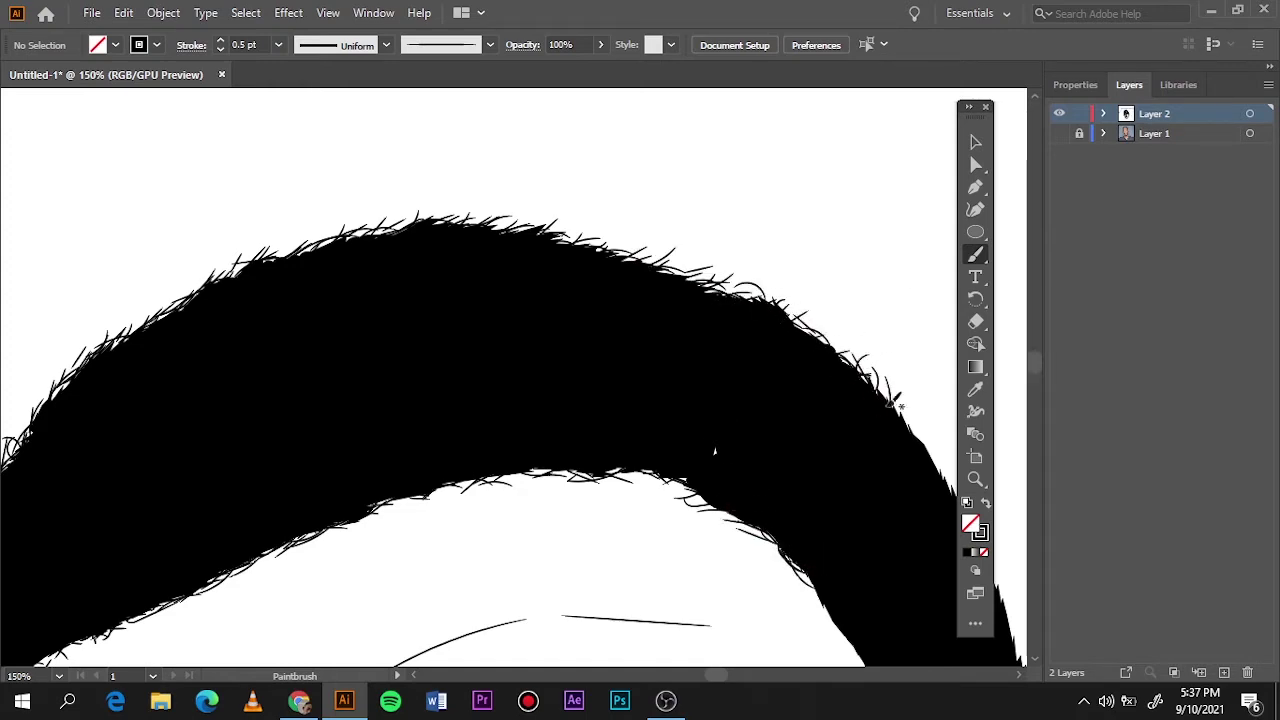
Feather the hair's inner and outer edges with more thin strands
scroll(897, 403, "down", 5)
scroll(897, 403, "right", 5)
scroll(862, 279, "up", 2)
mouse_move(530, 410)
left_mouse_down()
mouse_move(538, 462)
mouse_move(582, 497)
left_mouse_up()
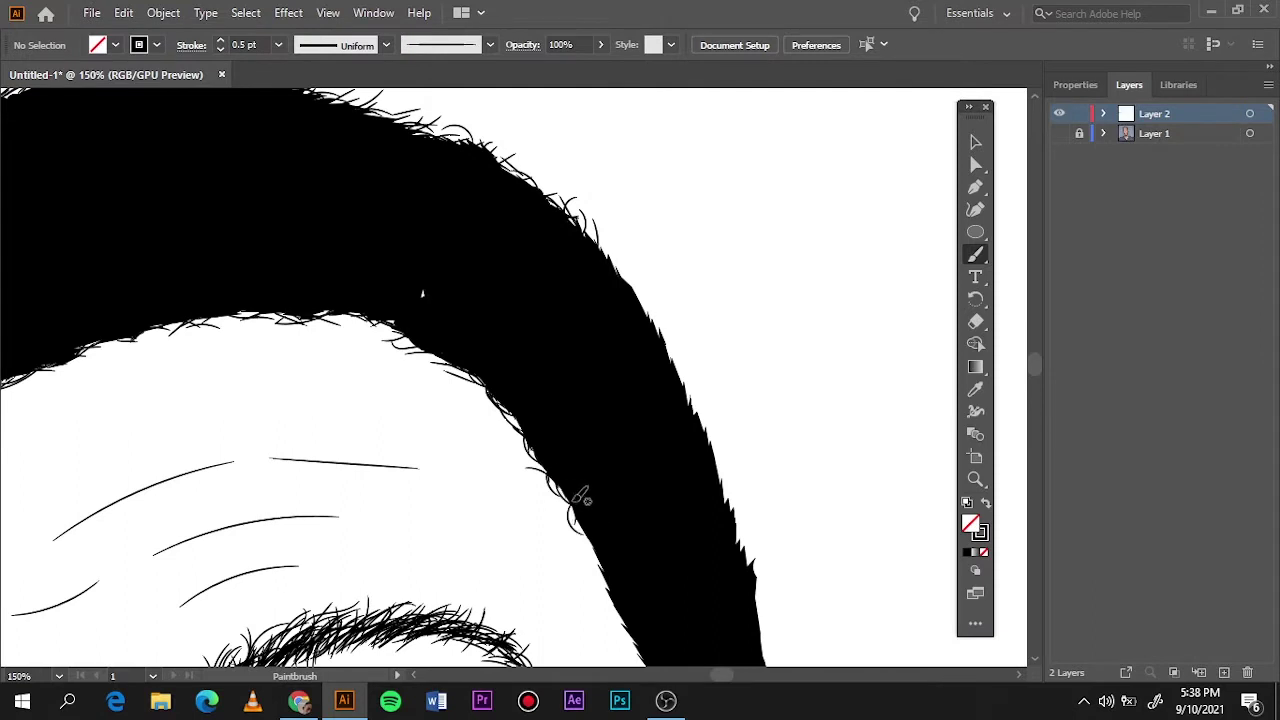
left_click_drag(627, 297, 684, 378)
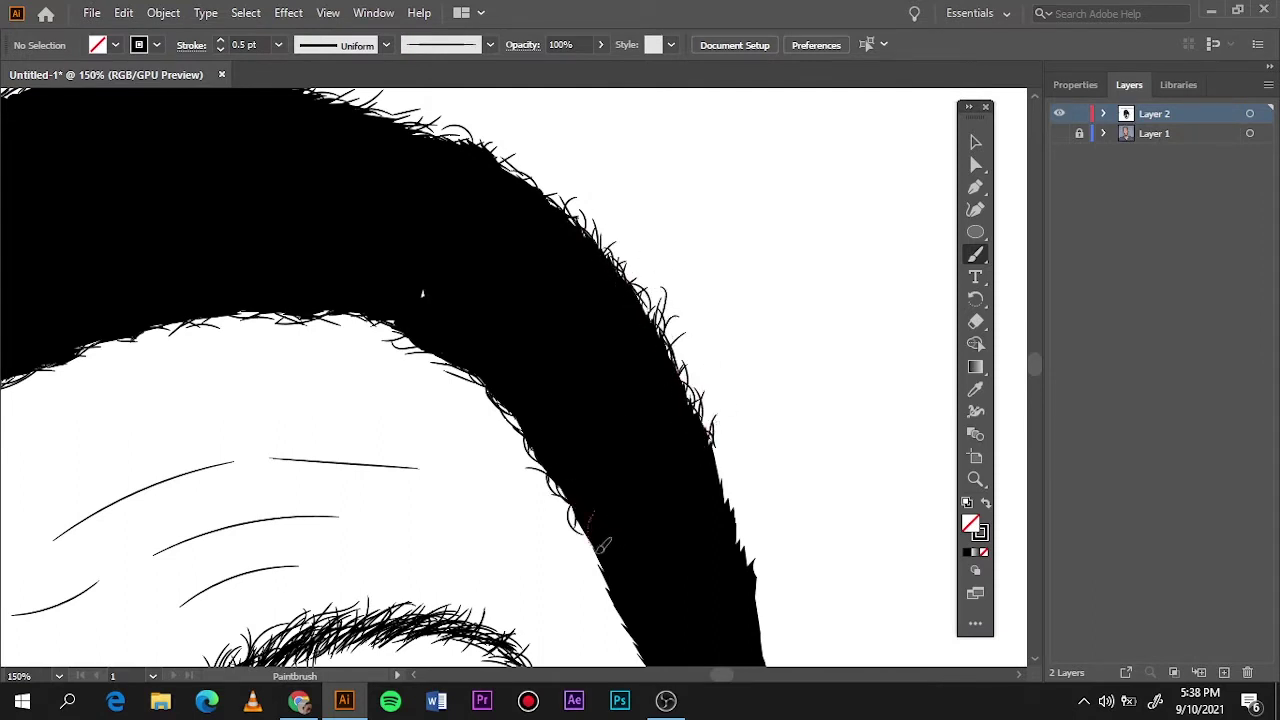
left_click_drag(594, 530, 582, 572)
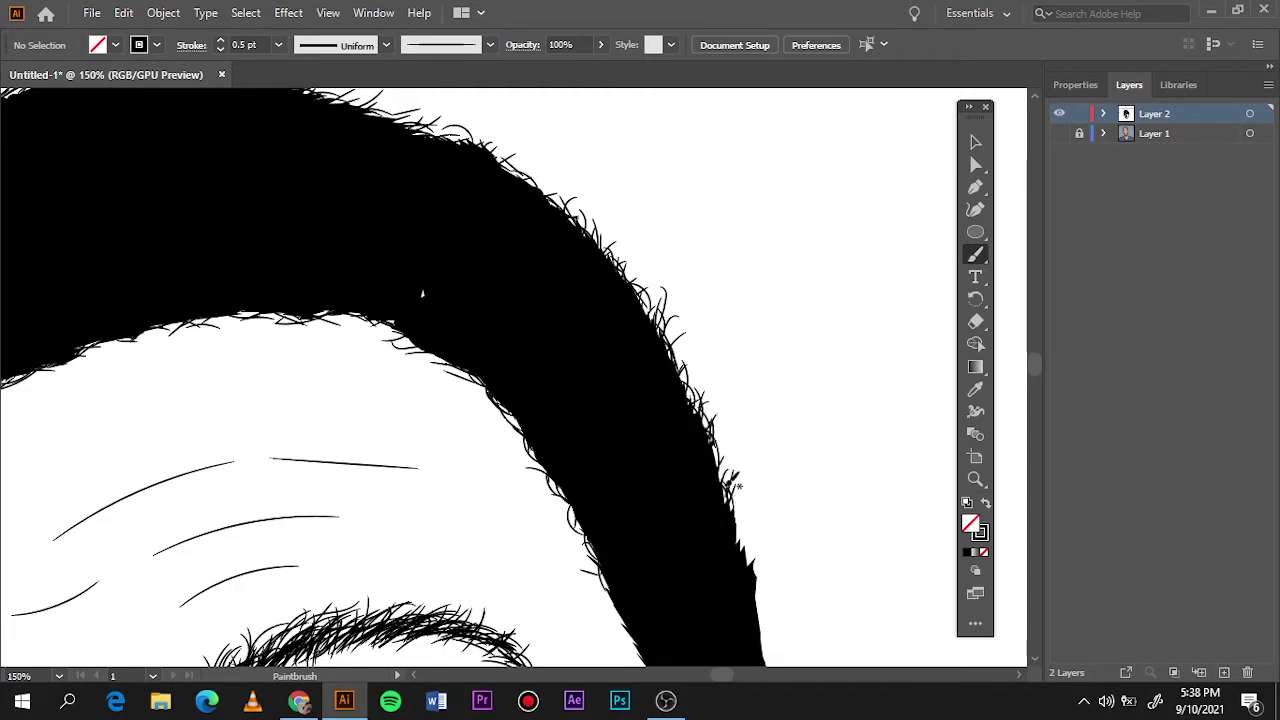
Add small strands down the hair's right side and along the sideburn above the ear
scroll(680, 425, "down", 5)
left_click_drag(652, 424, 660, 436)
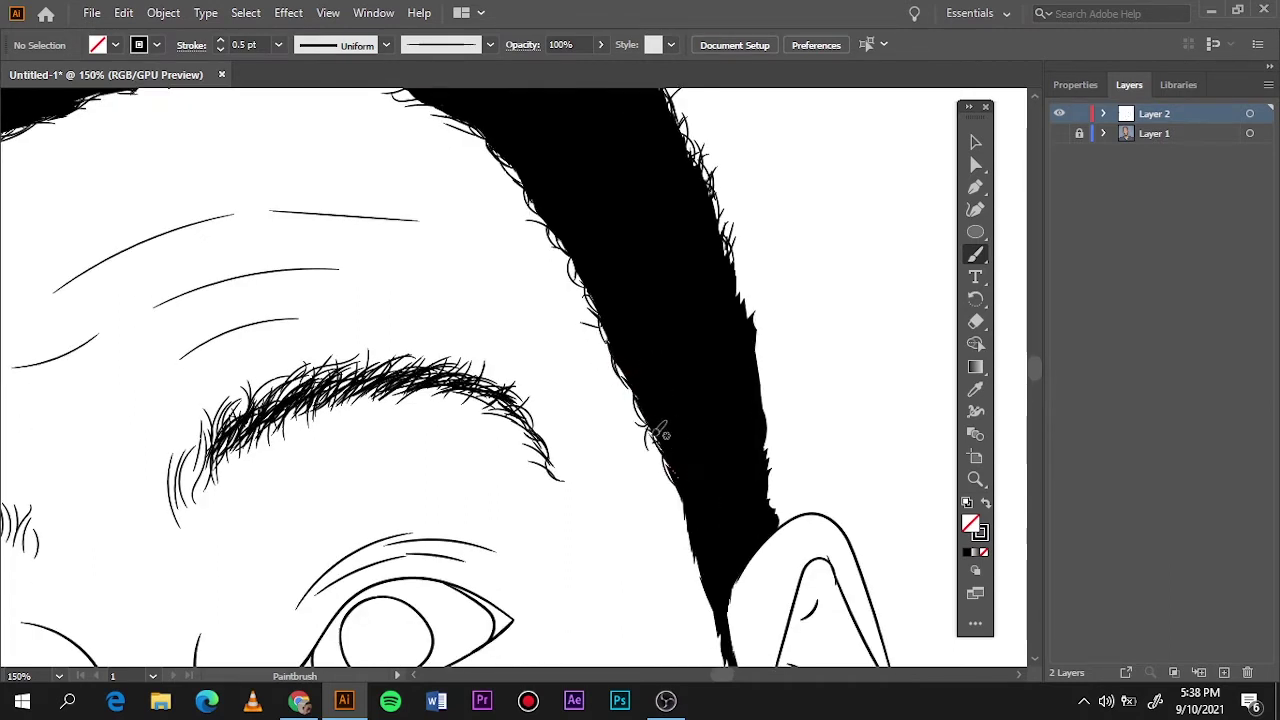
left_click_drag(752, 316, 760, 357)
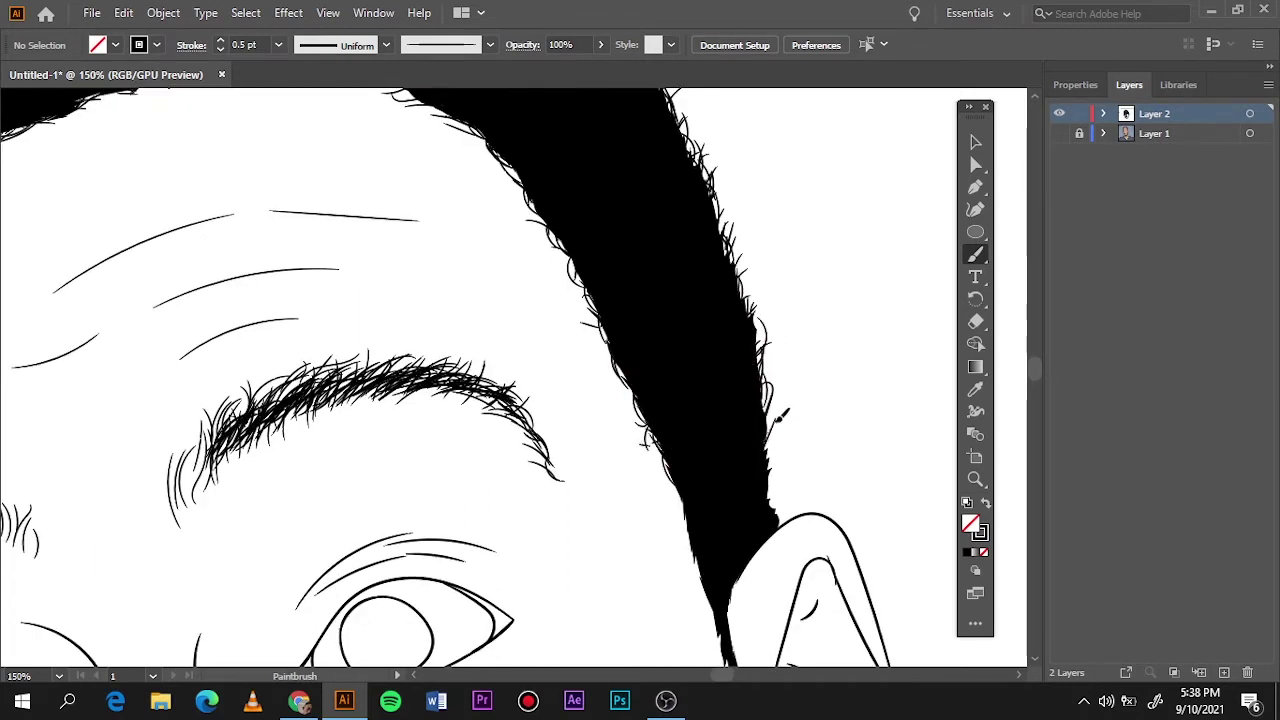
left_click_drag(780, 416, 778, 494)
scroll(677, 460, "down", 4)
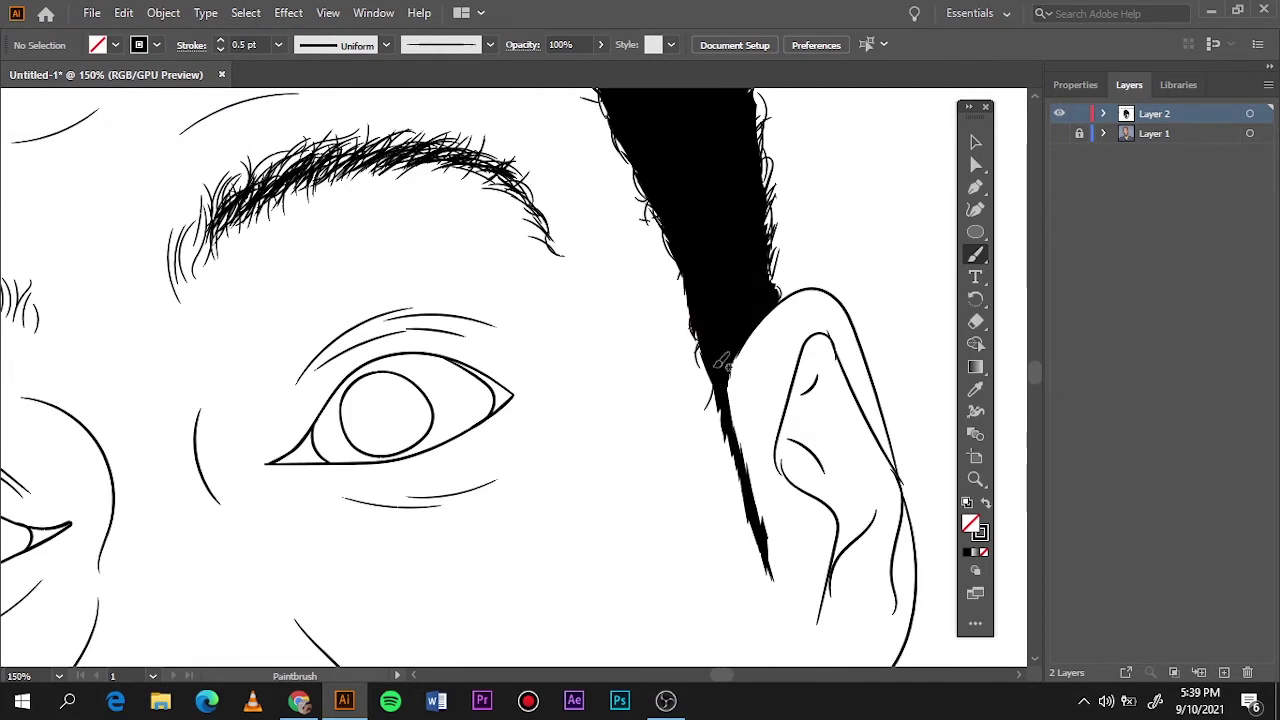
mouse_move(722, 360)
left_mouse_down()
mouse_move(766, 567)
mouse_move(734, 370)
mouse_move(752, 476)
left_mouse_up()
left_click_drag(760, 522, 715, 382)
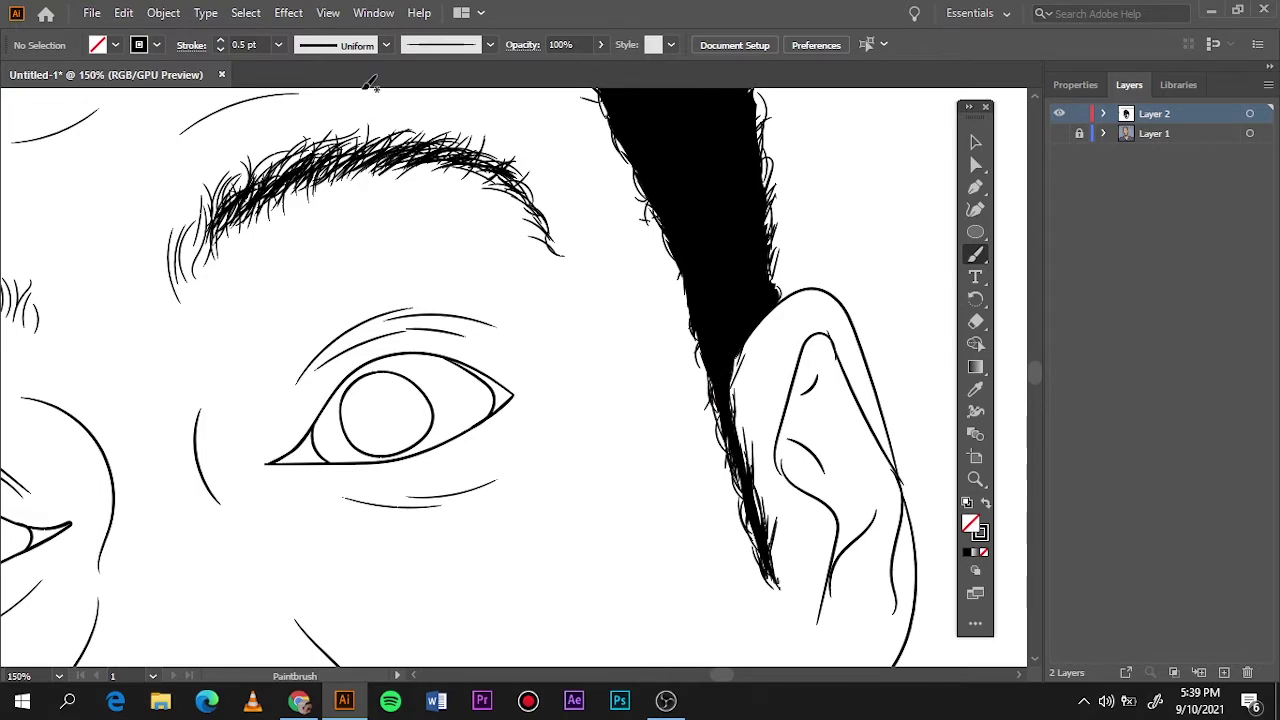
Thicken the brush to 0.75 pt, add sideburn strands, and show the reference photo again
key("]")
left_click_drag(776, 579, 747, 321)
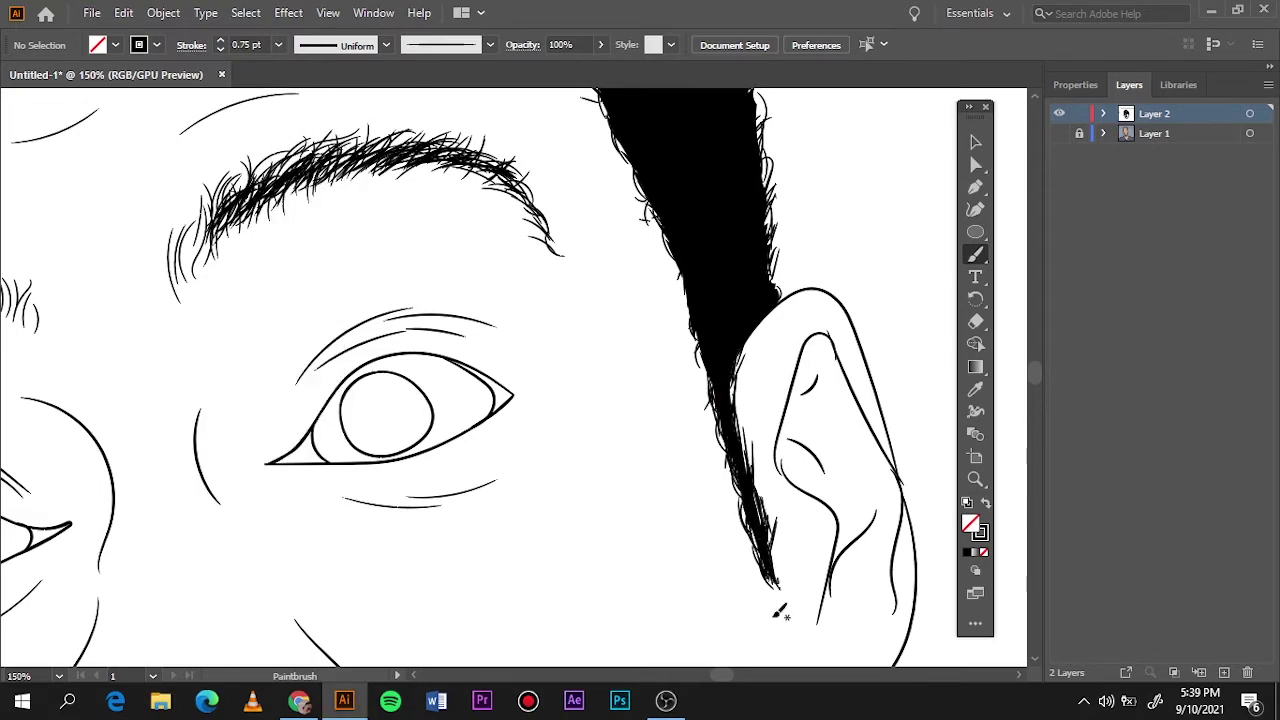
key("ctrl+0")
left_click(1059, 133)
scroll(518, 460, "up", 3)
Paint 0.25 pt stubble strokes beside the lips and above the upper lip, then hide the photo
scroll(518, 460, "up", 2)
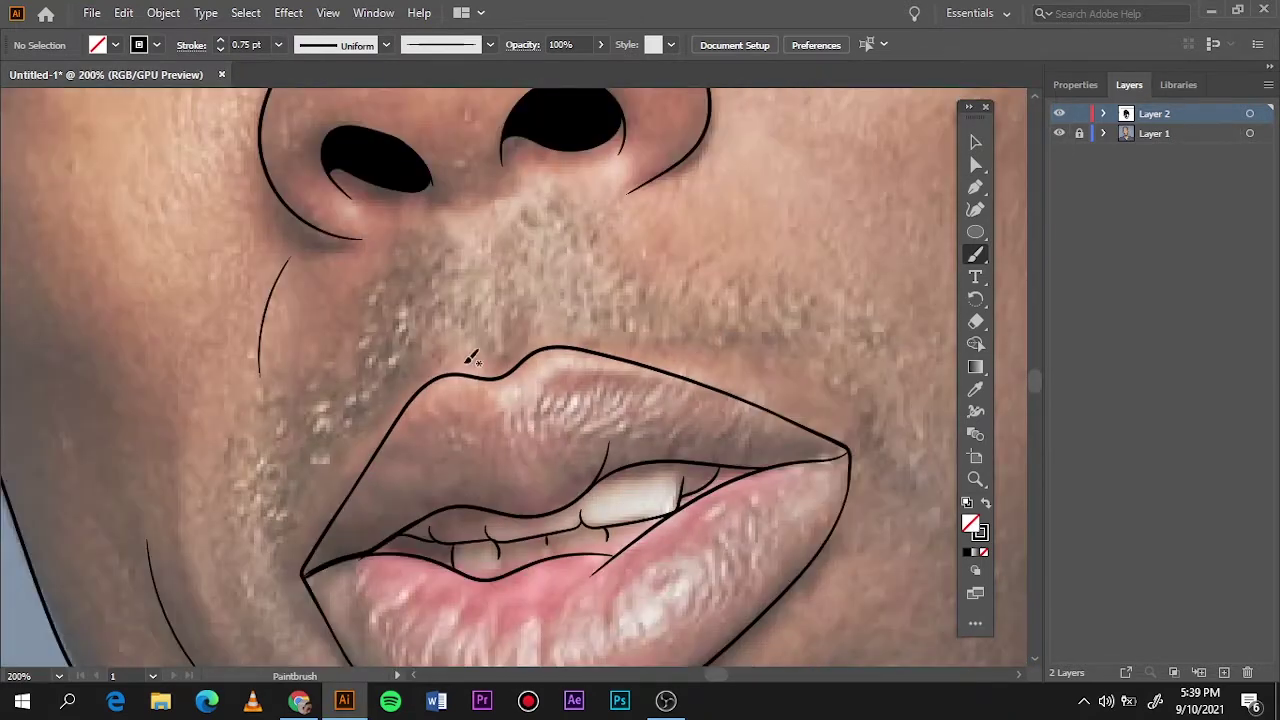
left_click(278, 44)
left_click(308, 64)
scroll(251, 432, "down", 3)
left_click_drag(251, 432, 300, 360)
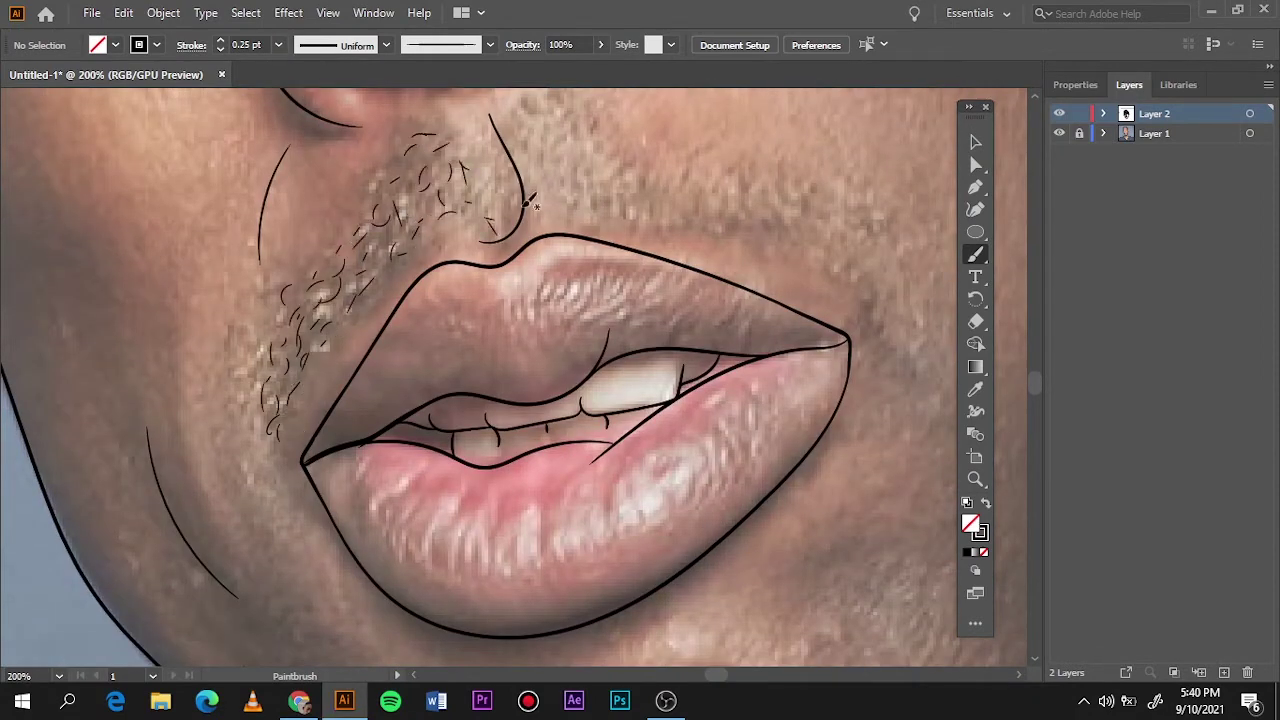
scroll(712, 250, "up", 3)
scroll(712, 308, "right", 3)
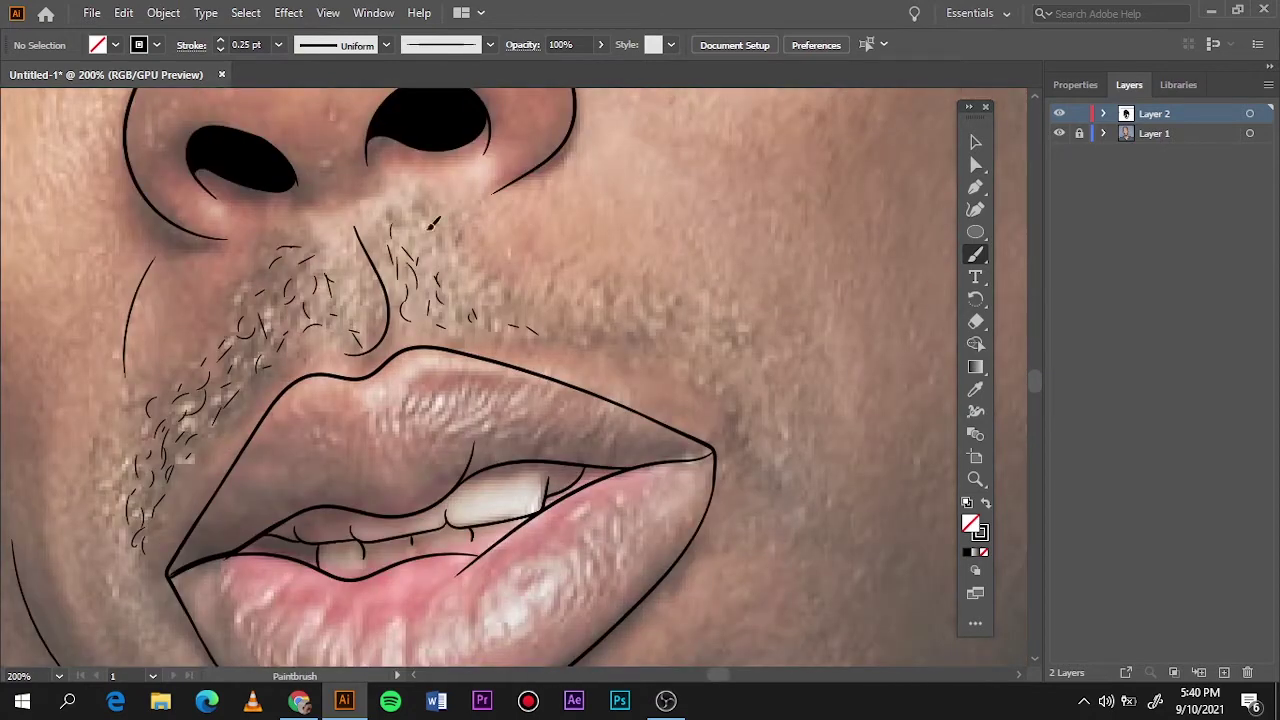
left_click_drag(547, 298, 578, 306)
left_click_drag(558, 331, 588, 328)
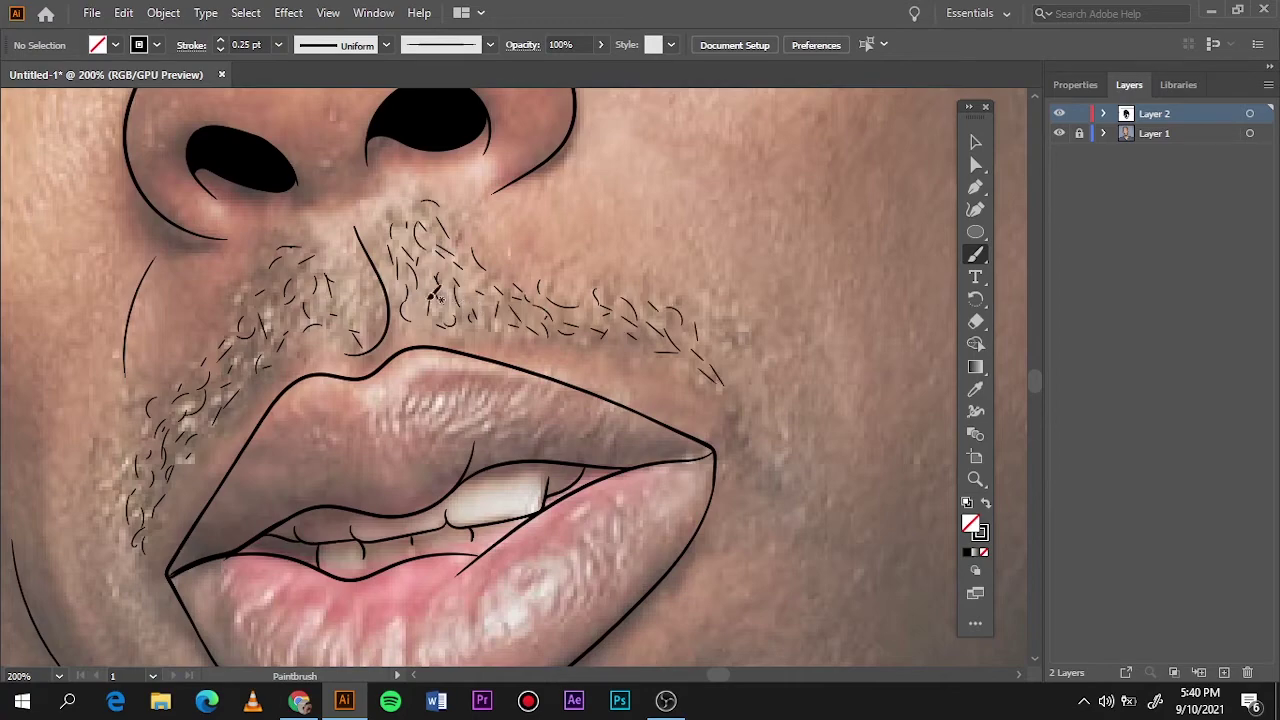
key("ctrl+0")
left_click(1059, 133)
Hide the reference photo layer and deselect all artwork
left_click(976, 141)
left_click(1059, 133)
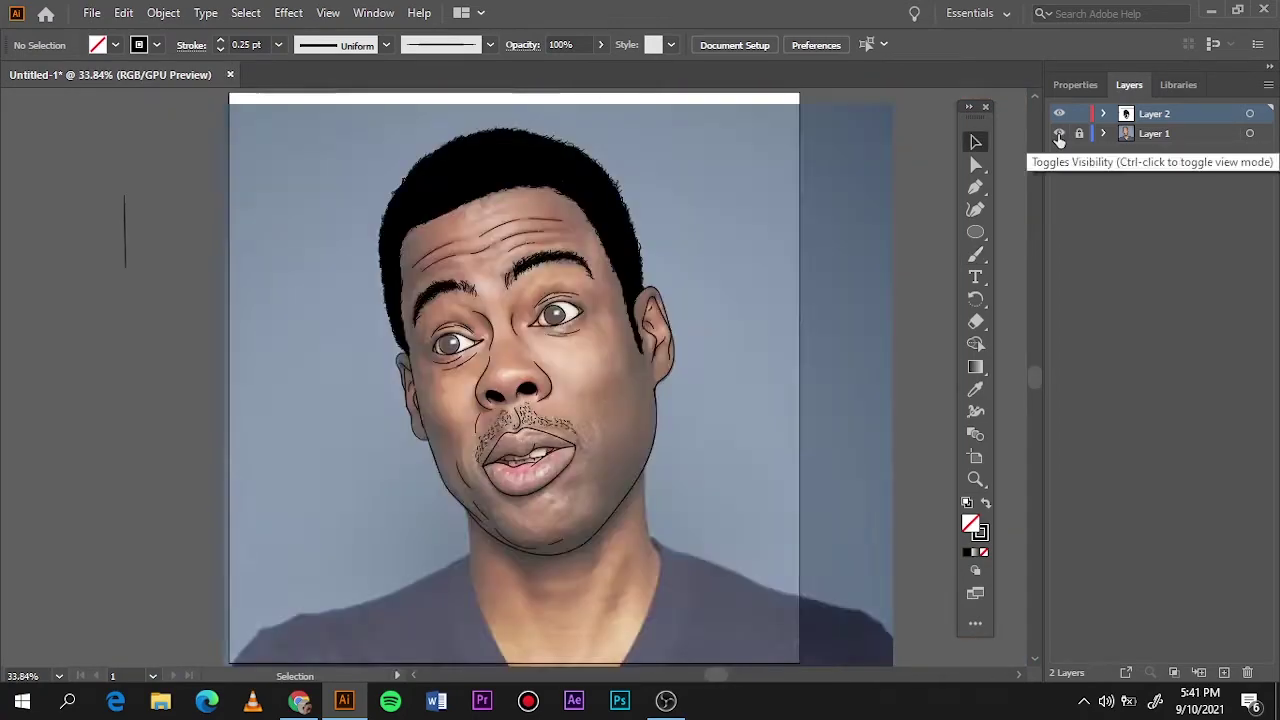
left_click(1059, 133)
key("ctrl+a")
left_click(163, 12)
key("Escape")
key("ctrl+equal")
key("ctrl+shift+a")
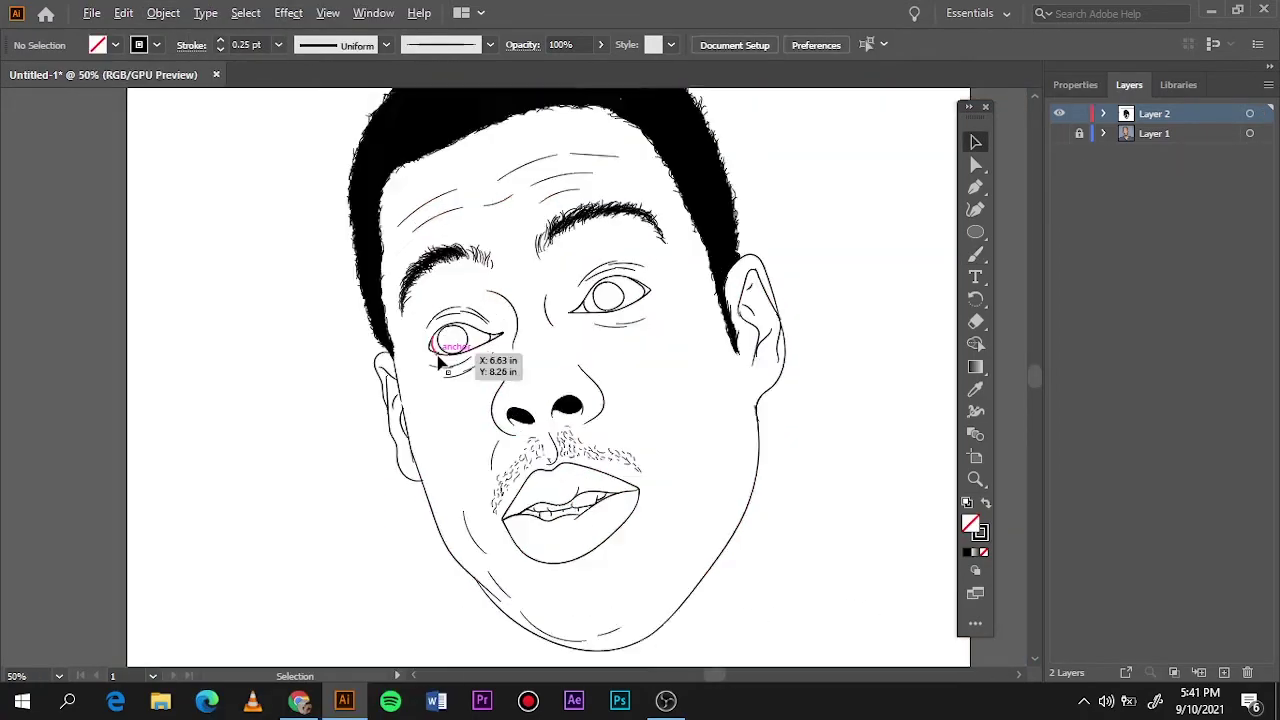
scroll(440, 363, "up", 4)
Switch to a black fill and trace the first eye's iris with the Pencil as a solid pupil
key("shift+x")
key("n")
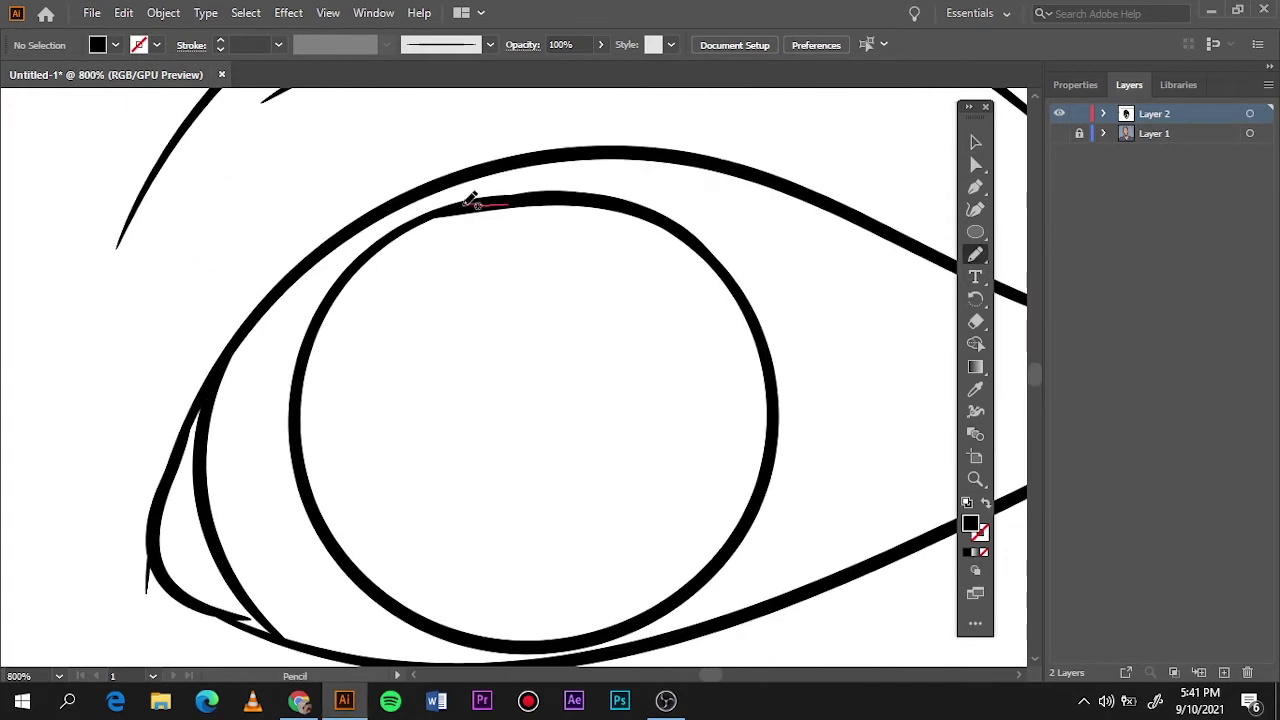
left_click_drag(470, 200, 571, 280)
mouse_move(500, 275)
left_mouse_down()
mouse_move(668, 608)
mouse_move(480, 630)
left_mouse_up()
left_click_drag(700, 400, 748, 349)
scroll(500, 586, "down", 2)
scroll(480, 577, "down", 1)
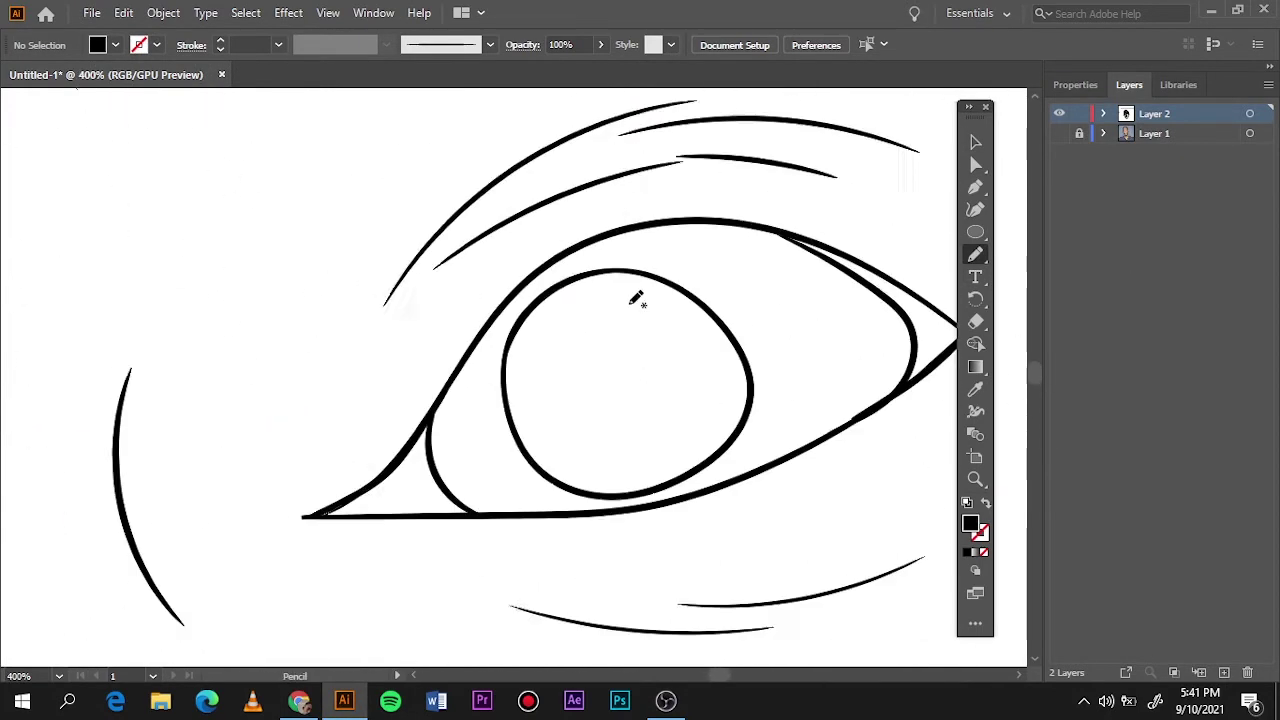
scroll(636, 298, "up", 1)
Trace a filled black pupil inside the other eye's iris
left_click_drag(486, 320, 513, 278)
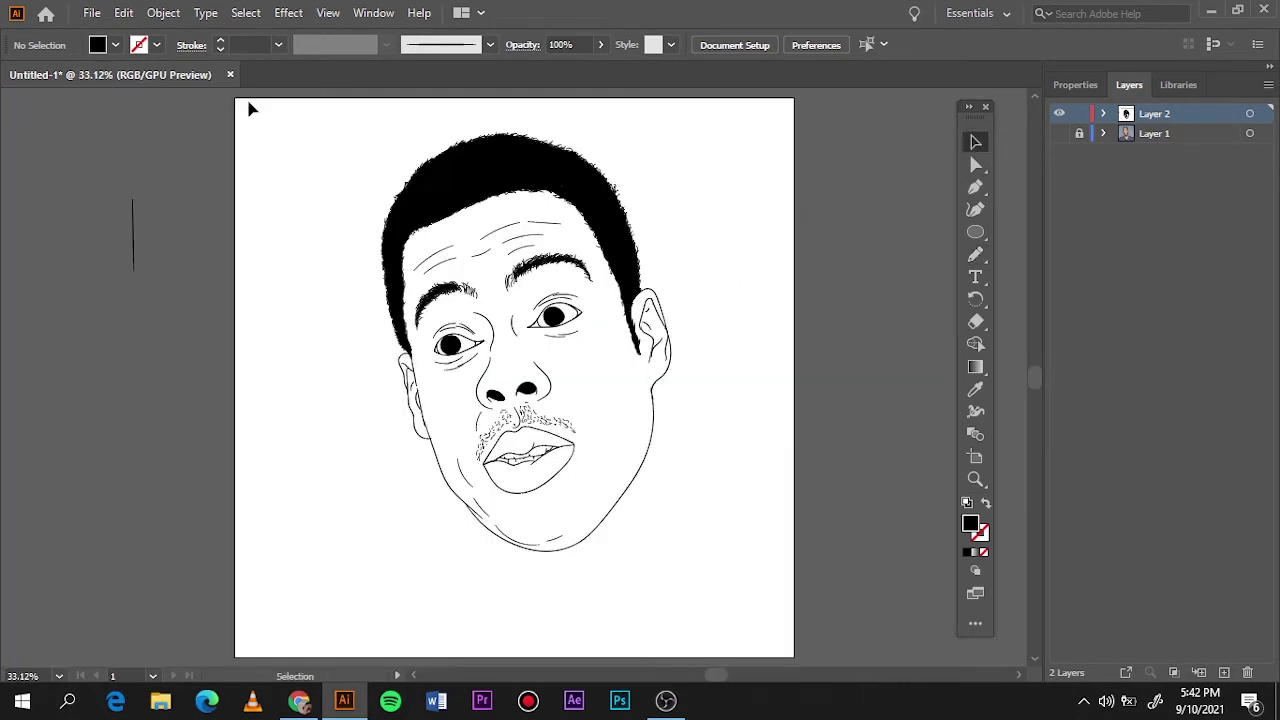
scroll(251, 109, "down", 1)
key("ctrl+a")
left_click(1075, 84)
Add a new layer and pick a red fill colour
left_click(855, 426)
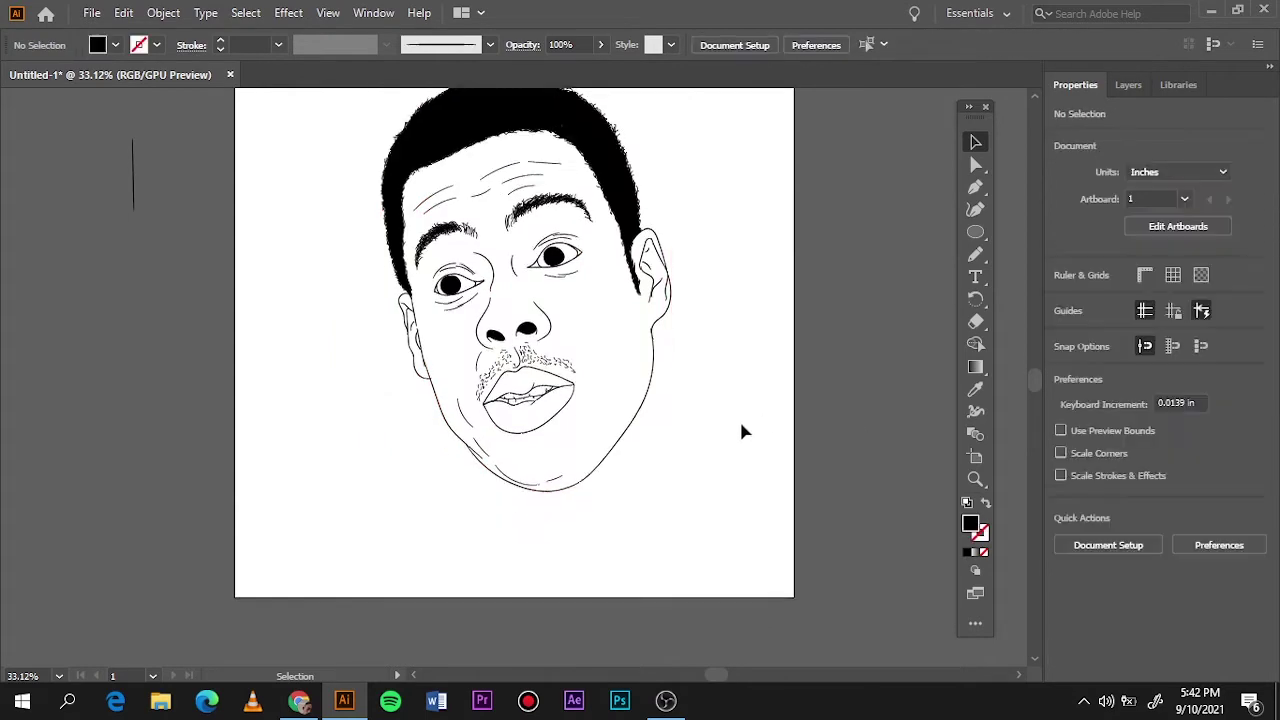
scroll(742, 432, "up", 1)
left_click(1128, 84)
left_click(1224, 672)
double_click(970, 524)
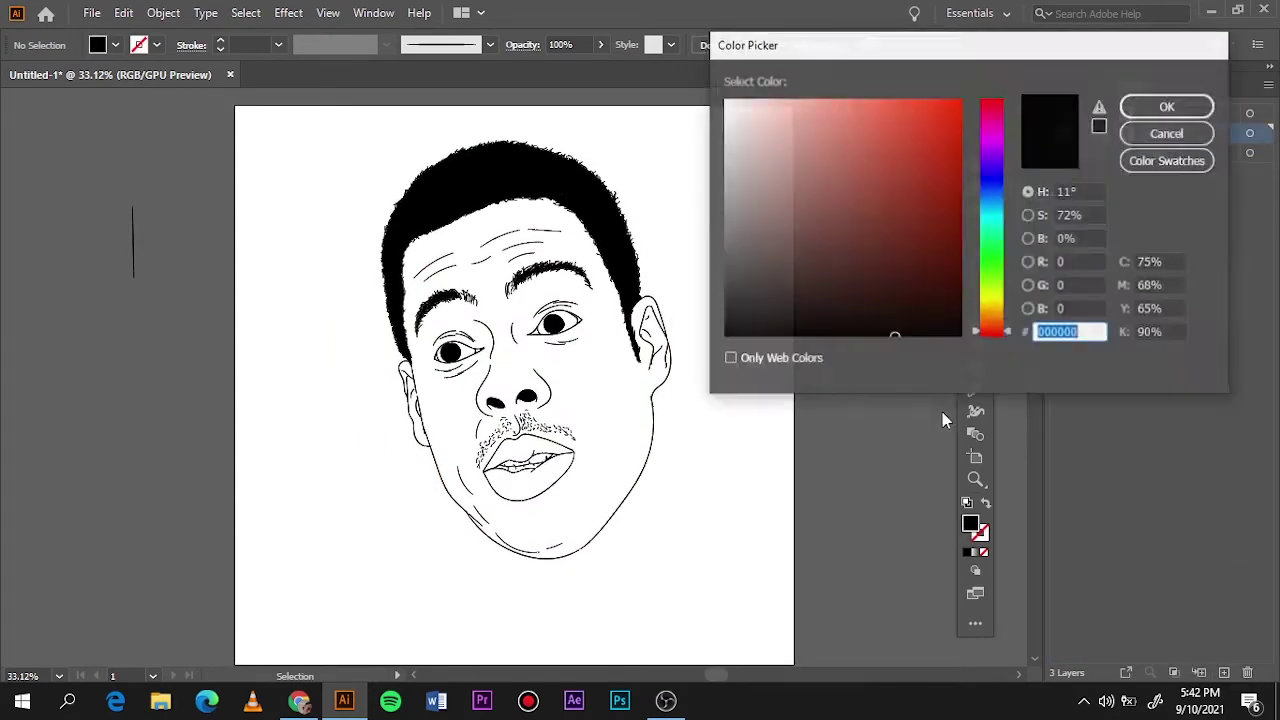
left_click(877, 171)
left_click(888, 163)
Draw a red rectangle covering the face and adjust it to a different red shade
left_click(1166, 106)
key("m")
left_click_drag(300, 143, 730, 593)
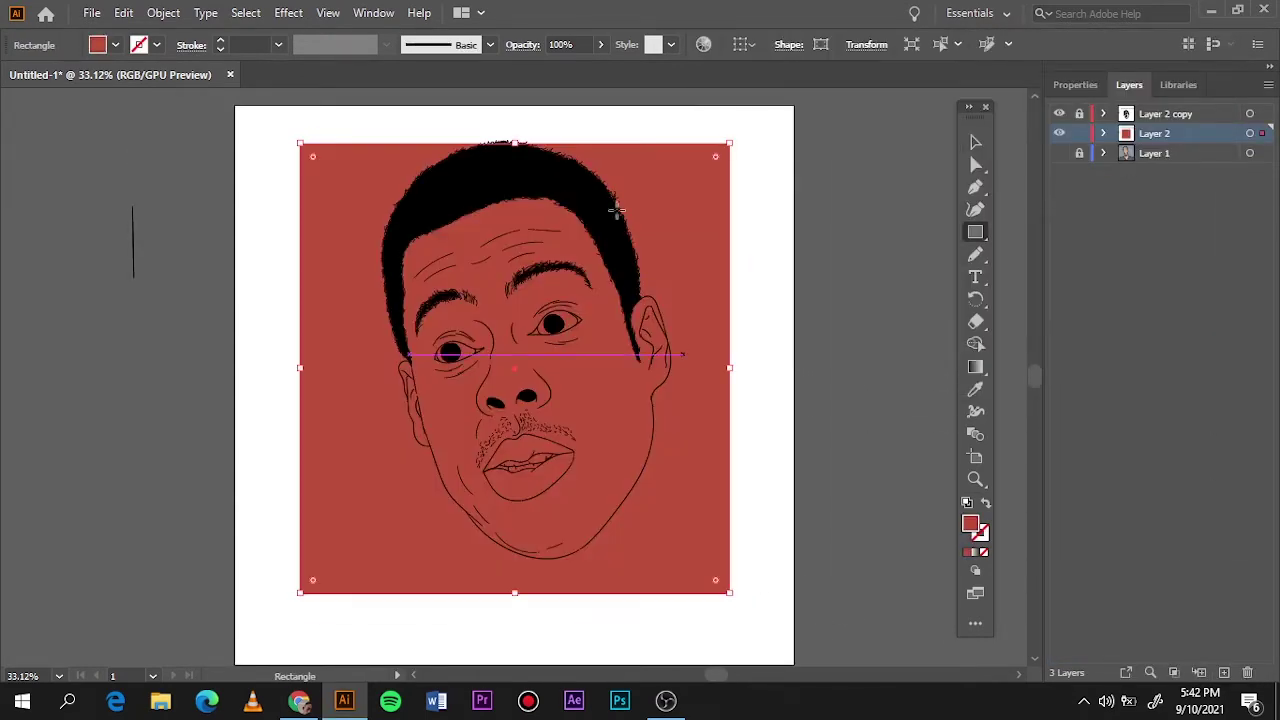
left_click_drag(514, 143, 514, 127)
double_click(970, 524)
left_click(1163, 131)
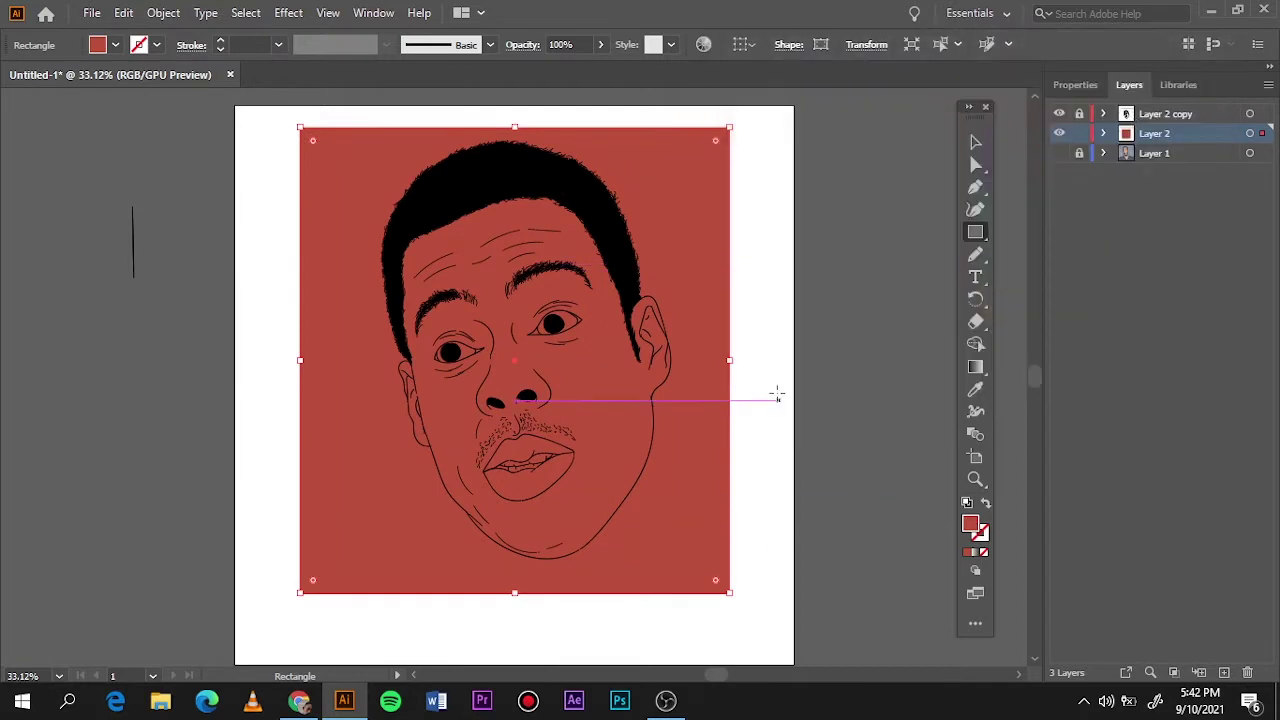
double_click(970, 524)
left_click(883, 158)
left_click(891, 163)
left_click(1163, 106)
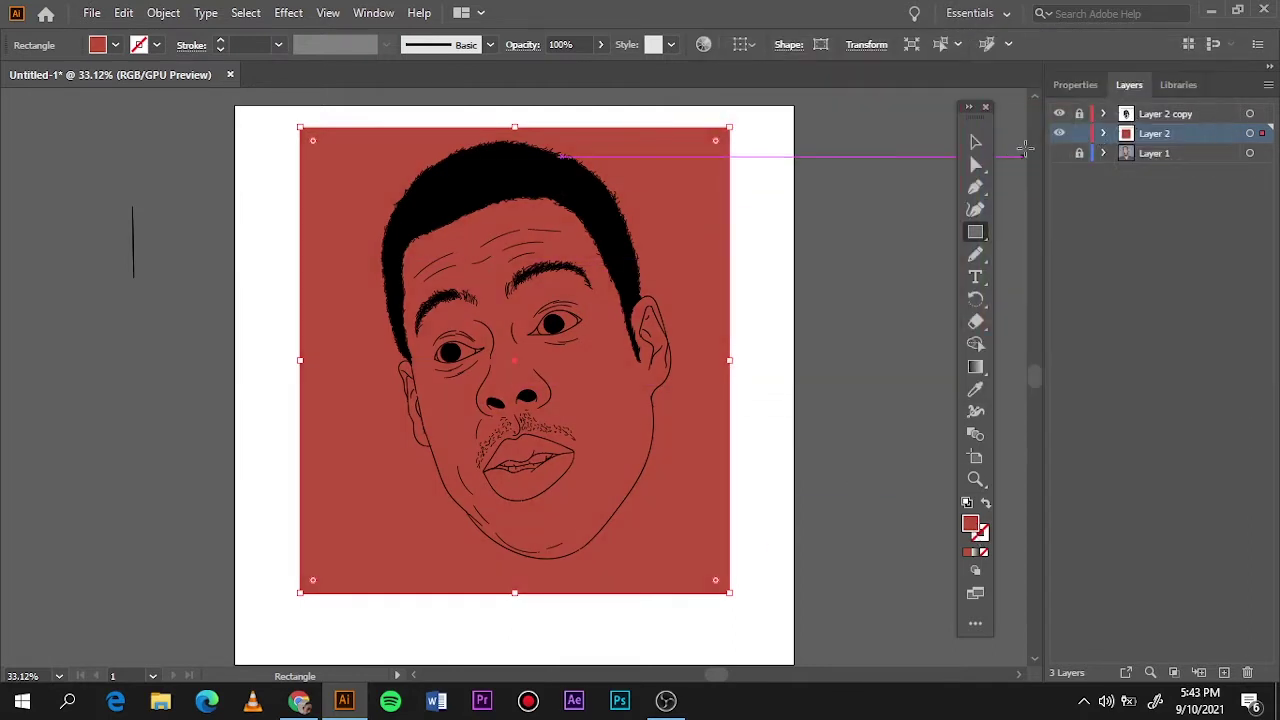
Send the rectangle behind the line art, select all, apply Pathfinder Divide, and select the leftover background
right_click(705, 224)
left_click(857, 366)
key("v")
key("ctrl+a")
left_click(1075, 84)
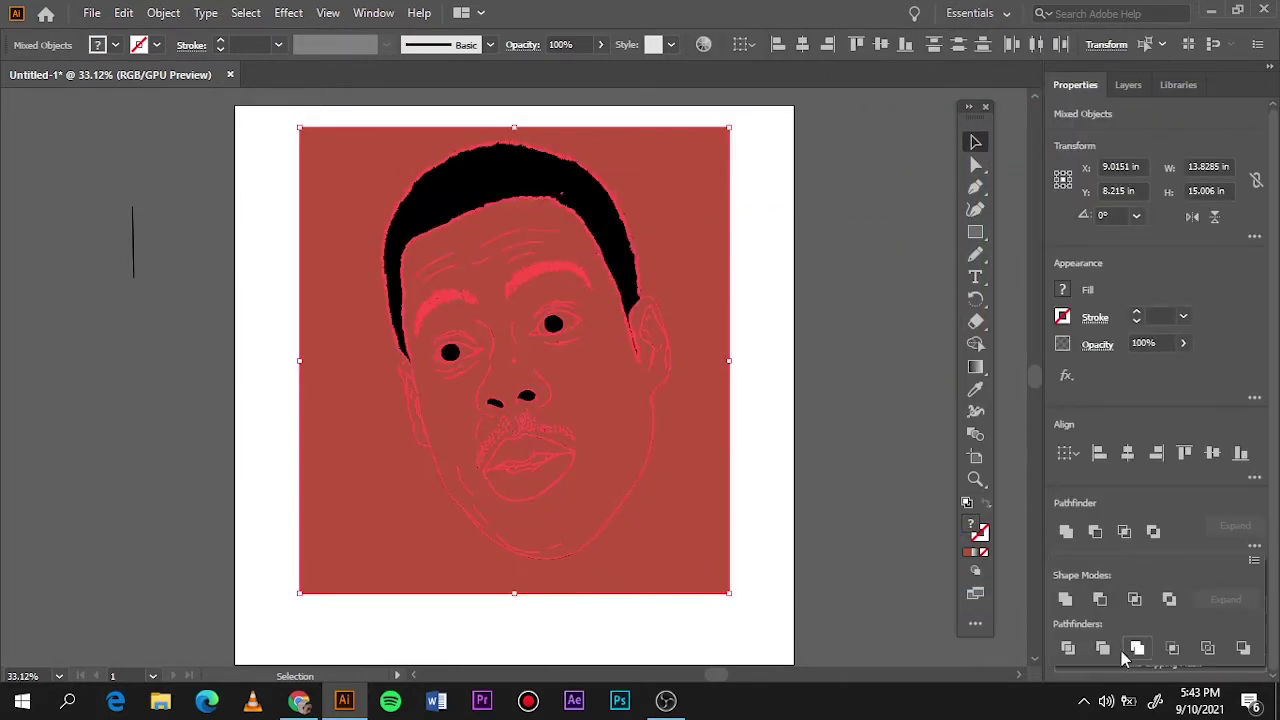
left_click(1124, 652)
double_click(665, 210)
left_click(680, 226)
Delete the leftover red background and expand the group in Layers to list its paths
key("Delete")
left_click(1129, 84)
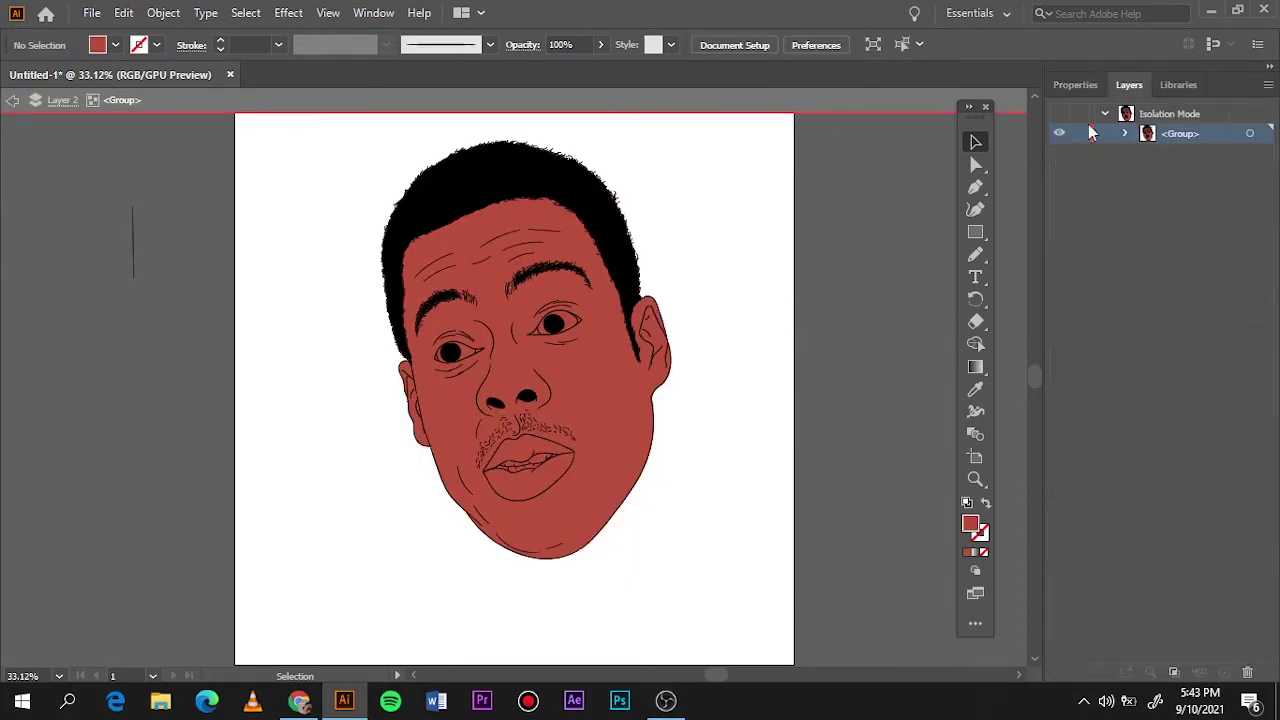
left_click(1124, 133)
scroll(1099, 357, "down", 5)
scroll(1099, 357, "down", 2)
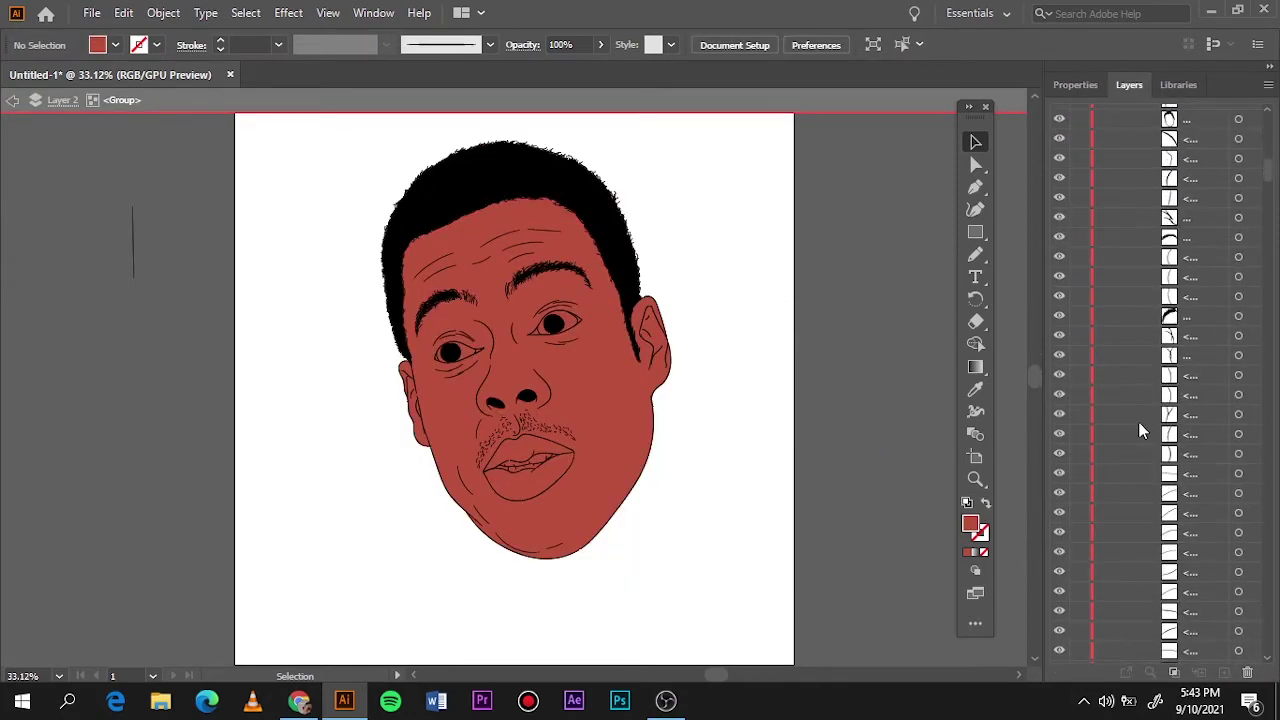
scroll(1139, 423, "down", 2)
scroll(1072, 542, "down", 3)
scroll(1150, 450, "down", 3)
scroll(1189, 275, "down", 2)
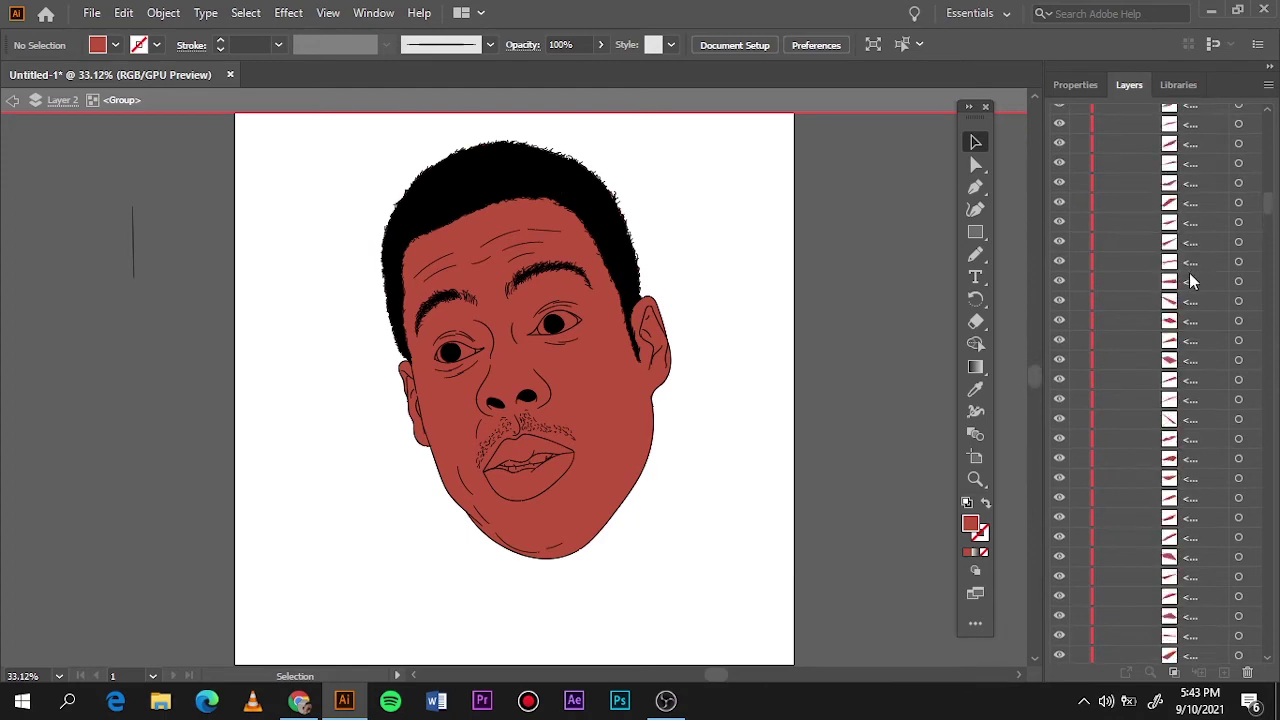
scroll(1109, 254, "up", 5)
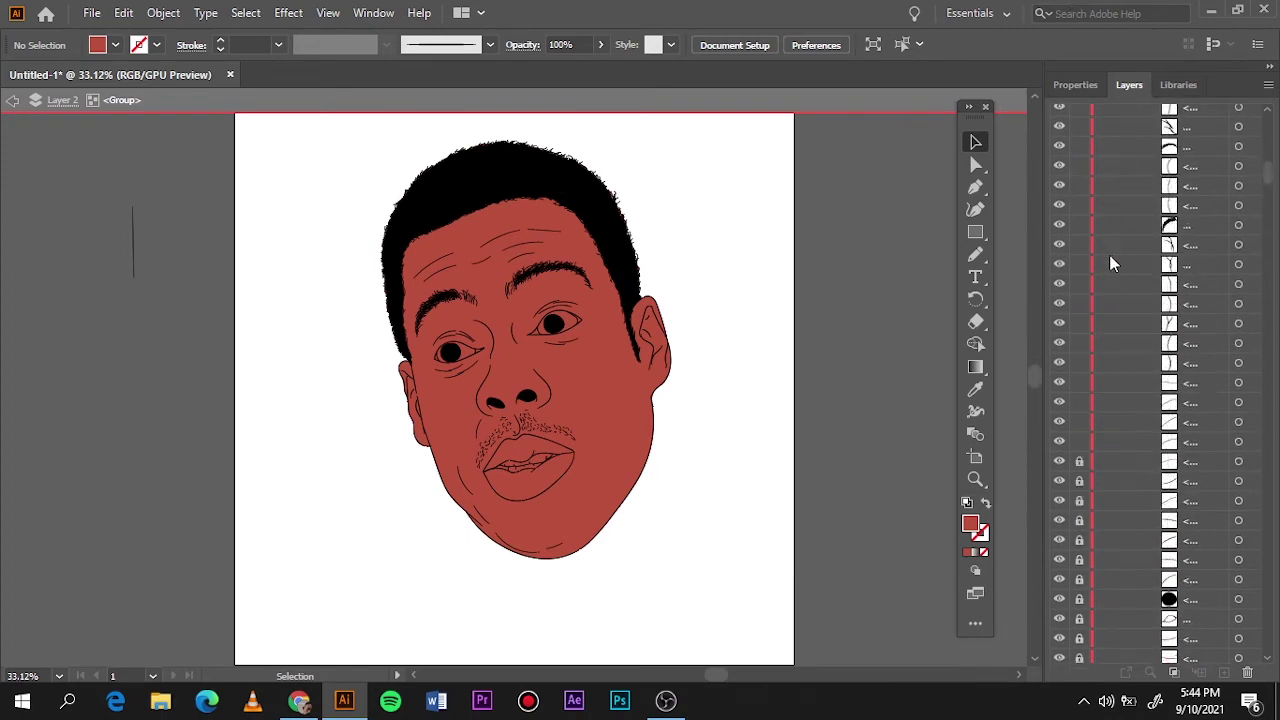
scroll(1109, 263, "up", 2)
scroll(1109, 263, "up", 1)
scroll(1109, 263, "up", 2)
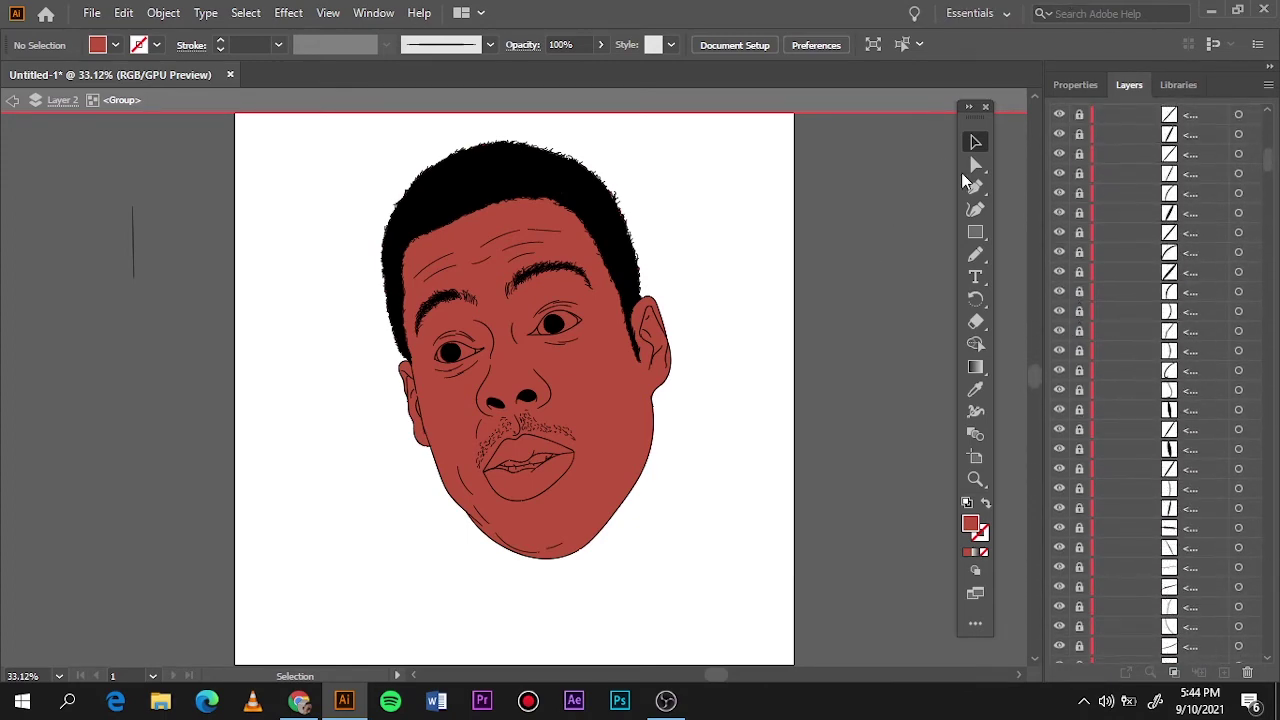
Marquee-select stray points along the hair edge and top with Direct Selection
left_click(975, 165)
scroll(660, 200, "up", 5, "alt")
scroll(506, 514, "down", 1)
scroll(594, 463, "down", 2, "alt")
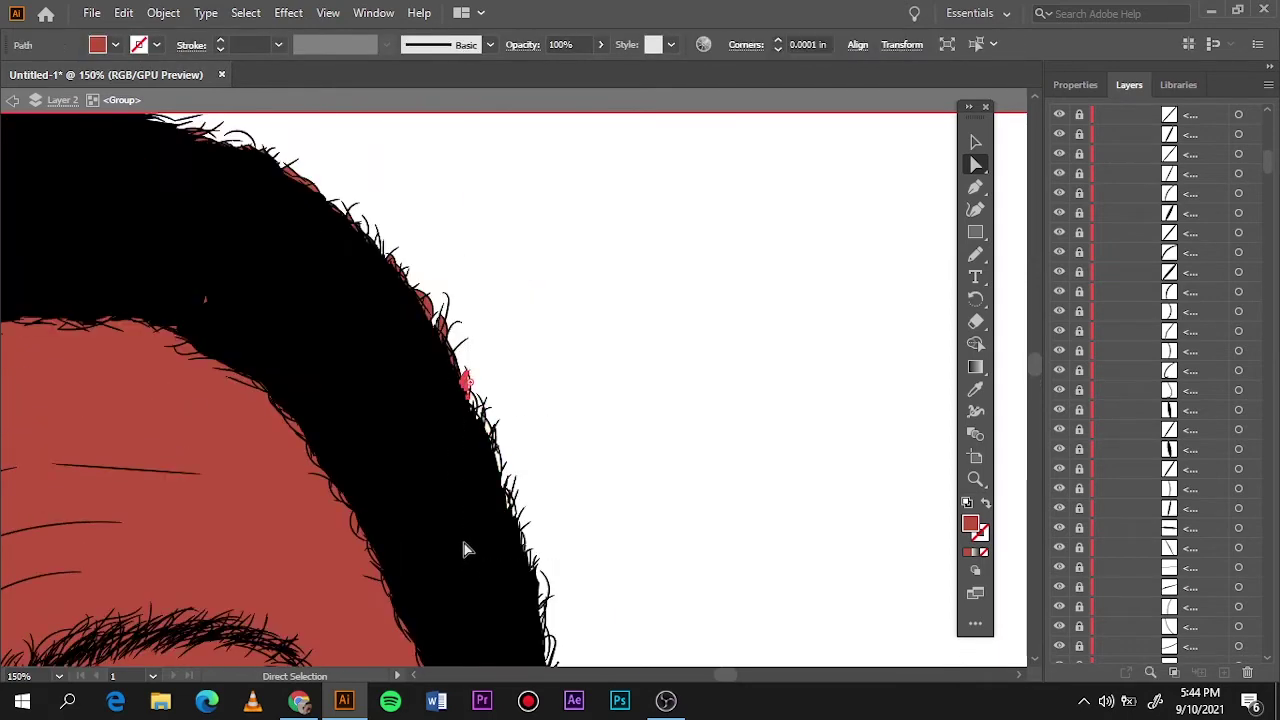
scroll(463, 548, "up", 3)
left_click_drag(471, 263, 791, 586)
left_click_drag(700, 434, 651, 563)
Check the hair outline and its left edge for stray red pieces
scroll(651, 563, "left", 3)
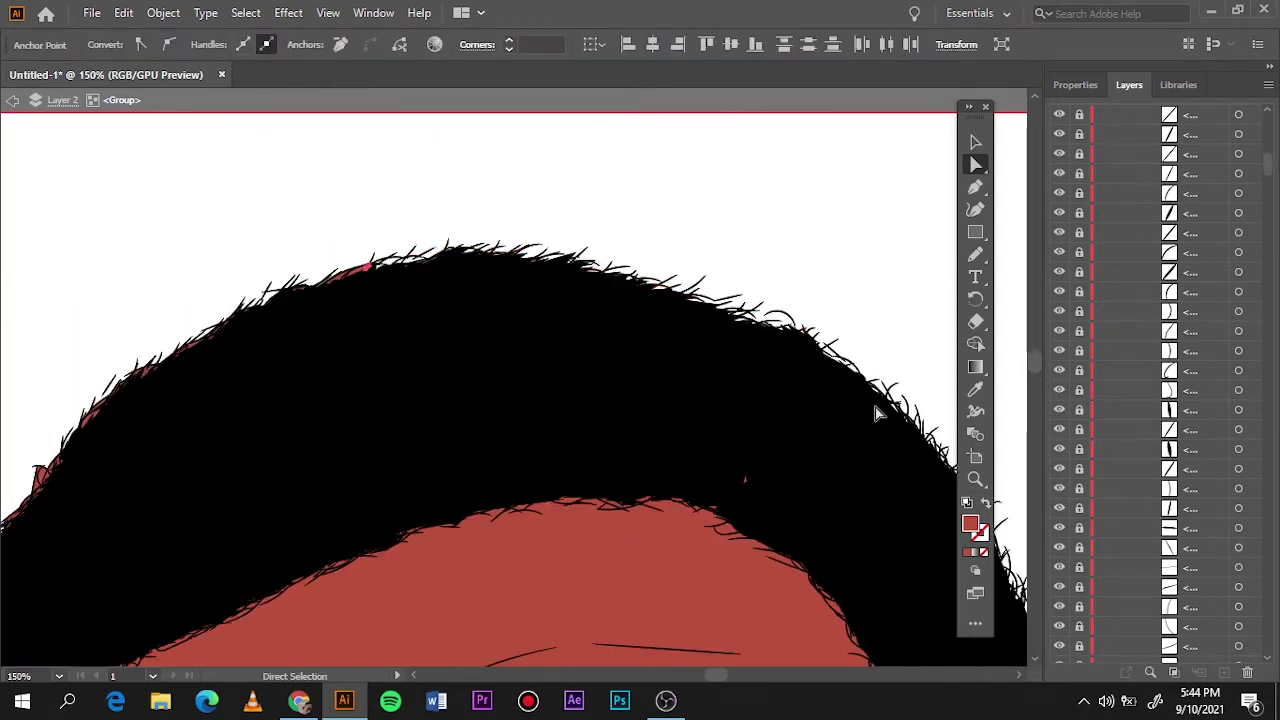
scroll(876, 413, "left", 3)
left_click_drag(309, 214, 651, 451)
scroll(657, 463, "down", 3)
scroll(551, 520, "up", 2)
left_click_drag(326, 281, 453, 551)
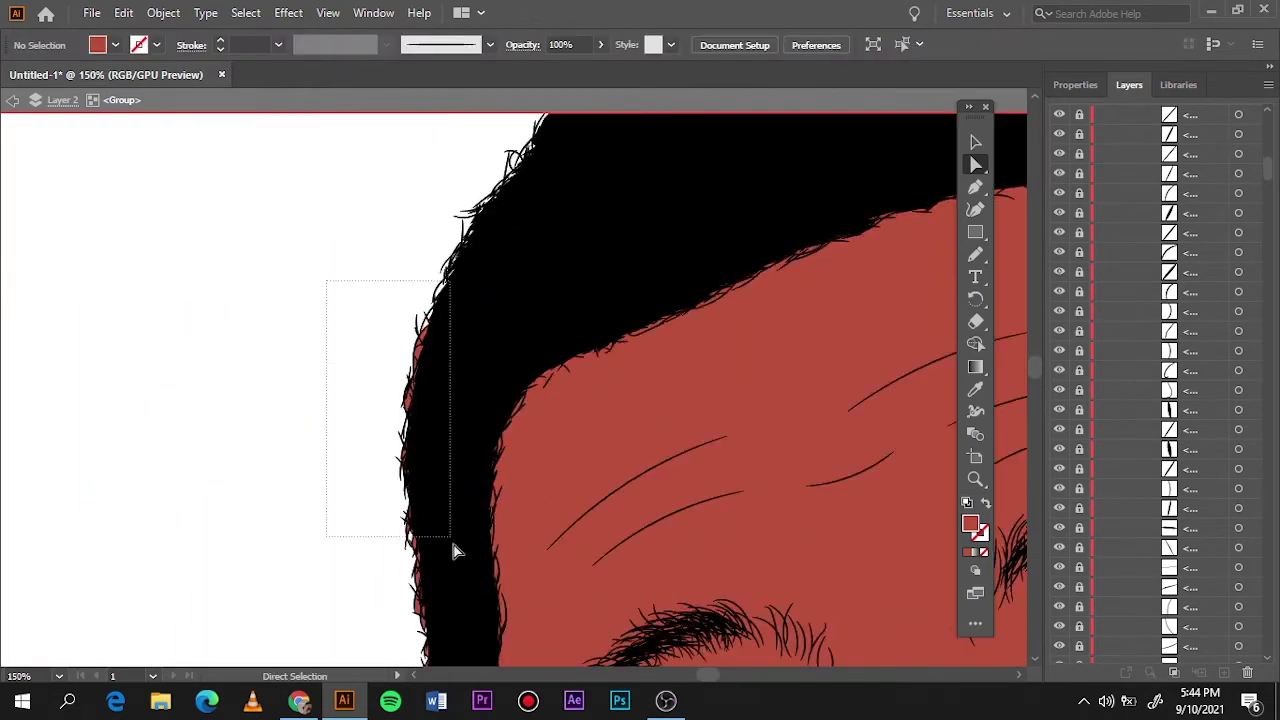
scroll(453, 551, "down", 4)
scroll(451, 406, "down", 2)
scroll(480, 486, "down", 3)
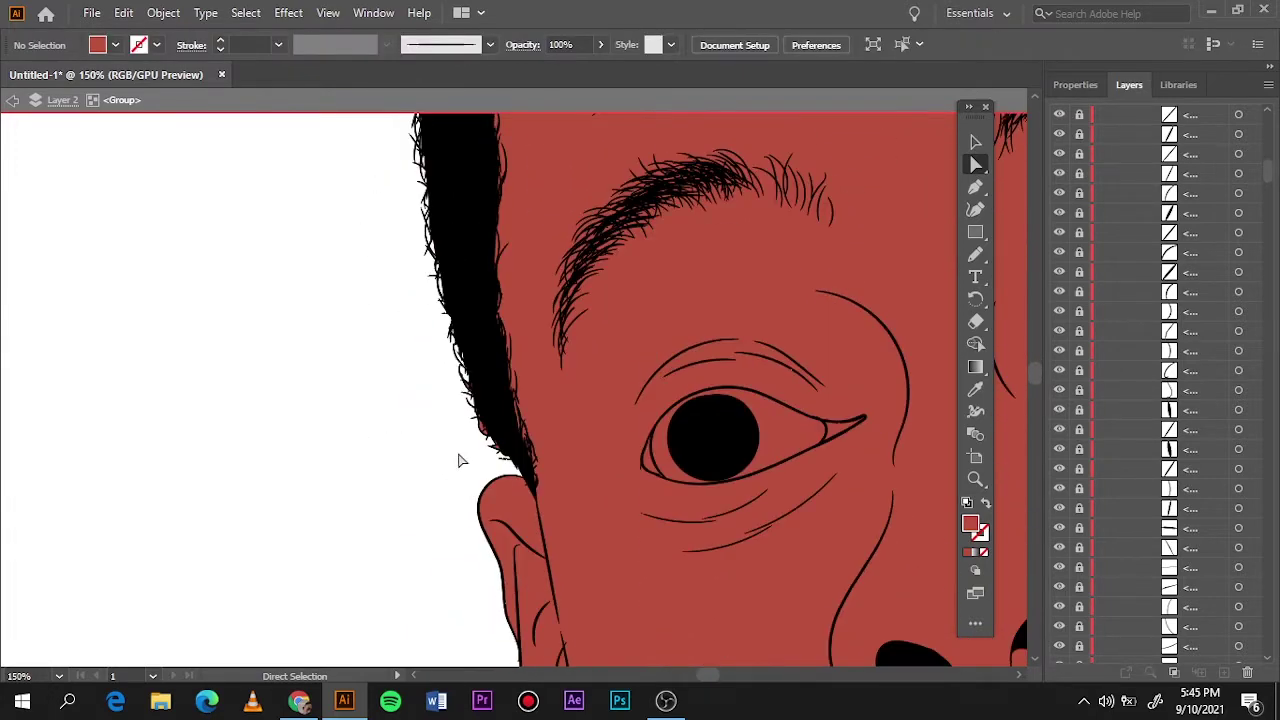
key("ctrl+0")
Fill both eye whites with light grey
key("v")
scroll(500, 345, "up", 2)
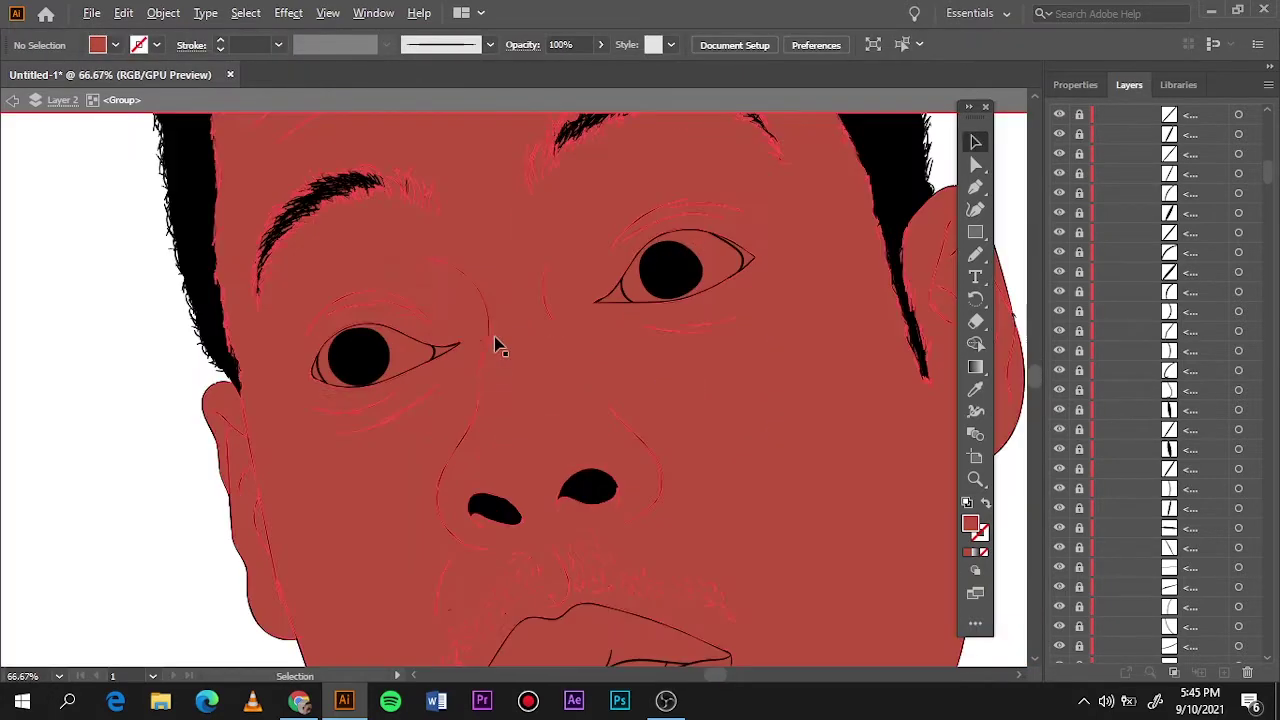
left_click(690, 262)
left_click(420, 354, "shift")
double_click(969, 524)
left_click(1163, 103)
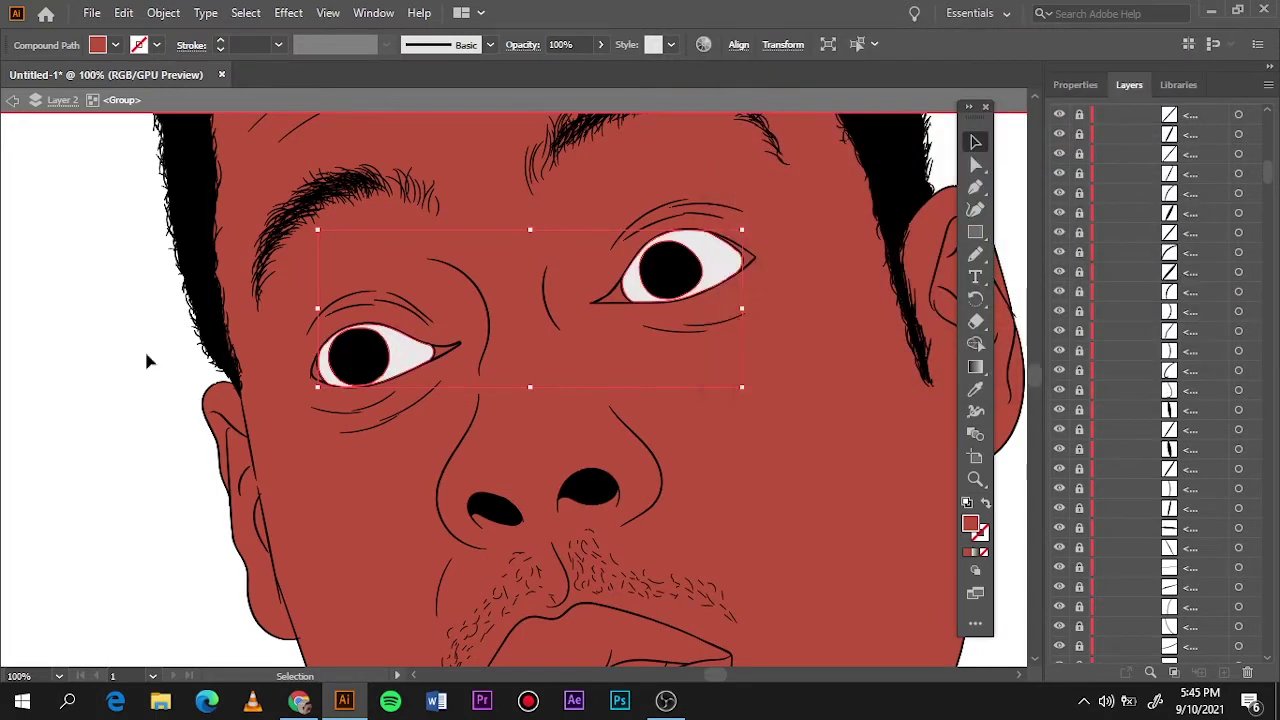
Fill the eye-corner shapes with dark red
left_click(720, 250)
left_click(588, 304)
left_click(440, 356)
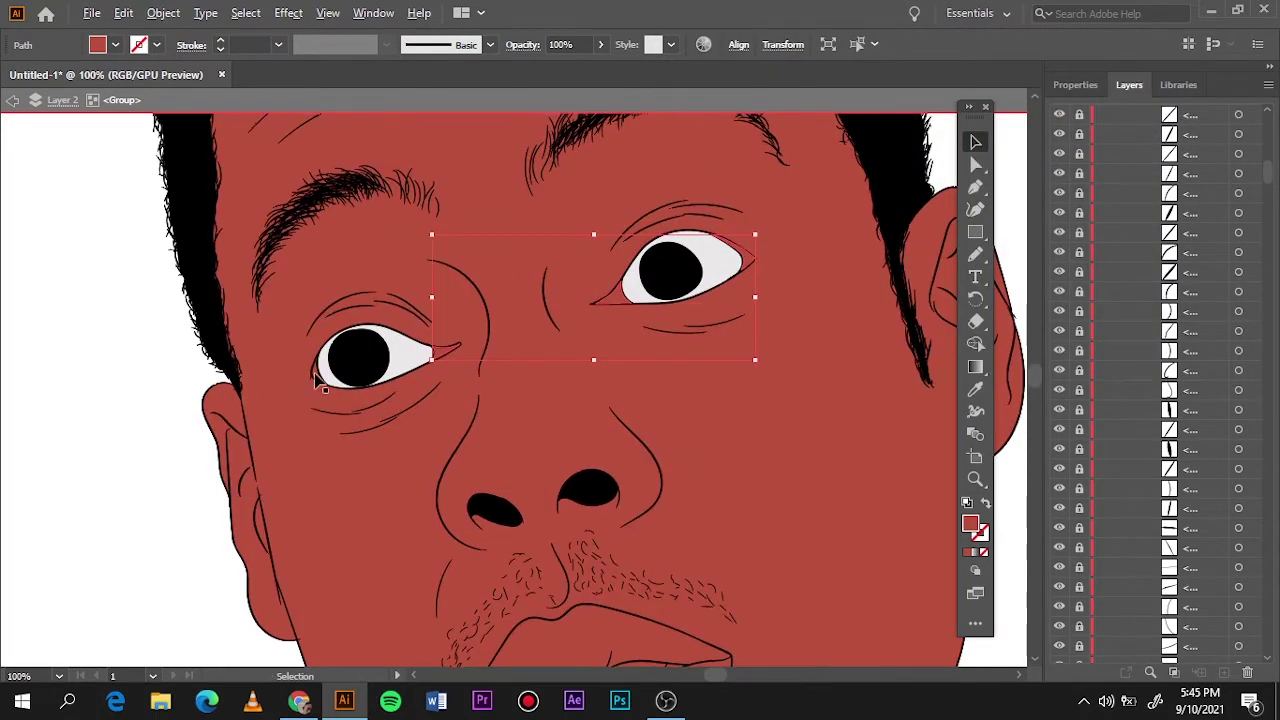
scroll(318, 378, "up", 2)
double_click(969, 524)
left_click(1163, 104)
key("ctrl+0")
left_click(57, 458)
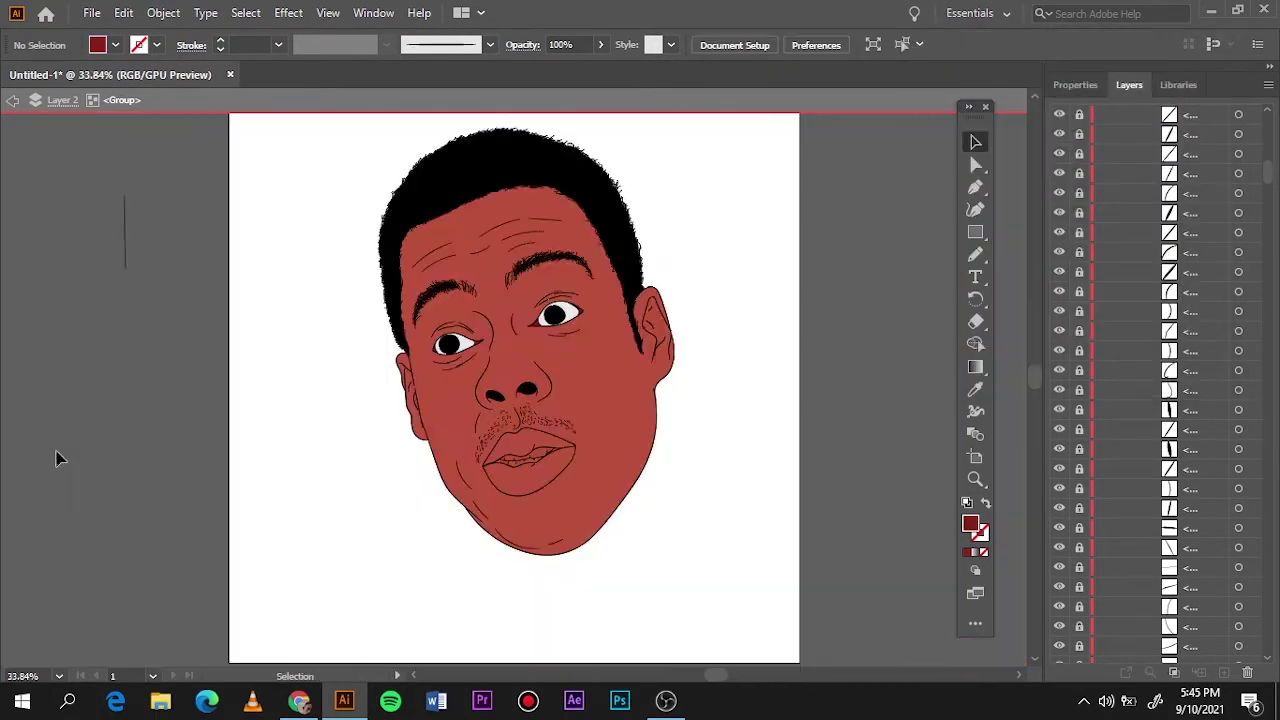
Fill the teeth shape in the mouth with light grey
scroll(509, 400, "up", 4)
scroll(300, 405, "up", 2)
left_click(300, 400)
double_click(969, 524)
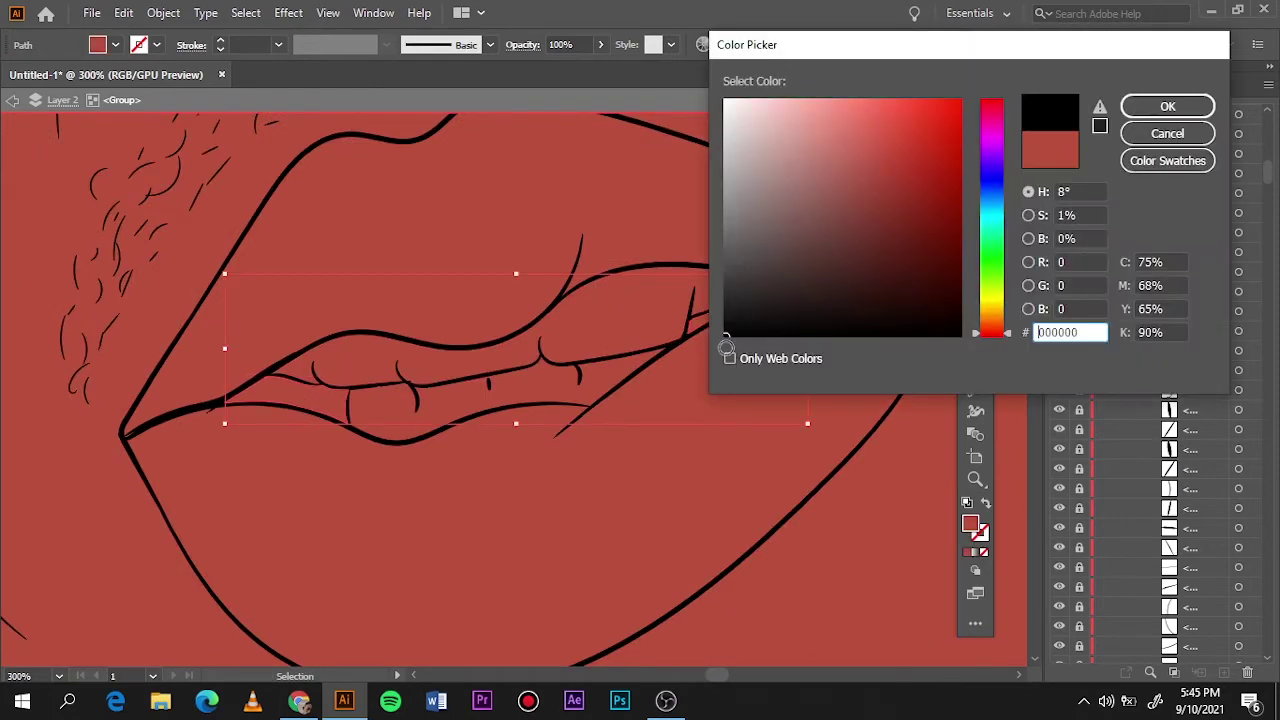
left_click(1167, 106)
left_click(450, 375)
double_click(969, 524)
key("Return")
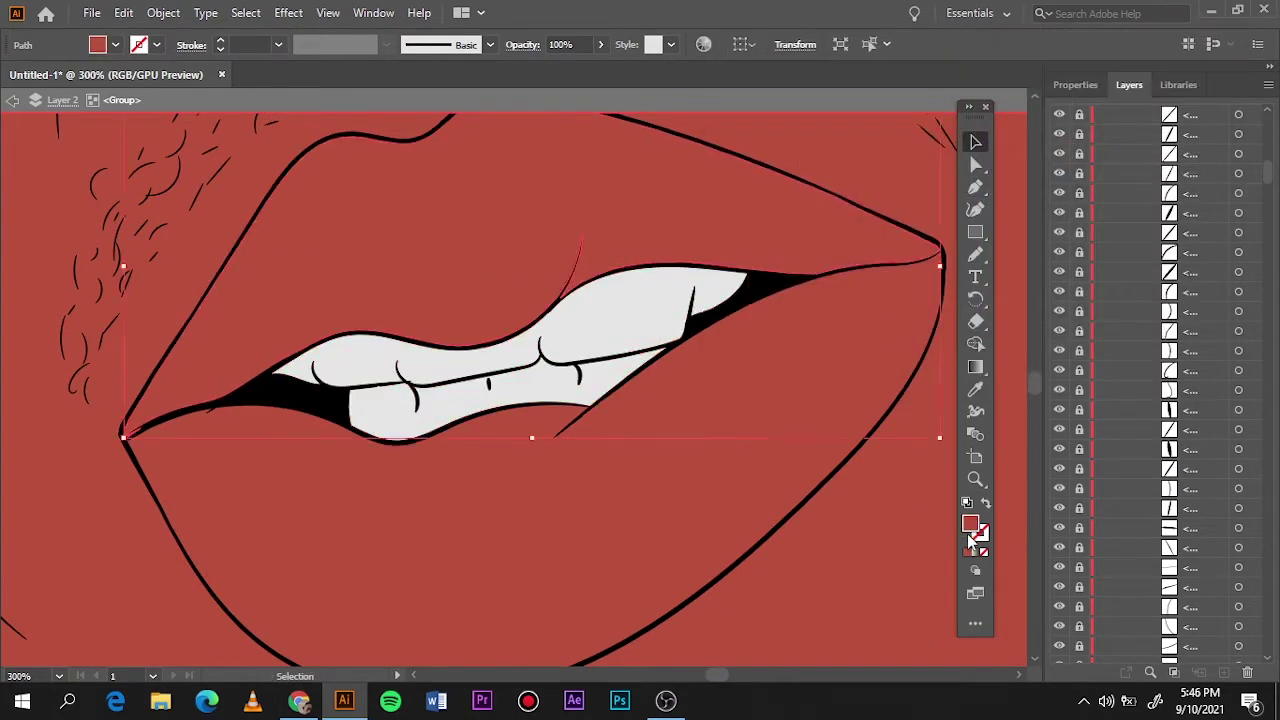
Colour the upper lip dark red and the lower lip CC5252, then deselect
double_click(969, 525)
left_click(1167, 106)
left_click(877, 477)
double_click(969, 525)
type("CC5252")
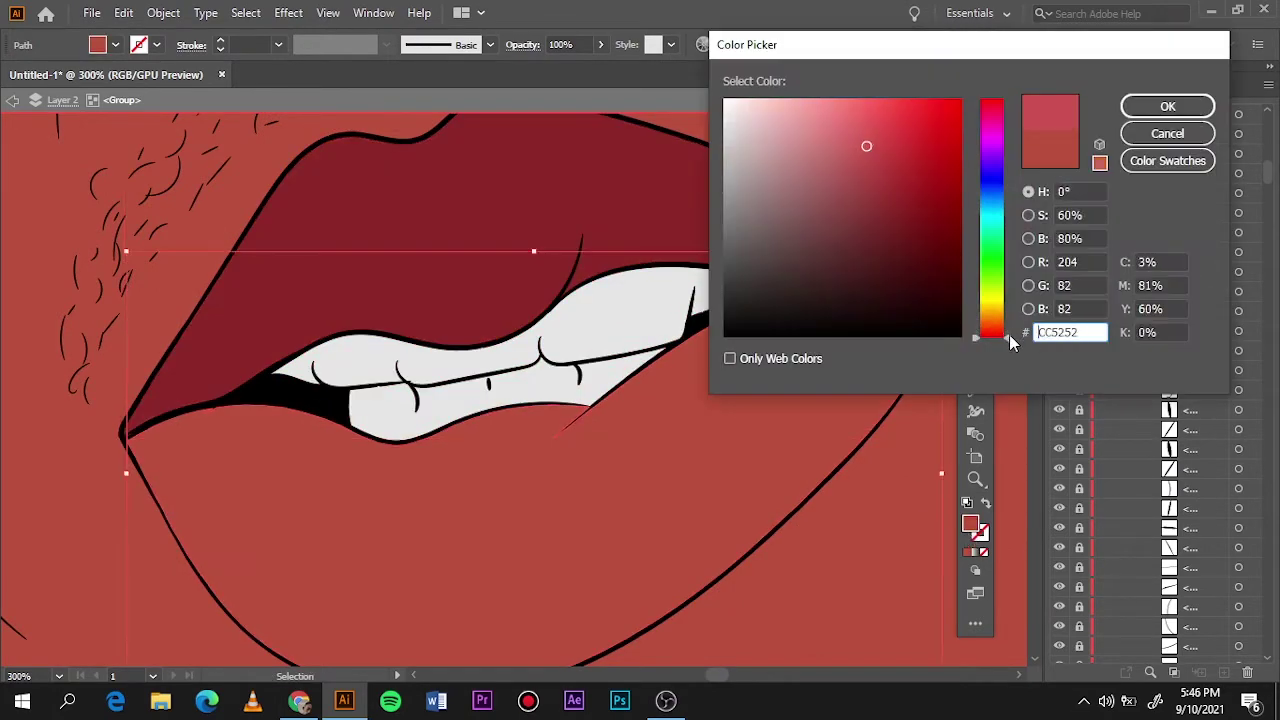
key("Return")
key("ctrl+0")
left_click(824, 385)
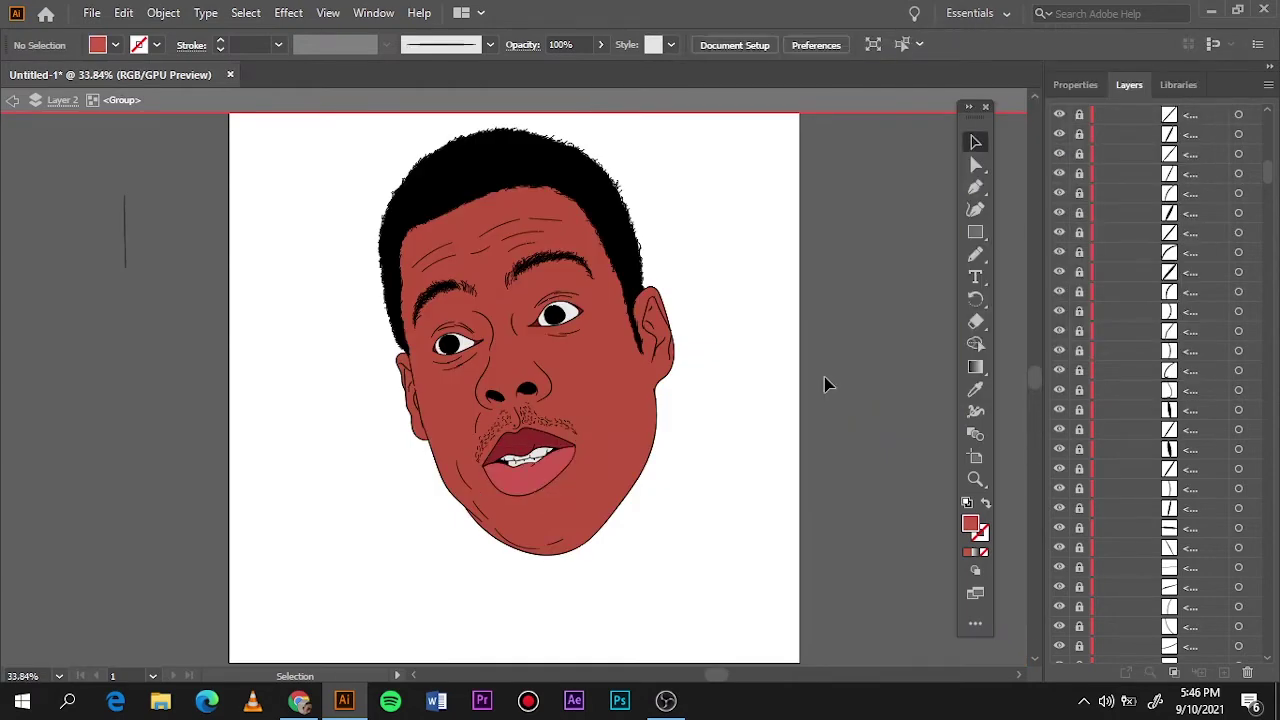
Exit the face group, hide skin Layer 2, and inspect the face outline paths
double_click(825, 387)
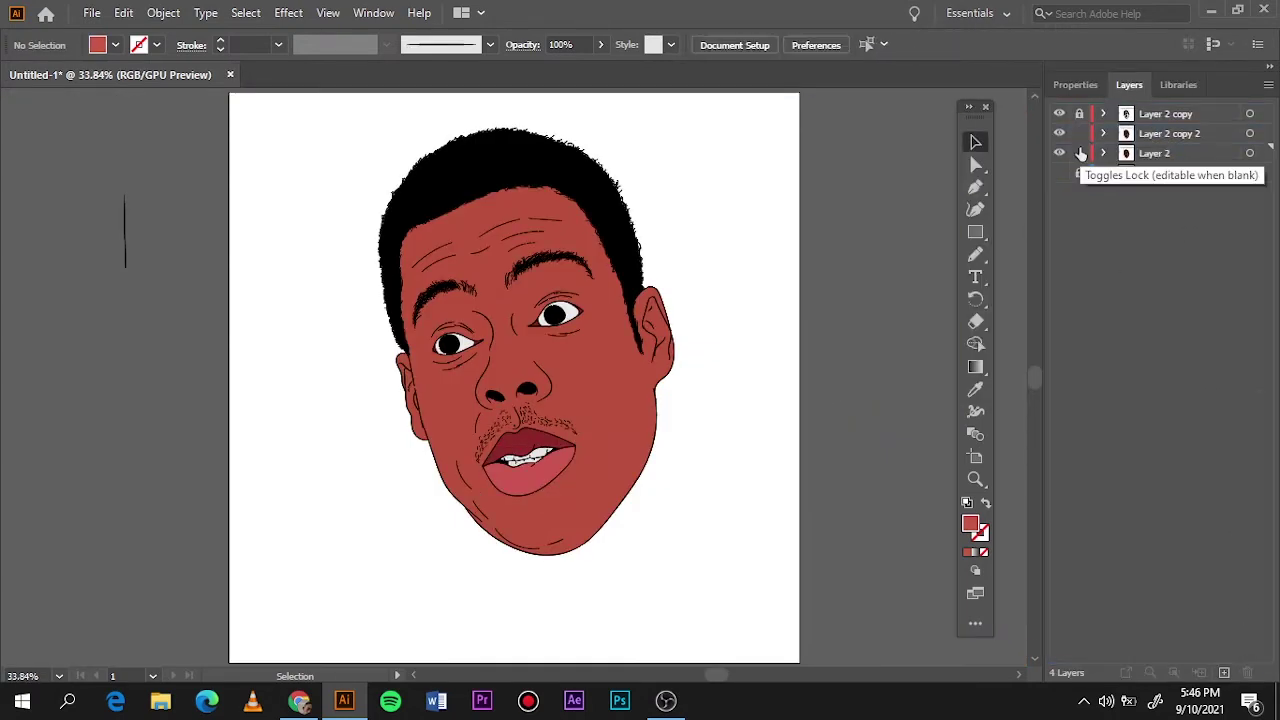
left_click(1059, 153)
key("a")
left_click_drag(271, 134, 614, 242)
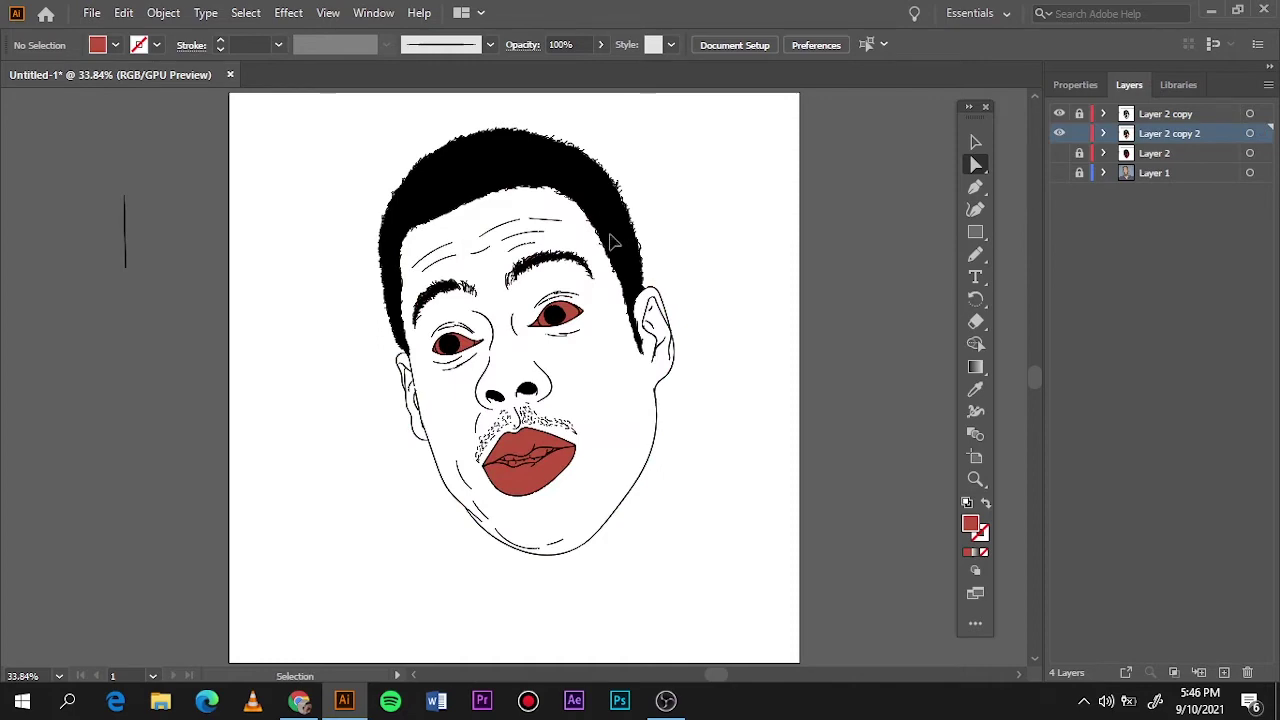
left_click(610, 395)
left_click(613, 433)
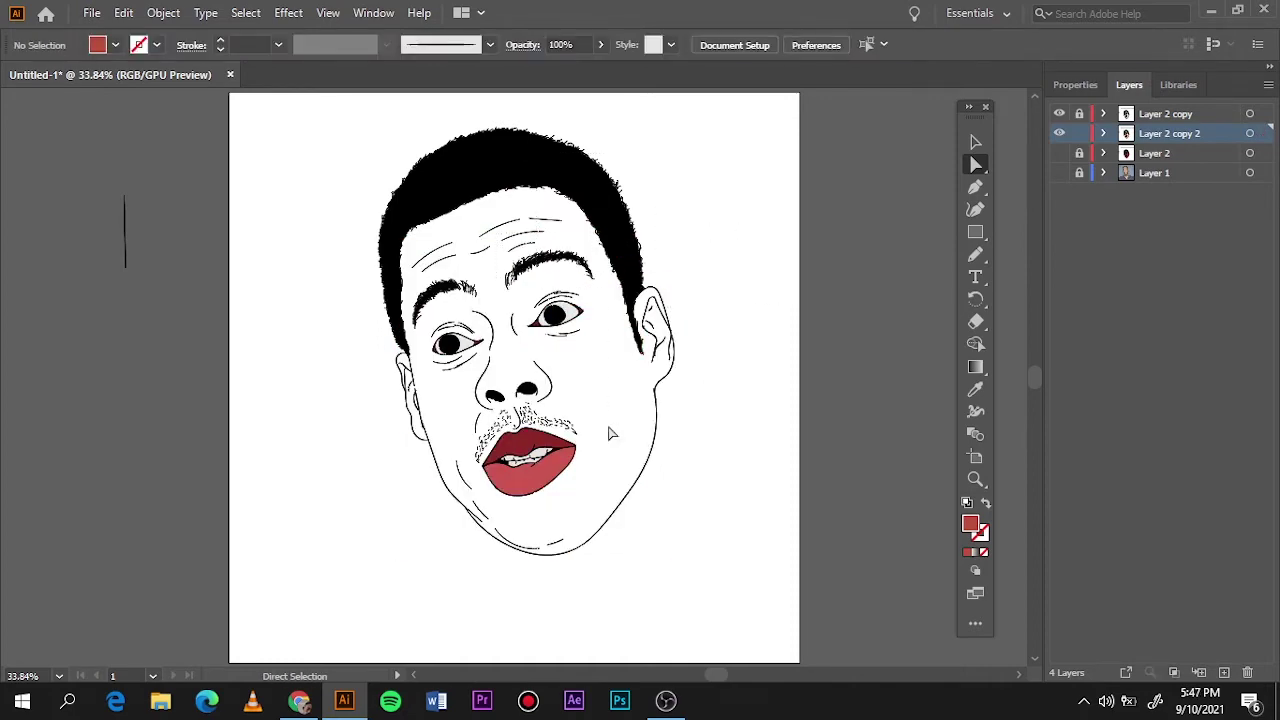
Add a new shading layer and show the reference photo on Layer 1
key("ctrl+plus")
key("ctrl+plus")
scroll(688, 212, "down", 2)
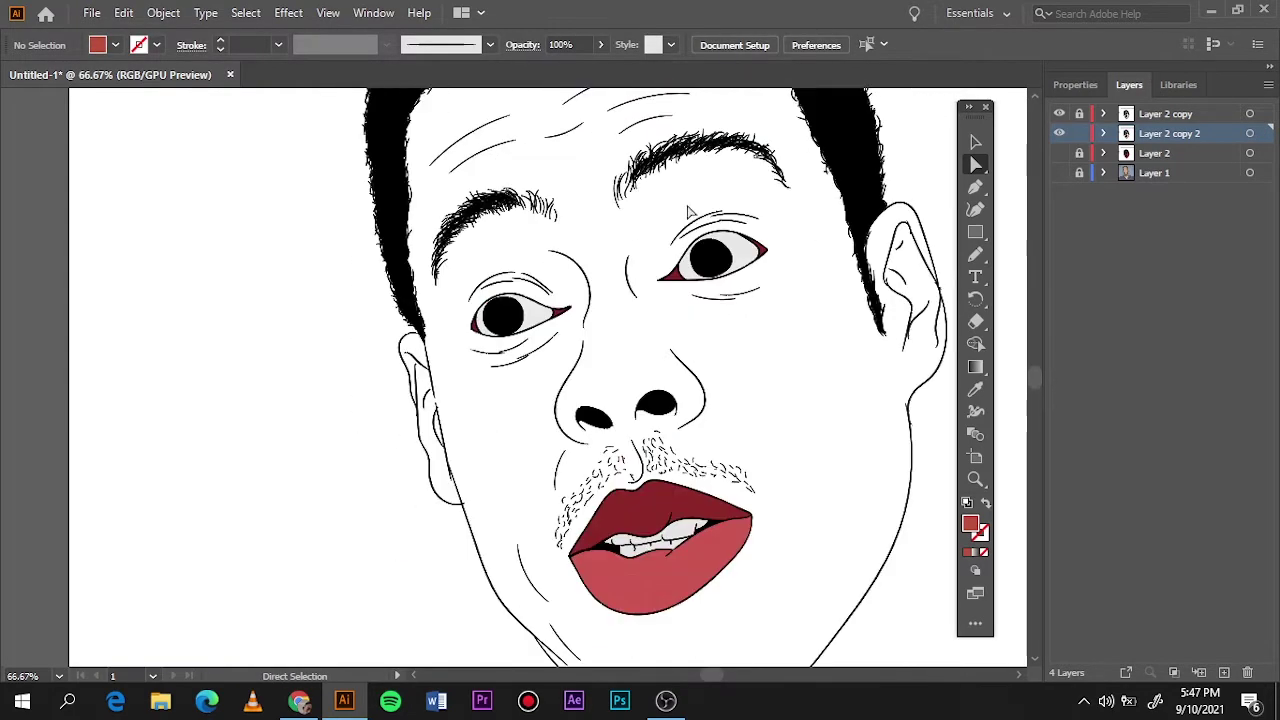
key("ctrl+0")
left_click(1223, 672)
left_click(1059, 192)
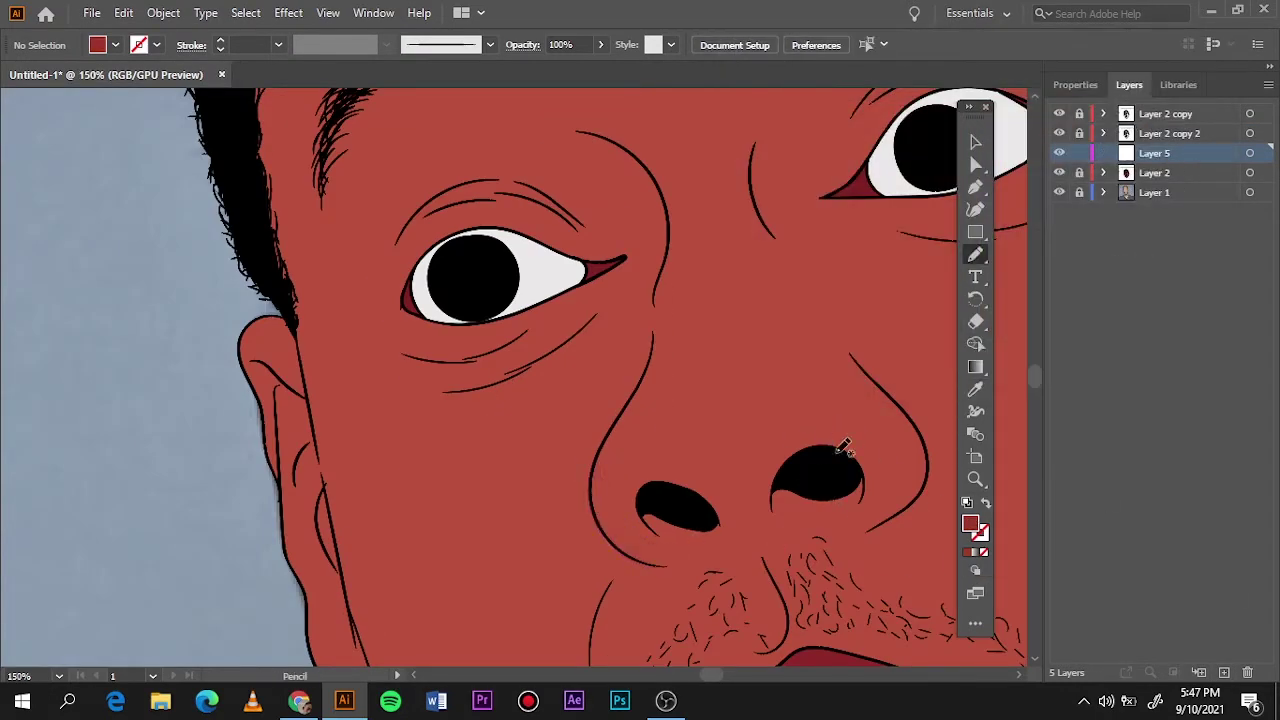
Set the fill to the darker shadow red A84336 for freehand shading
double_click(969, 524)
key("Return")
left_click(709, 380)
double_click(969, 524)
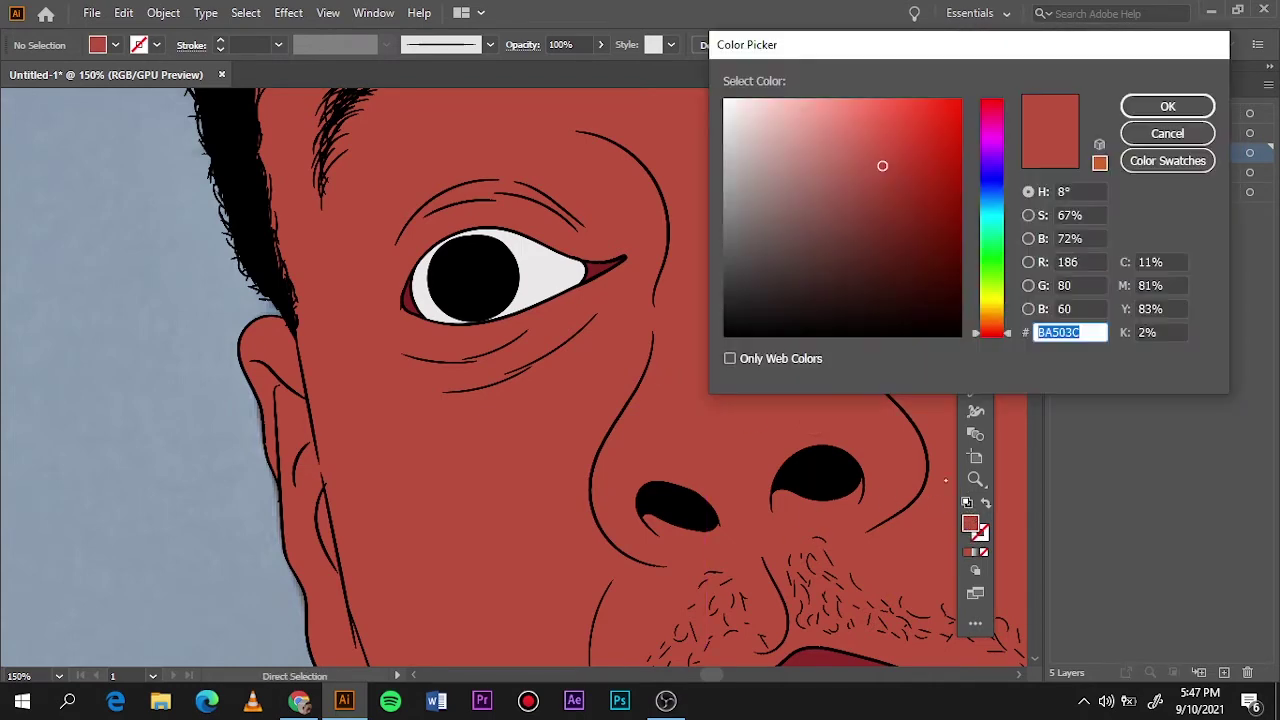
key("Return")
key("i")
double_click(969, 524)
type("A84336")
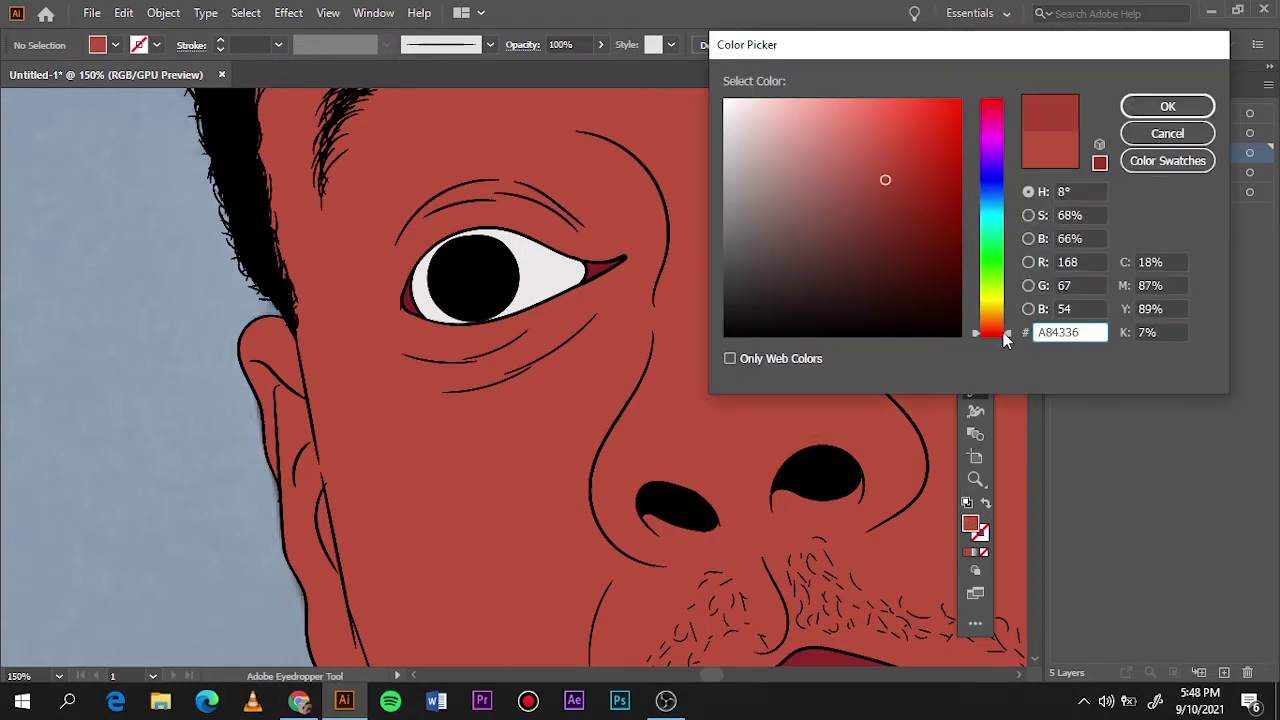
key("Return")
key("n")
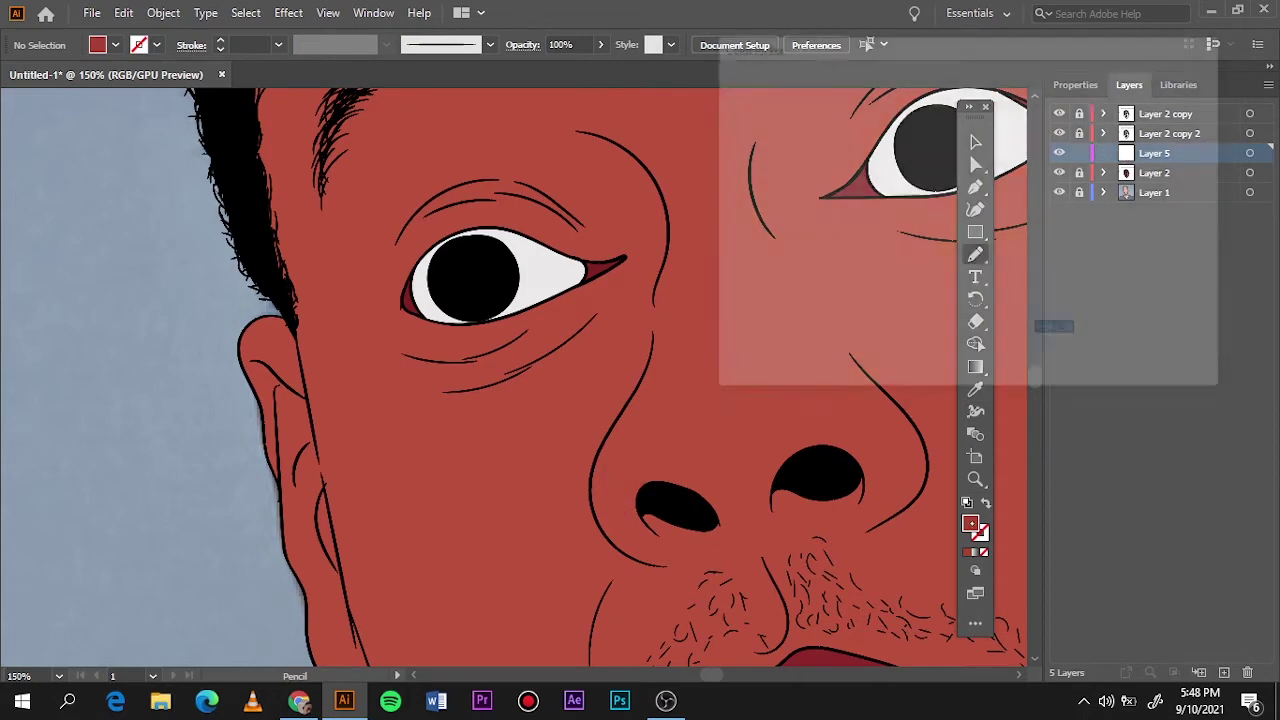
double_click(969, 524)
key("Return")
left_click(666, 400)
Draw dark red shadows around the nostrils and along the right side of the nose
left_click(1059, 172)
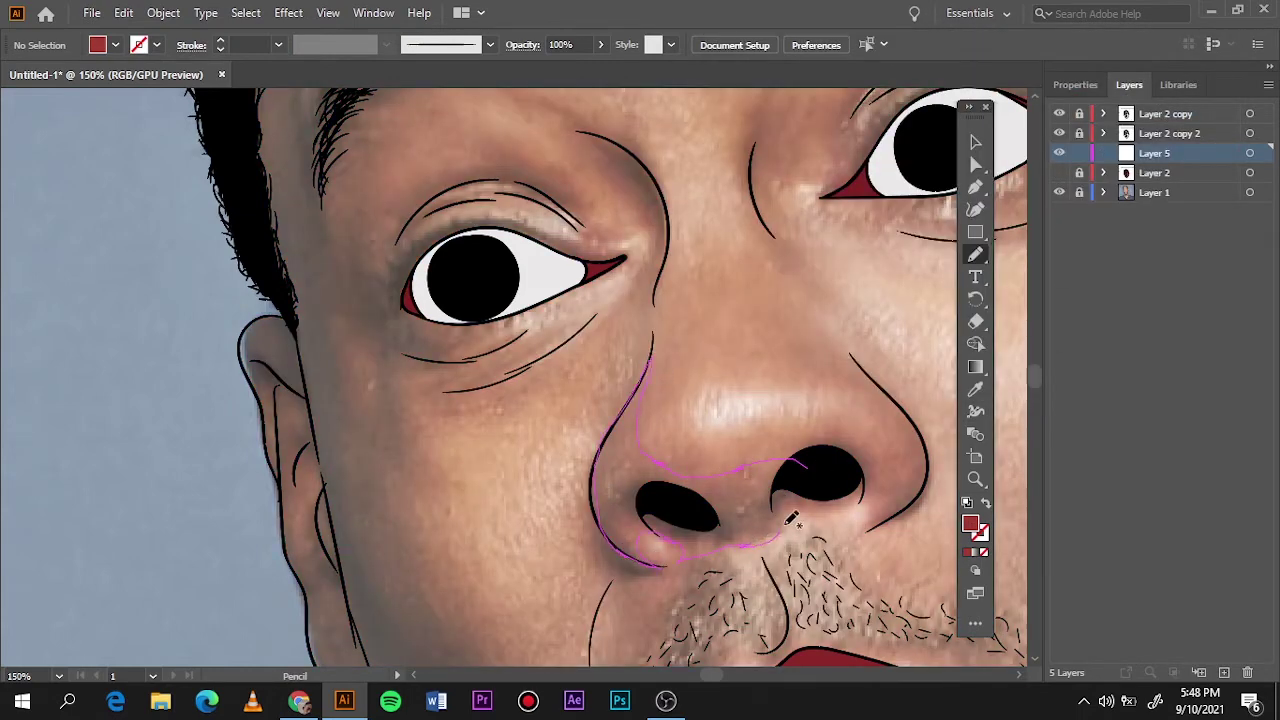
left_click_drag(790, 518, 629, 457)
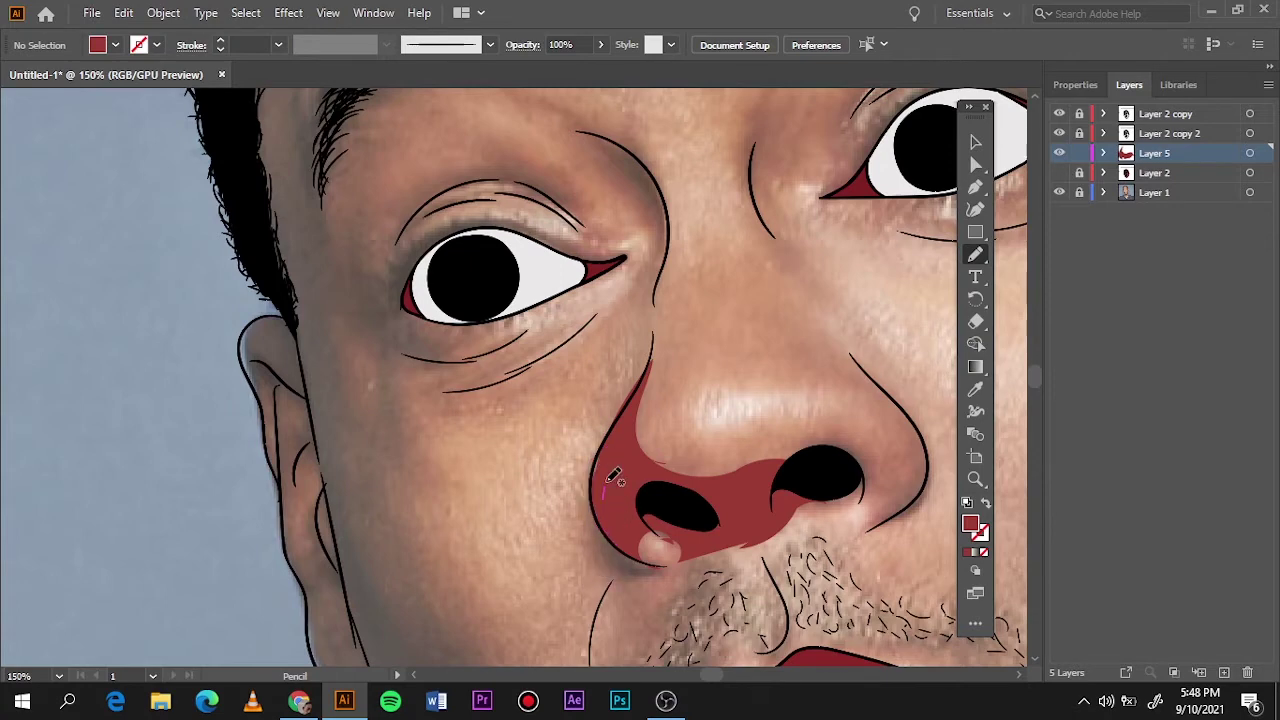
left_click(1059, 172)
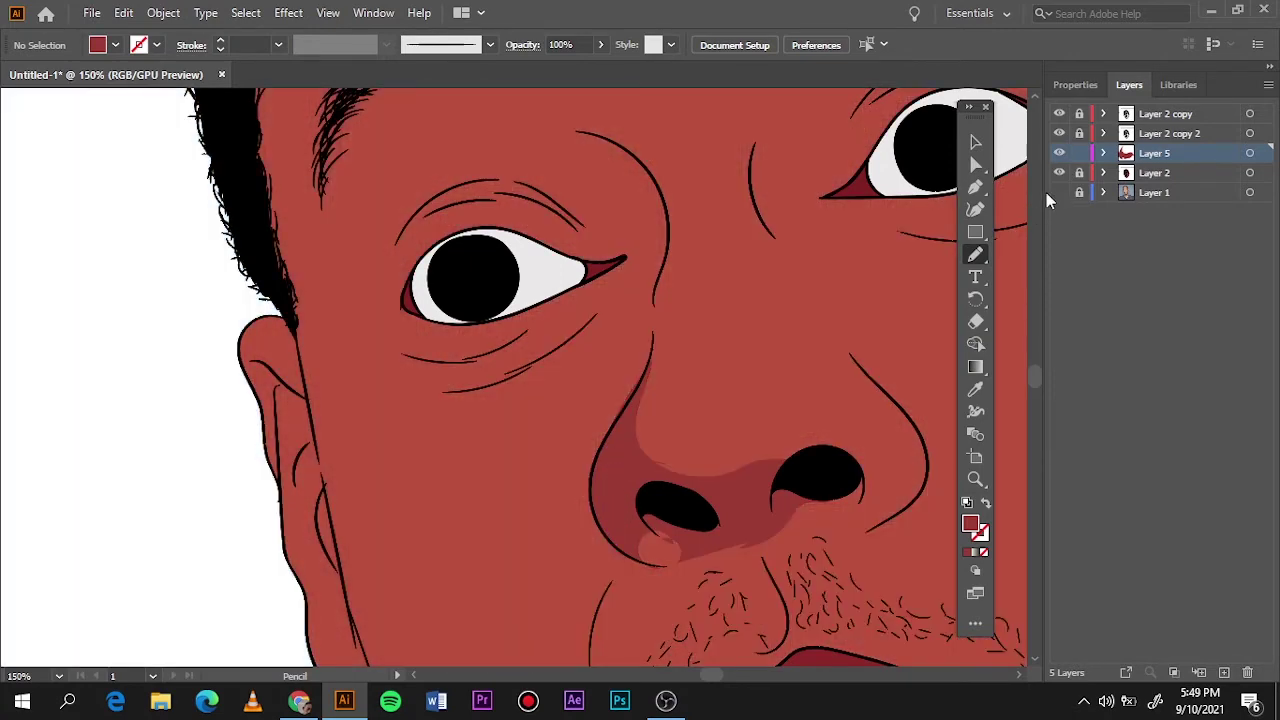
left_click(1059, 172)
scroll(592, 402, "right", 5)
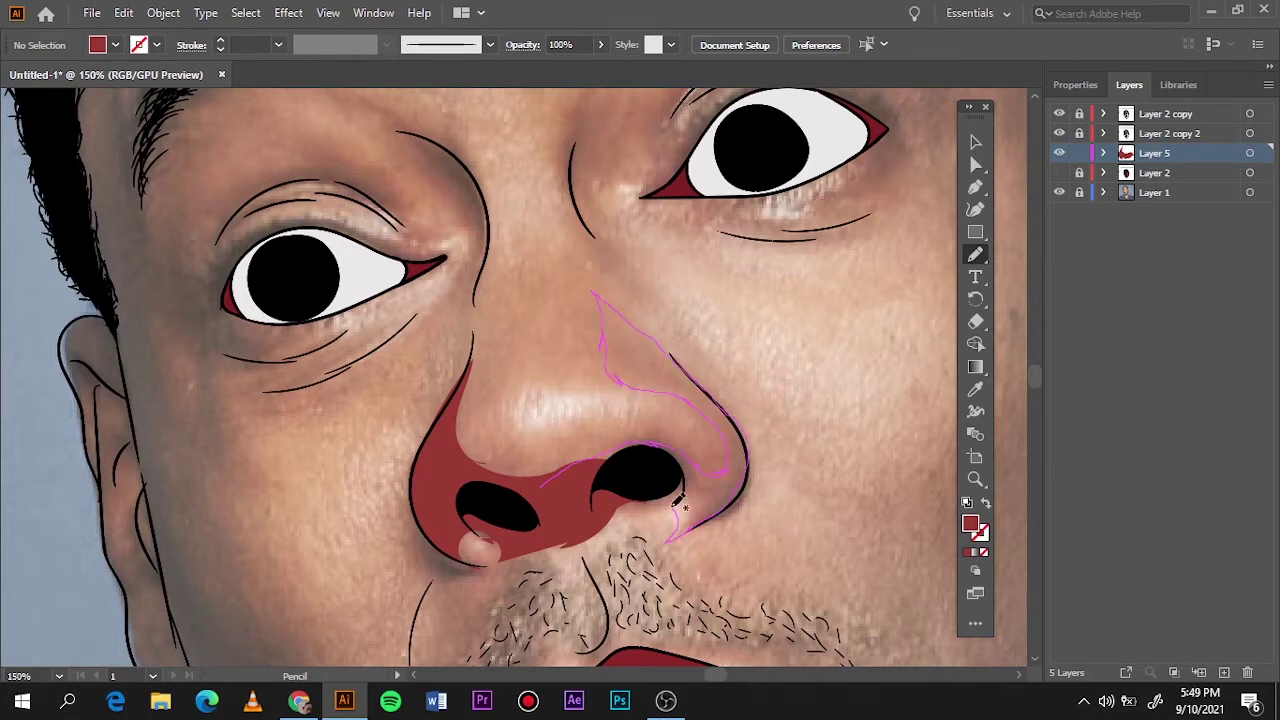
mouse_move(680, 505)
left_mouse_down()
mouse_move(660, 470)
mouse_move(748, 478)
left_mouse_up()
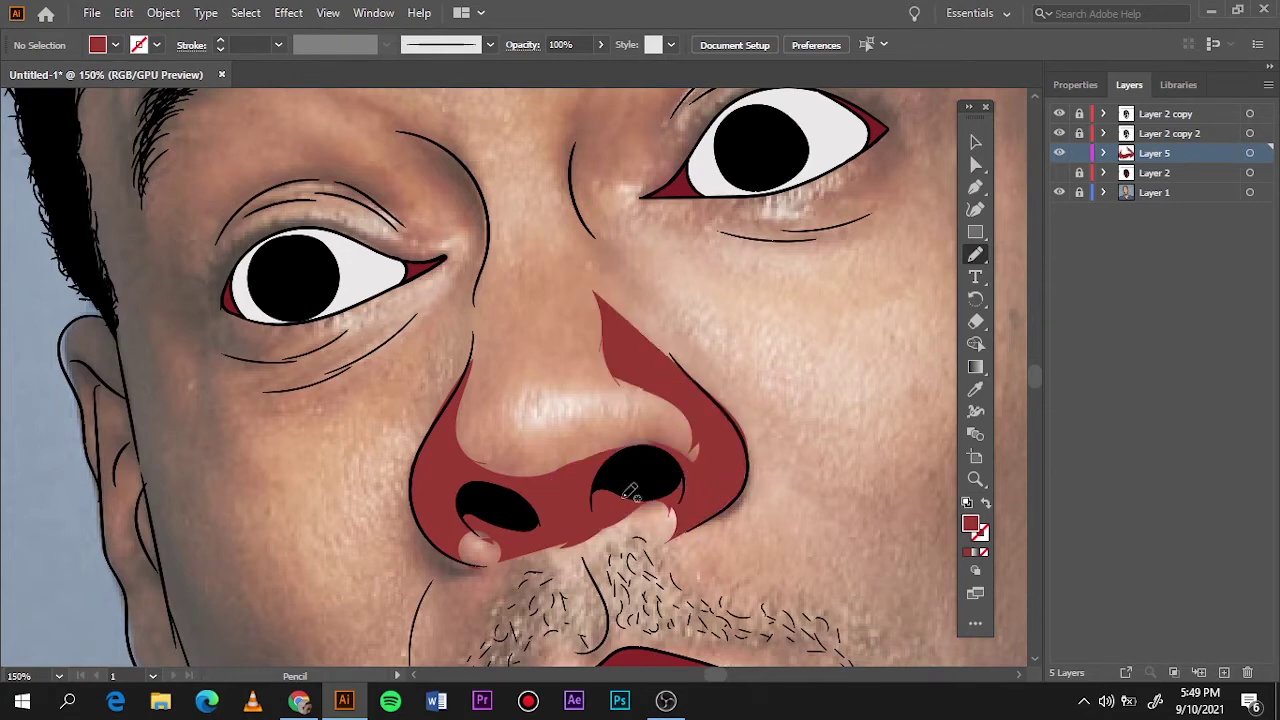
key("ctrl+0")
left_click(1059, 172)
left_click(1059, 172)
scroll(450, 320, "up", 3)
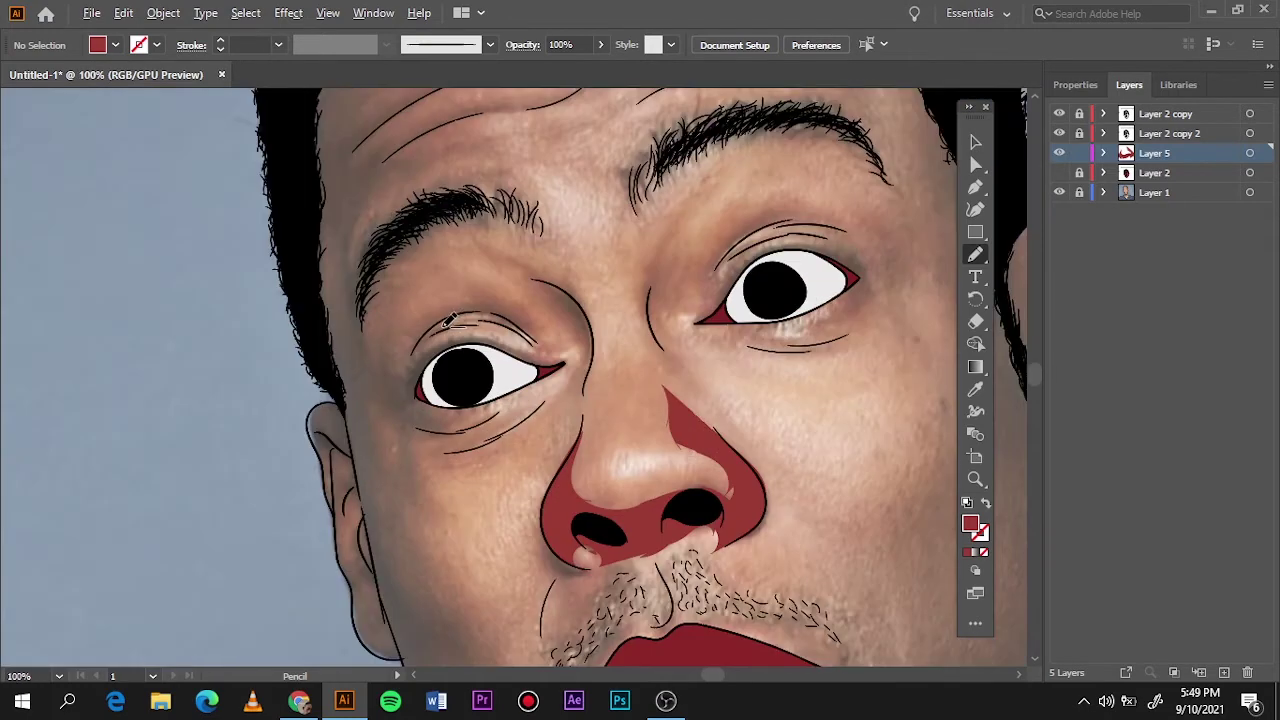
Draw shadows over the nose bridge, left upper eyelid and left eyebrow, and add Layer 6
left_click_drag(576, 444, 535, 272)
left_click_drag(545, 338, 492, 398)
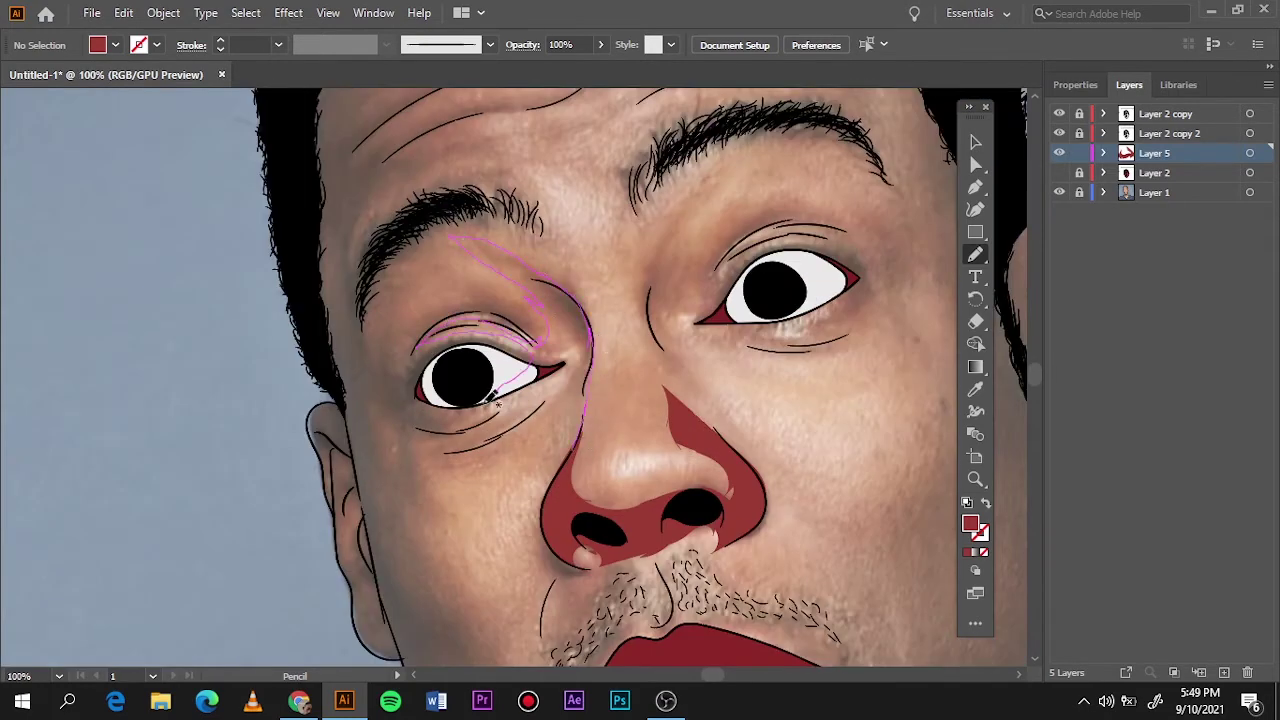
left_click_drag(566, 426, 576, 444)
left_click_drag(590, 310, 368, 265)
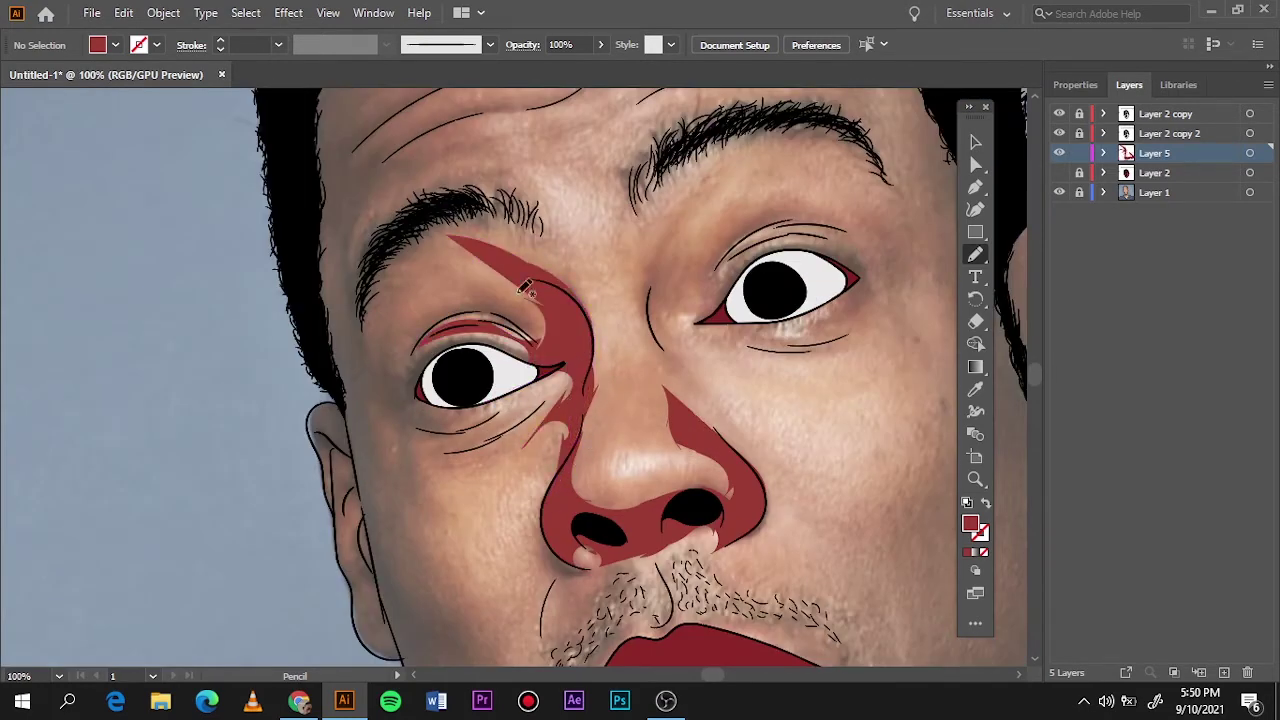
left_click_drag(516, 281, 578, 298)
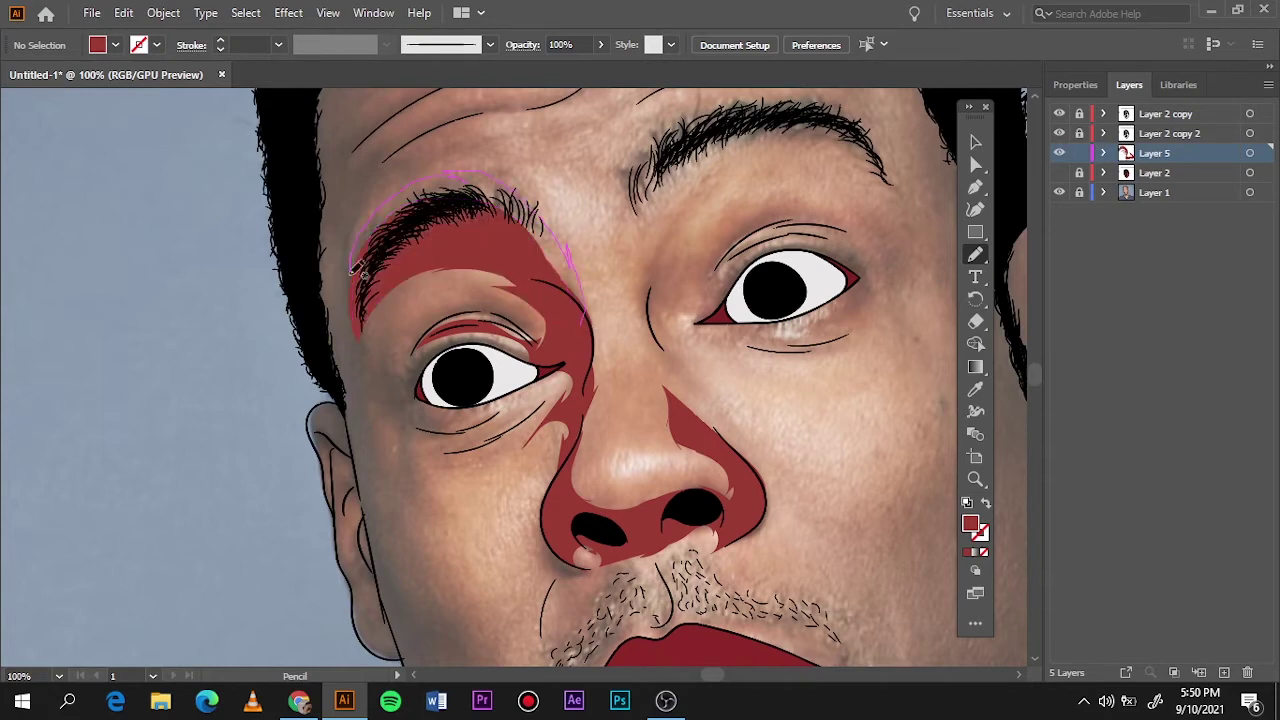
left_click(1223, 672)
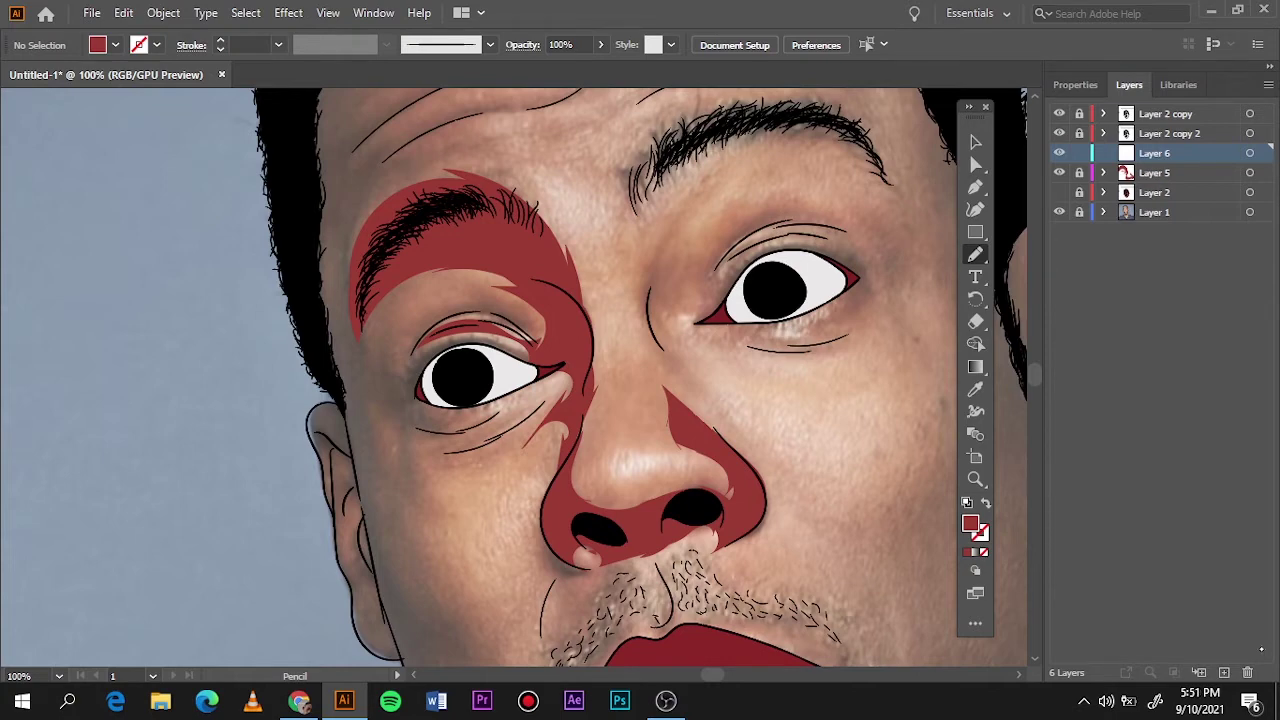
Toggle the reference photo and shading layers to compare the artwork against the photo
key("ctrl+0")
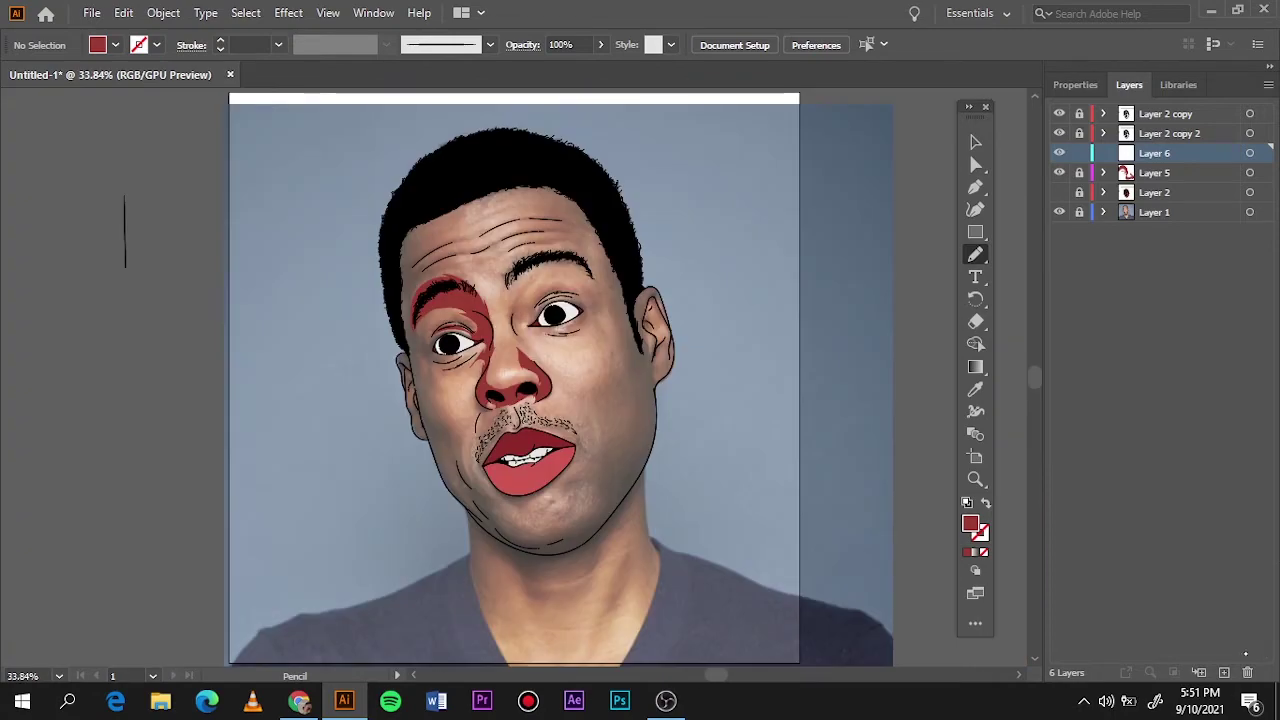
left_click(1059, 192)
left_click(1059, 192)
key("ctrl+1")
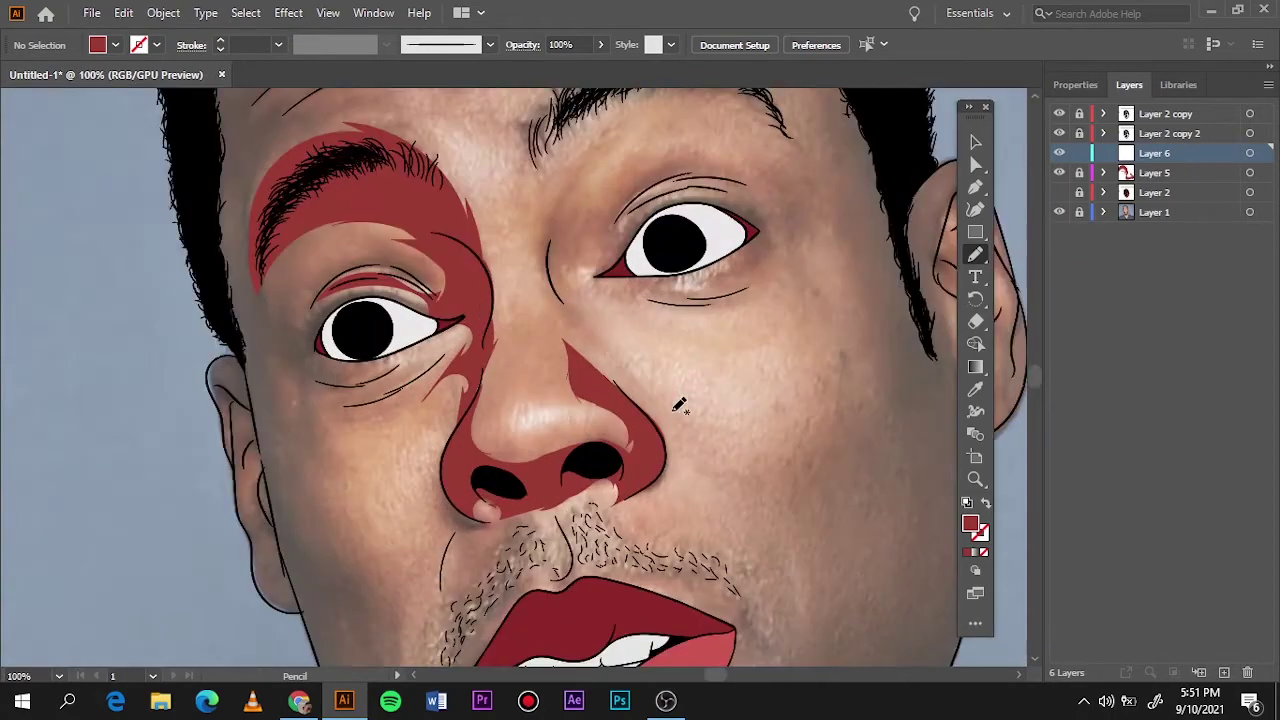
left_click(1059, 172)
left_click(1059, 172)
left_click(1059, 192)
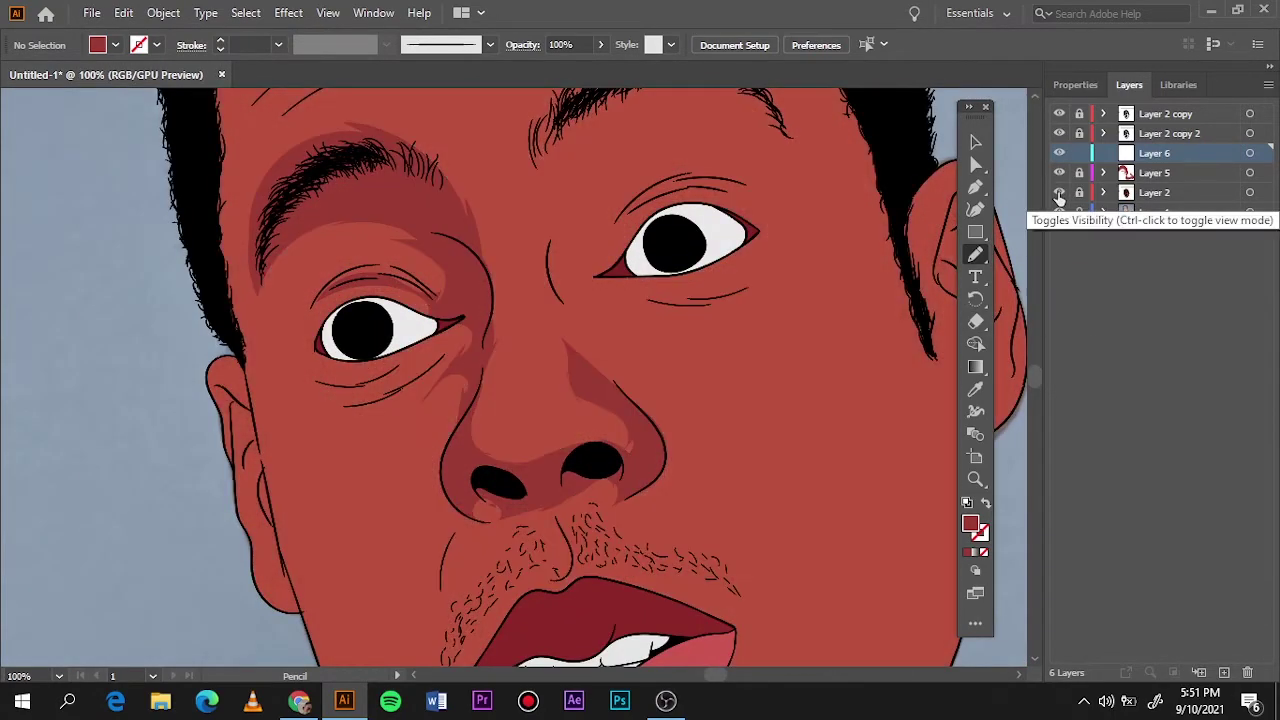
Choose a darker red fill for the next shading pass
key("i")
double_click(969, 523)
left_click(890, 222)
left_click(1166, 106)
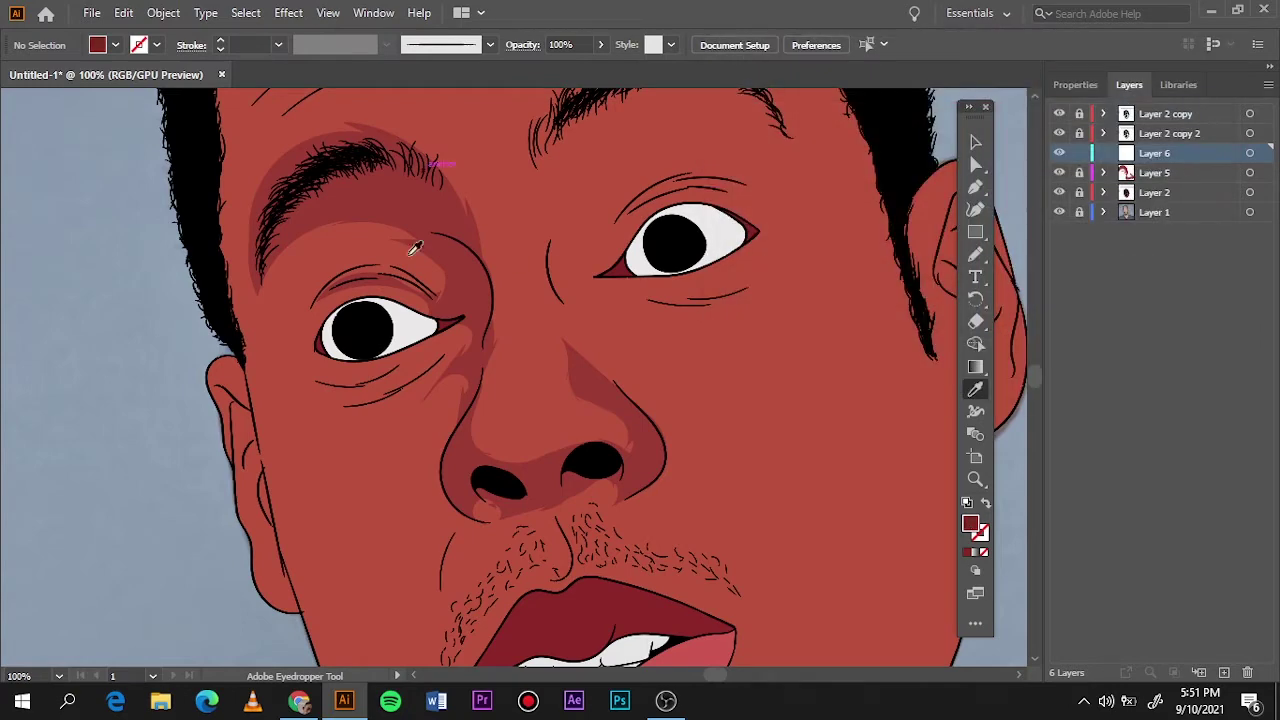
key("n")
left_click(1059, 172)
left_click(1059, 193)
left_click(1059, 192)
left_click(1059, 172)
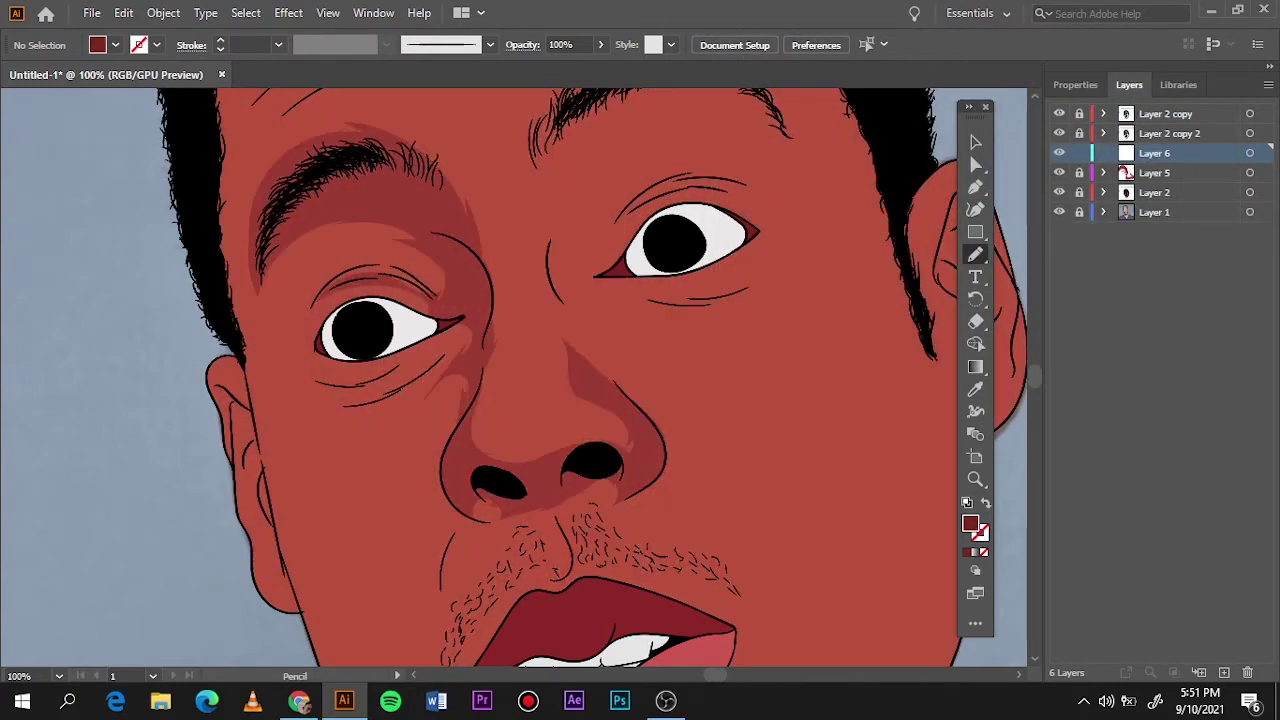
Draw darker shading around the left eye, nose side and nostril, then fit the portrait
left_click_drag(437, 326, 490, 370)
scroll(491, 486, "up", 3)
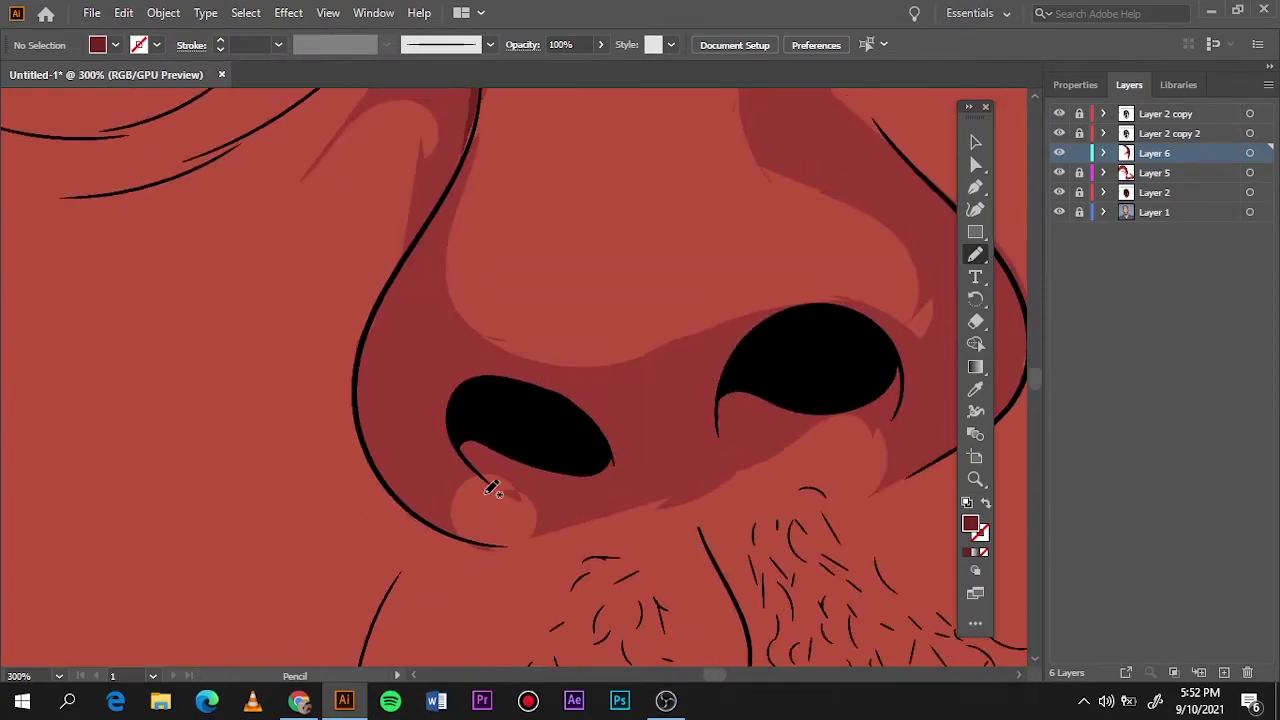
left_click(1059, 172)
left_click(1059, 192)
left_click(1059, 172)
left_click_drag(470, 402, 470, 400)
mouse_move(388, 316)
left_mouse_down()
mouse_move(495, 372)
mouse_move(749, 343)
mouse_move(671, 451)
mouse_move(460, 360)
left_mouse_up()
key("ctrl+0")
Hide the face fill and earlier shadows, then trace shadows down the left face and forehead wrinkle
left_click(1059, 211)
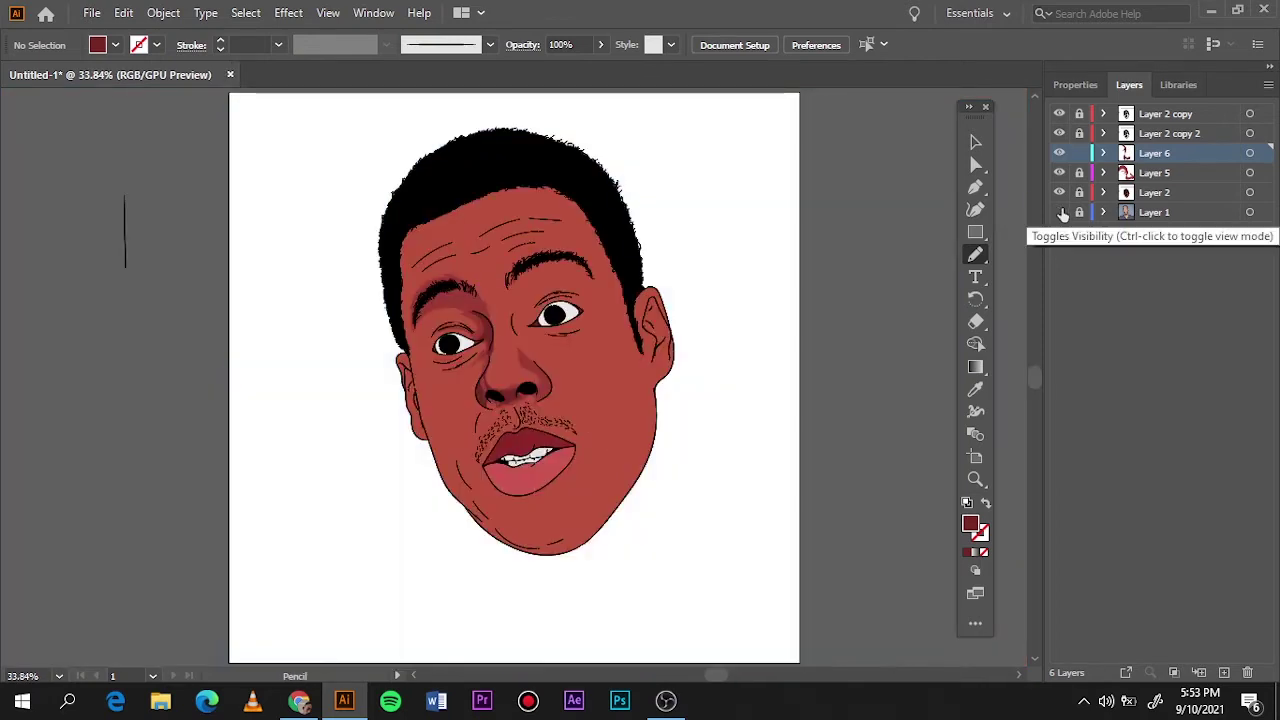
left_click(1059, 211)
left_click(1059, 192)
left_click(1059, 172)
key("ctrl+1")
scroll(440, 333, "up", 5)
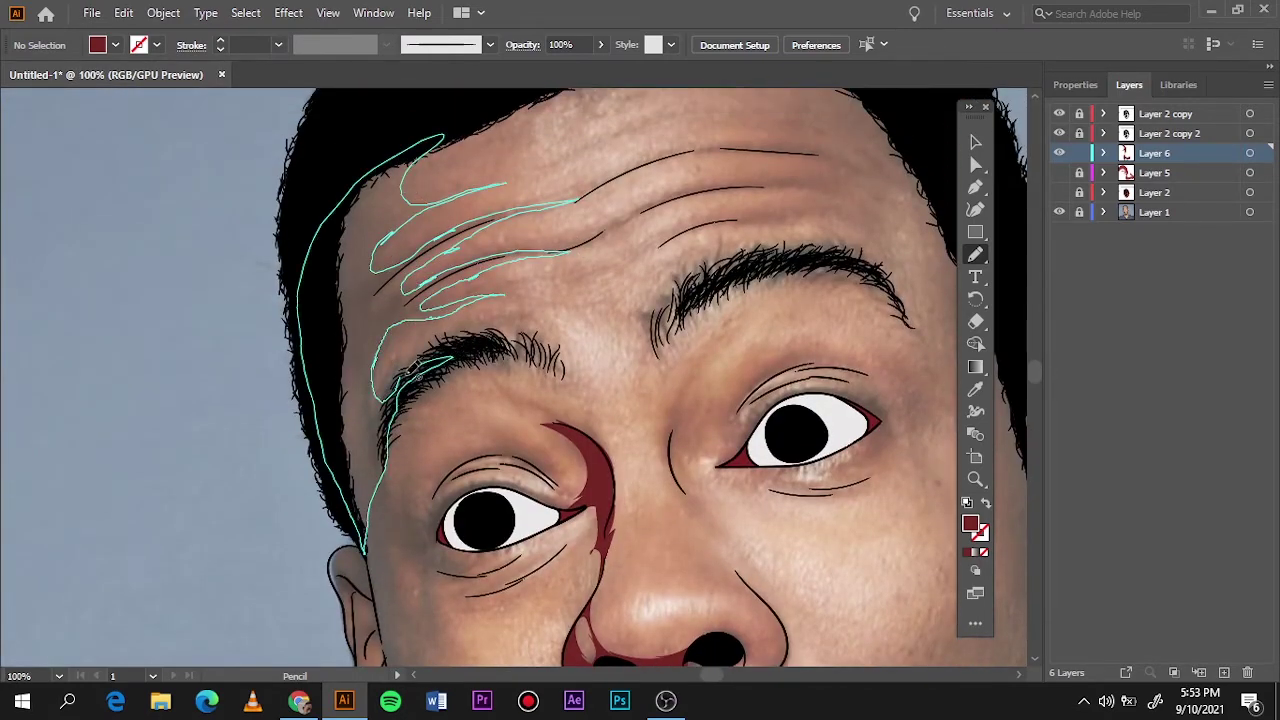
left_click_drag(421, 159, 430, 312)
left_click_drag(518, 287, 368, 362)
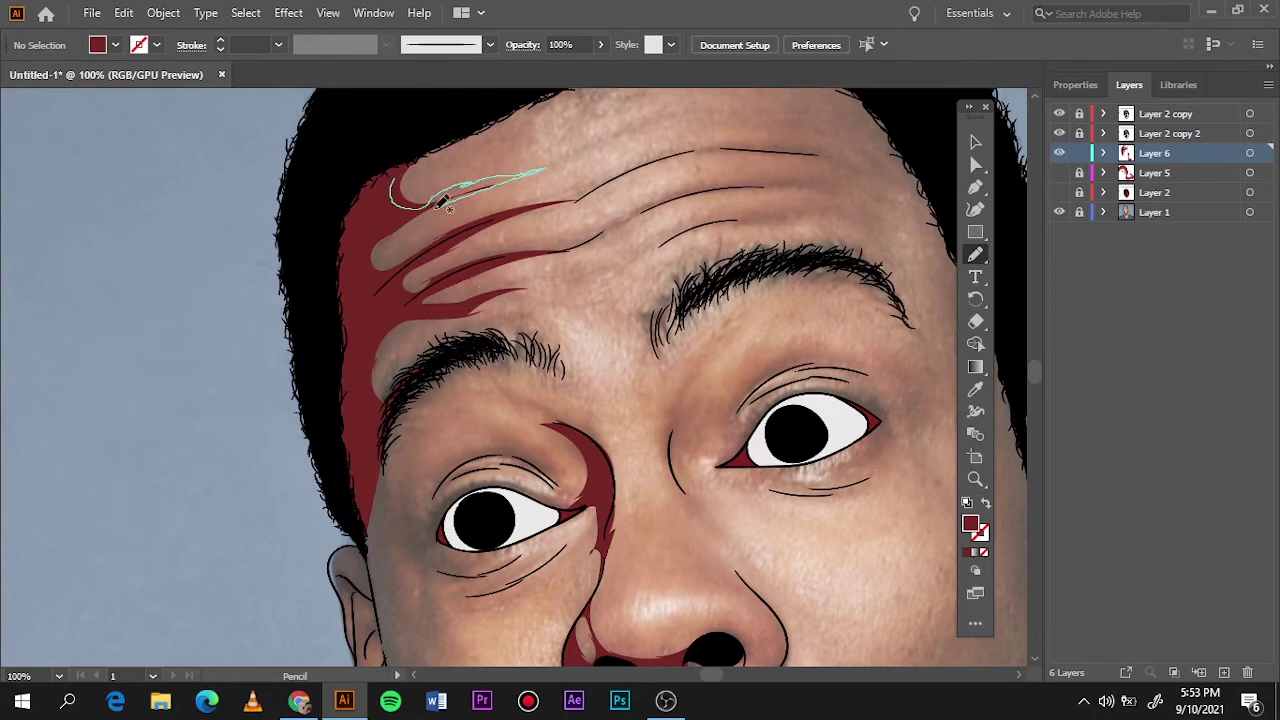
left_click_drag(443, 203, 492, 178)
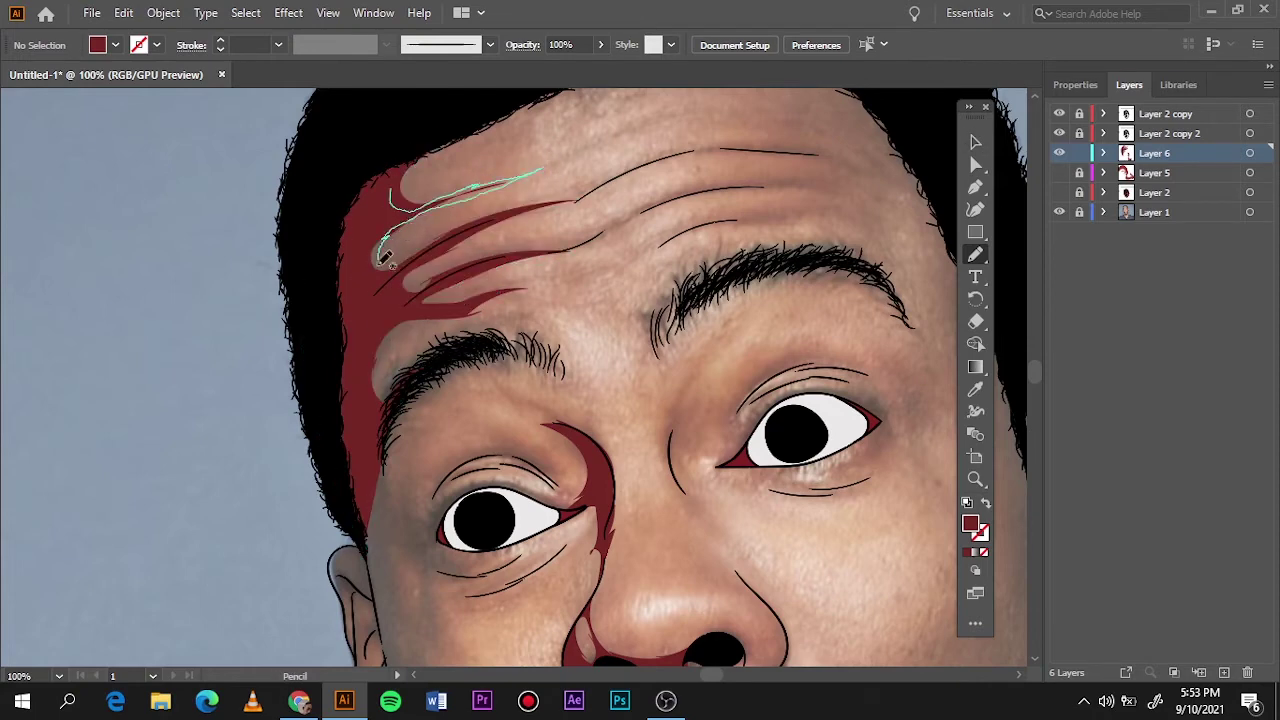
left_click_drag(385, 258, 380, 300)
Preview the portrait, then add shadows on the outer cheek and from temple to jawline
key("ctrl+0")
left_click(1059, 192)
left_click(1059, 212)
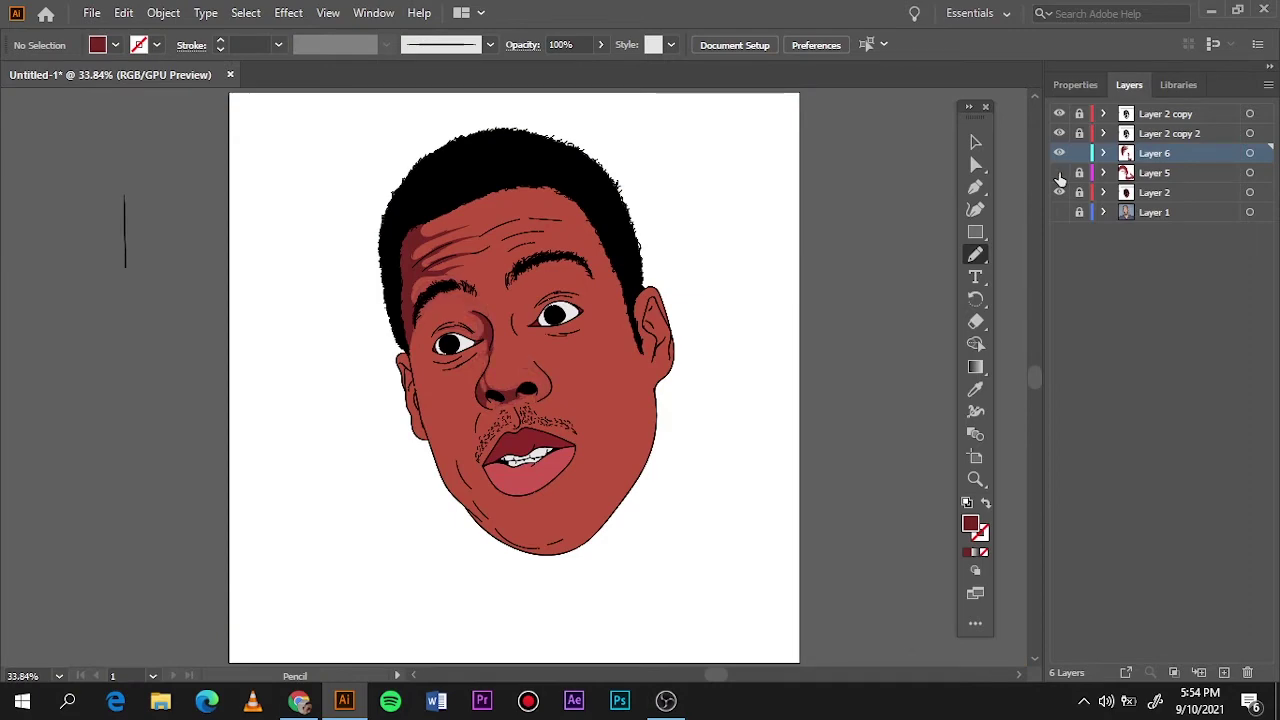
left_click(1059, 192)
left_click(1059, 212)
key("ctrl+1")
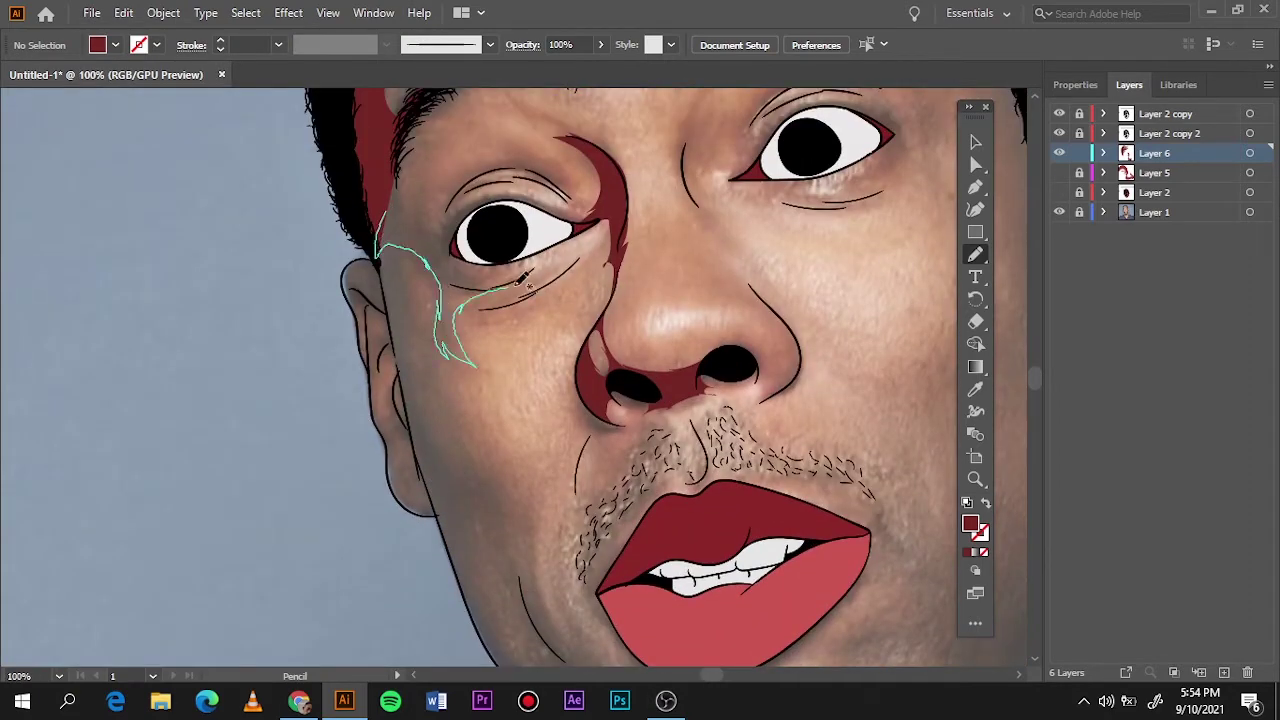
left_click_drag(440, 312, 452, 537)
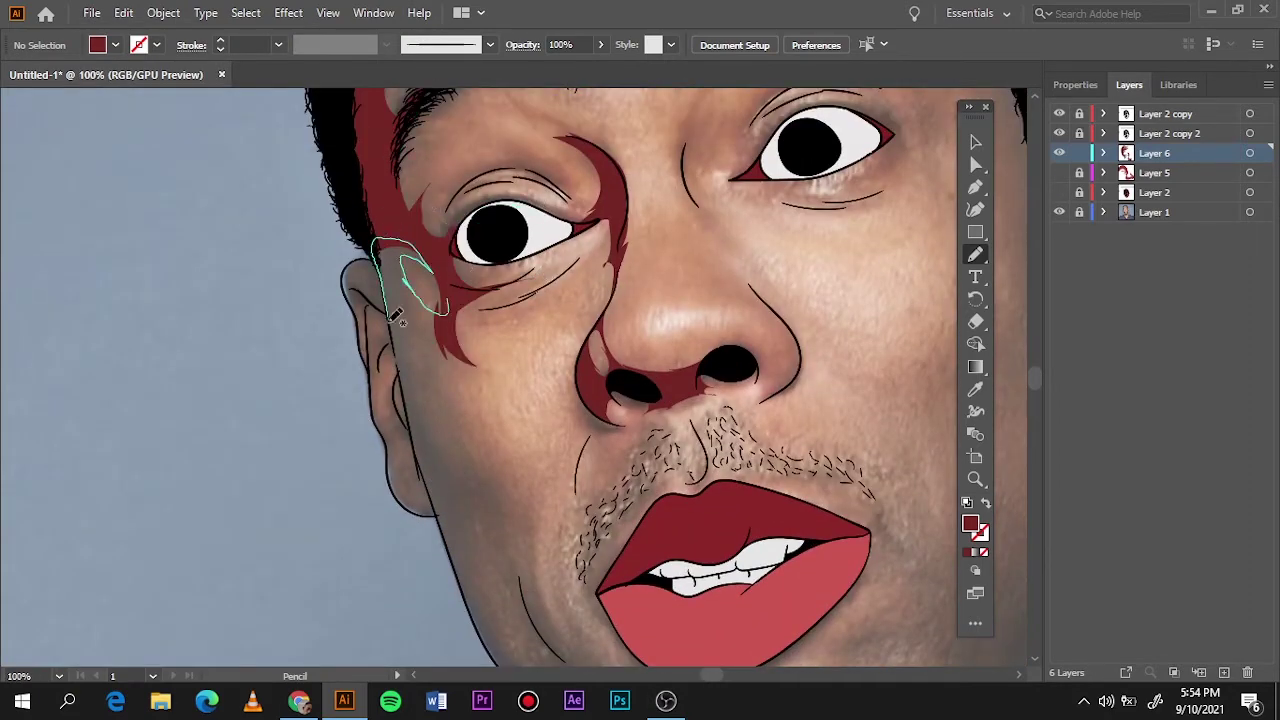
left_click_drag(444, 348, 479, 376)
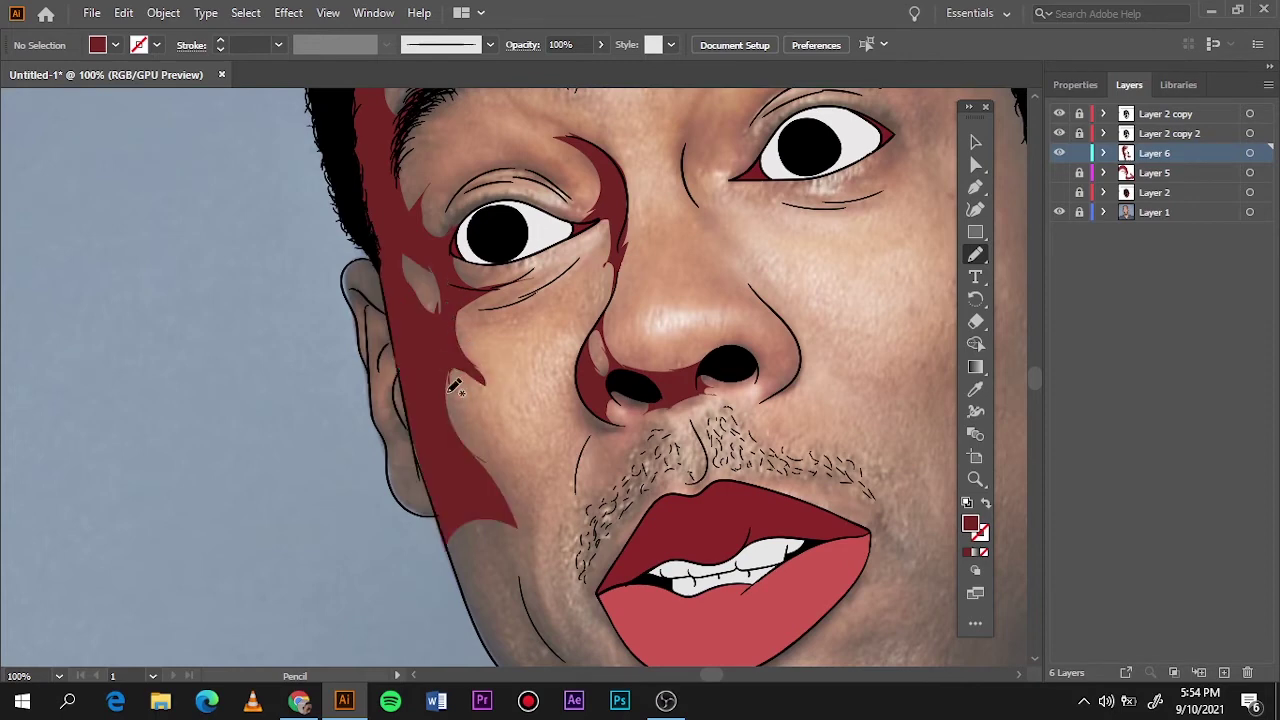
Draw shadow shapes along the left and lower jawline, curving around the chin
key("ctrl+0")
key("ctrl+1")
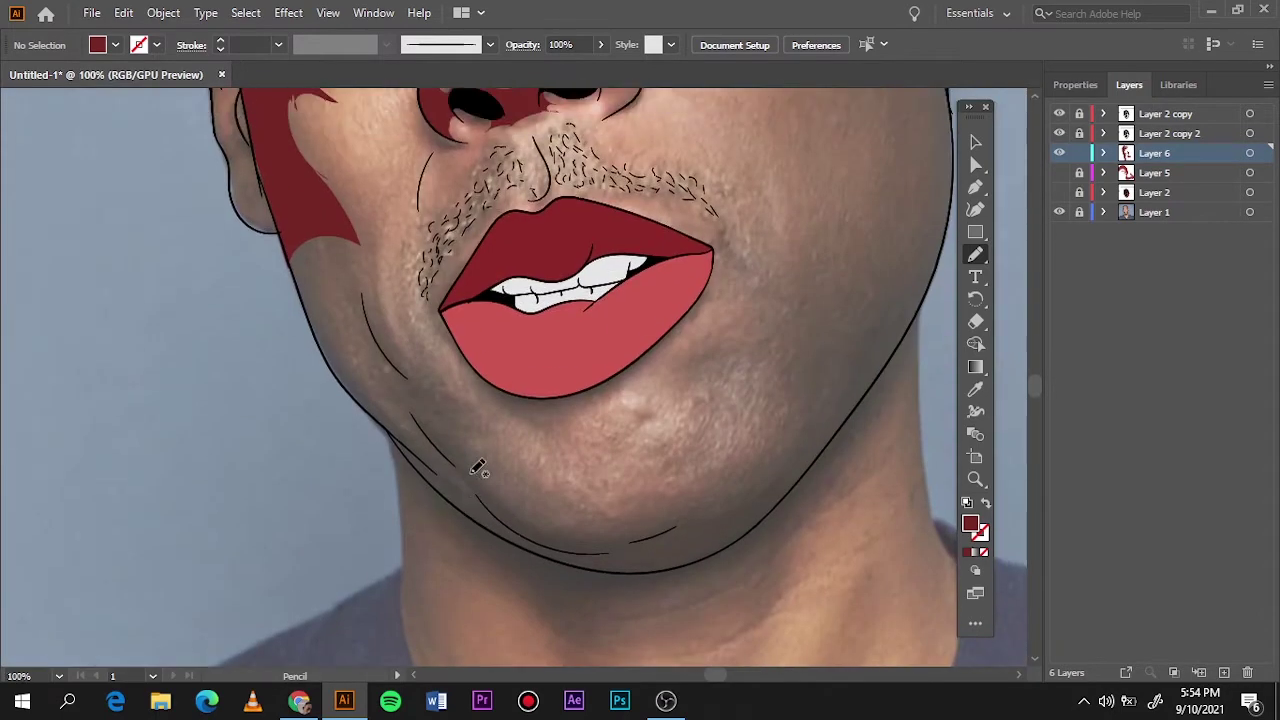
left_click_drag(417, 437, 381, 348)
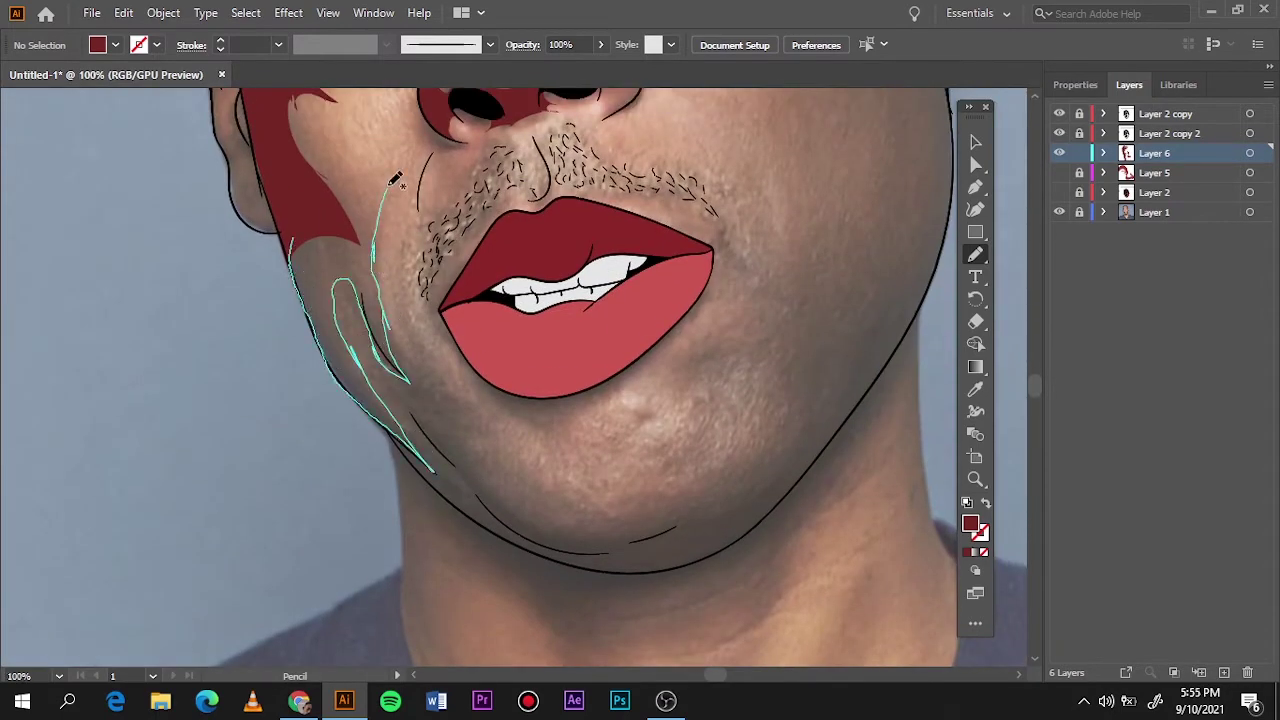
left_click_drag(284, 222, 298, 268)
left_click_drag(381, 396, 403, 366)
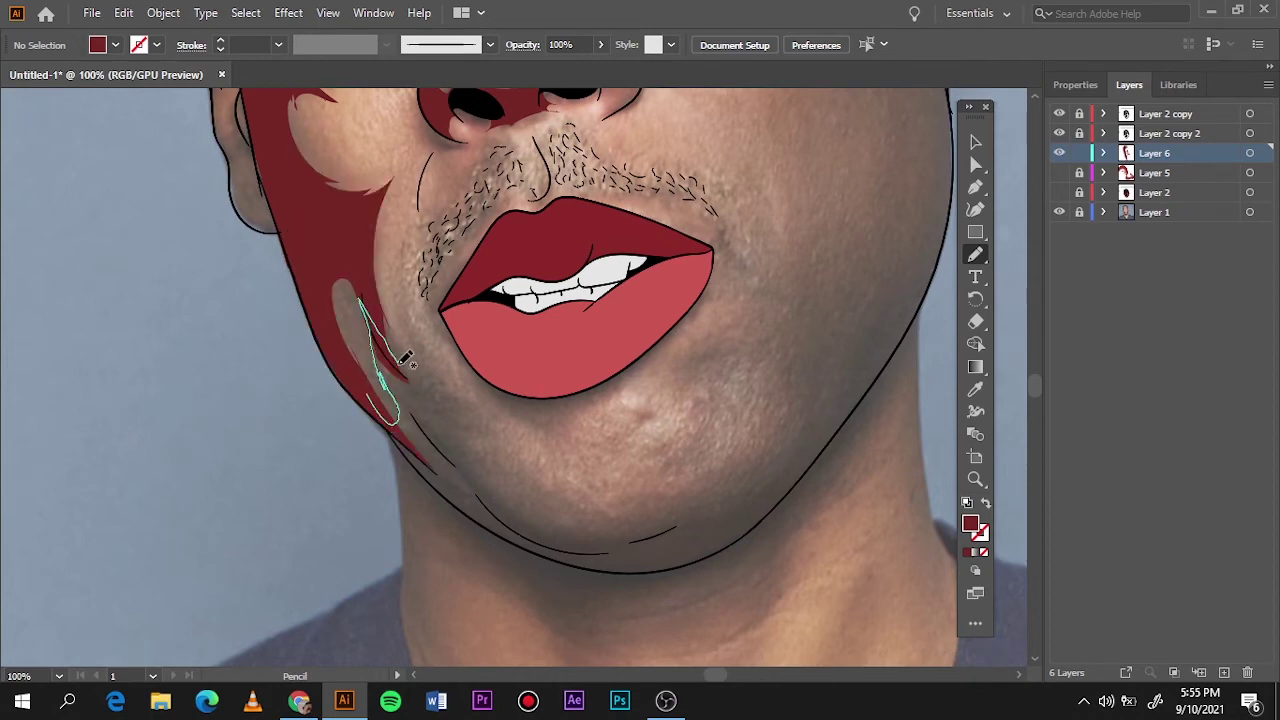
left_click_drag(405, 447, 533, 547)
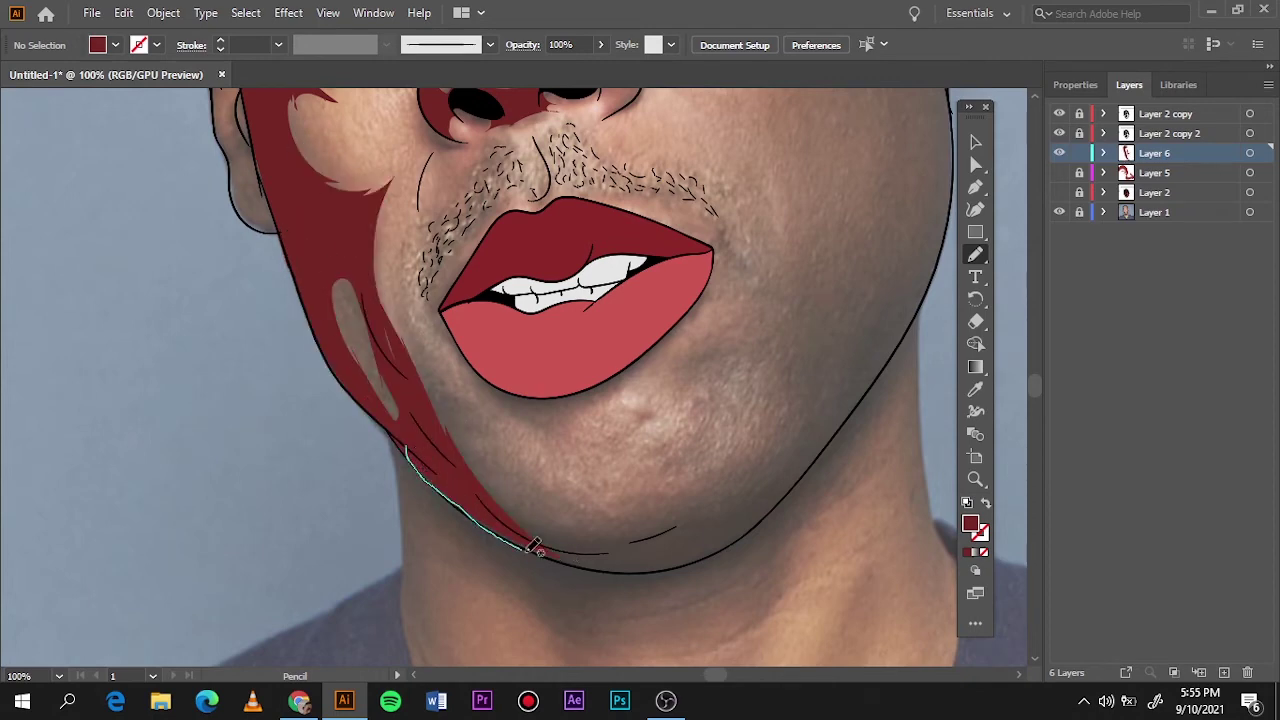
left_click_drag(621, 556, 632, 566)
left_click_drag(404, 322, 640, 516)
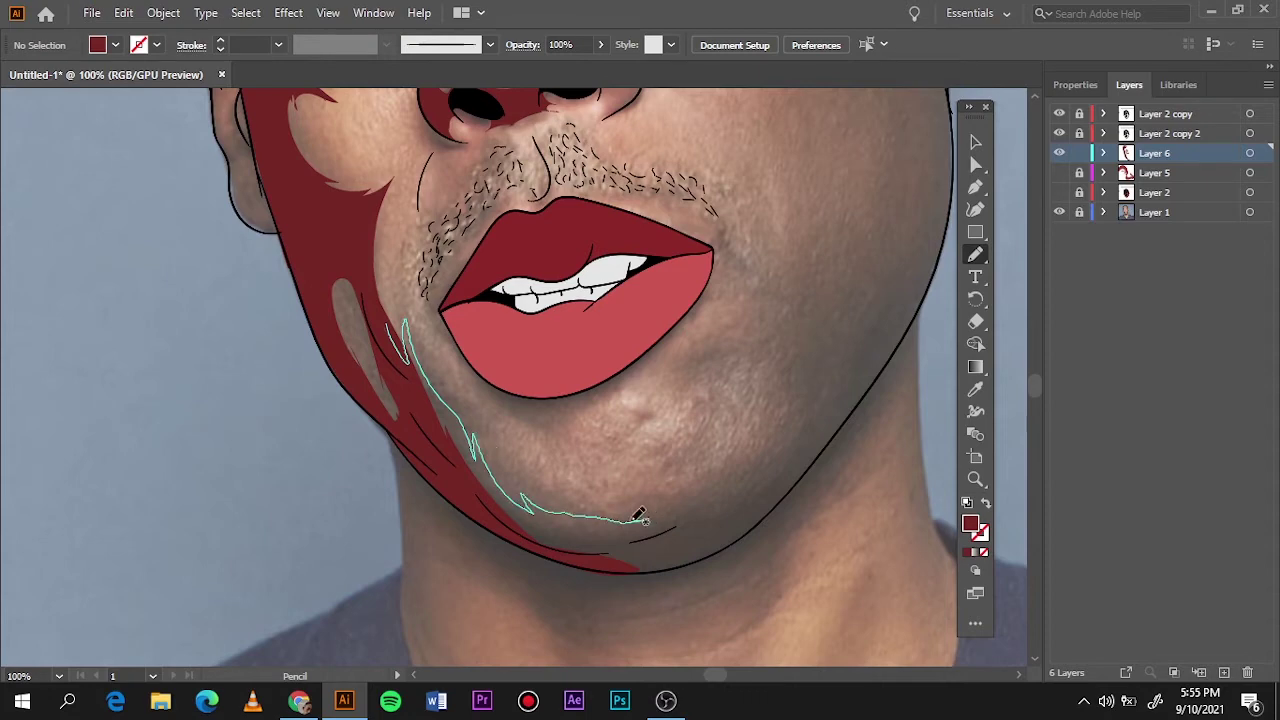
left_click_drag(748, 530, 752, 524)
mouse_move(740, 425)
left_mouse_down()
mouse_move(725, 455)
mouse_move(736, 432)
left_mouse_up()
Preview the result, then outline a closed shadow on the right chin and cheek
key("ctrl+0")
left_click(1059, 192)
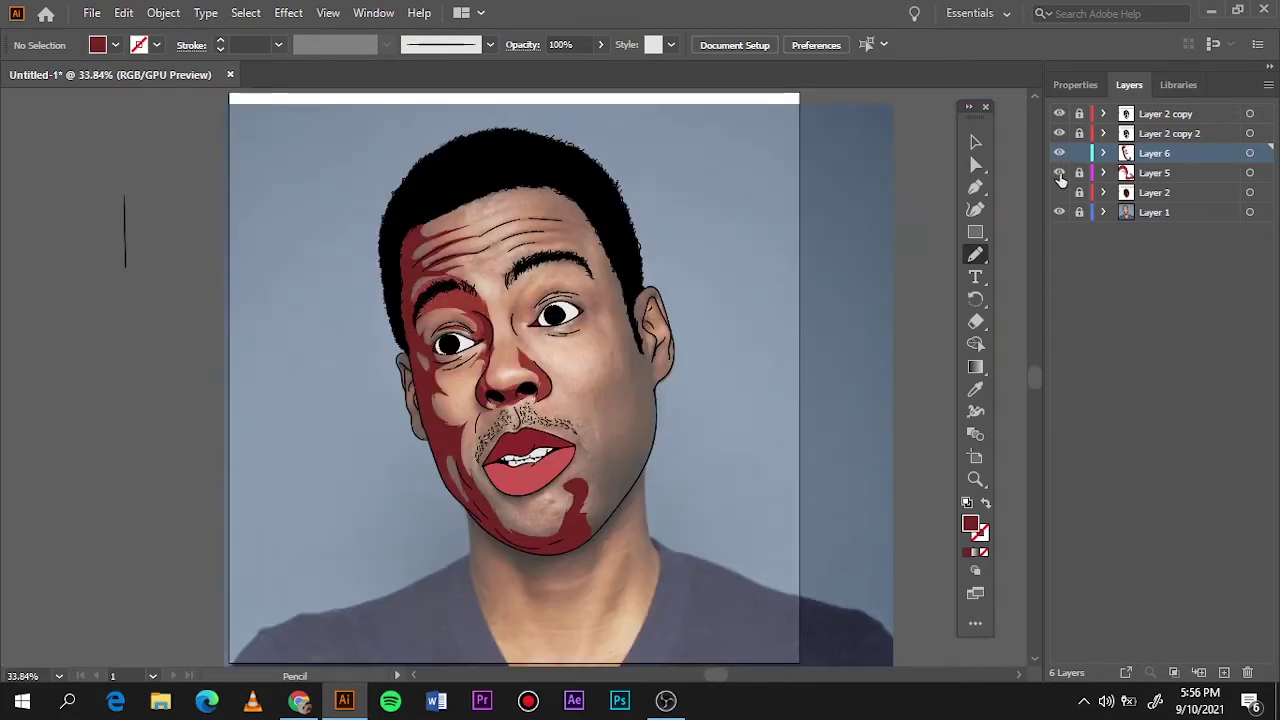
left_click(1059, 172)
left_click(1059, 212)
left_click(1059, 212)
left_click(1059, 192)
key("ctrl+1")
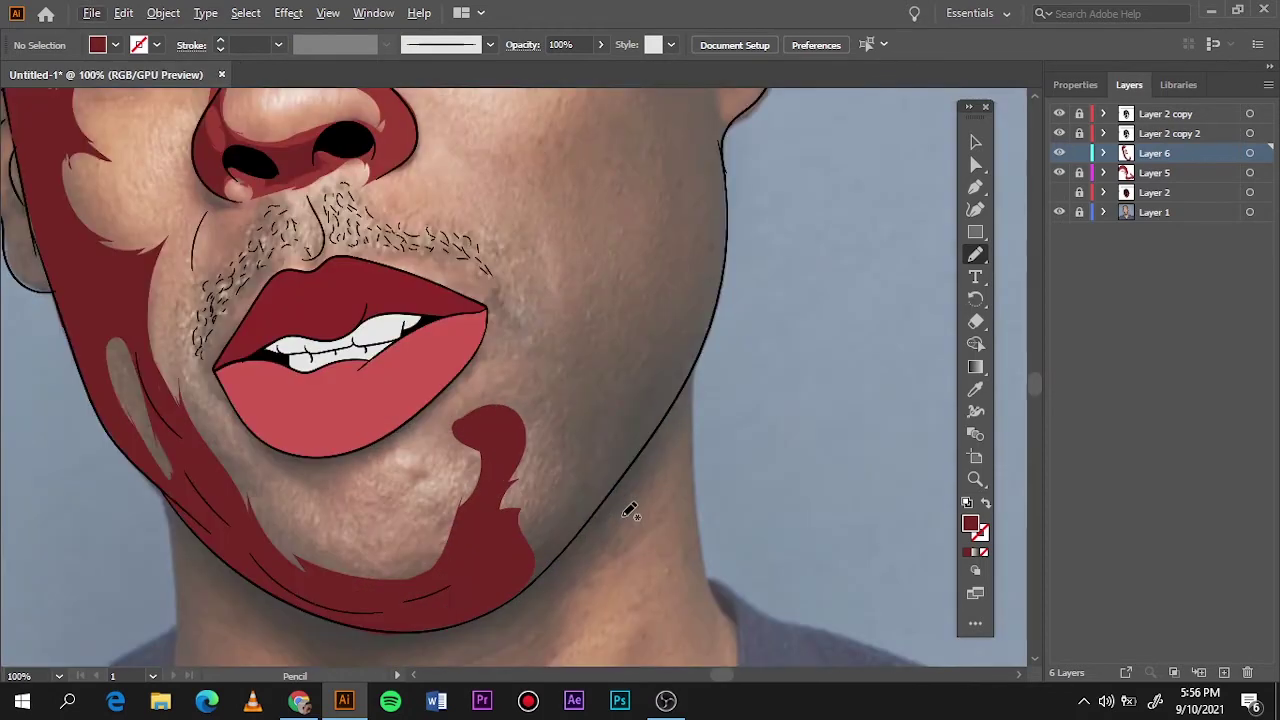
left_click_drag(499, 523, 565, 462)
left_click_drag(520, 357, 695, 303)
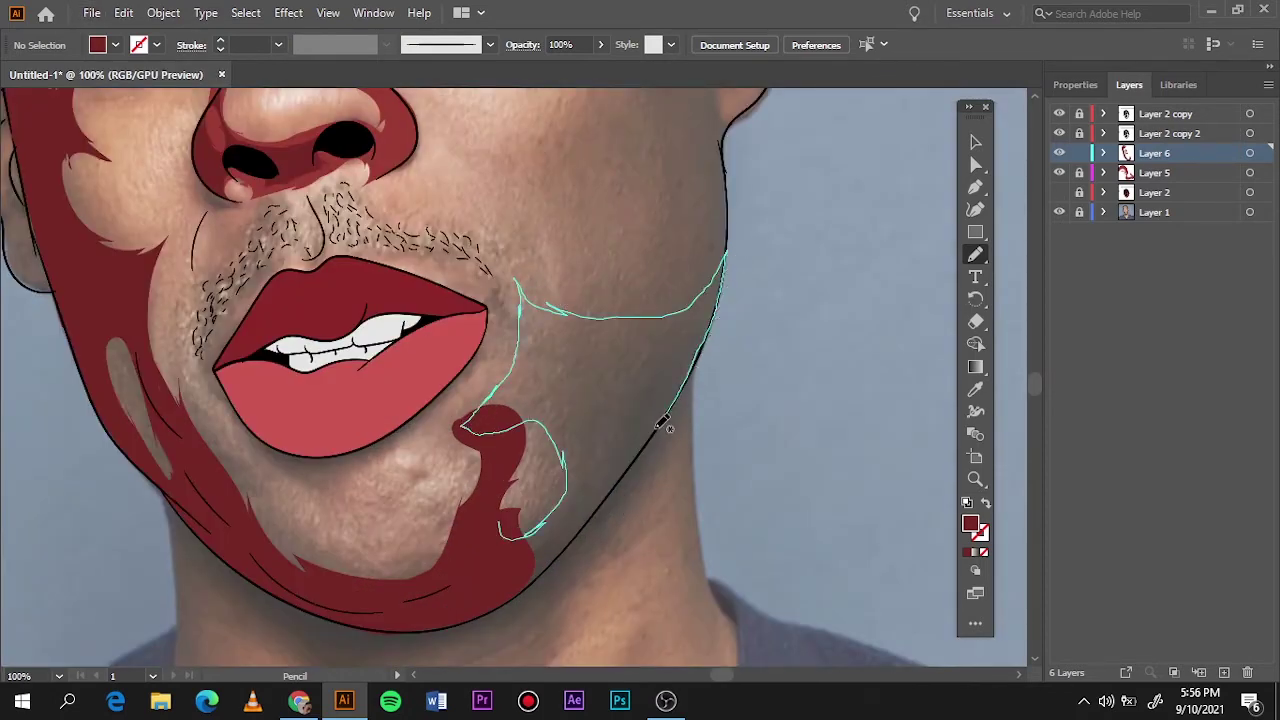
left_click_drag(663, 425, 480, 530)
Add shadows from the chin up to the sideburn, the right temple and around the right eye
key("ctrl+0")
key("ctrl+1")
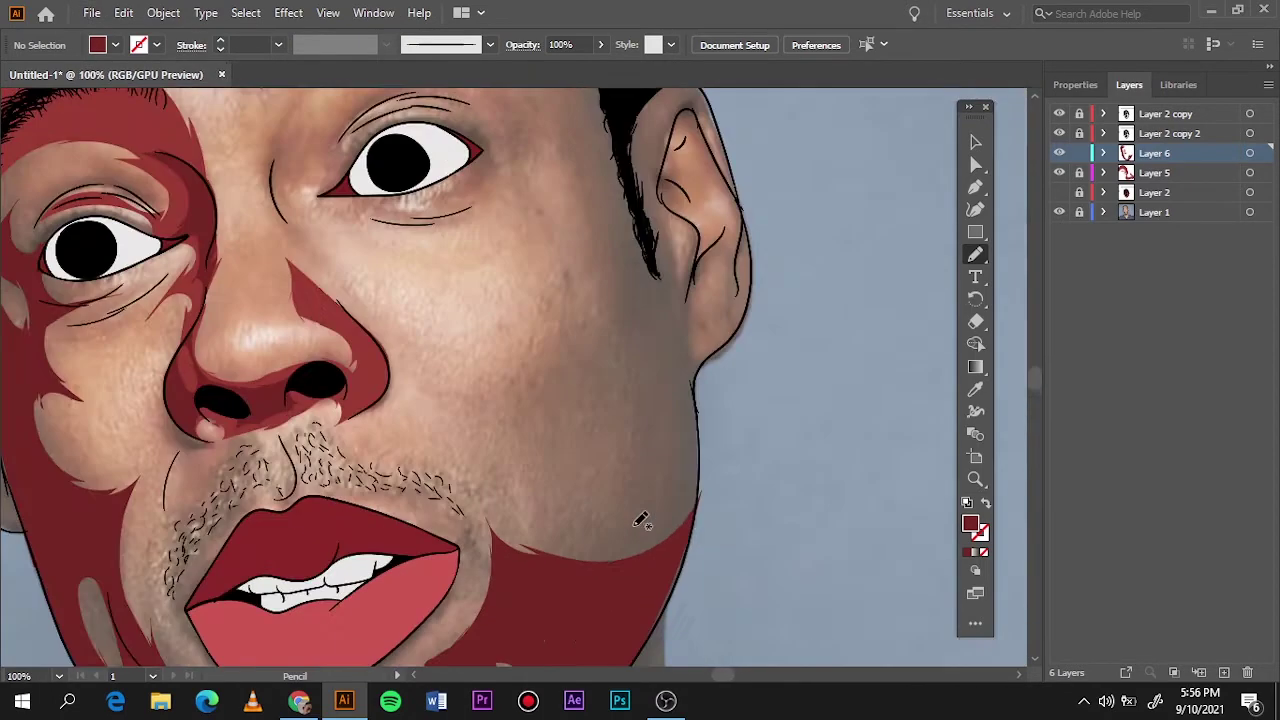
left_click_drag(593, 557, 688, 362)
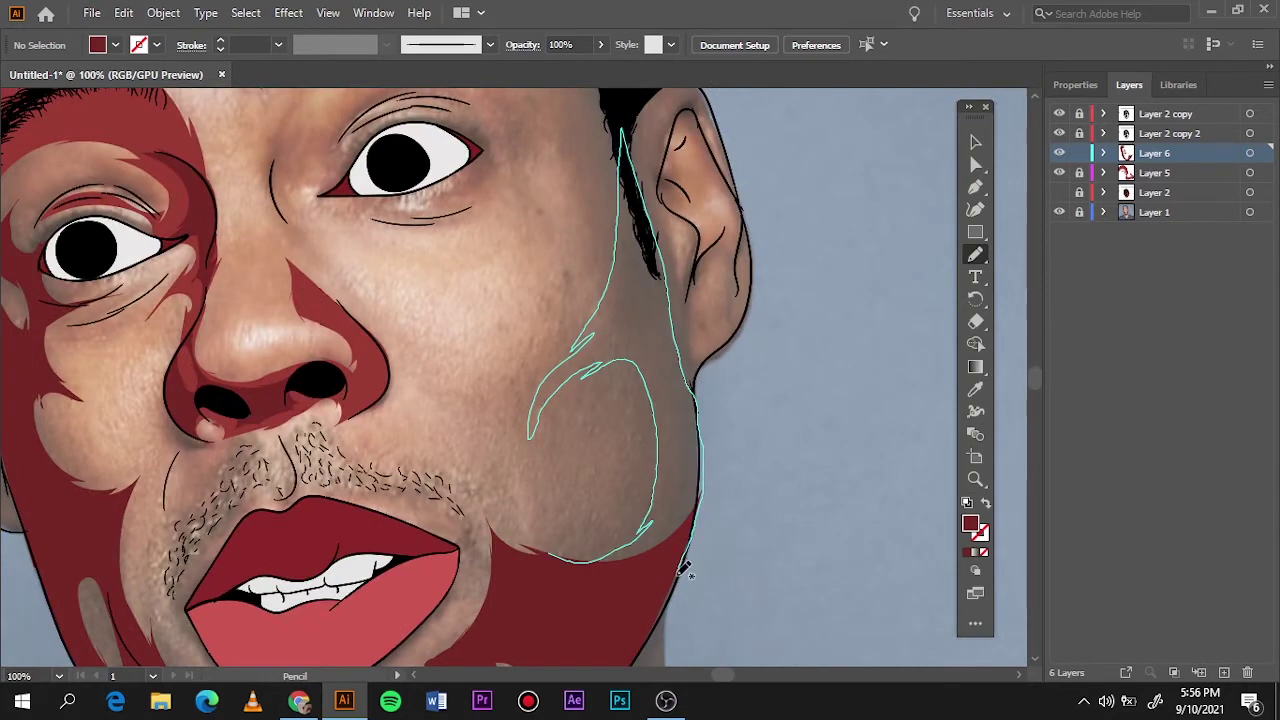
left_click_drag(687, 568, 588, 562)
scroll(581, 566, "up", 5)
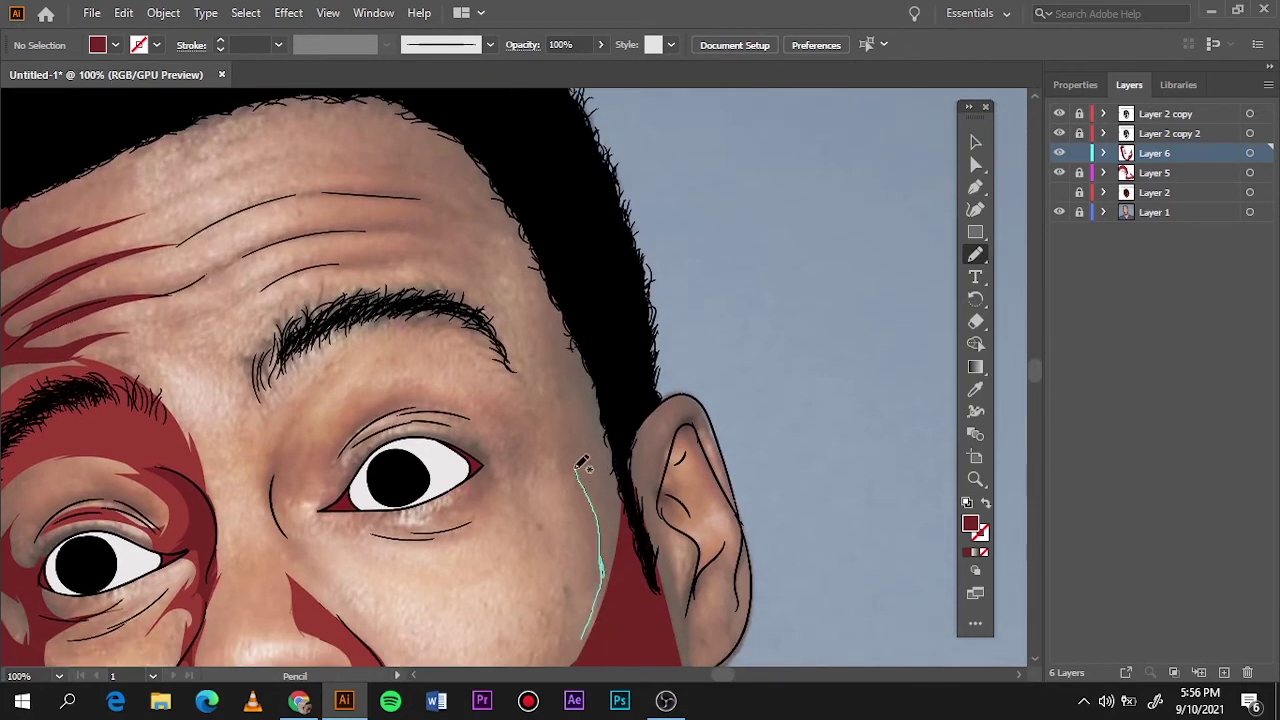
left_click_drag(578, 468, 546, 418)
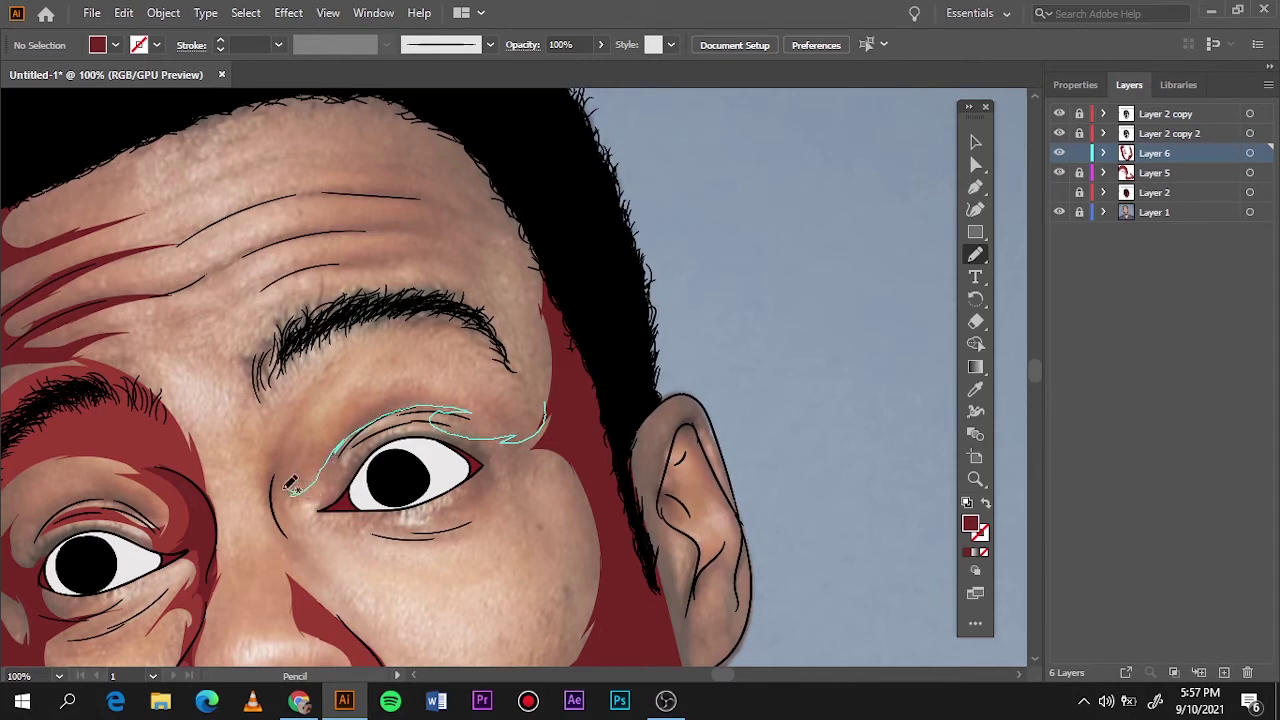
left_click_drag(496, 497, 563, 400)
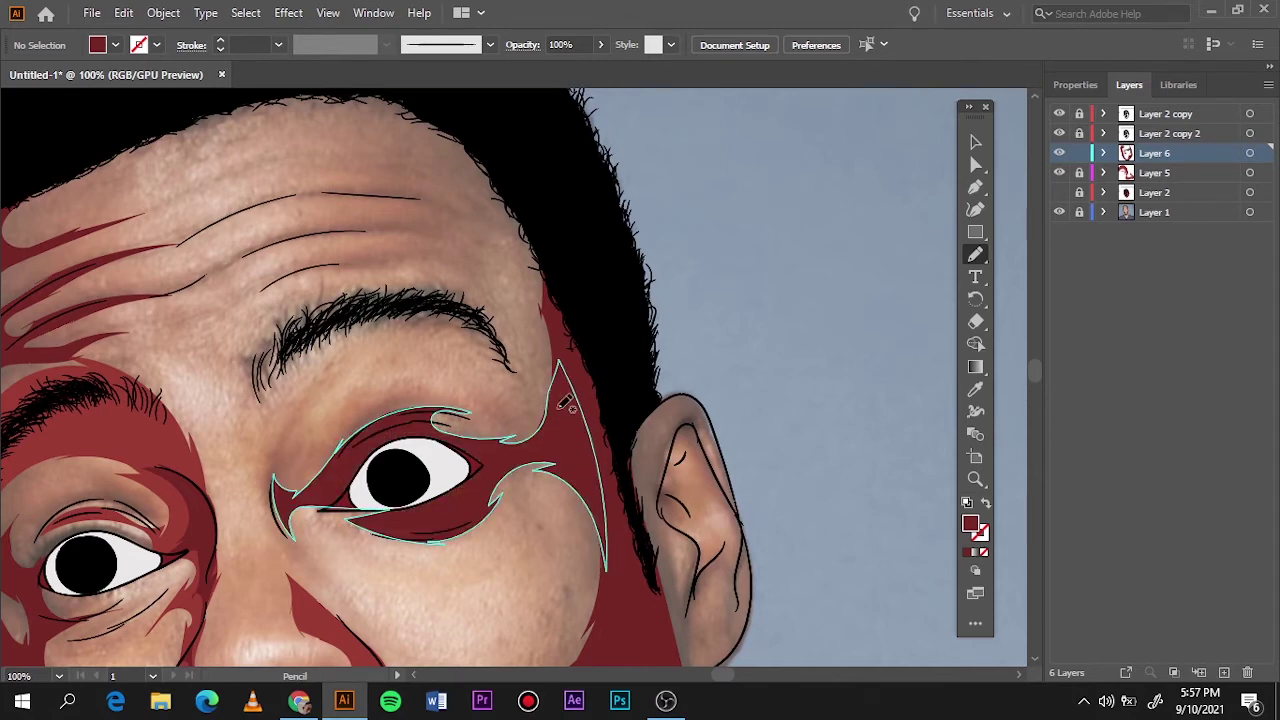
key("ctrl+0")
Lock the finished shadow layer, add new Layer 7 and set its dark-red fill colour
left_click(1059, 212)
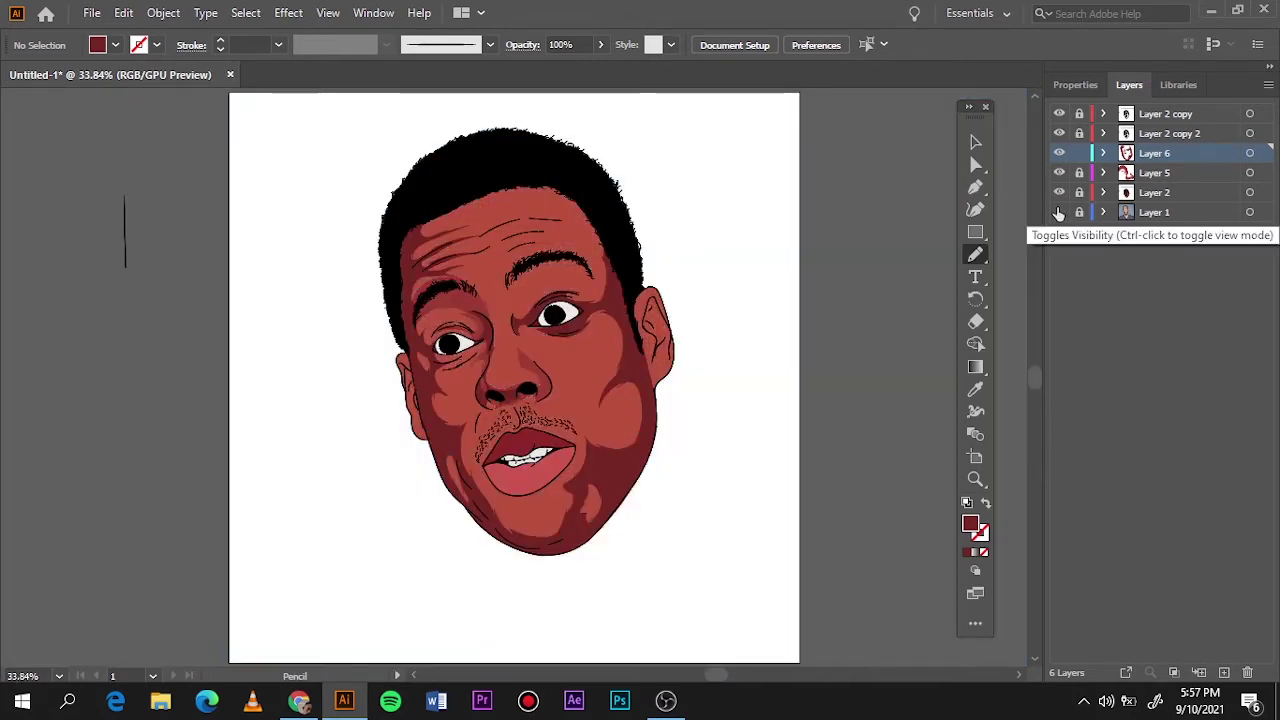
left_click(1079, 153)
left_click(1154, 172)
key("ctrl+l")
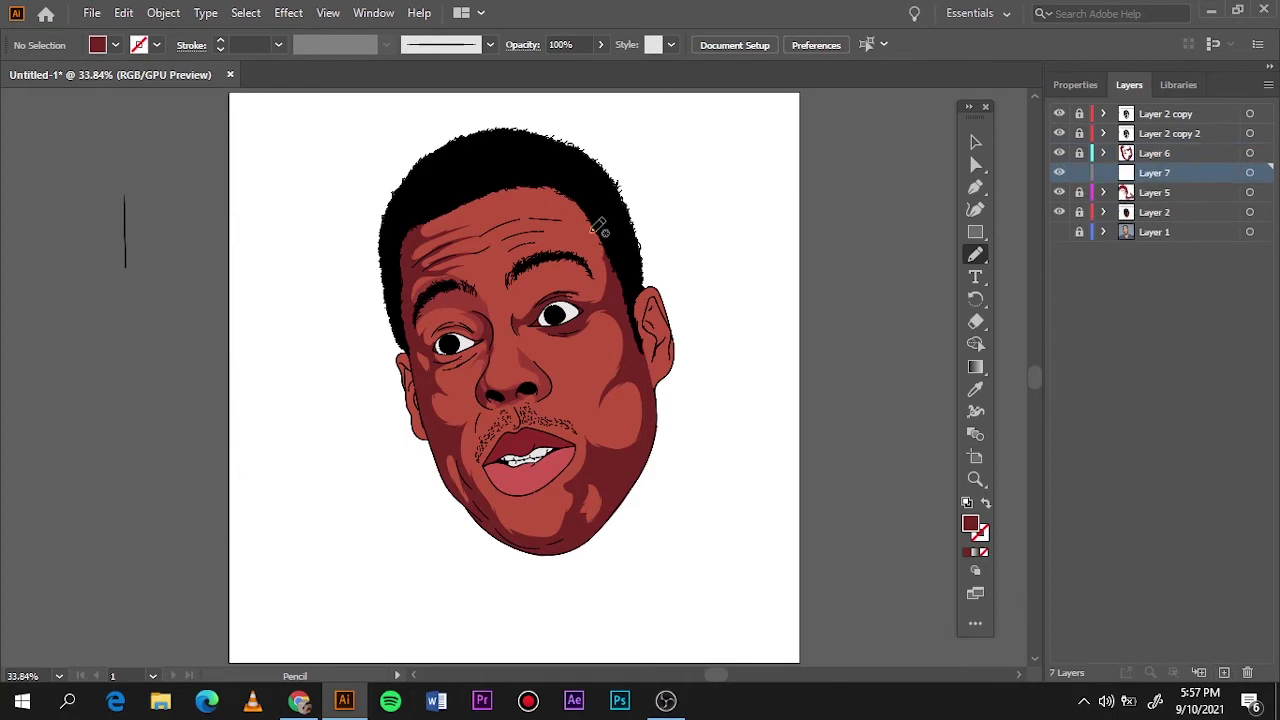
key("ctrl+1")
double_click(970, 524)
left_click(1137, 106)
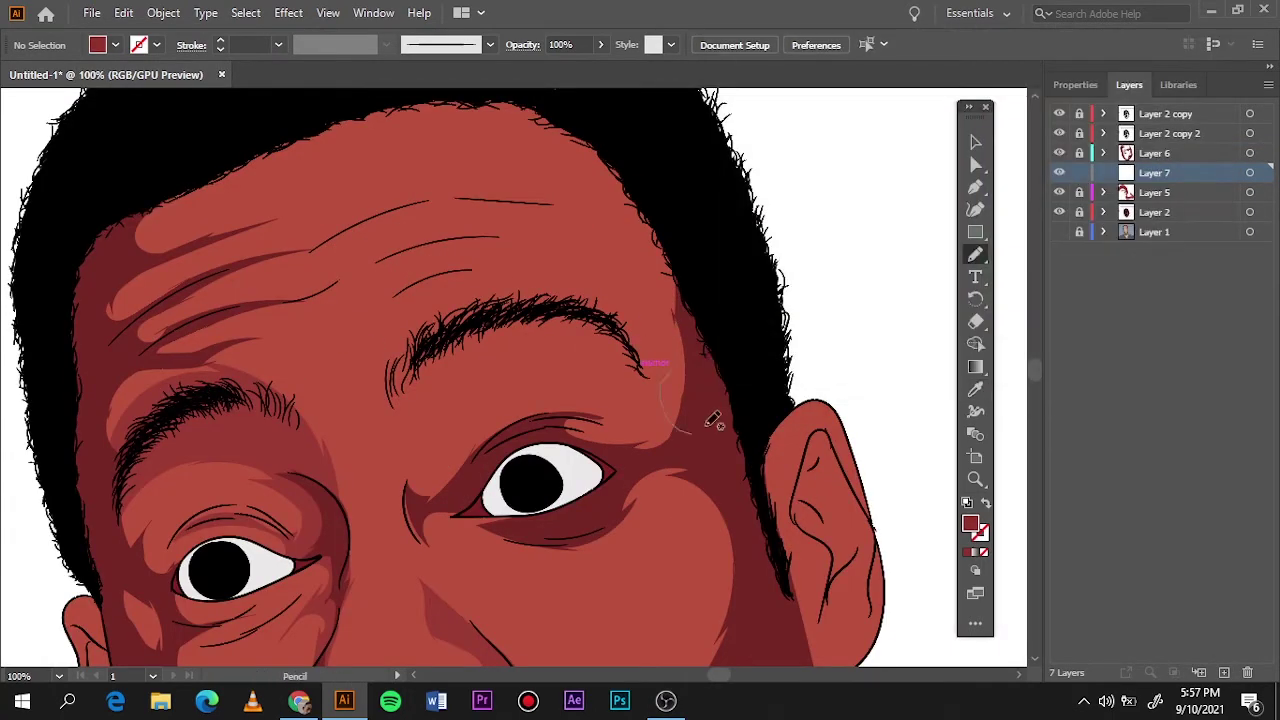
left_click(1059, 212)
left_click(1059, 232)
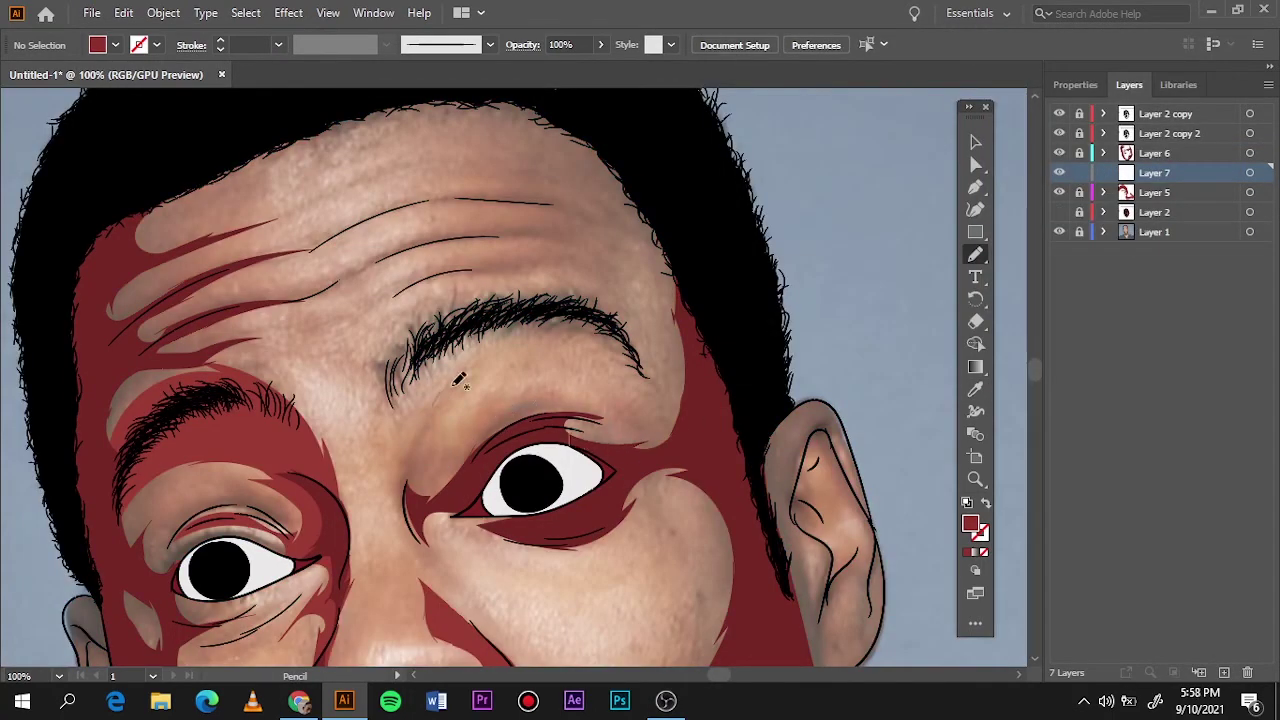
Trace shadows above the right eye, along the brow ridge and across the forehead
left_click_drag(443, 549, 443, 462)
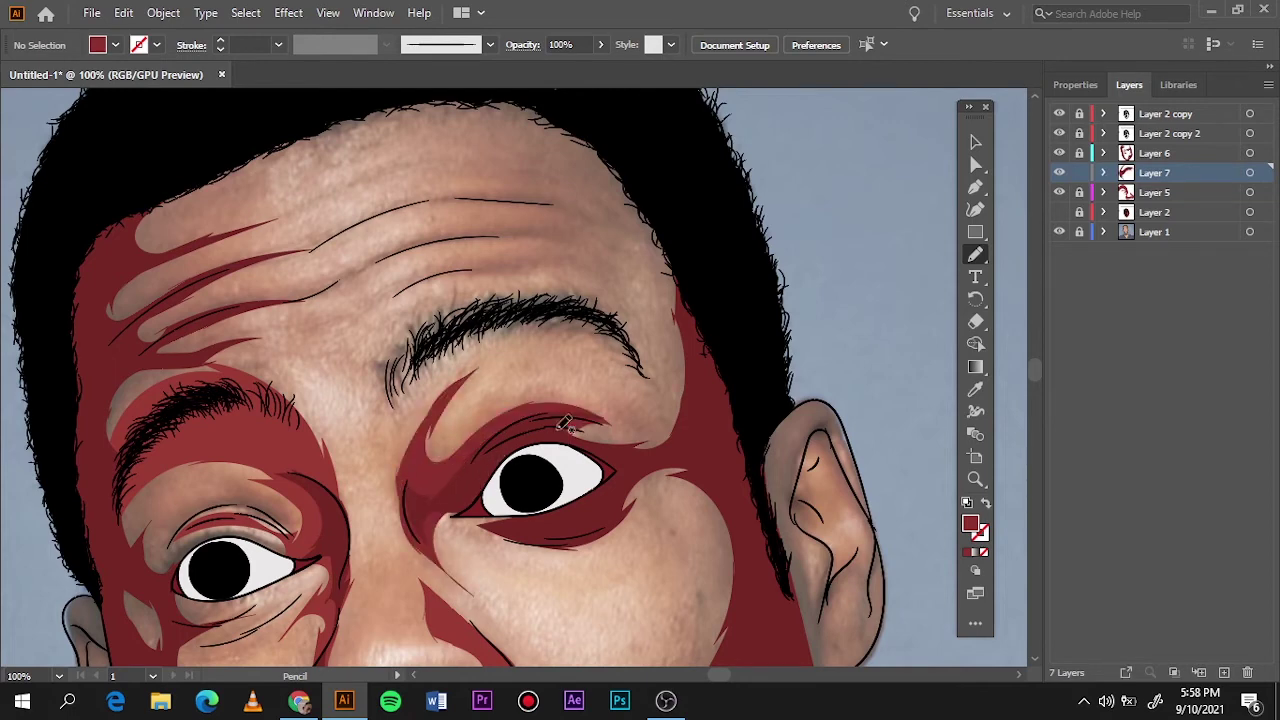
left_click_drag(630, 124, 566, 446)
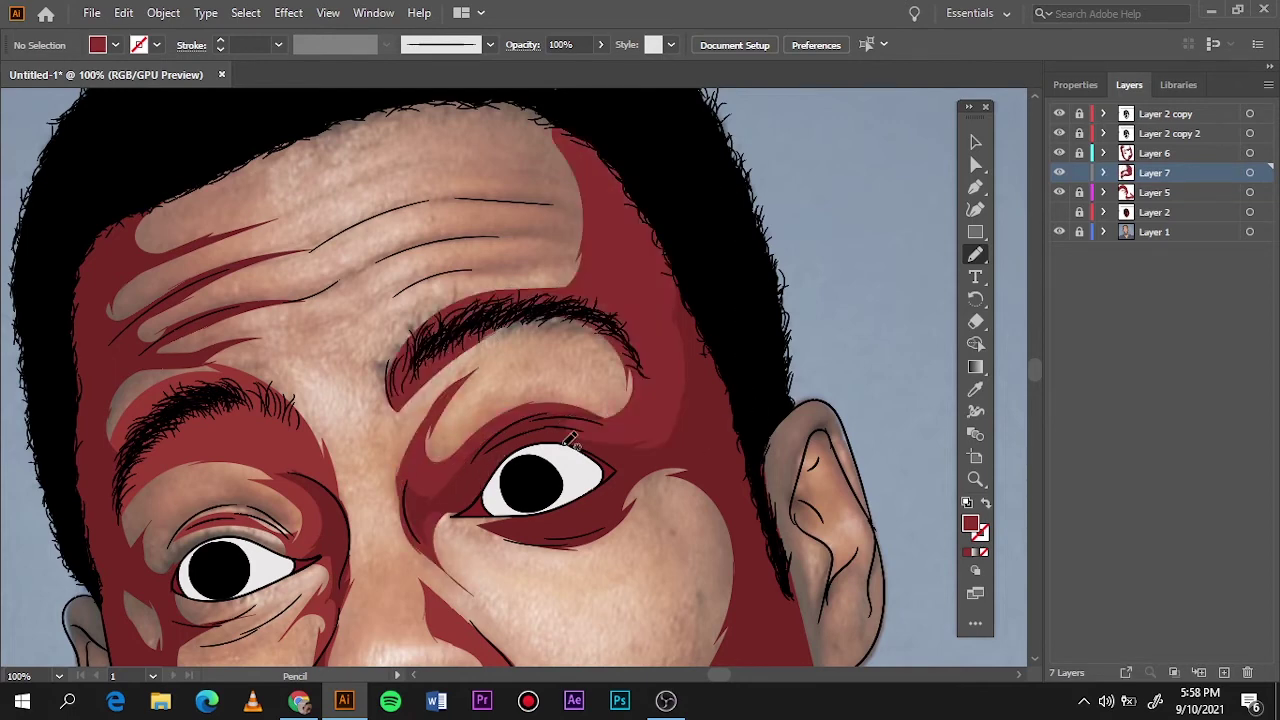
scroll(570, 440, "left", 1)
scroll(622, 475, "up", 4)
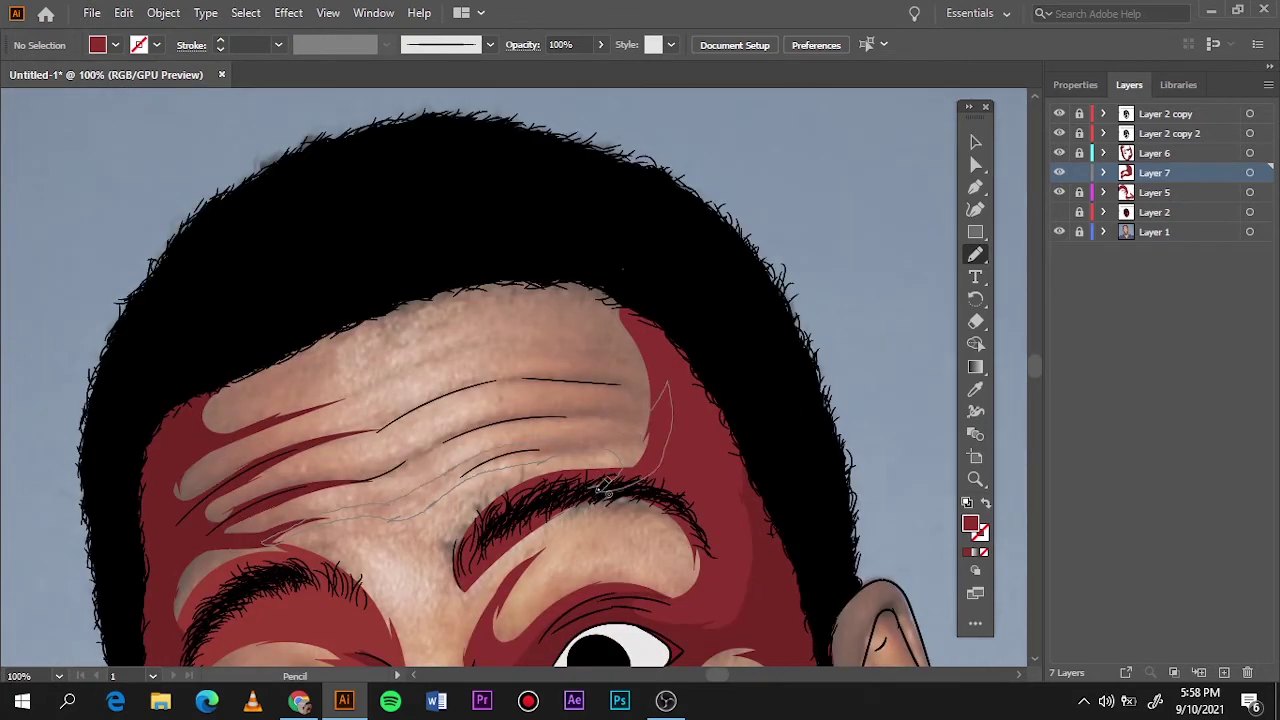
mouse_move(605, 488)
left_mouse_down()
mouse_move(292, 525)
mouse_move(300, 490)
mouse_move(210, 515)
left_mouse_up()
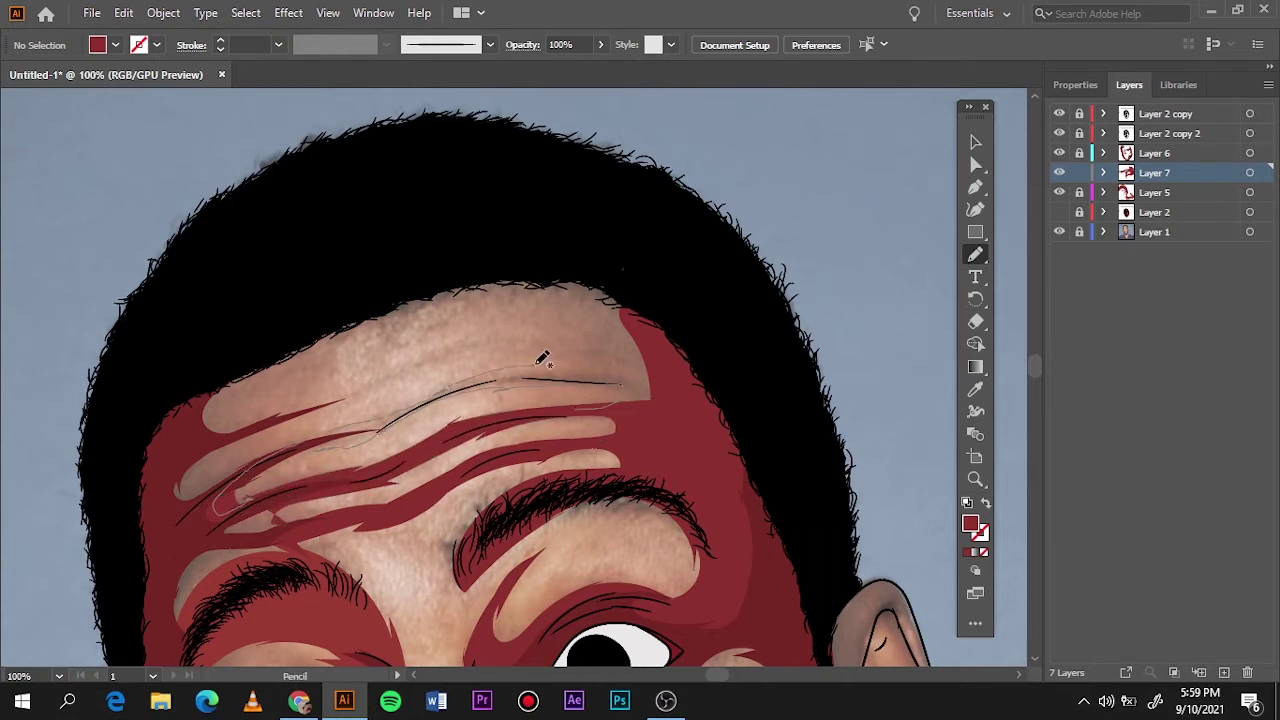
left_click_drag(543, 358, 378, 436)
left_click_drag(442, 362, 537, 262)
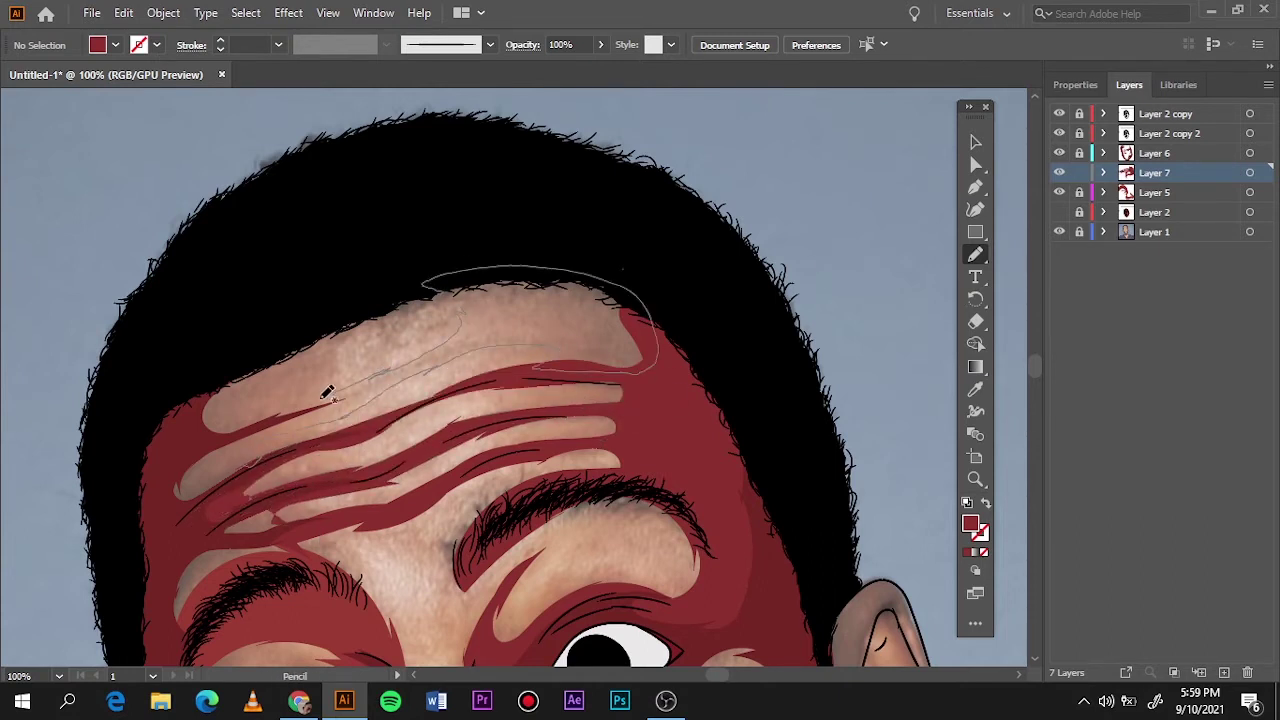
left_click_drag(327, 392, 330, 400)
key("ctrl+0")
Compare the shading with and without the reference photo, and check the shadow fill colour
left_click(1060, 232)
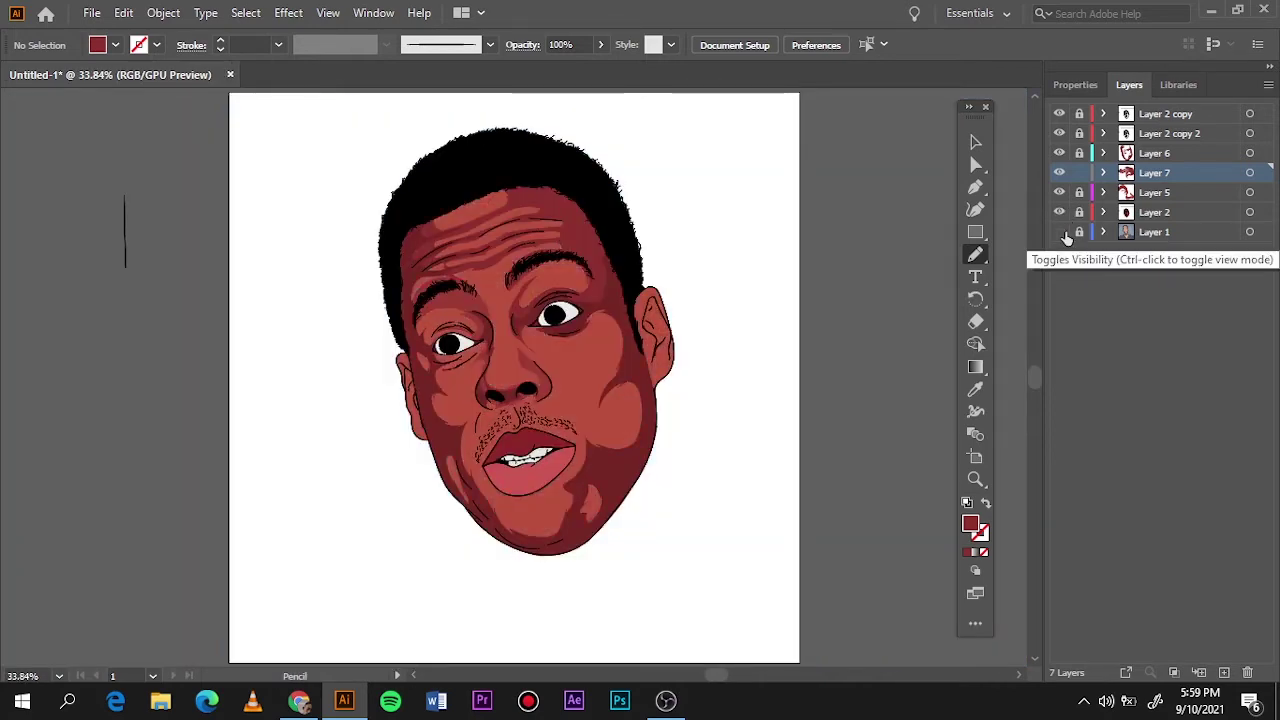
left_click(1060, 232)
left_click(1060, 212)
left_click(1060, 212)
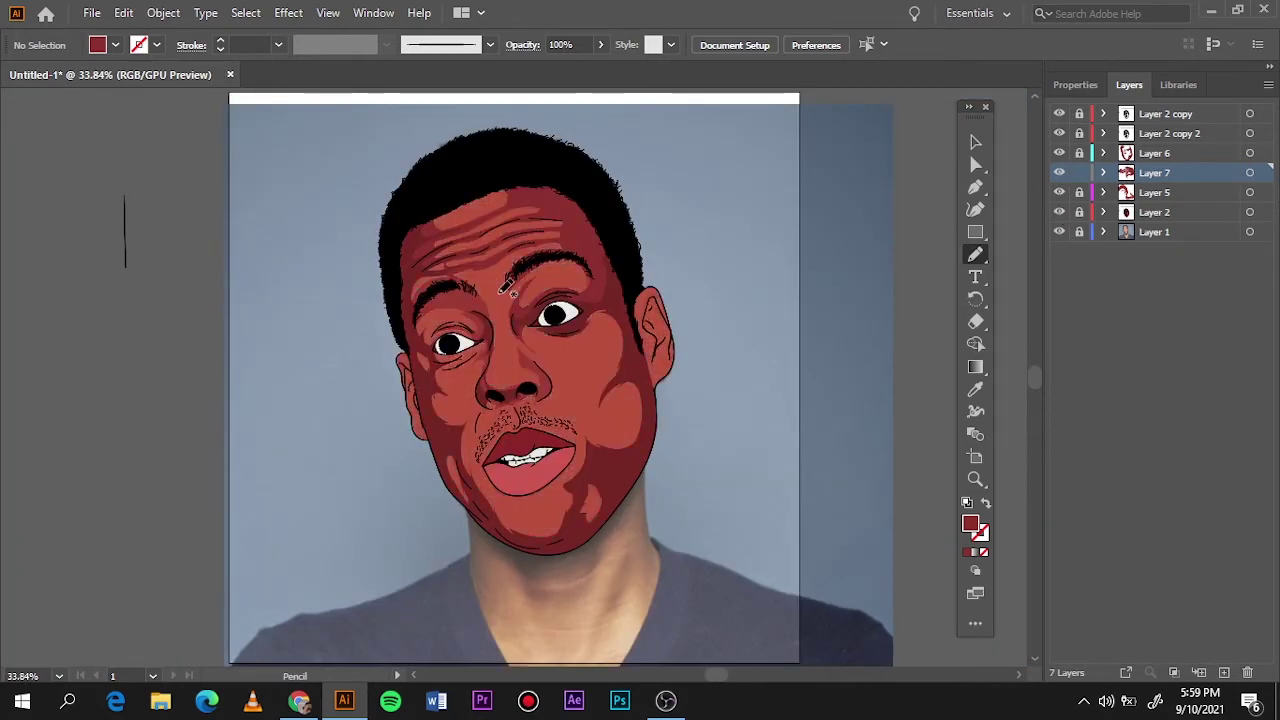
key("ctrl+1")
key("ctrl+a")
key("i")
double_click(972, 524)
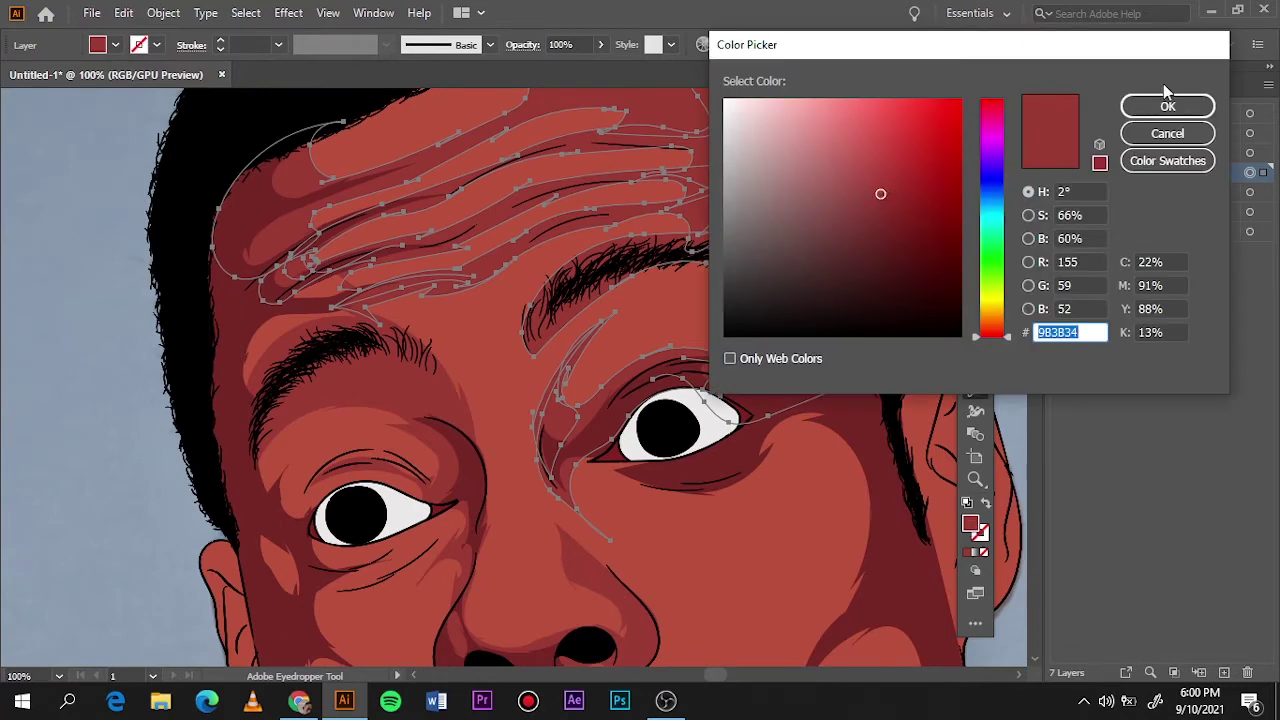
key("Return")
key("v")
key("ctrl+shift+a")
key("ctrl+0")
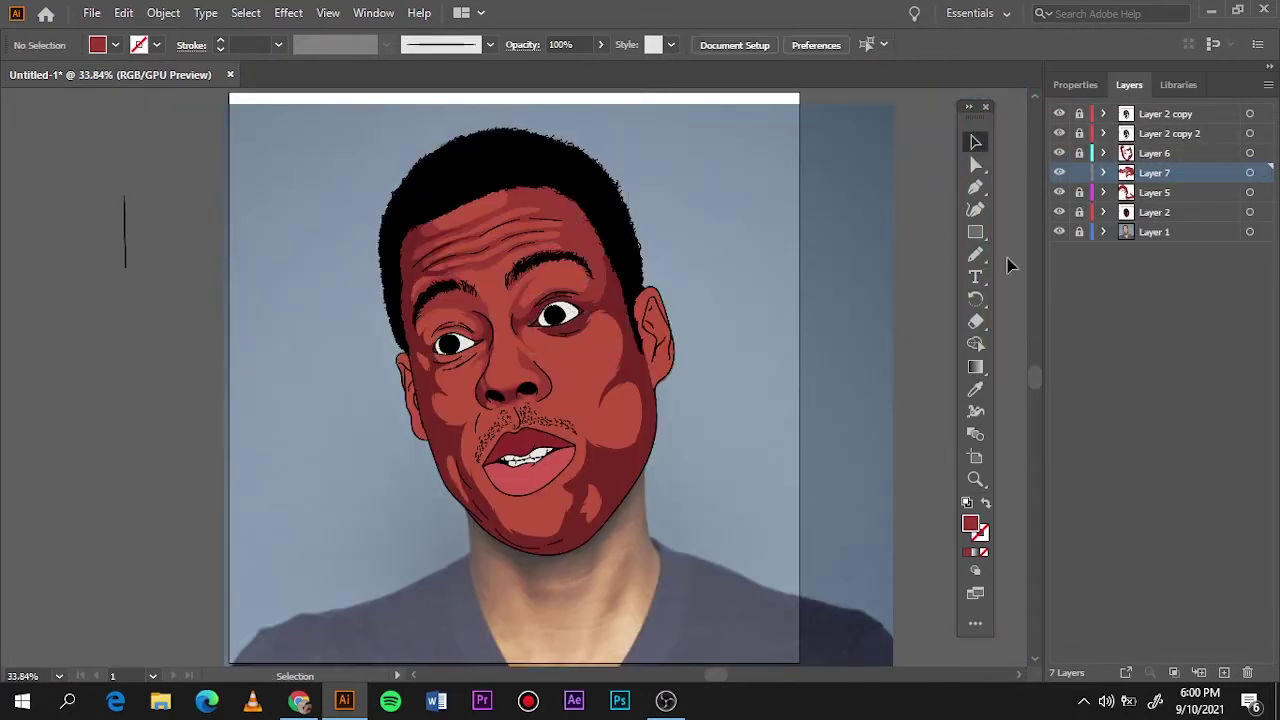
Drag Layer 7 into Layer 5 to merge the forehead shadows, leaving six layers
left_click(1060, 232)
left_click(1060, 232)
left_click(1060, 212)
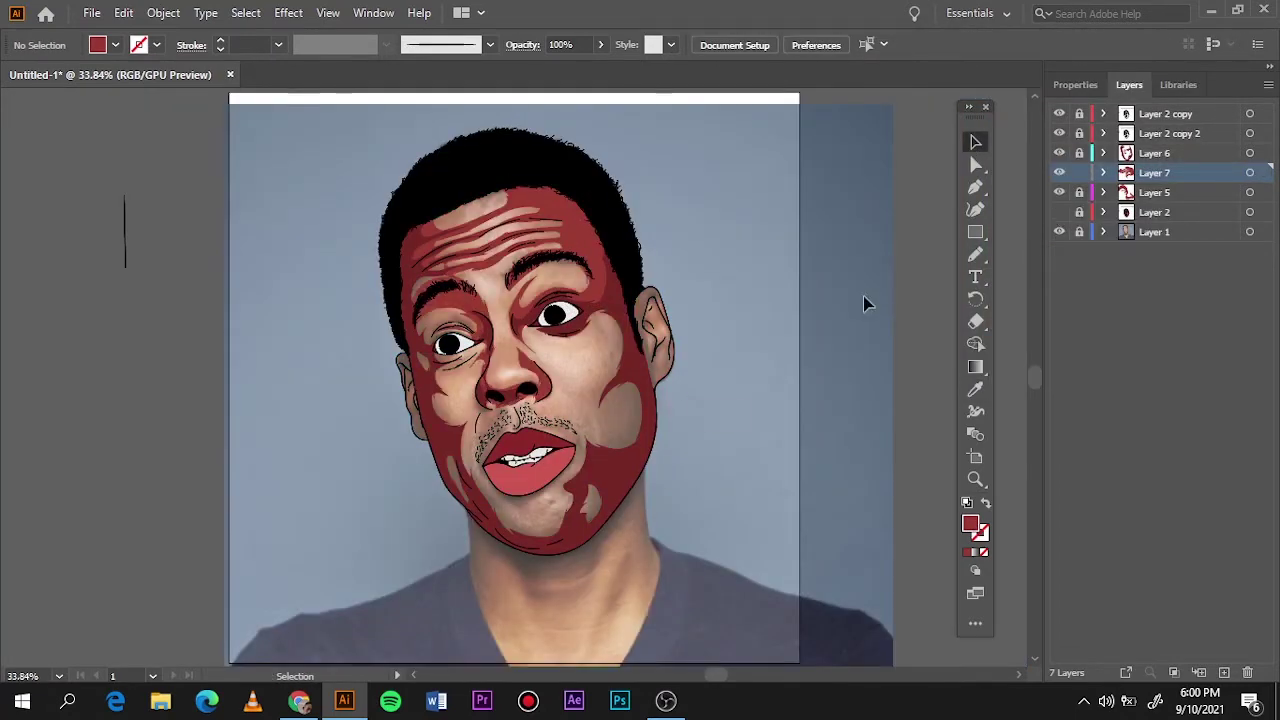
key("ctrl+minus")
left_click_drag(1120, 183, 1247, 672)
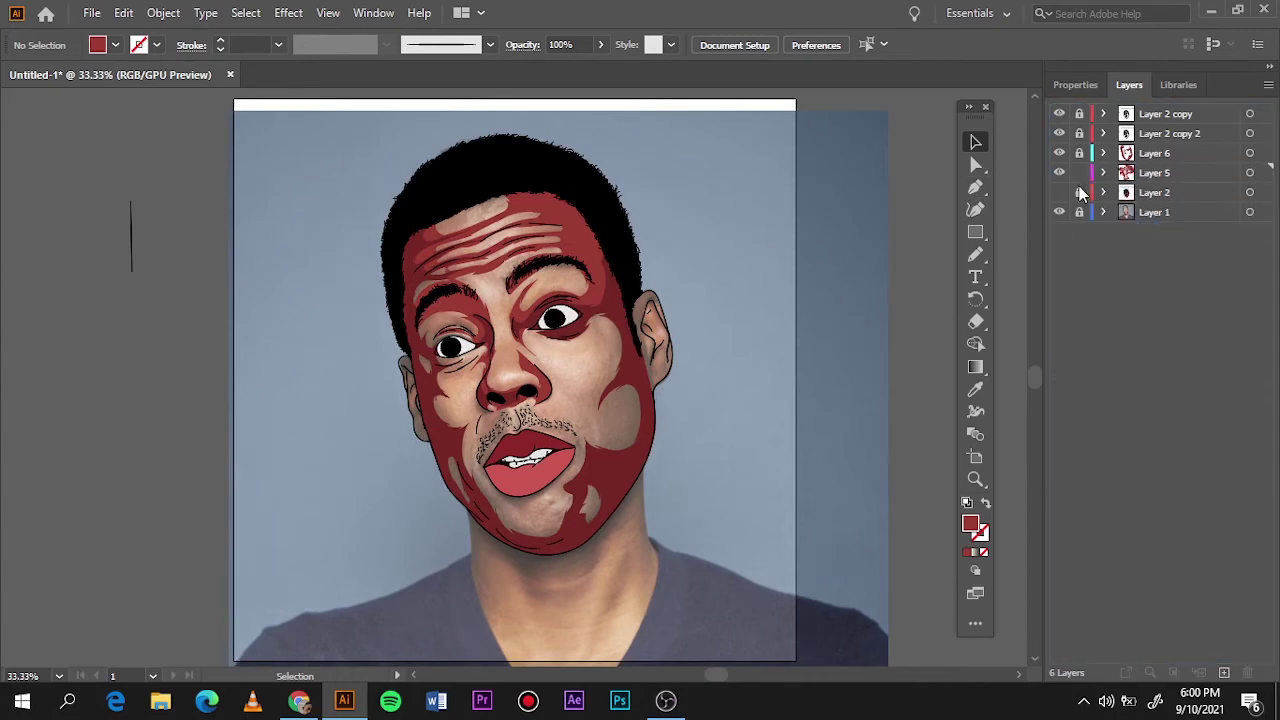
left_click(1060, 192)
left_click(1060, 212)
left_click(1060, 212)
left_click(1060, 192)
Draw Pencil shadows around the right cheek, beside the mouth and around the chin
scroll(587, 404, "up", 2)
scroll(604, 427, "up", 1)
key("n")
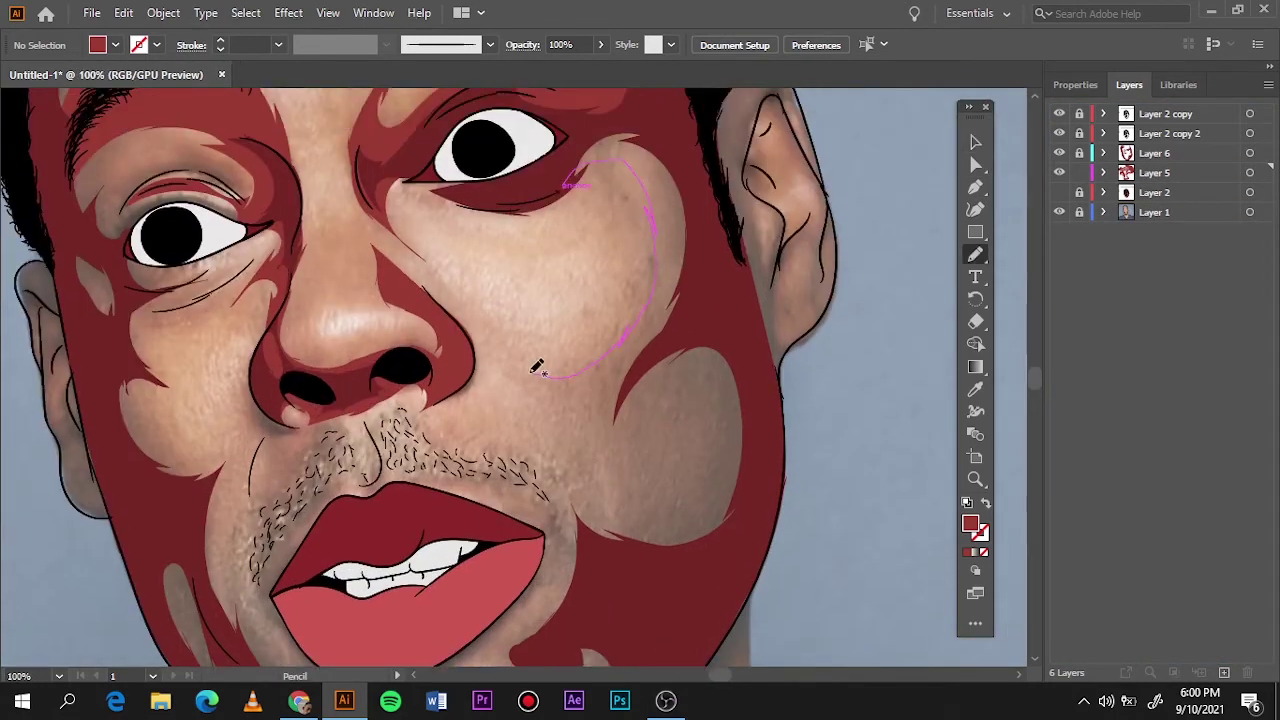
left_click_drag(452, 395, 610, 180)
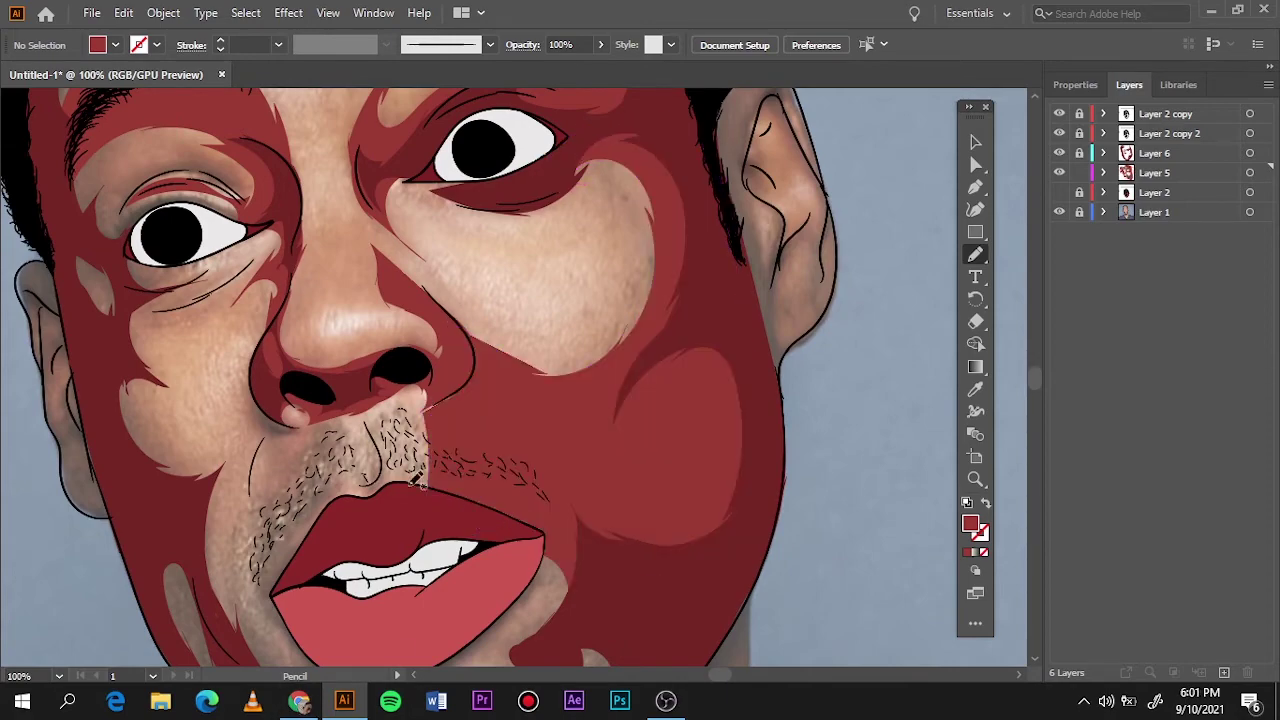
left_click_drag(352, 544, 467, 484)
scroll(467, 484, "down", 5)
left_click_drag(700, 380, 690, 422)
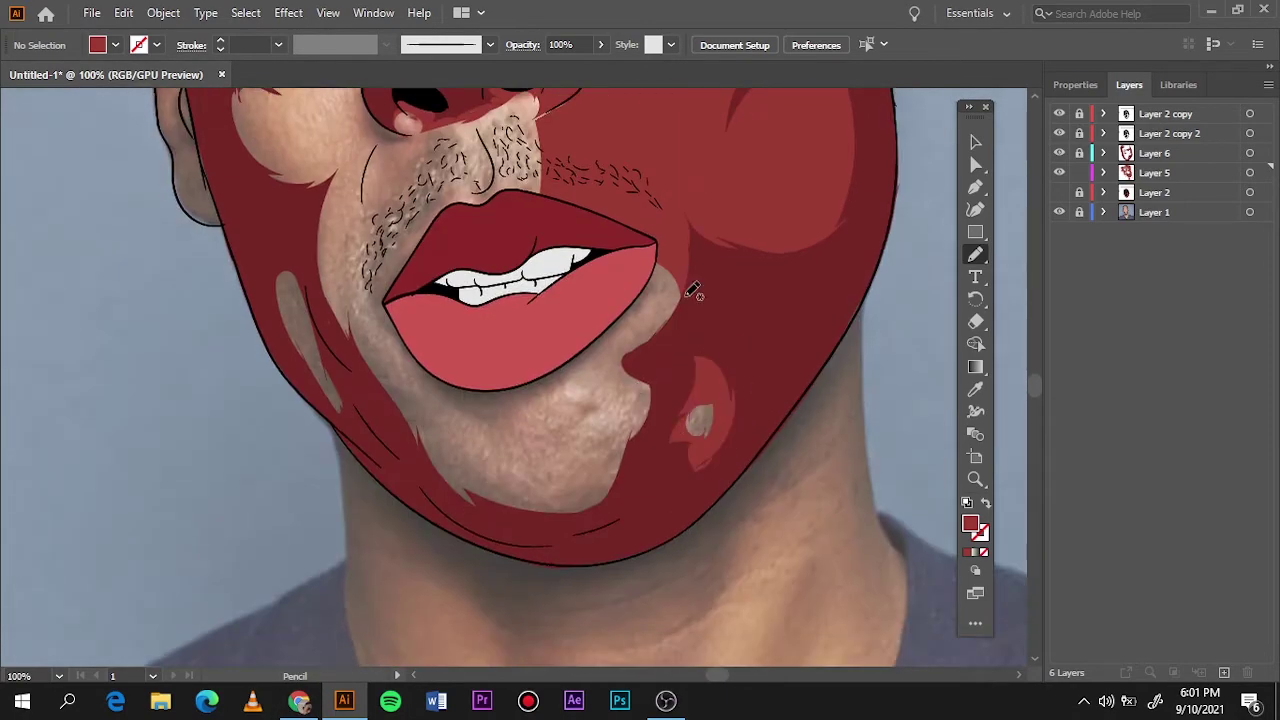
mouse_move(455, 488)
left_mouse_down()
mouse_move(619, 407)
mouse_move(575, 412)
left_mouse_up()
Toggle the reference photo, flat face colour and Layer 5 to preview the shading
key("ctrl+0")
left_click(1059, 172)
left_click(1059, 192)
left_click(1059, 212)
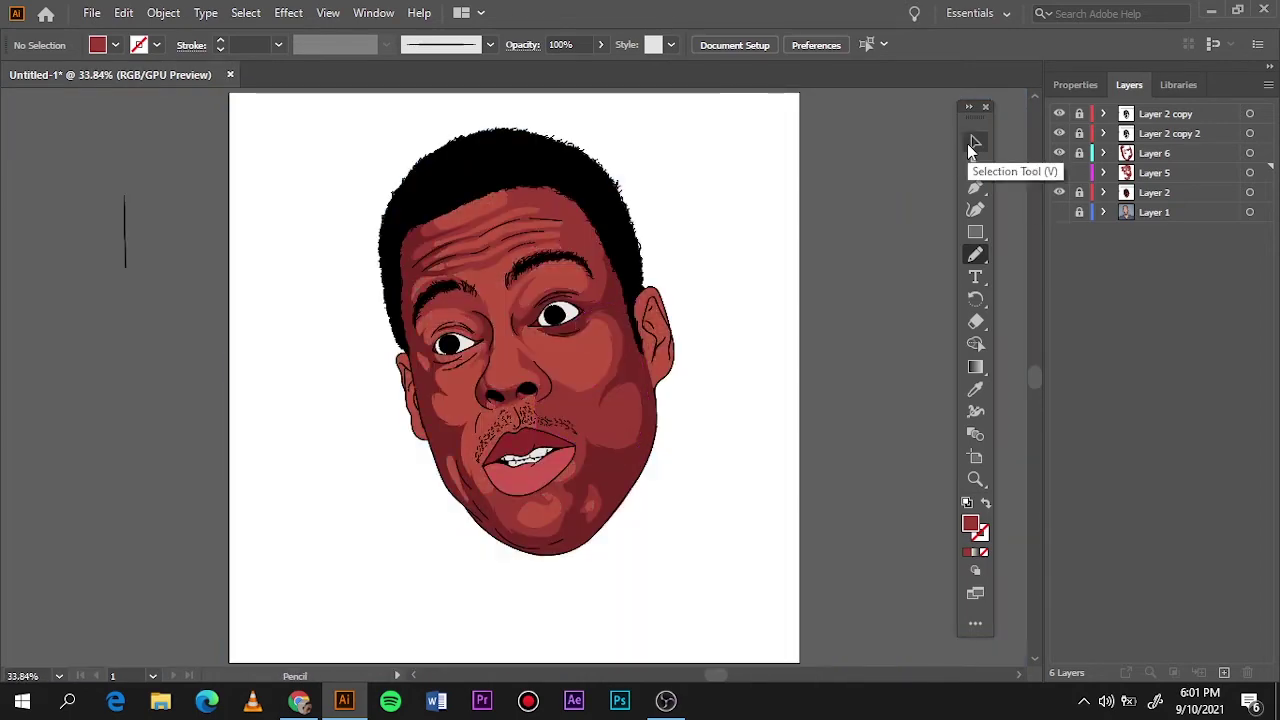
left_click(1059, 192)
left_click(1059, 172)
left_click(1059, 212)
Add shadows beside the lip, down the left cheek around the chin, and around the left eye
key("ctrl+plus")
key("ctrl+plus")
key("ctrl+plus")
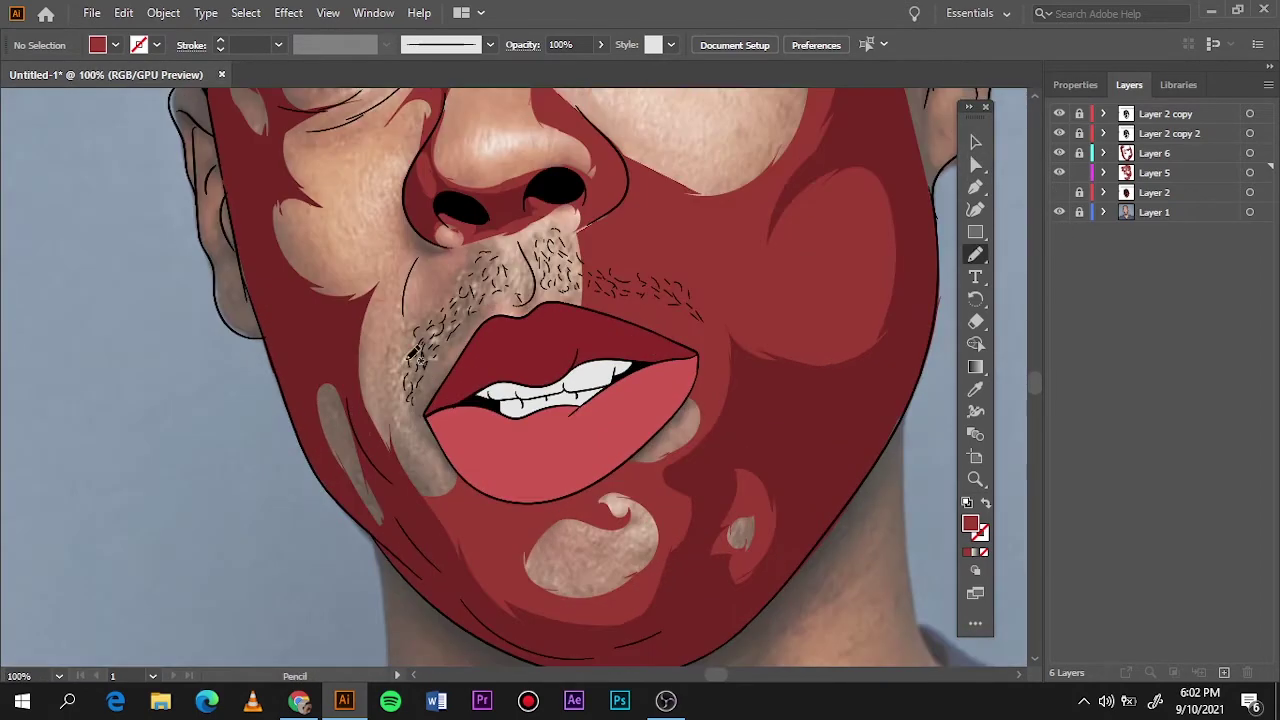
left_click_drag(495, 460, 500, 325)
left_click_drag(420, 314, 408, 314)
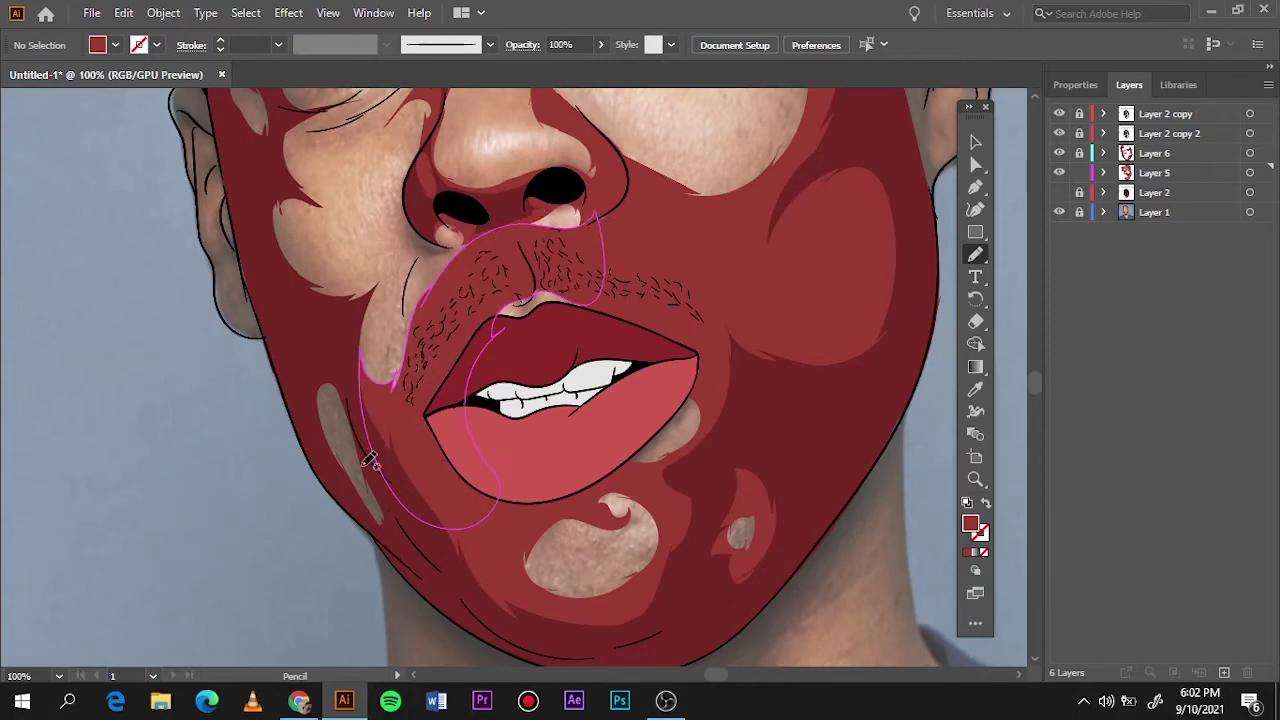
left_click_drag(316, 247, 320, 240)
scroll(272, 150, "up", 5)
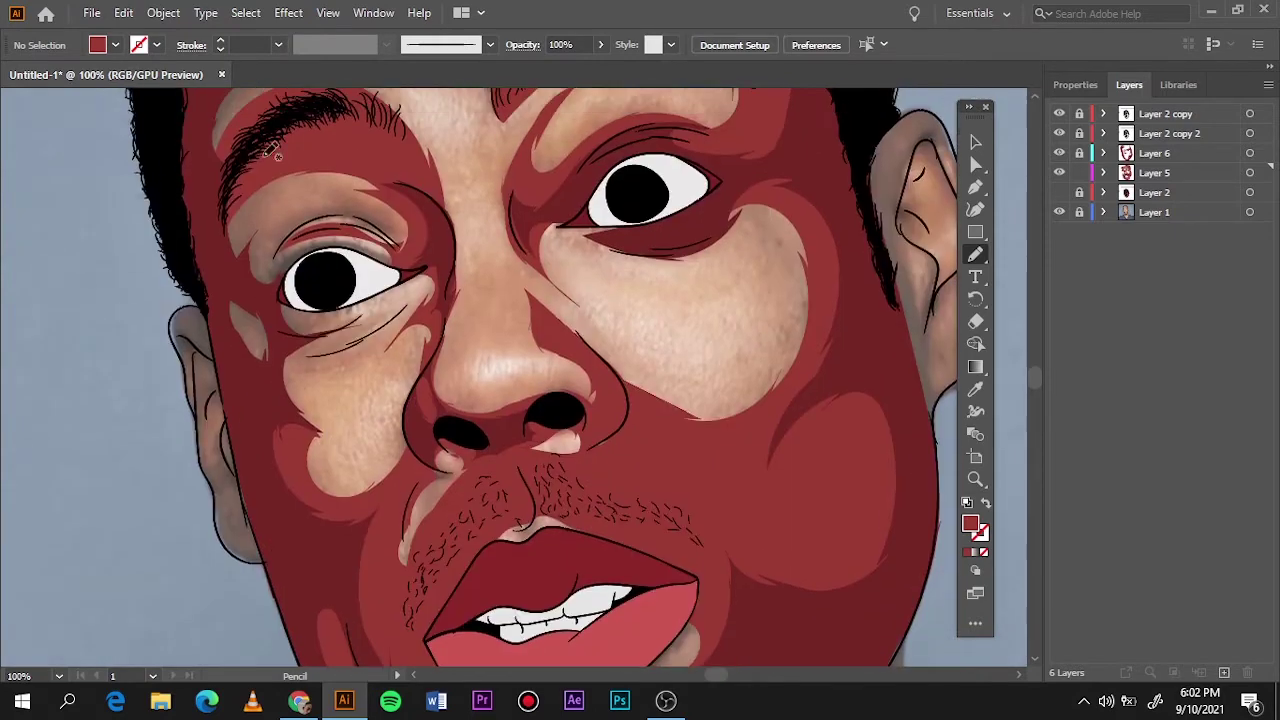
left_click_drag(357, 368, 316, 276)
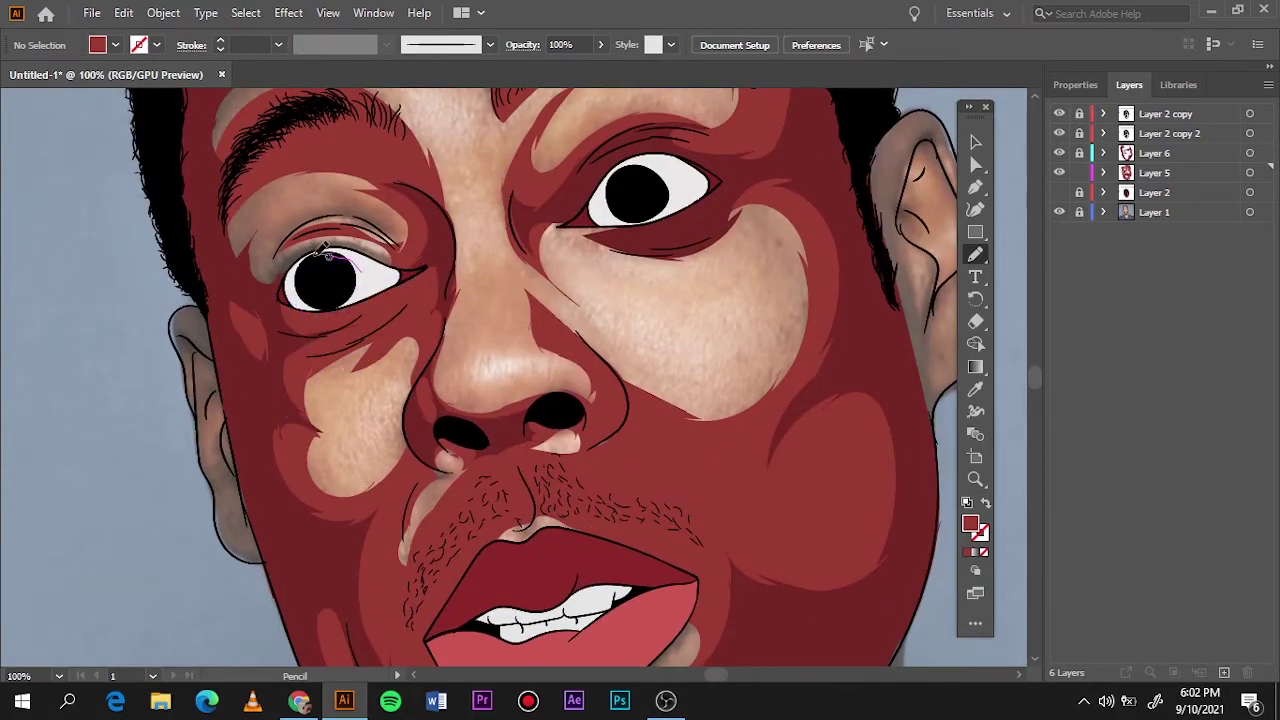
Preview with the reference photo and Layer 5 hidden, then add empty Layer 8
key("ctrl+0")
left_click(1059, 172)
left_click(1059, 192)
left_click(1059, 212)
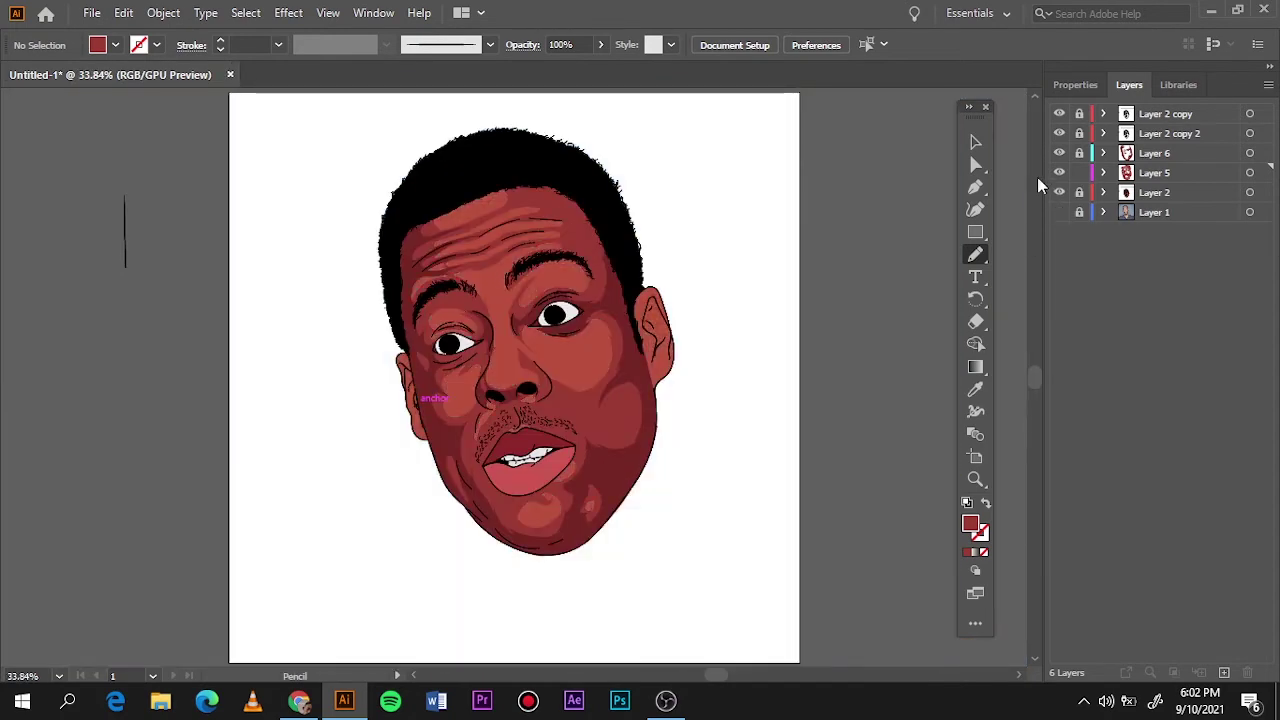
left_click(975, 145)
key("ctrl+l")
Darken the round cheek patch's brightness with Edit > Edit Colors > Recolor Artwork
scroll(645, 465, "up", 5)
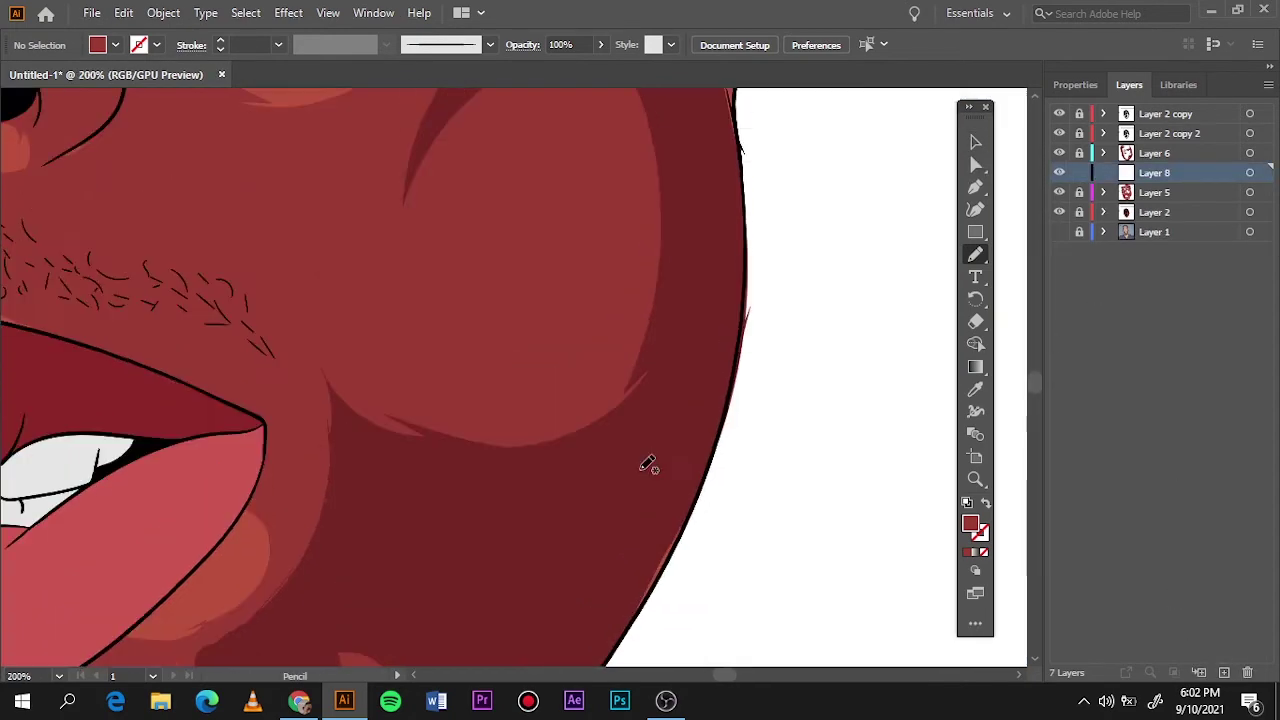
left_click(473, 429)
left_click(124, 12)
left_click(500, 337)
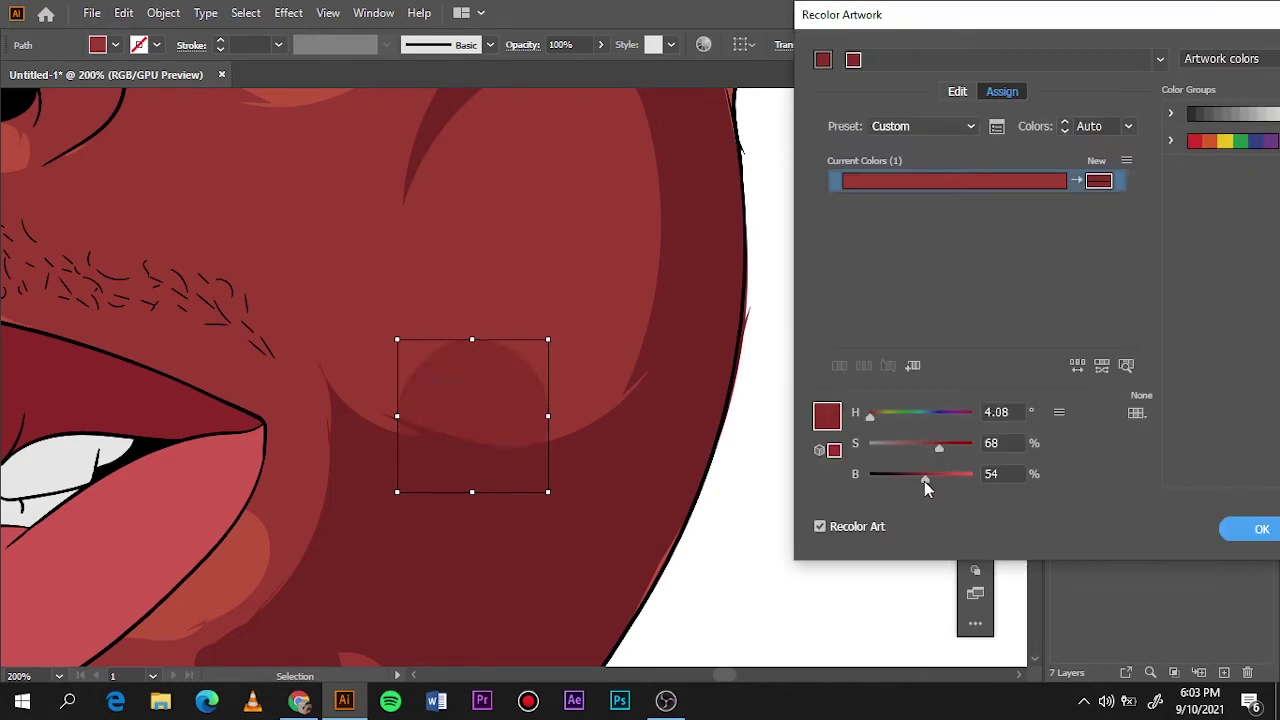
left_click(1262, 529)
double_click(970, 524)
left_click(1166, 131)
left_click(865, 293)
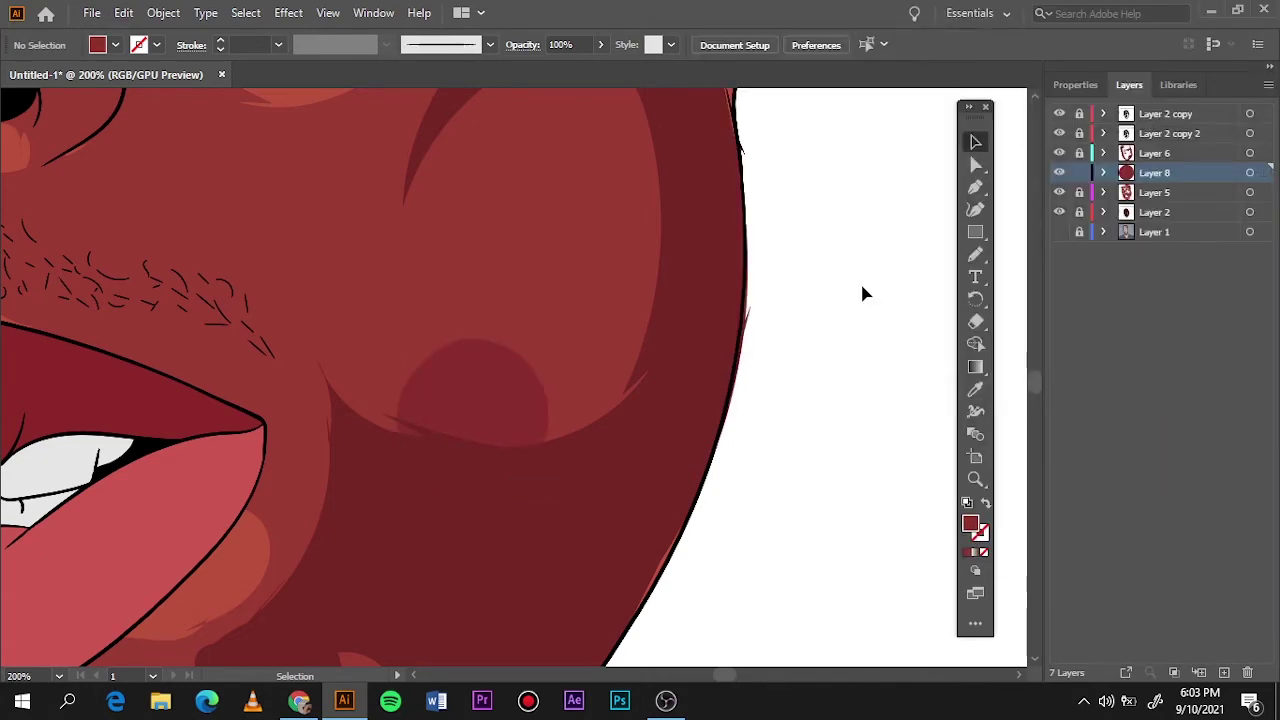
With the Pencil tool, draw a shading shape looping around the mouth and chin
key("ctrl+0")
key("ctrl+1")
key("n")
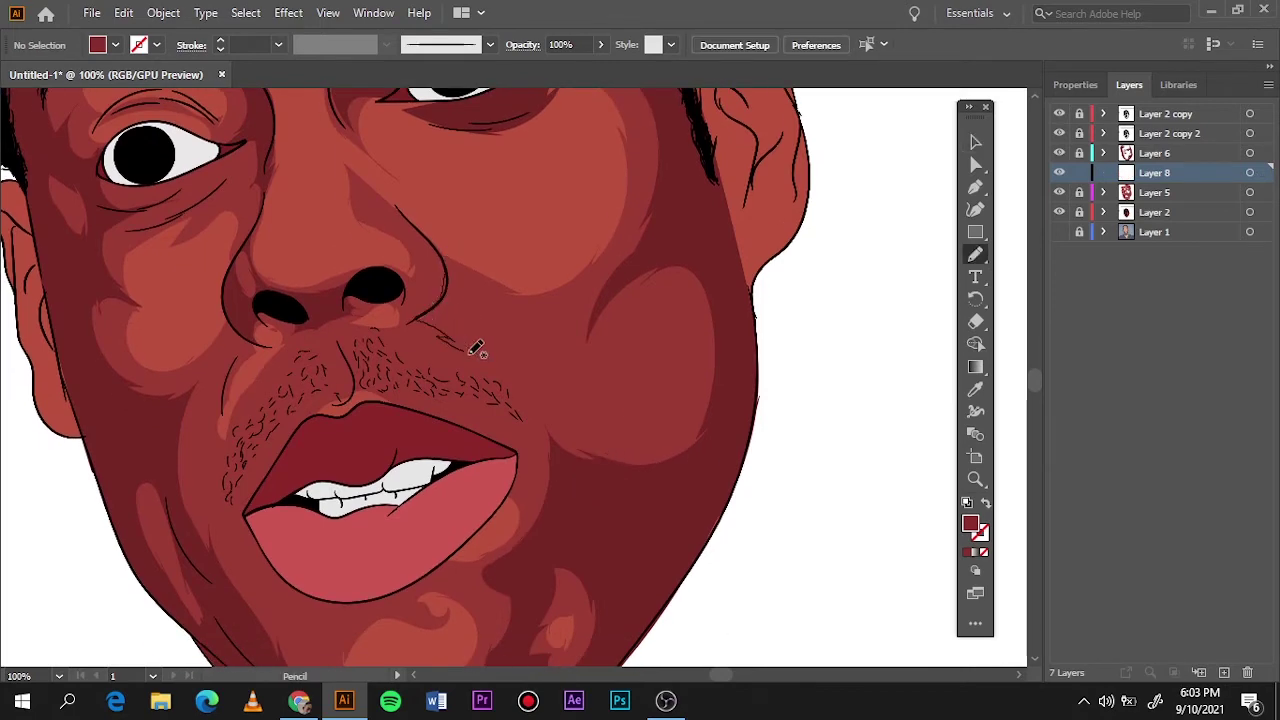
key("ctrl+0")
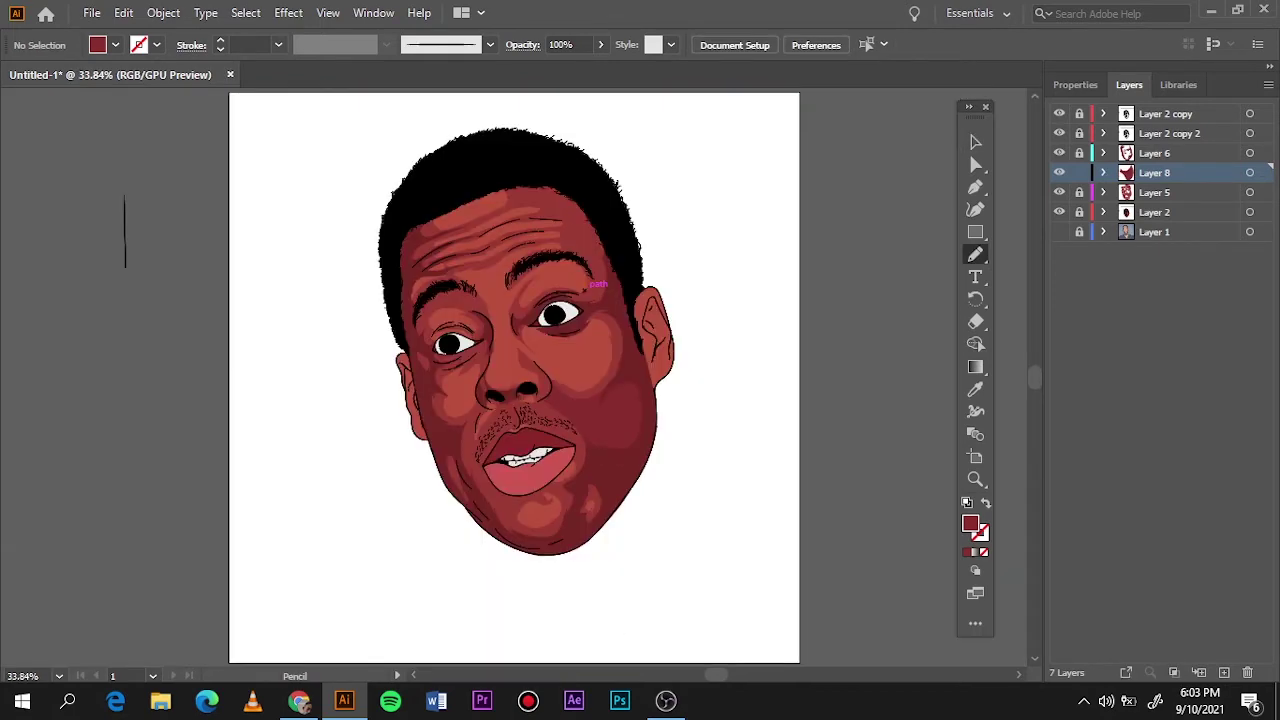
scroll(622, 372, "up", 2)
scroll(626, 371, "up", 1)
scroll(570, 360, "up", 3)
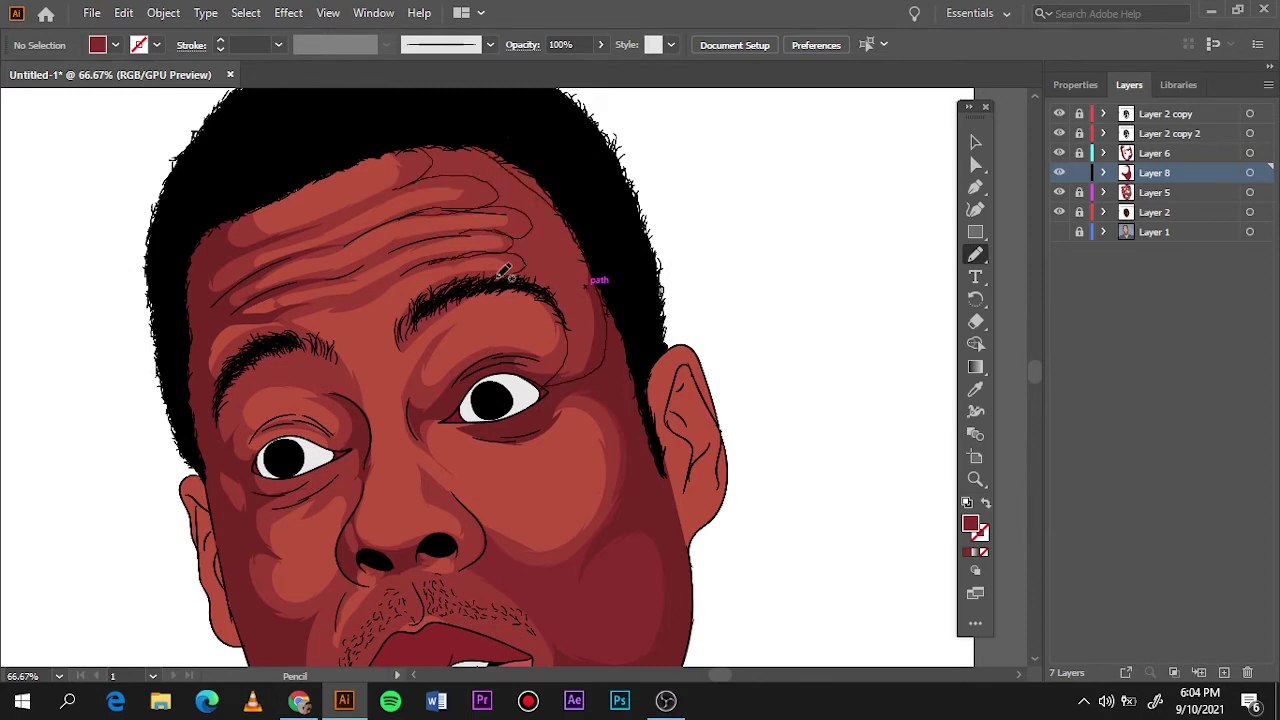
key("ctrl+0")
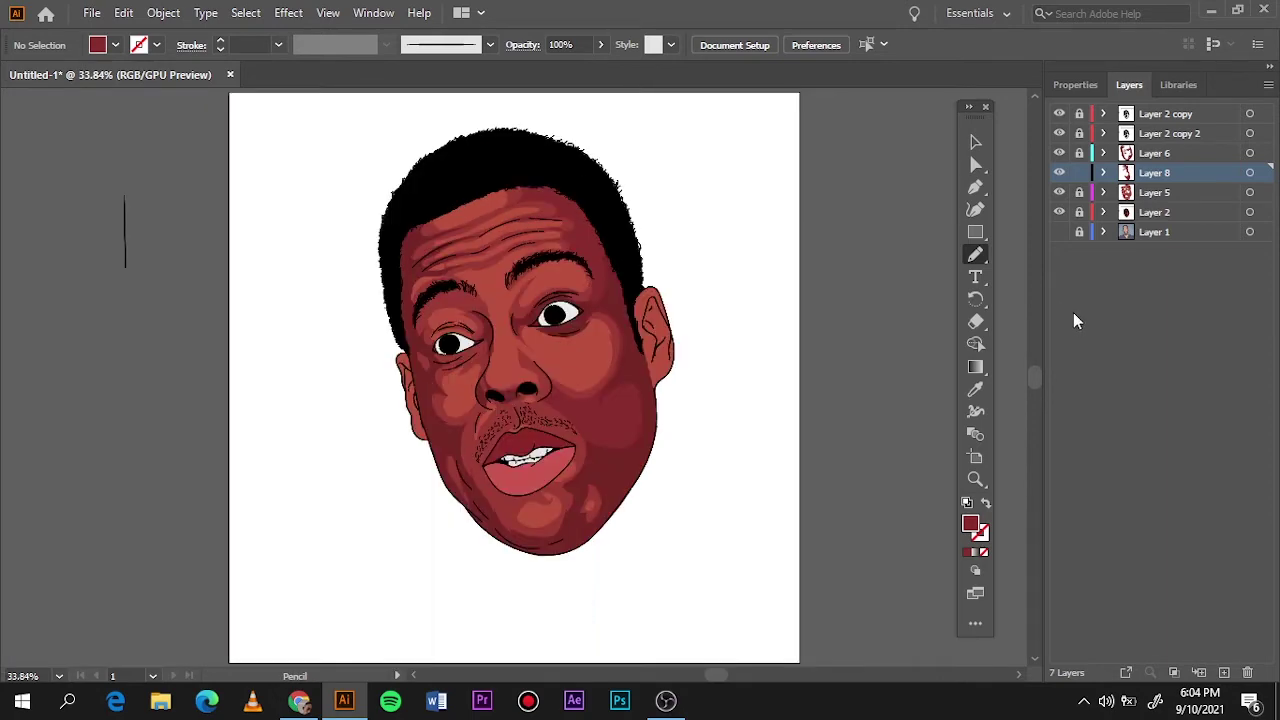
scroll(522, 545, "up", 3)
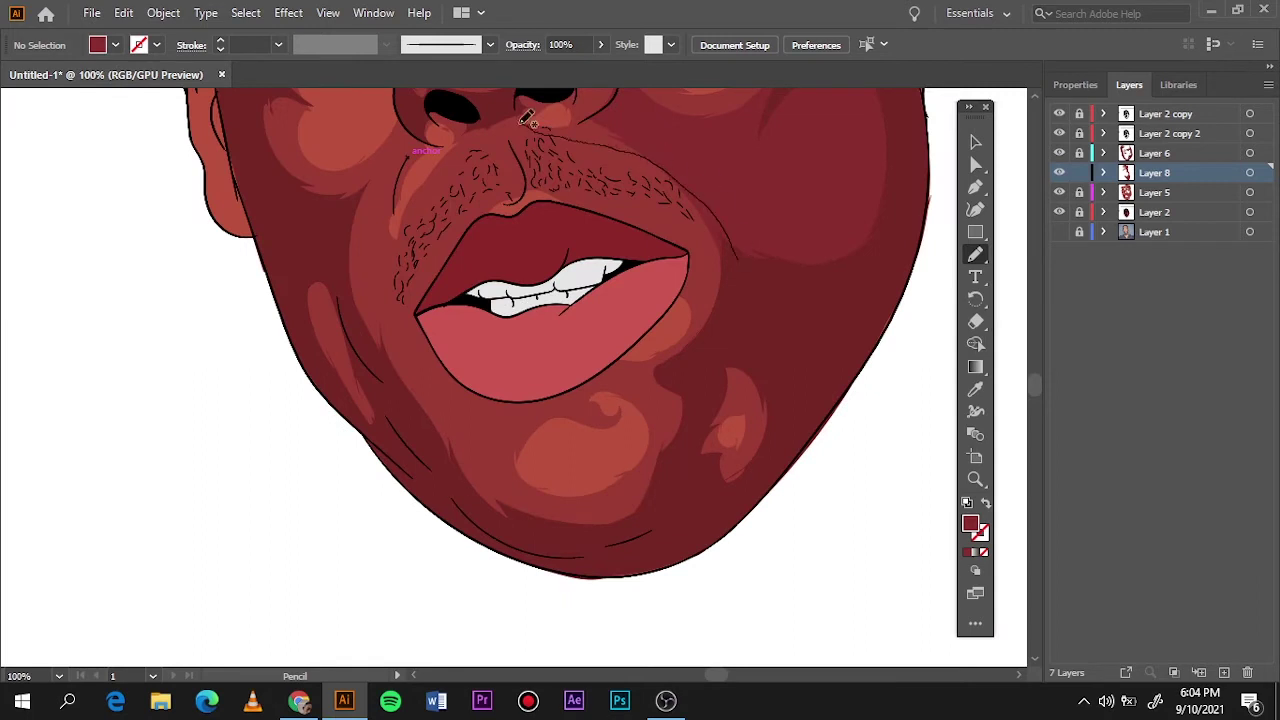
mouse_move(527, 117)
left_mouse_down()
mouse_move(490, 508)
mouse_move(500, 515)
left_mouse_up()
Add thin shading strokes near the lips and nose and along the cheek
key("ctrl+0")
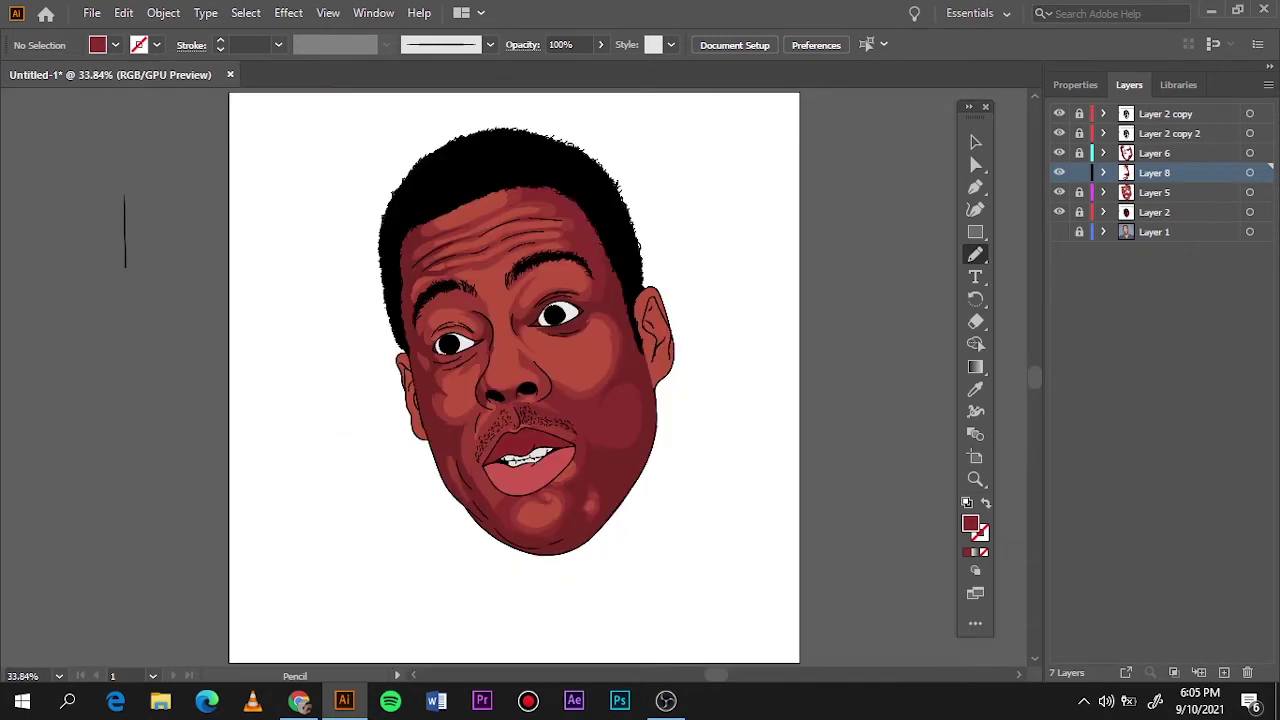
scroll(514, 500, "up", 4)
mouse_move(514, 500)
left_mouse_down()
mouse_move(409, 457)
mouse_move(534, 171)
mouse_move(368, 296)
mouse_move(563, 546)
left_mouse_up()
scroll(450, 500, "up", 5)
scroll(450, 500, "left", 4)
mouse_move(354, 449)
left_mouse_down()
mouse_move(400, 371)
mouse_move(427, 252)
mouse_move(600, 191)
left_mouse_up()
key("ctrl+0")
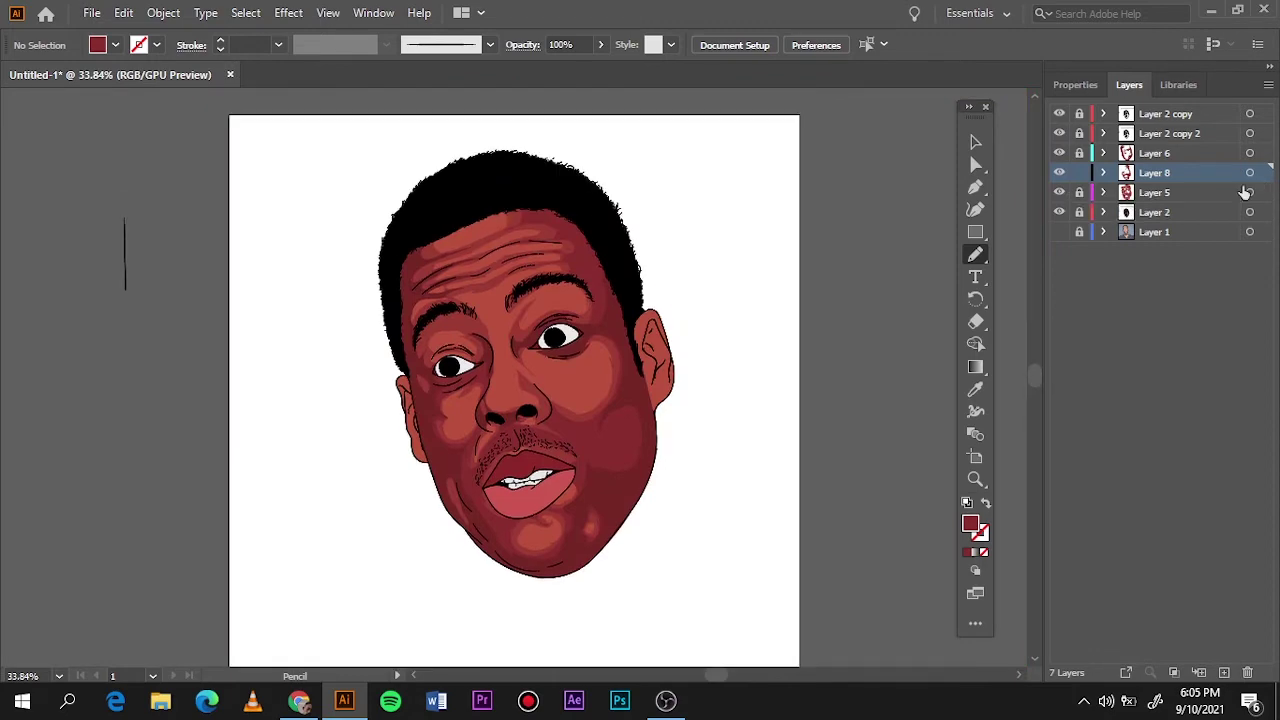
Add a new layer above Layer 2 and set the fill to medium red BA503C
left_click(1265, 212)
key("ctrl+l")
left_click(975, 389)
double_click(970, 523)
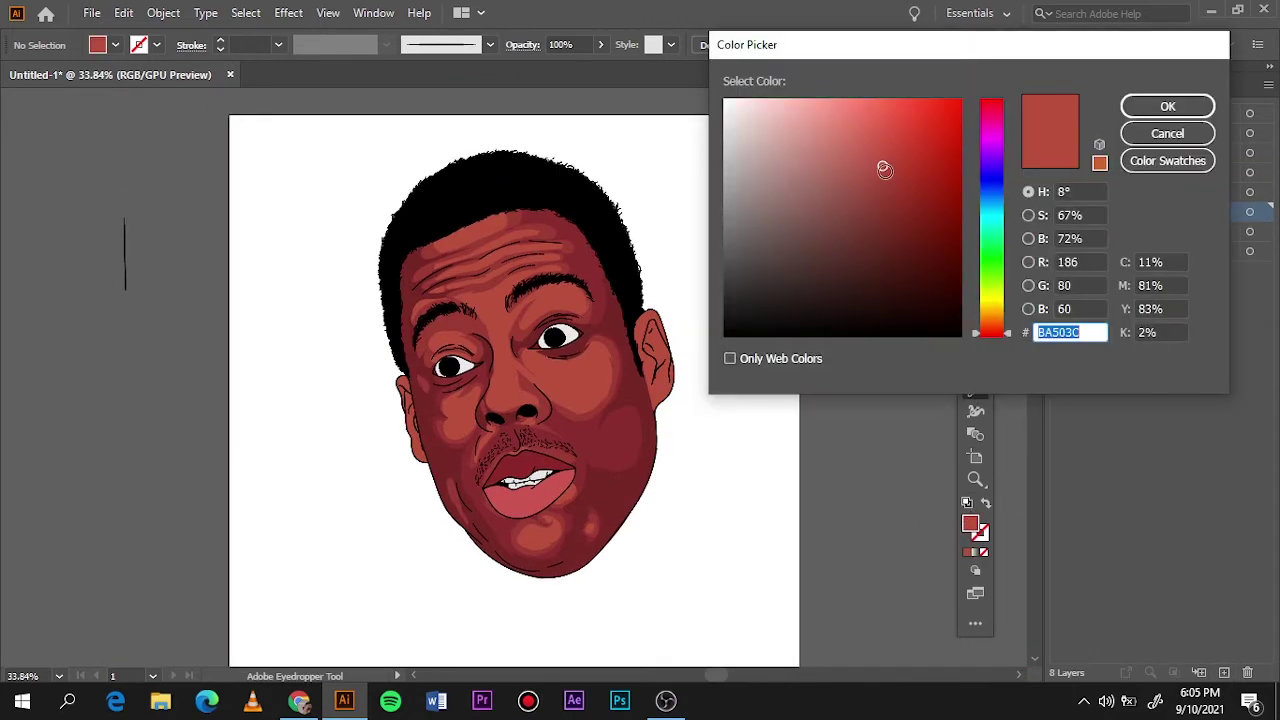
left_click(1166, 105)
scroll(490, 345, "up", 5)
scroll(500, 334, "down", 2)
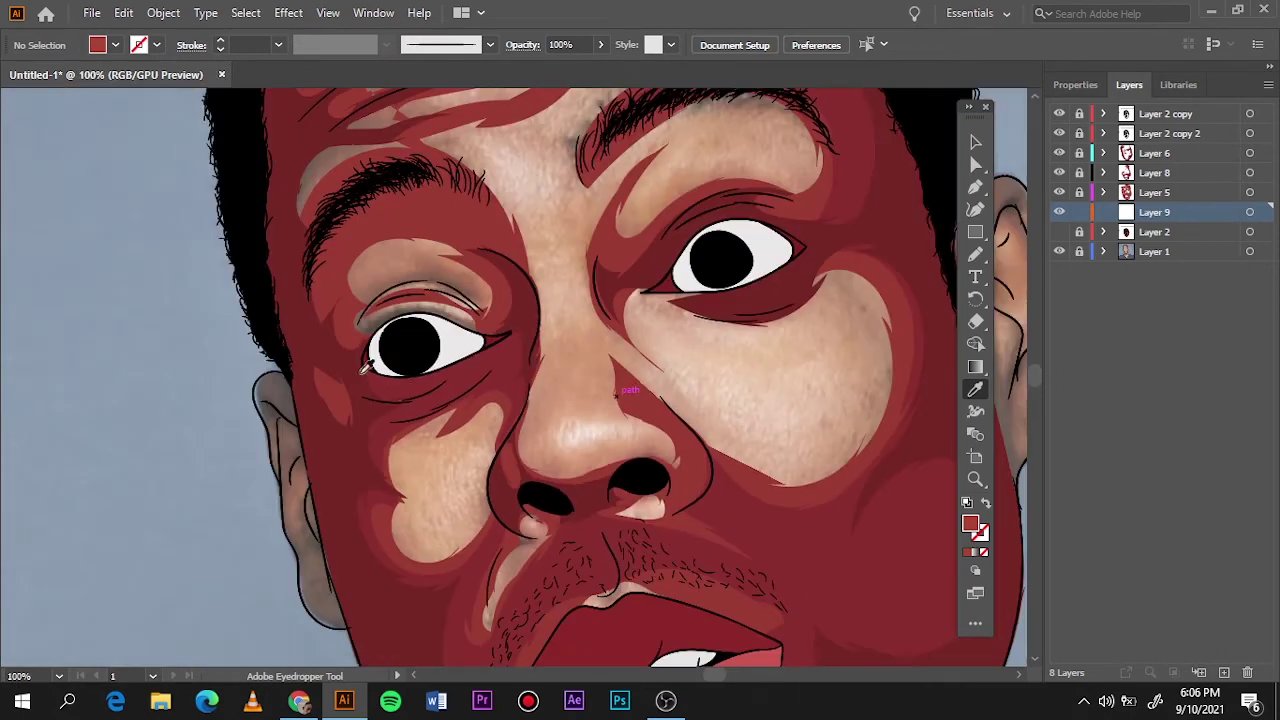
Draw medium-red Pencil shapes around the nose, the nose bridge, beside the right eye and between the eyes
key("n")
left_click_drag(597, 290, 634, 397)
left_click_drag(686, 312, 640, 292)
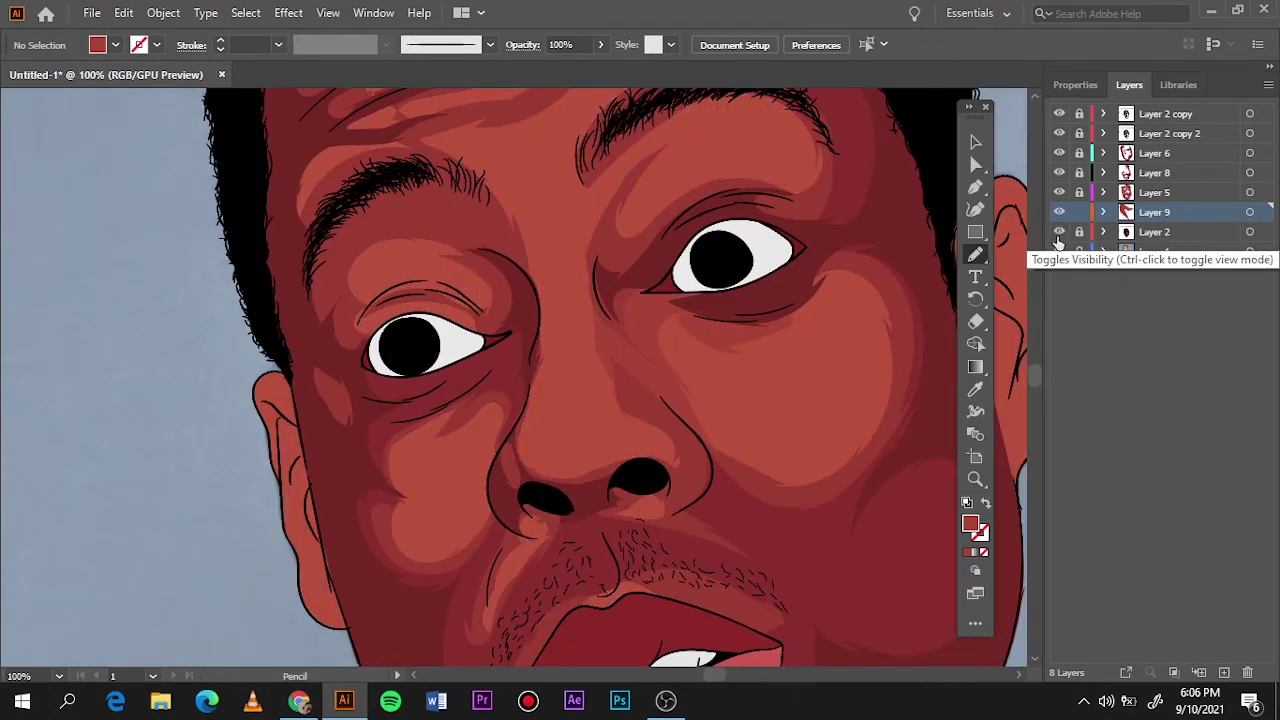
left_click_drag(632, 404, 581, 448)
left_click_drag(563, 341, 566, 372)
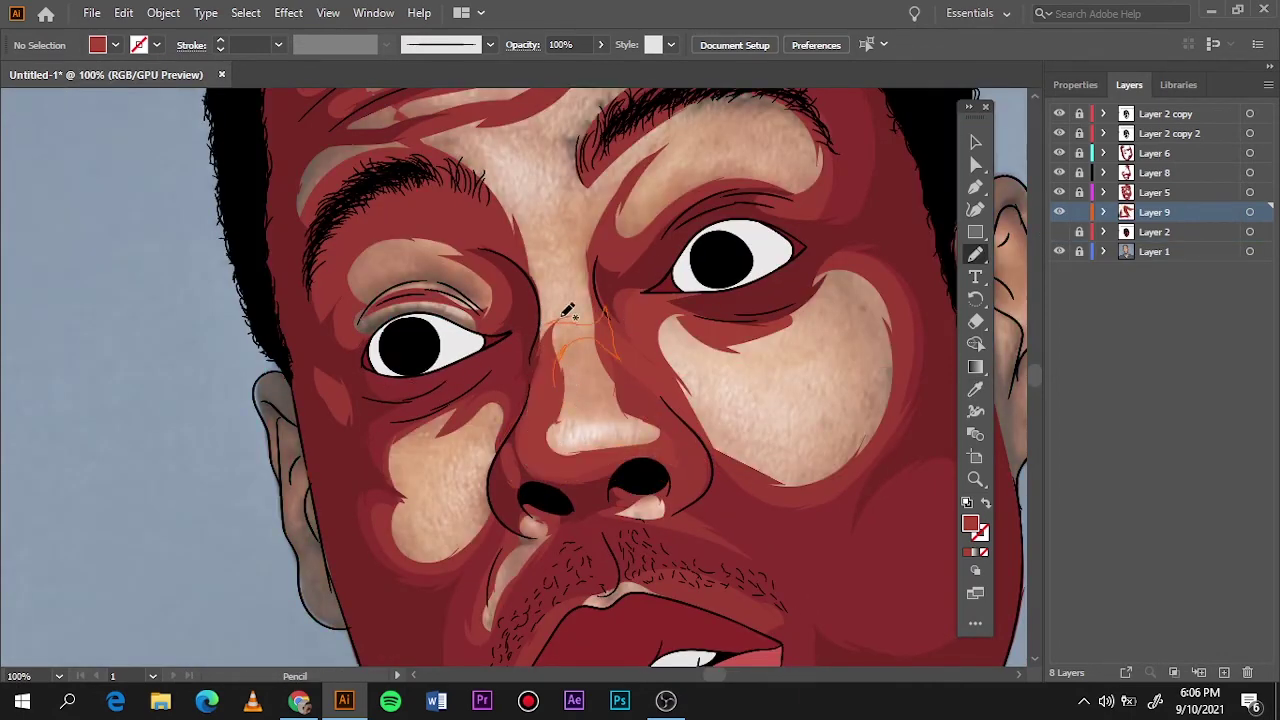
left_click_drag(567, 312, 556, 330)
left_click_drag(603, 230, 530, 350)
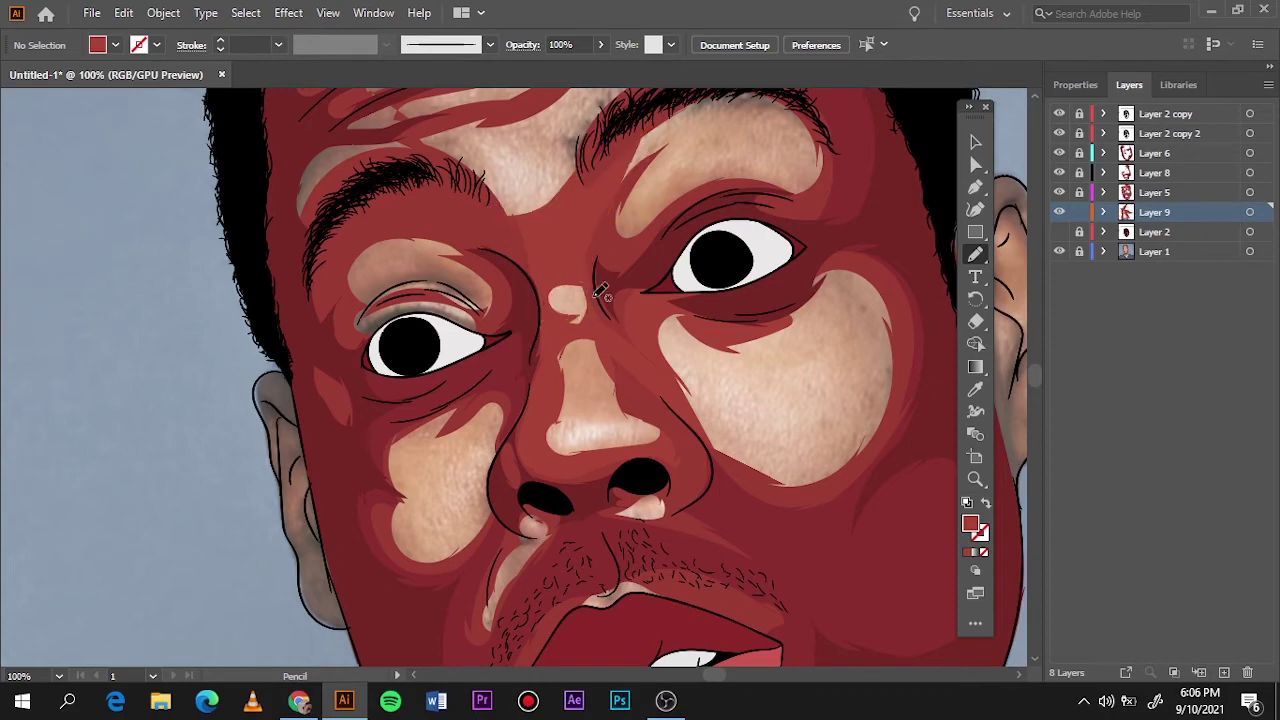
Check against the reference photo, then draw medium-red shapes on the right cheek and chin
key("ctrl+0")
left_click(1059, 251)
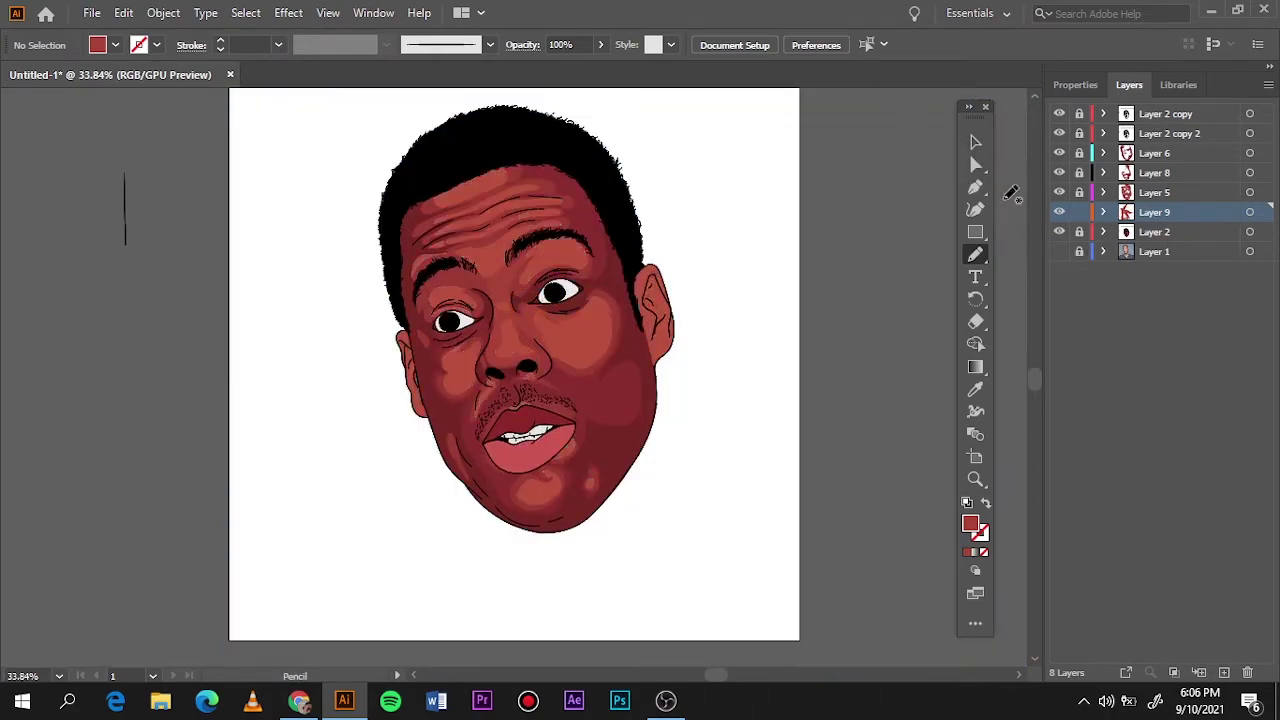
left_click(1059, 251)
scroll(600, 339, "up", 5)
left_click_drag(352, 338, 507, 411)
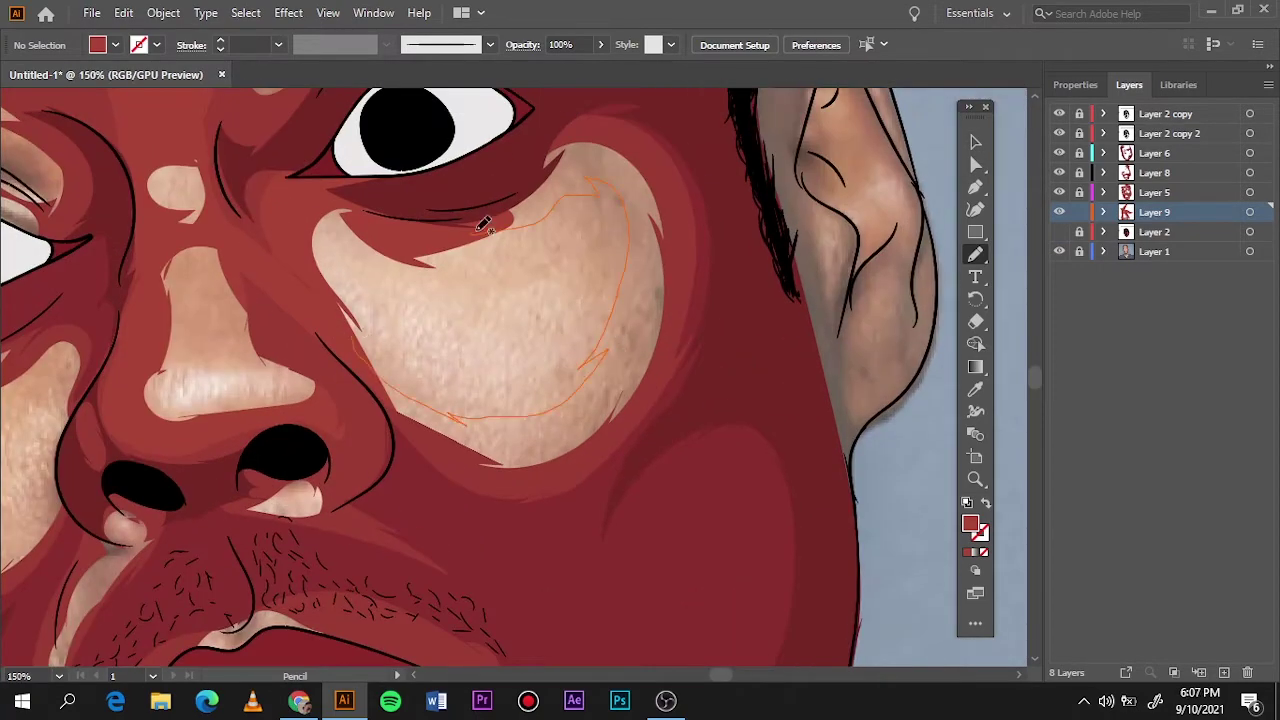
left_click_drag(483, 224, 488, 222)
scroll(550, 508, "down", 5)
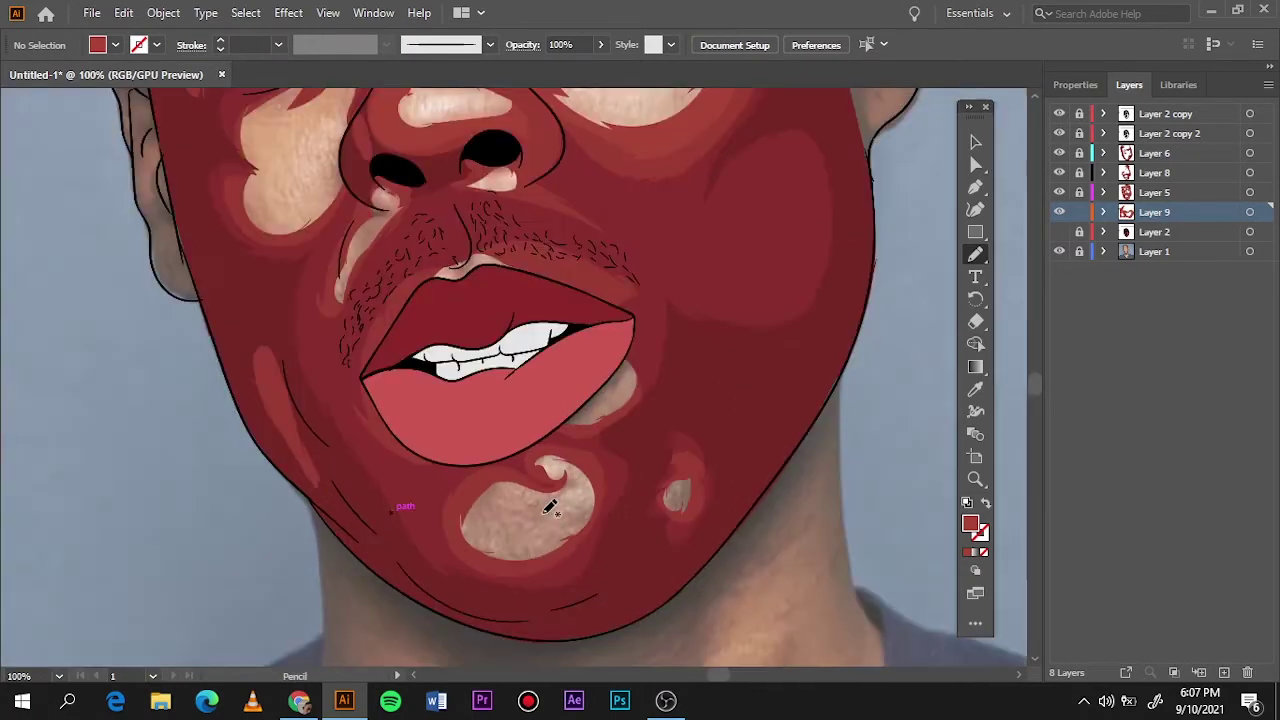
scroll(550, 507, "up", 3)
mouse_move(550, 388)
left_mouse_down()
mouse_move(483, 500)
mouse_move(551, 400)
left_mouse_up()
Toggle the reference photo and zoom around to review the new highlight shapes
key("ctrl+0")
left_click(1063, 258)
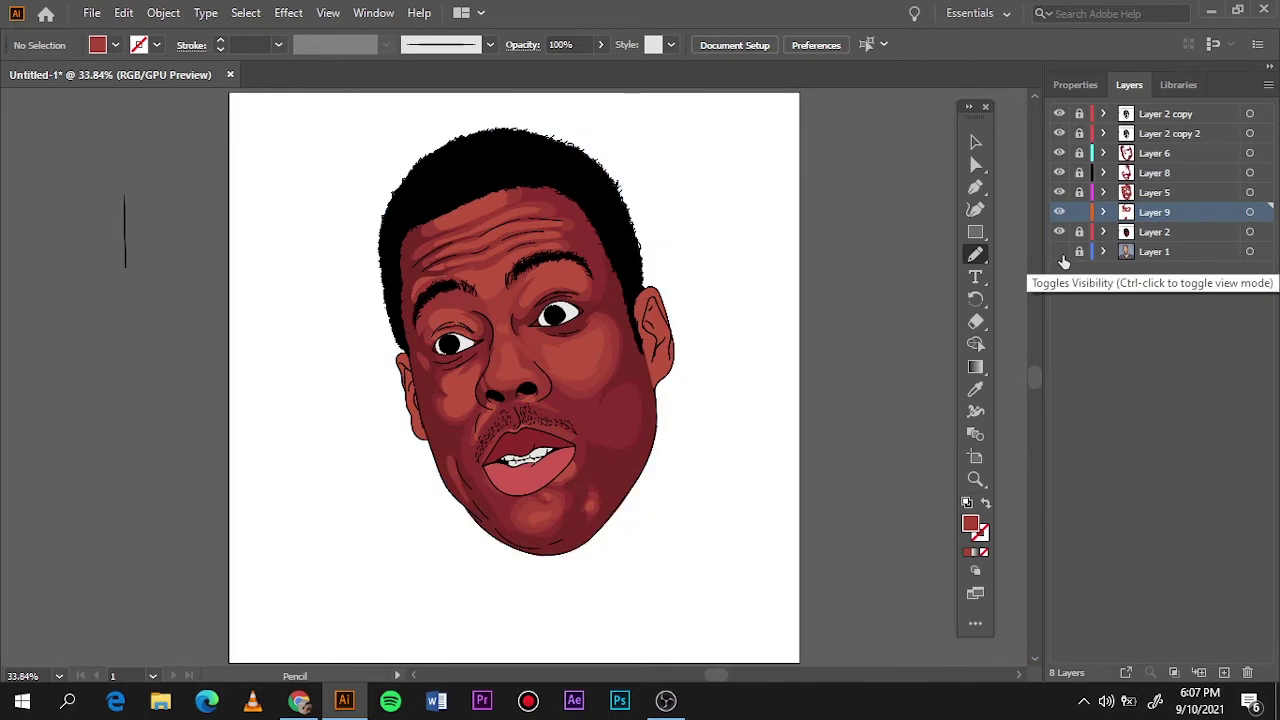
left_click(1063, 258)
scroll(857, 309, "up", 2)
scroll(517, 380, "up", 4)
scroll(557, 243, "down", 2)
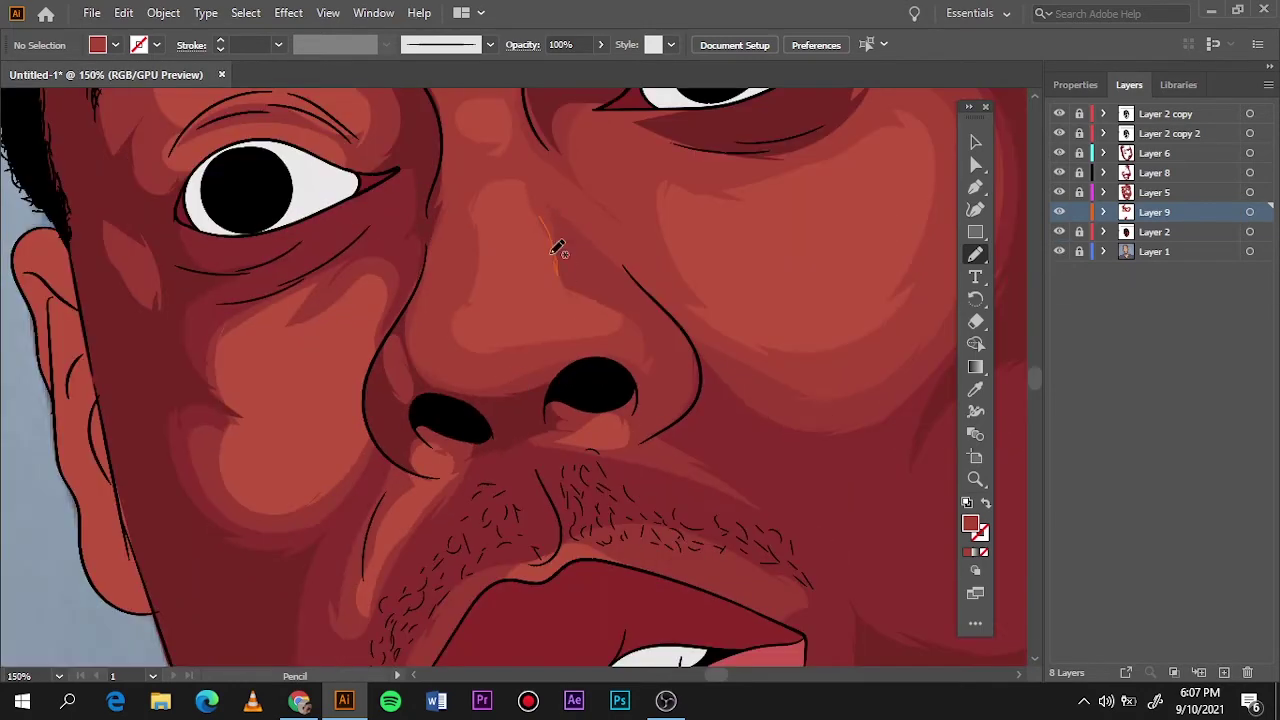
key("ctrl+0")
scroll(537, 480, "up", 3)
scroll(615, 268, "down", 4)
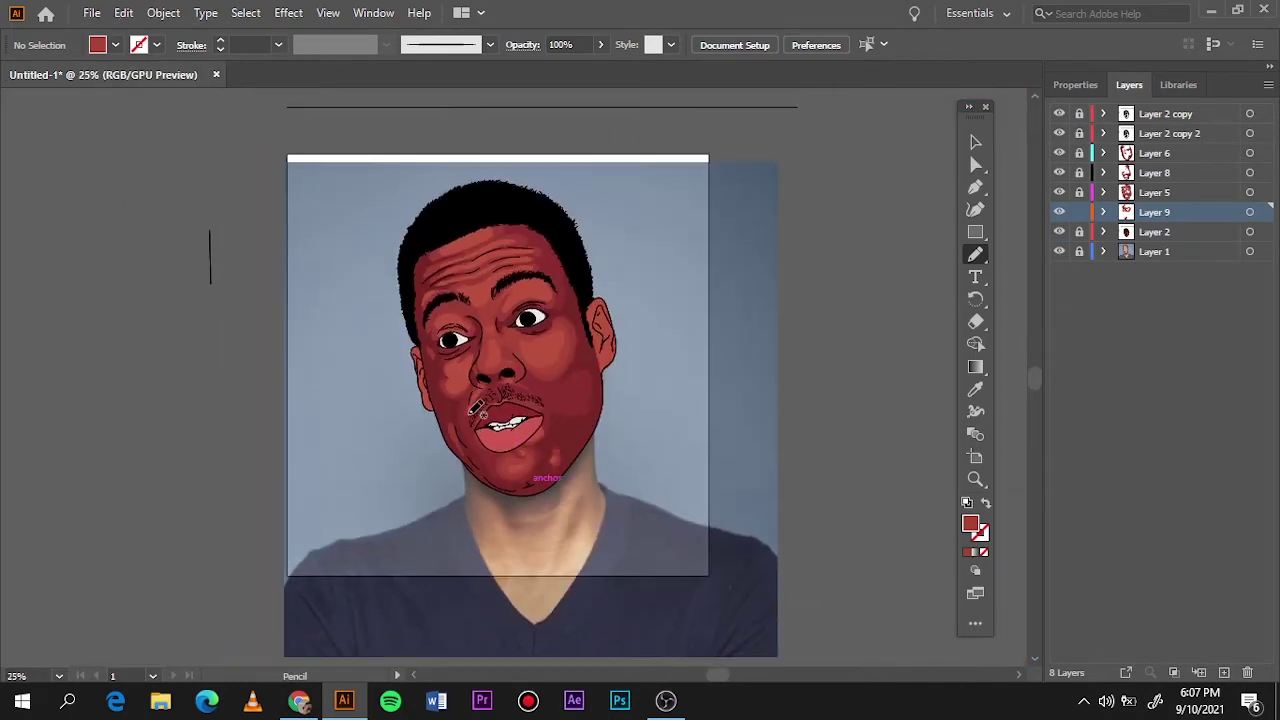
scroll(615, 268, "down", 1)
With Layer 2 hidden, draw medium-red shapes around the left brow and across the forehead
left_click(1059, 231)
scroll(513, 370, "up", 6)
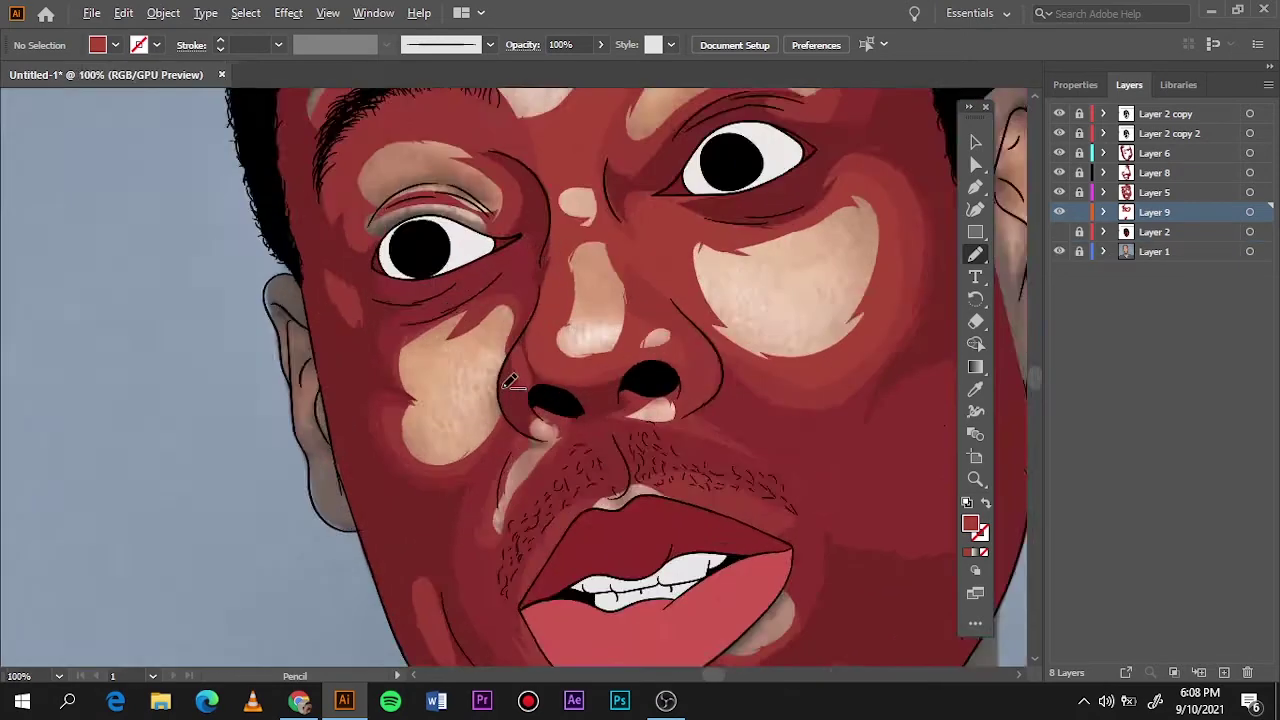
scroll(514, 372, "down", 1)
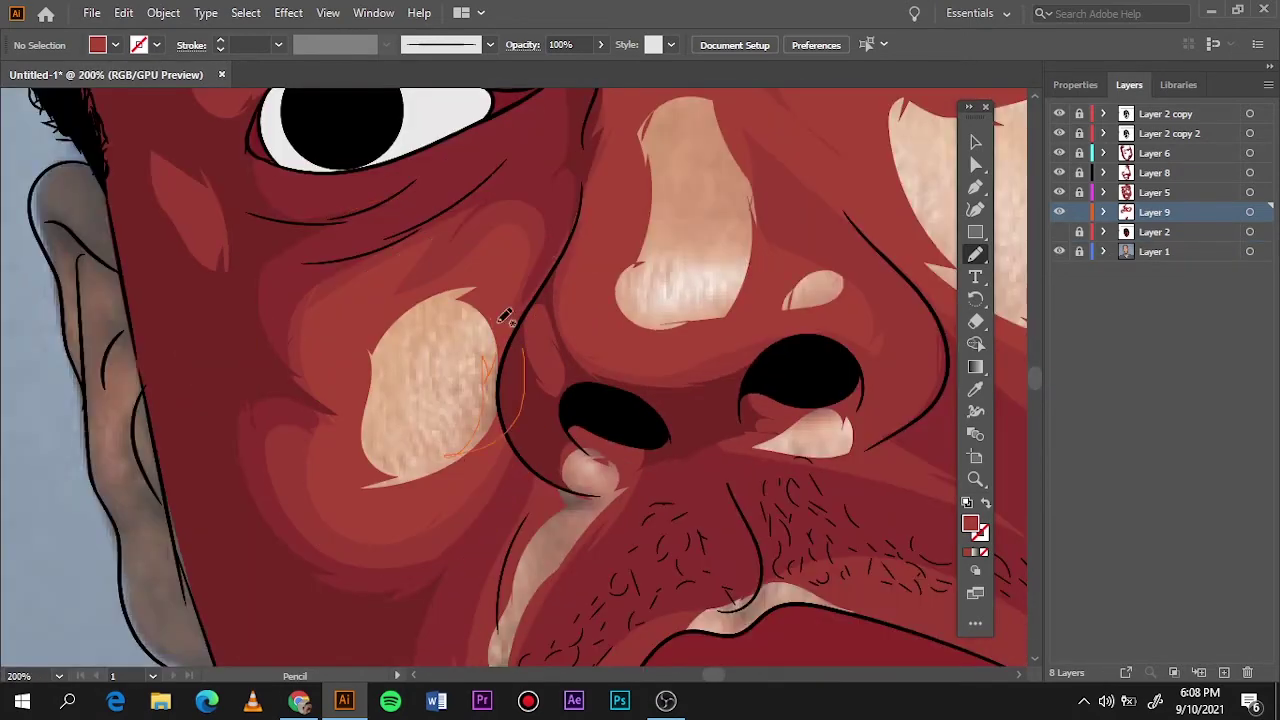
key("ctrl+0")
scroll(440, 228, "up", 5)
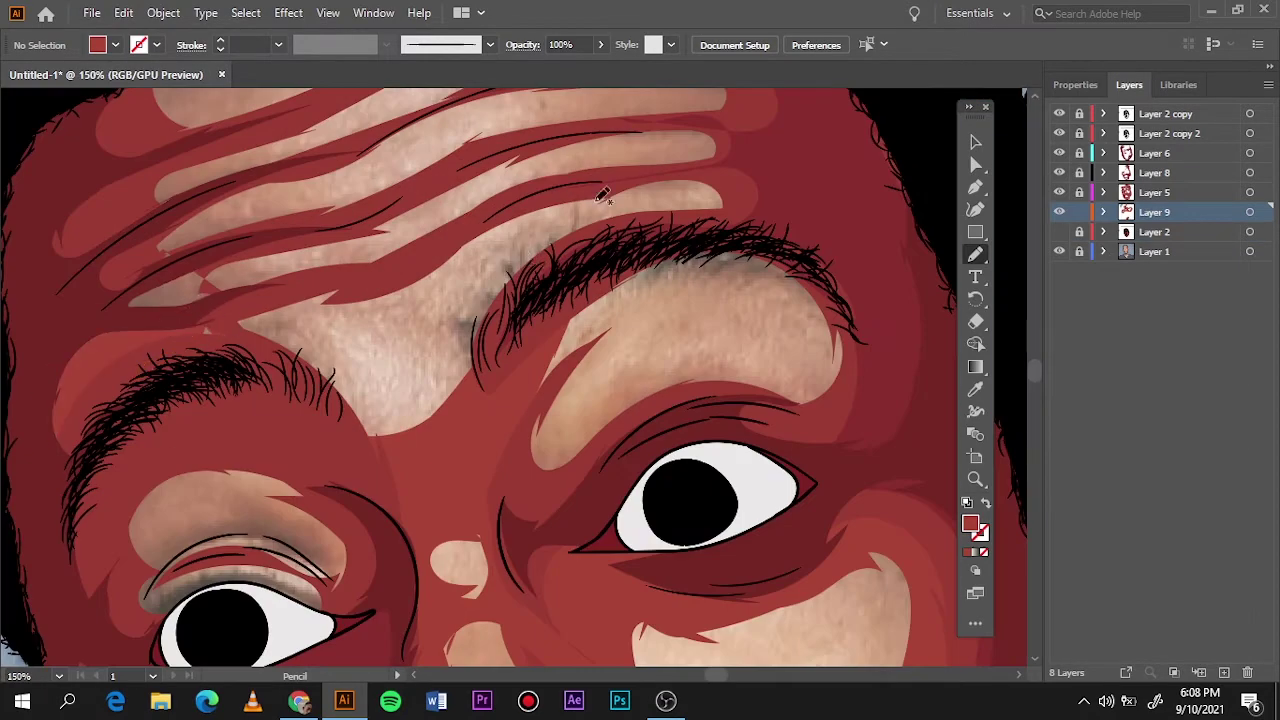
left_click_drag(357, 328, 298, 425)
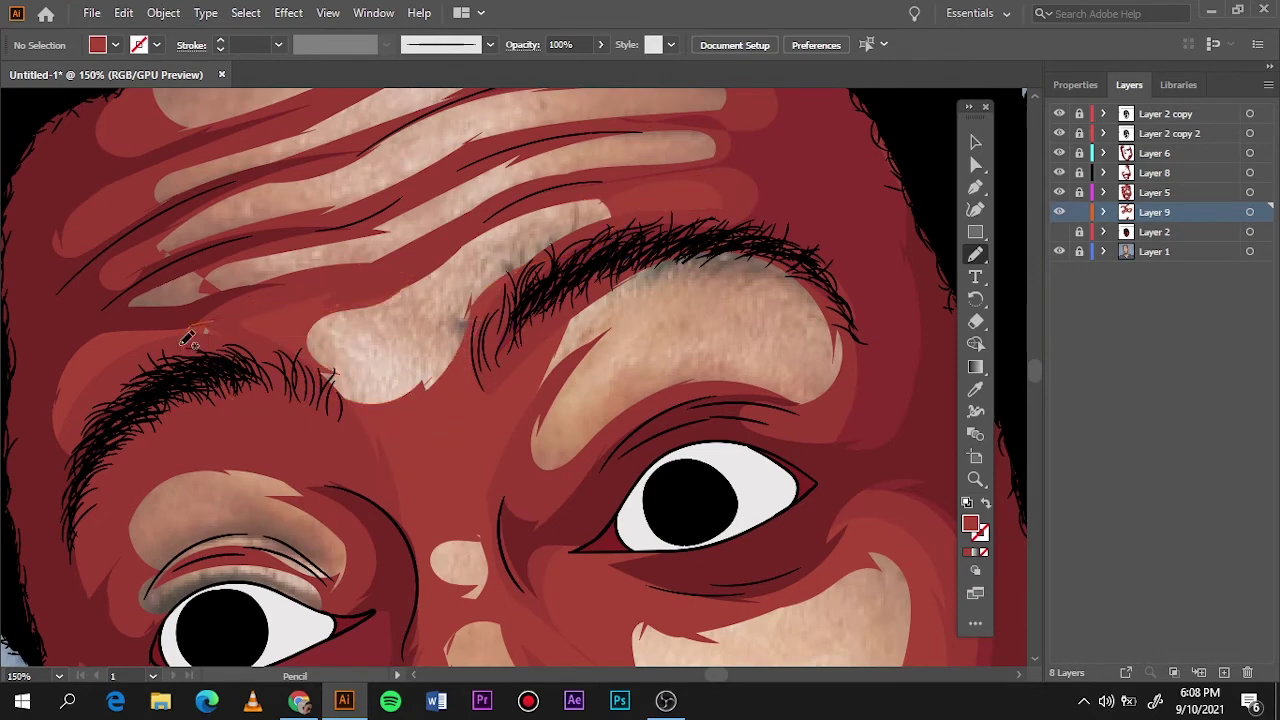
left_click_drag(190, 335, 608, 180)
left_click_drag(320, 251, 140, 290)
left_click_drag(595, 128, 661, 135)
Fit the artboard in view, show Layer 2 again and hide the reference photo
key("ctrl+0")
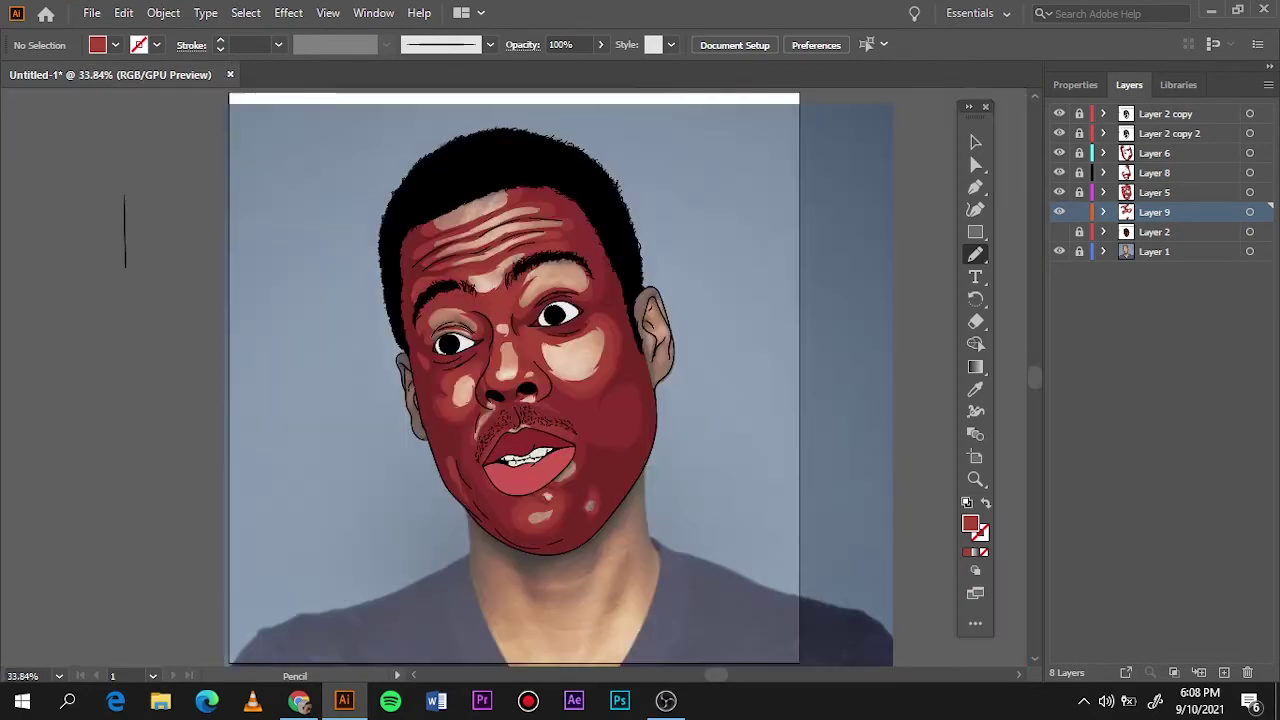
left_click(1059, 231)
left_click(1059, 251)
Create Layer 10 above Layer 2 with a light pink fill and show the reference photo
left_click(1150, 231)
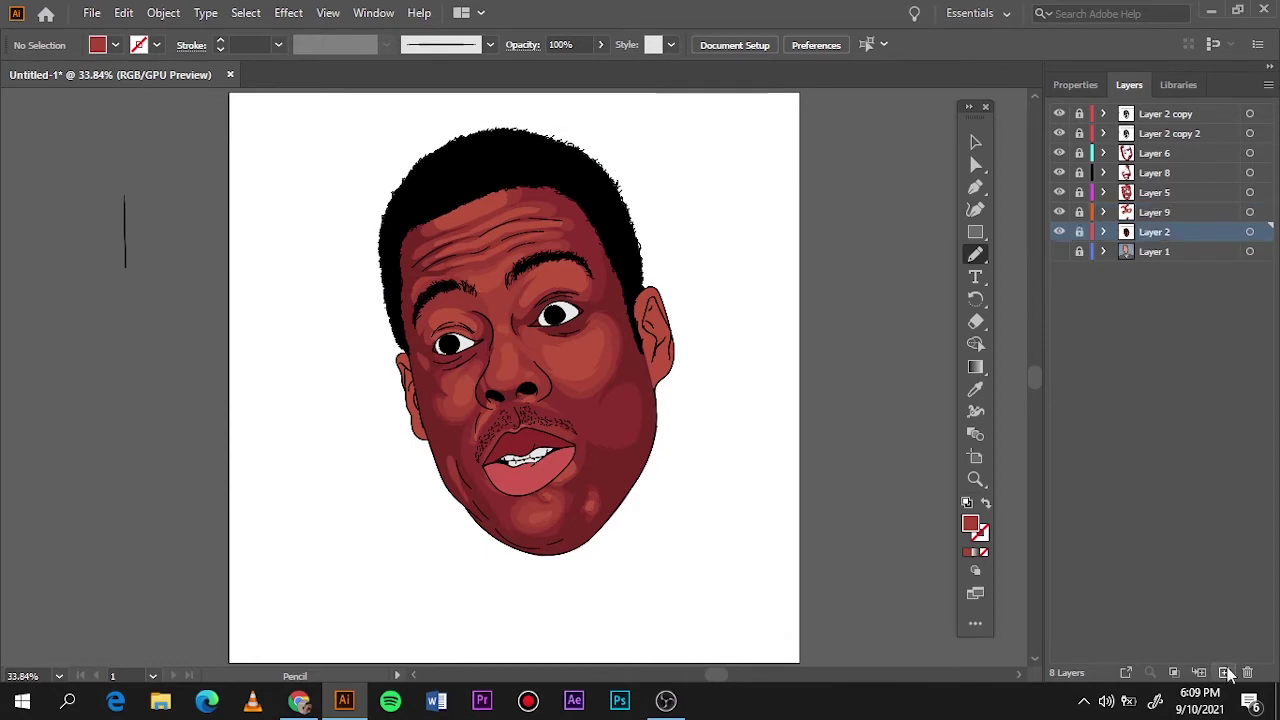
left_click(1224, 672)
double_click(969, 523)
key("Return")
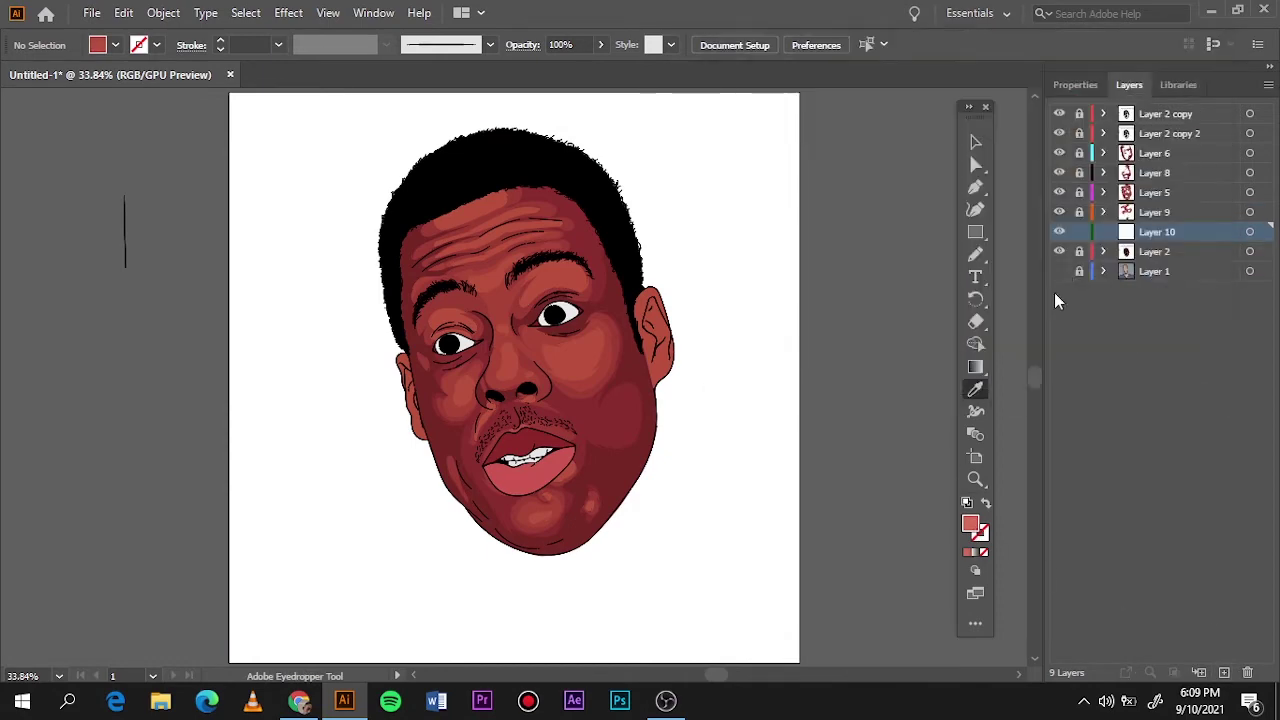
left_click(1059, 271)
key("ctrl+equal")
key("ctrl+equal")
key("ctrl+equal")
key("n")
Draw pink highlights on both cheeks, the nose, the nostrils, the forehead and the chin
mouse_move(552, 310)
left_mouse_down()
mouse_move(668, 356)
mouse_move(555, 312)
left_mouse_up()
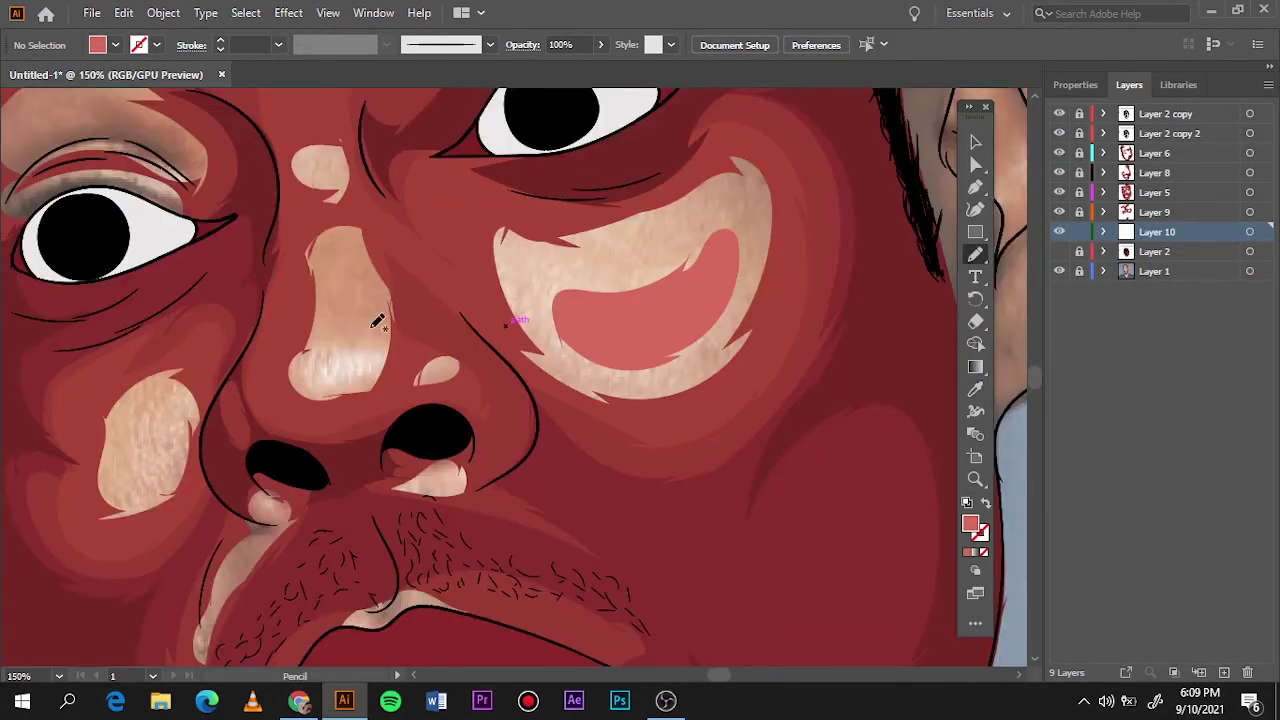
left_click_drag(318, 360, 325, 352)
left_click_drag(432, 372, 438, 364)
left_click_drag(305, 170, 312, 158)
left_click_drag(125, 440, 130, 410)
left_click_drag(428, 478, 398, 474)
scroll(400, 475, "up", 5)
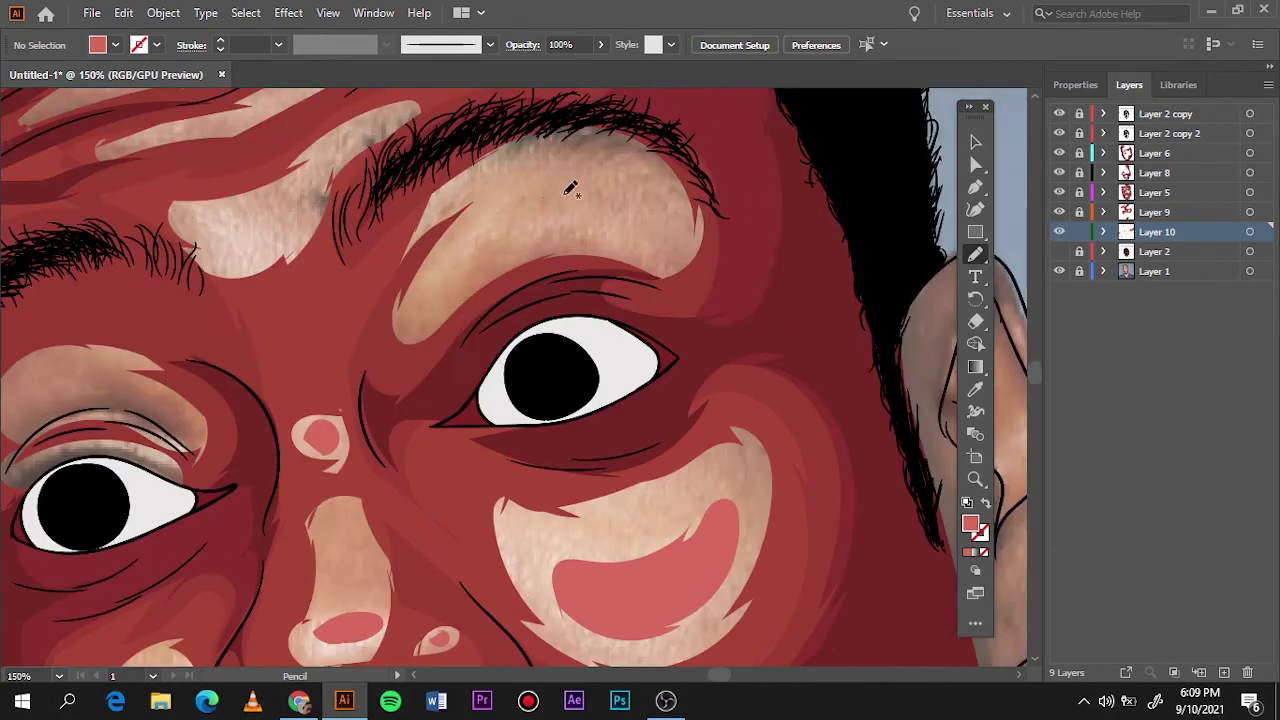
left_click_drag(571, 186, 560, 250)
left_click_drag(214, 223, 300, 180)
scroll(322, 190, "left", 5)
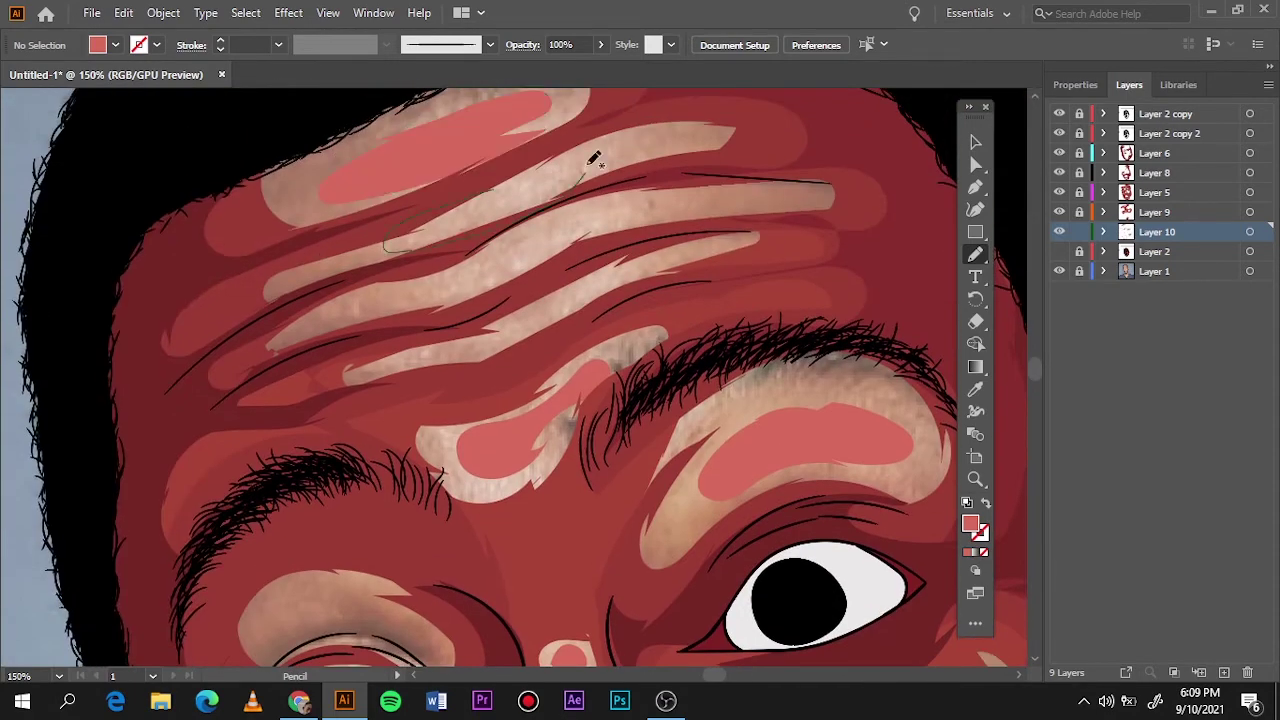
Select all Layer 10 highlight shapes and change their fill to reddish #BA503C
key("ctrl+0")
left_click(1059, 271)
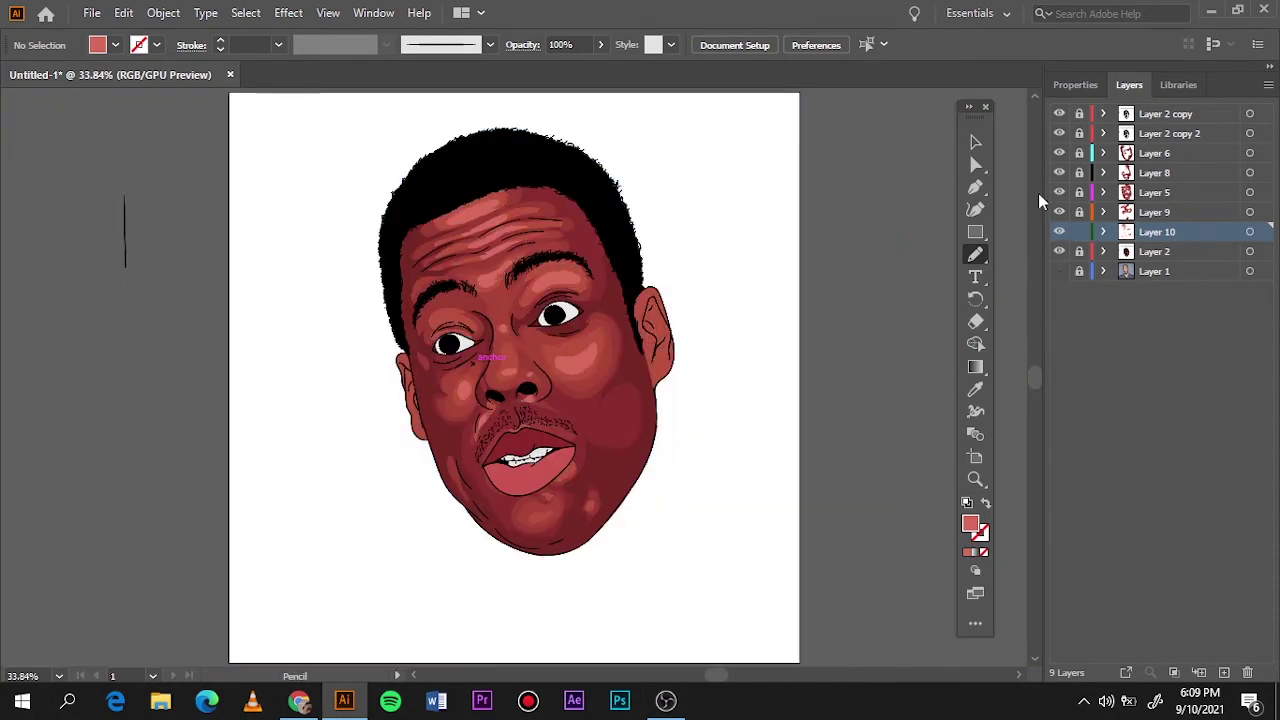
left_click(1250, 231)
key("i")
double_click(970, 524)
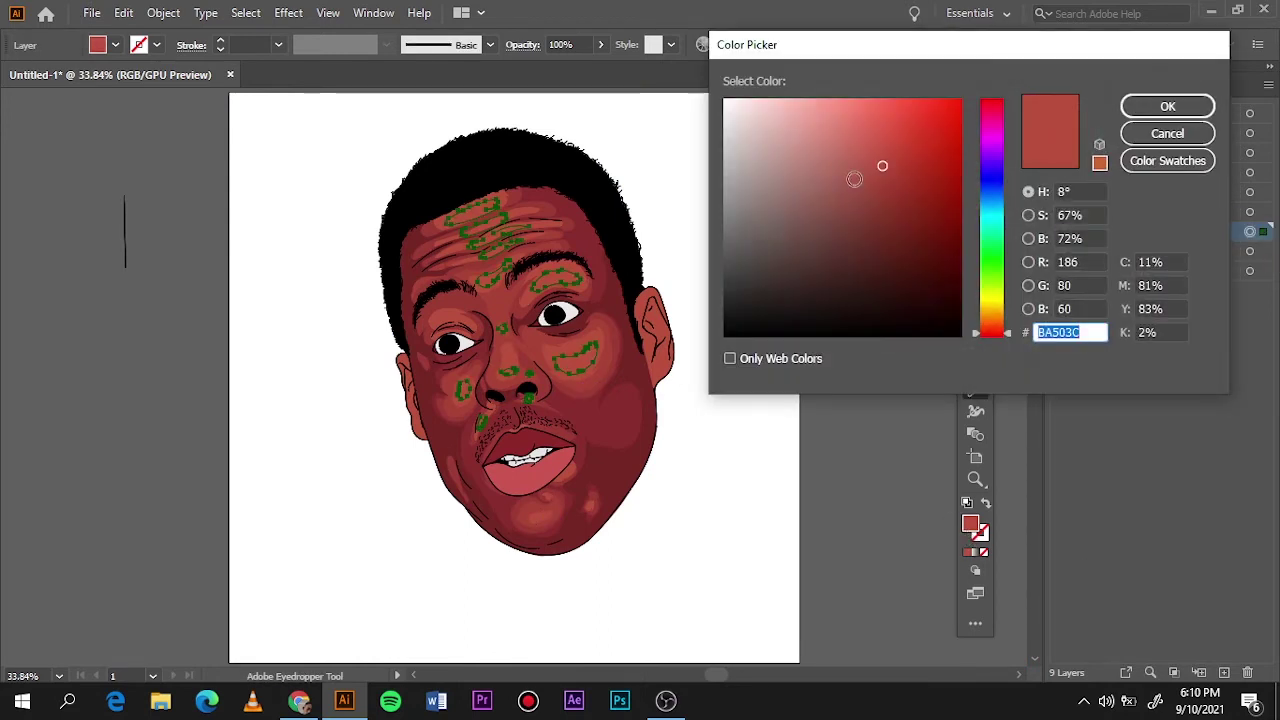
left_click(834, 143)
left_click(1163, 106)
Clear the selection and return to the Pencil tool with the whole artboard in view
key("v")
left_click(899, 210)
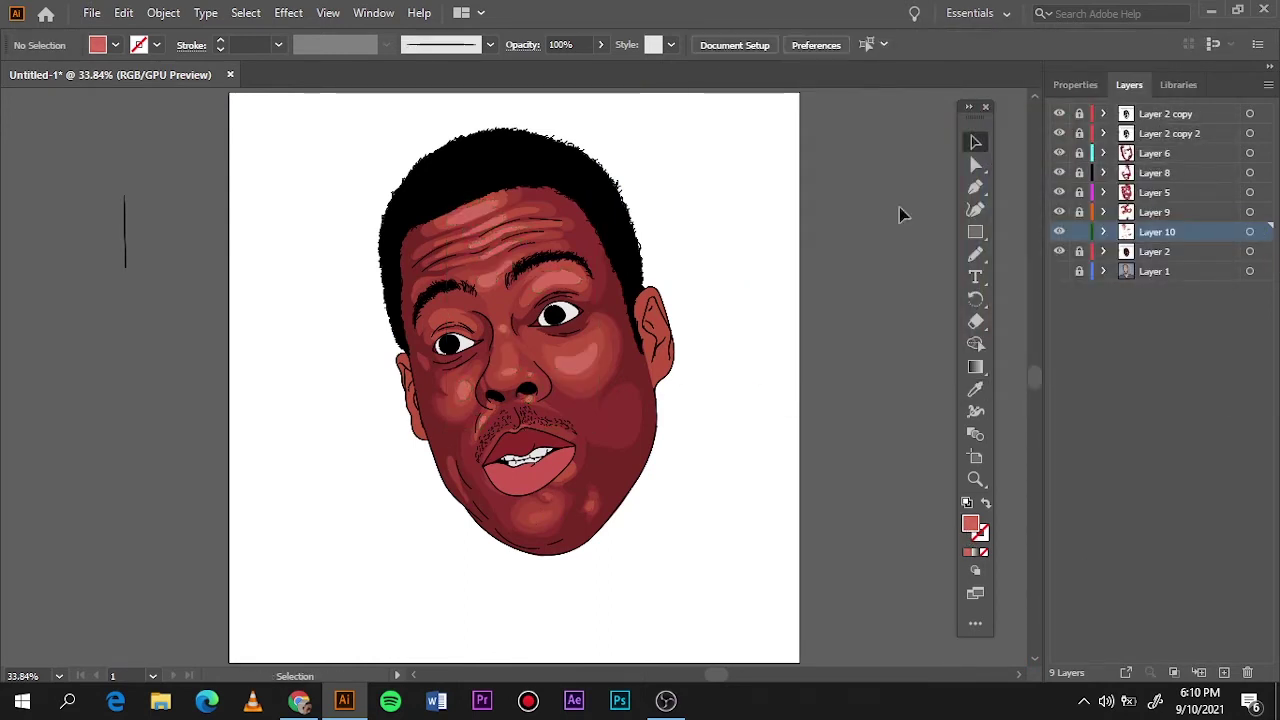
scroll(557, 540, "up", 3, "alt")
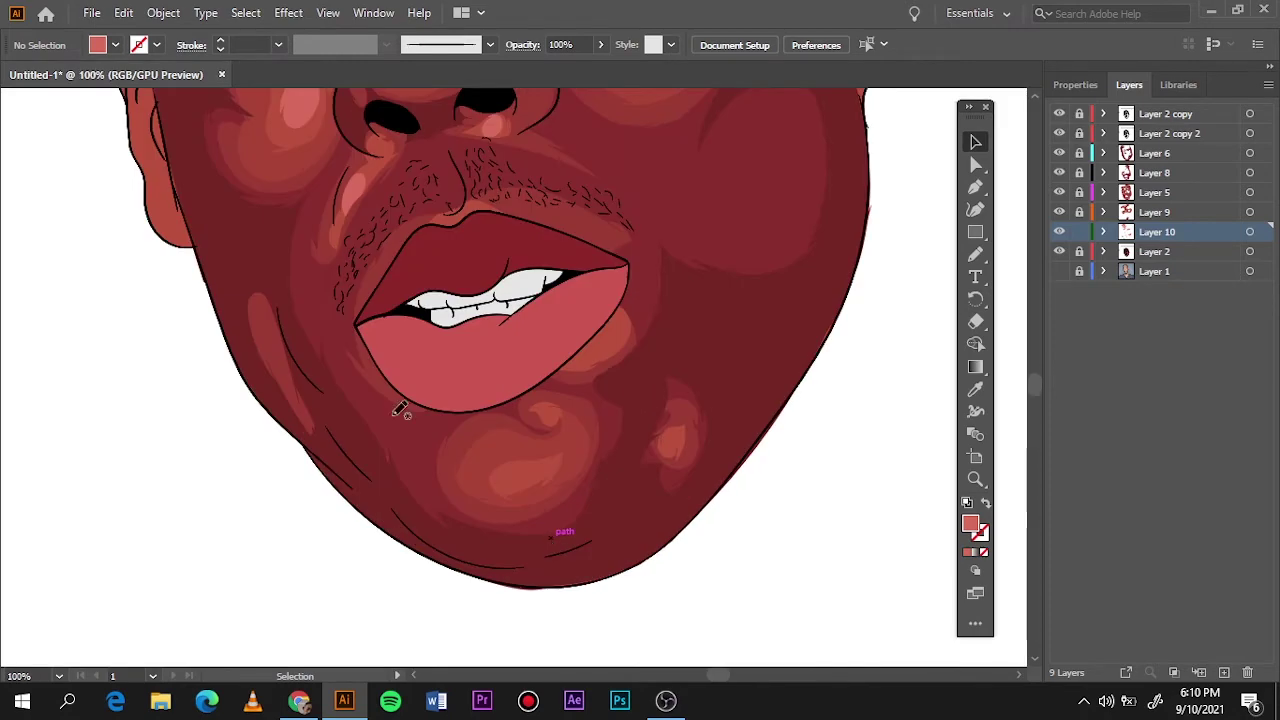
key("n")
key("ctrl+0")
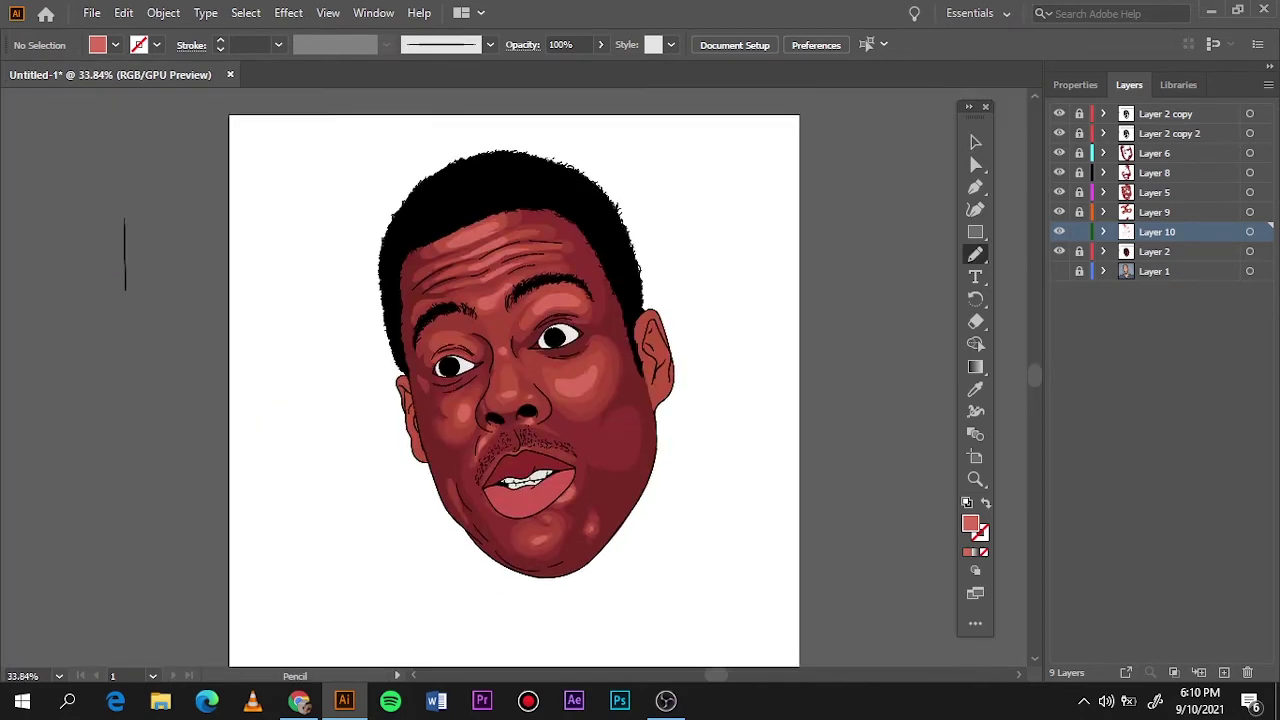
Lock Layer 10, add a new layer and sample a dark maroon fill from the artwork
left_click(1079, 231)
key("ctrl+l")
key("i")
left_click(627, 321)
double_click(970, 524)
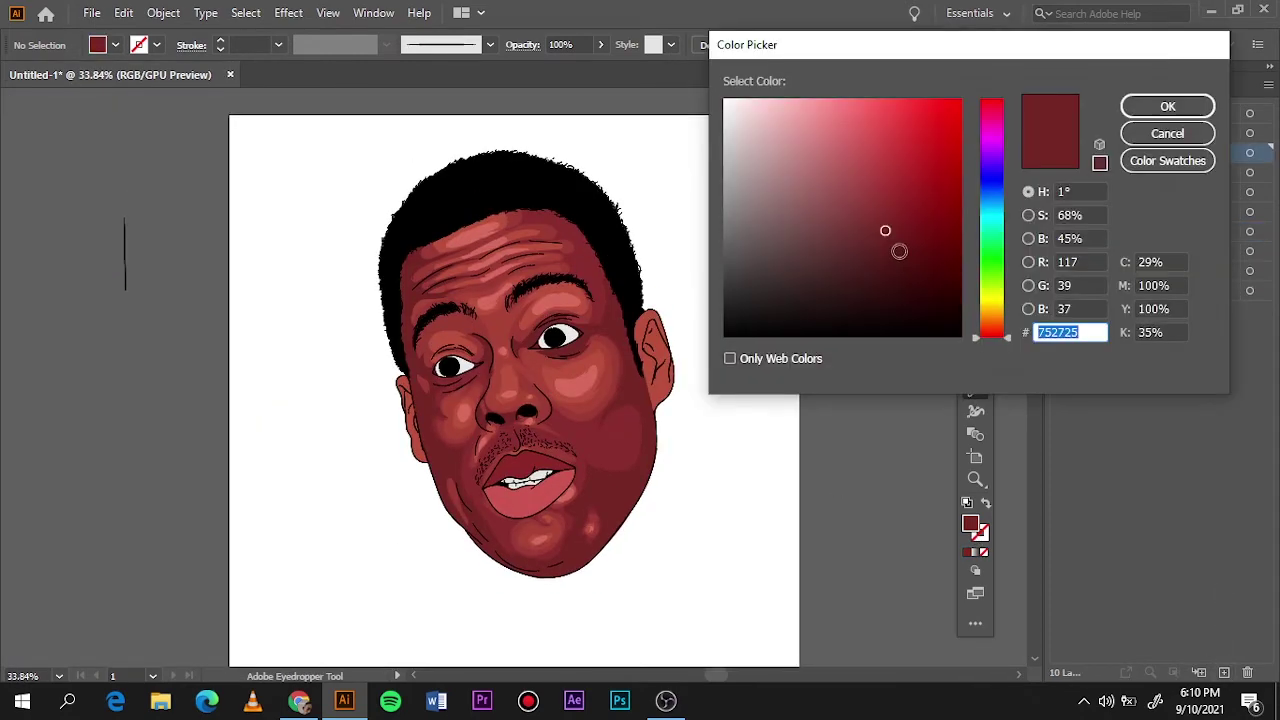
left_click(1163, 106)
scroll(443, 380, "up", 5, "alt")
key("n")
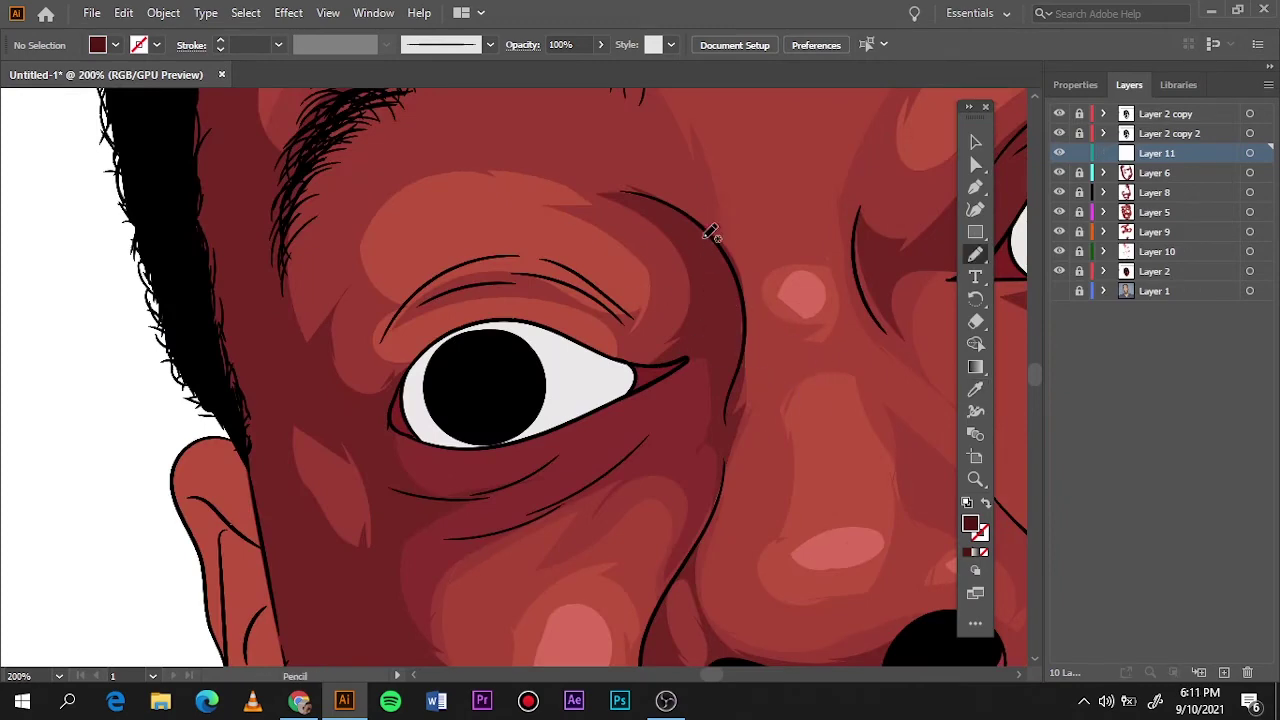
Draw dark maroon shadows beside the eye and along and beside the nostril
left_click_drag(621, 190, 708, 318)
left_click_drag(728, 444, 726, 478)
key("ctrl+0")
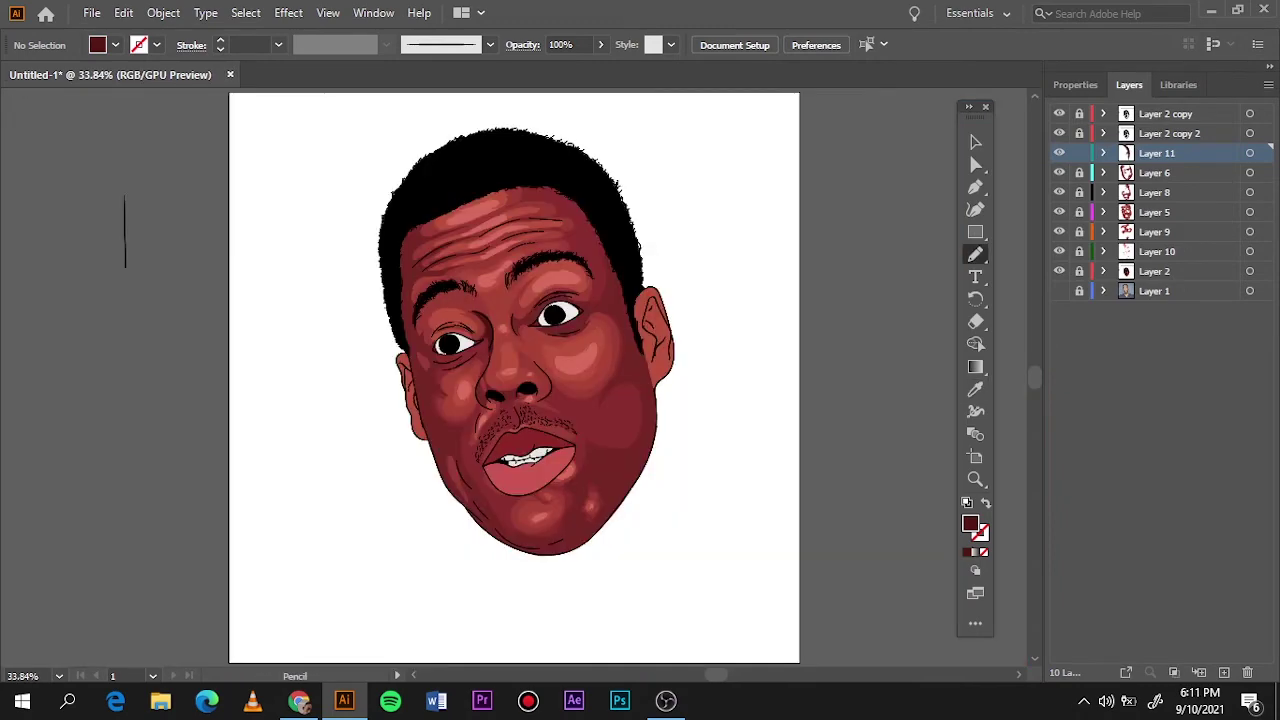
scroll(500, 420, "up", 8, "alt")
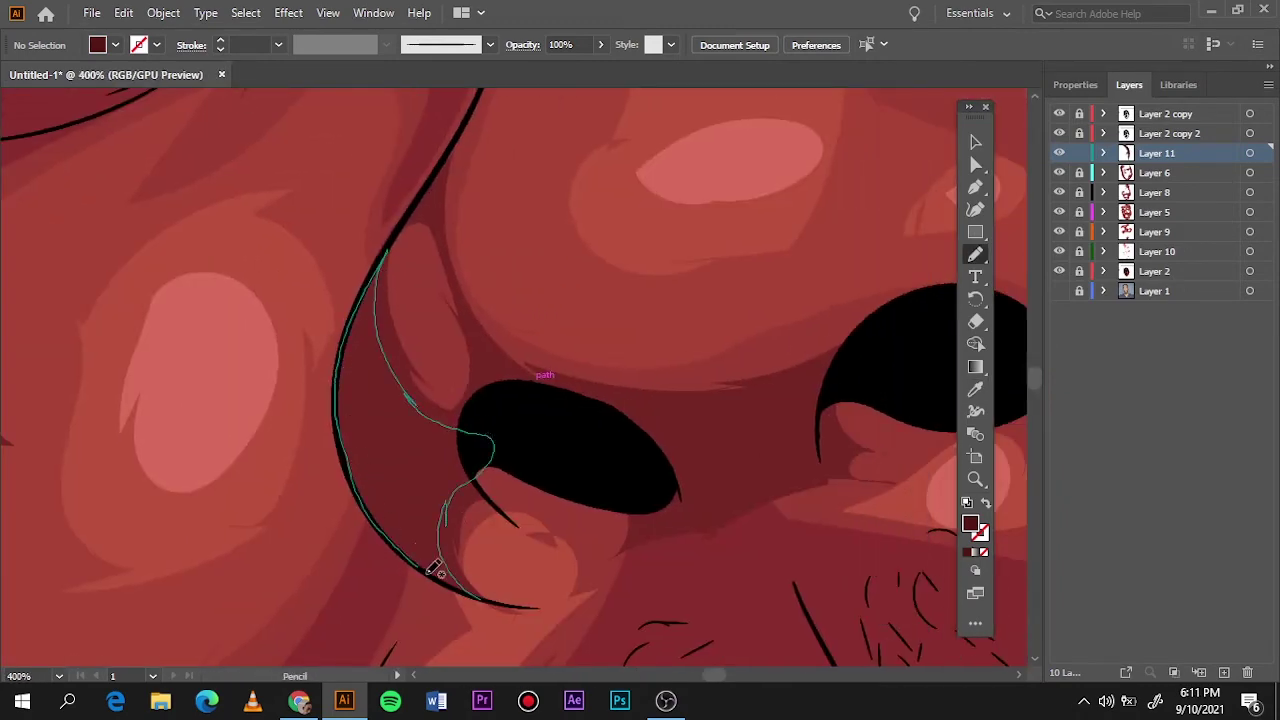
left_click_drag(465, 561, 437, 566)
left_click_drag(486, 400, 490, 453)
left_click_drag(530, 368, 829, 422)
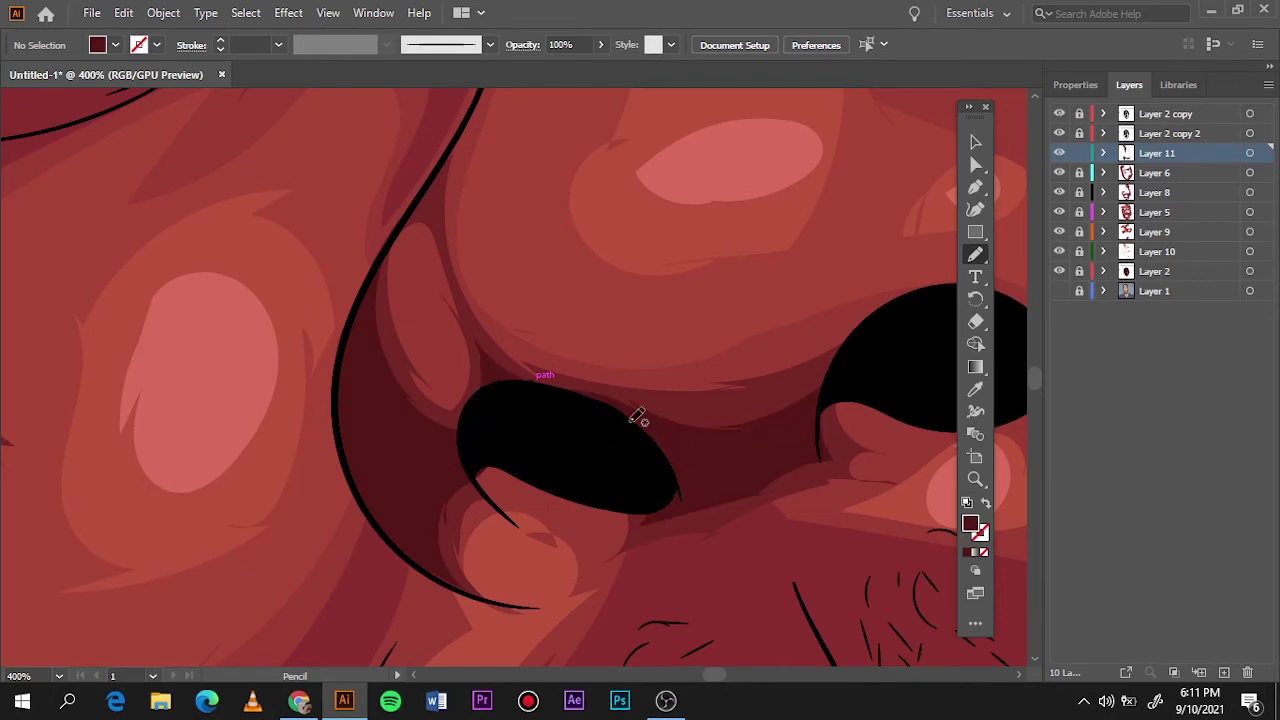
key("ctrl+0")
scroll(545, 312, "up", 4, "alt")
Draw dark shadows by the inner eye corner and creases above and under the right eye
left_click_drag(487, 416, 472, 392)
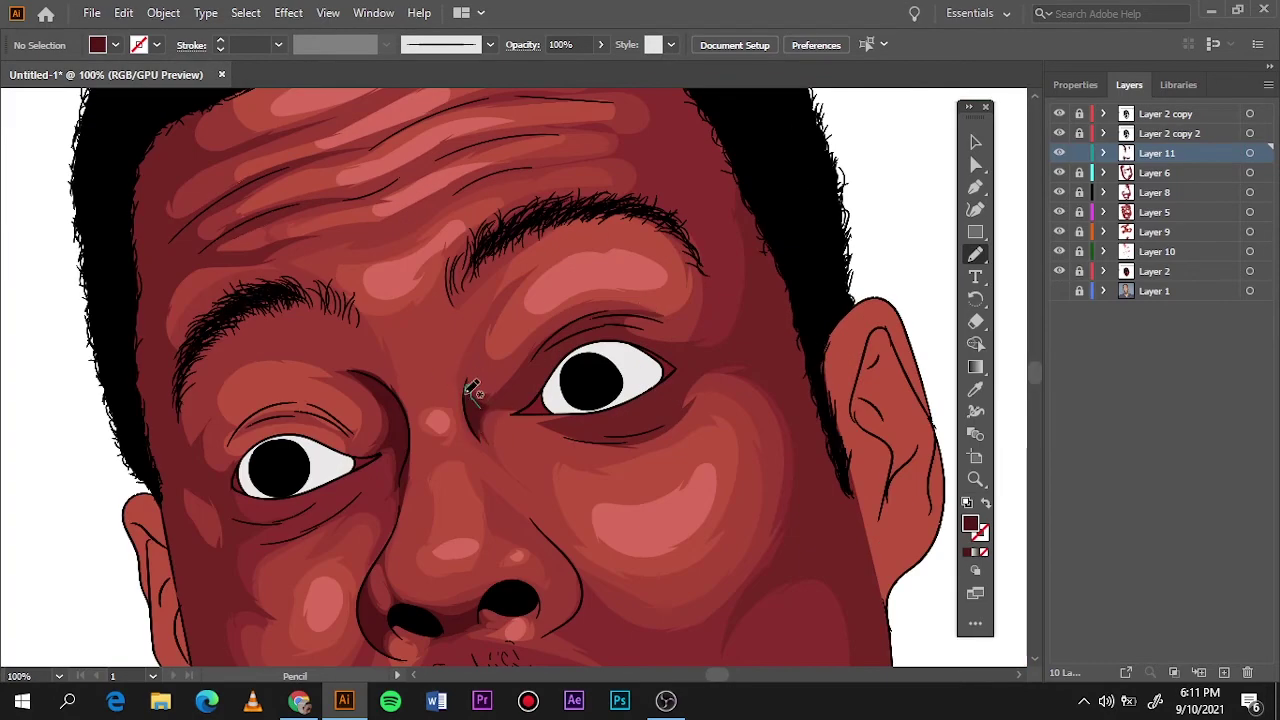
left_click_drag(608, 378, 600, 384)
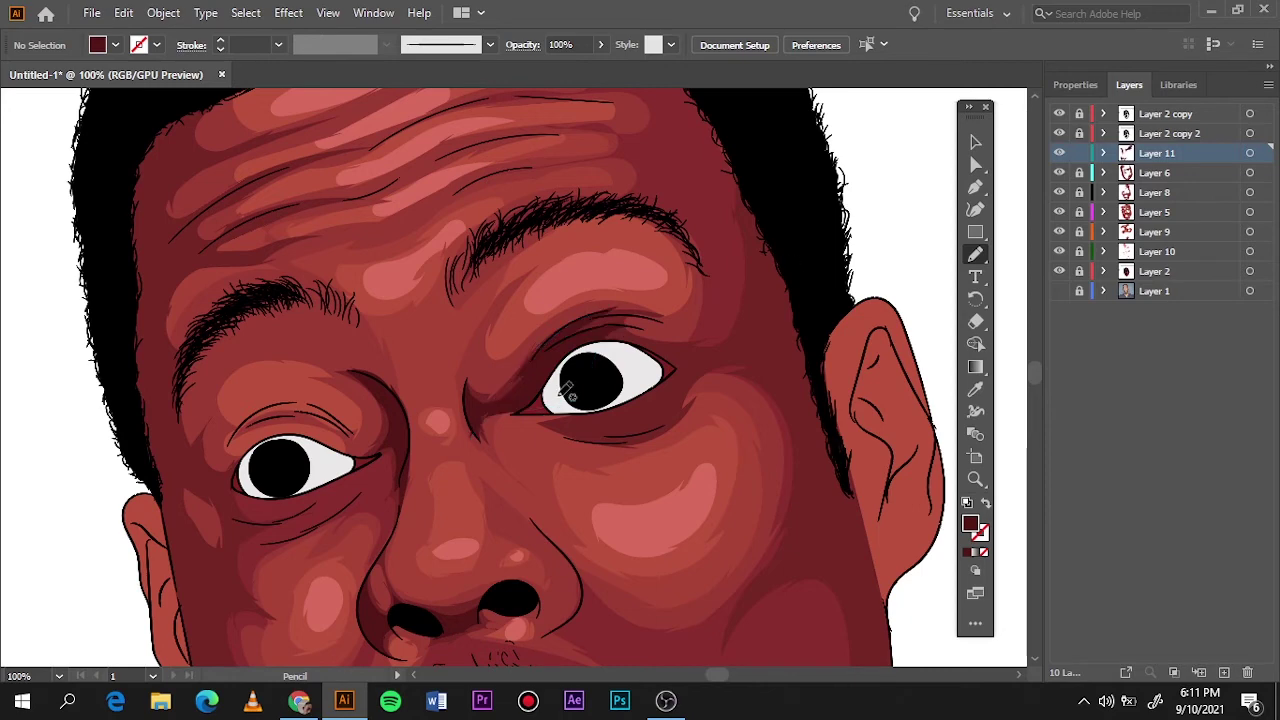
left_click_drag(567, 424, 568, 424)
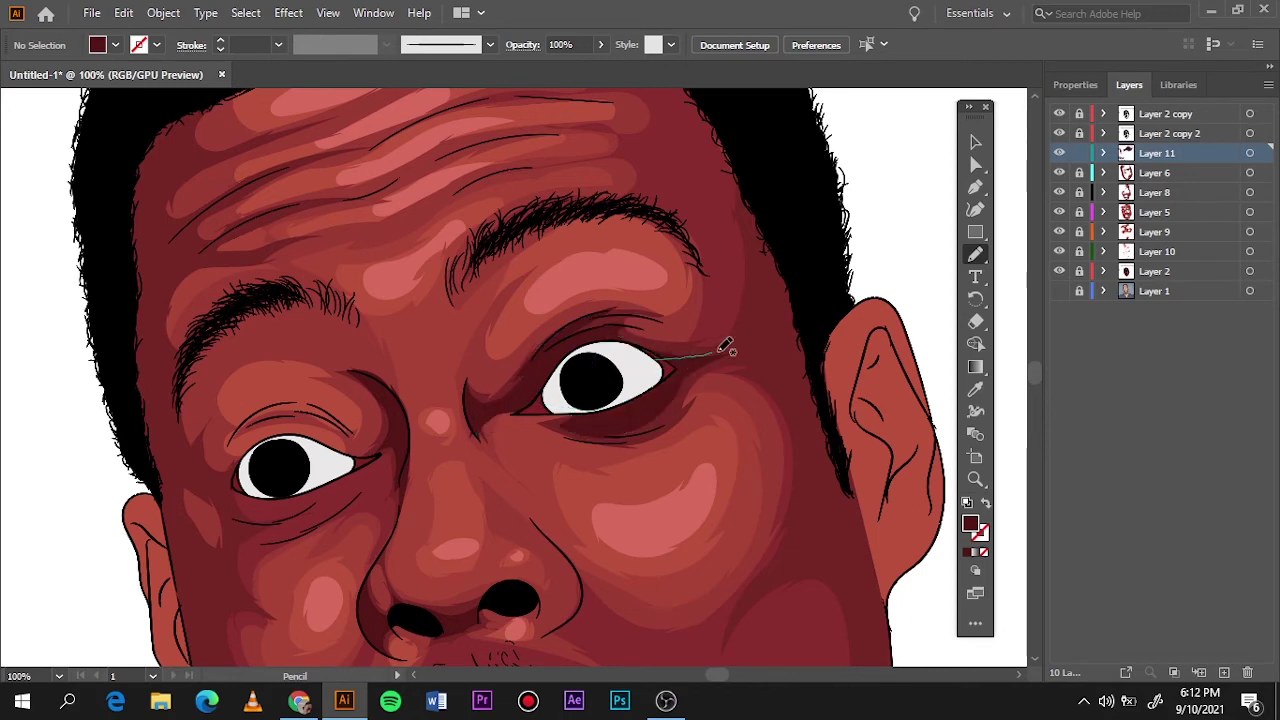
left_click_drag(700, 365, 845, 465)
scroll(500, 502, "down", 5)
scroll(651, 263, "up", 4)
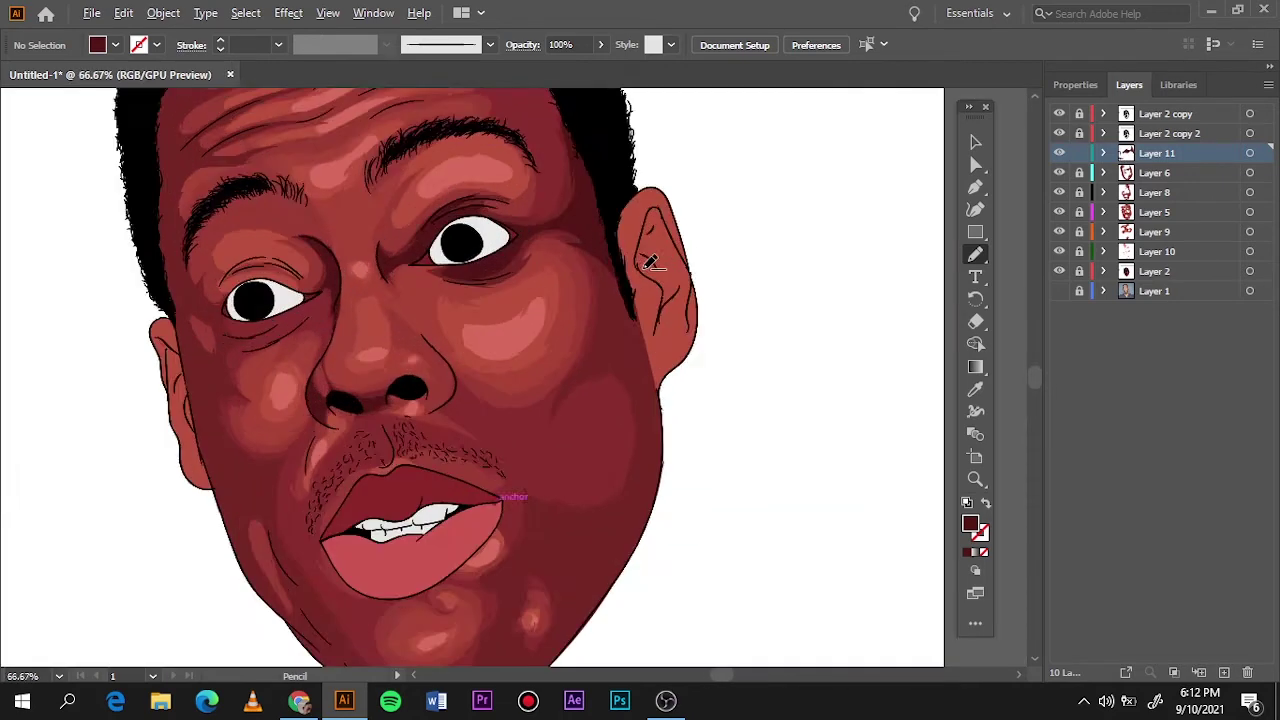
scroll(591, 263, "up", 2)
Draw dark shading down the cheek toward the chin and along the left jaw
left_click_drag(552, 238, 648, 478)
scroll(517, 274, "down", 5)
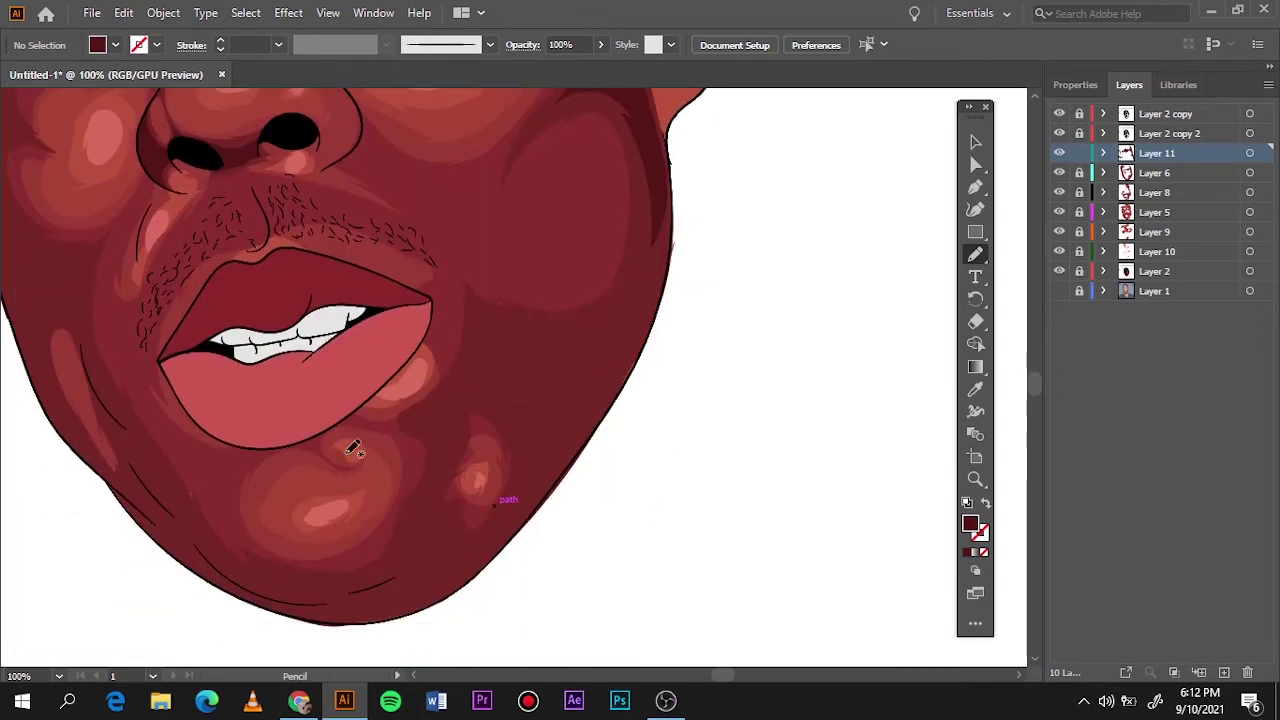
mouse_move(634, 112)
left_mouse_down()
mouse_move(563, 334)
mouse_move(426, 426)
left_mouse_up()
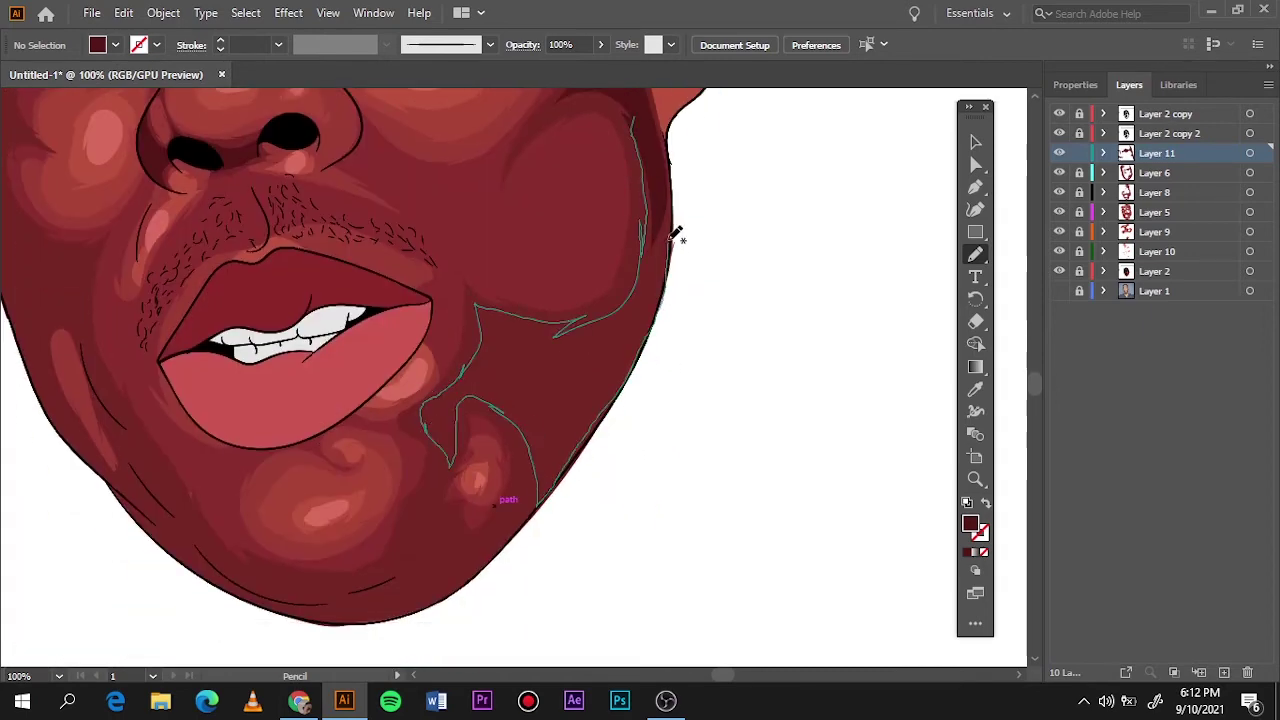
scroll(640, 300, "down", 4)
mouse_move(676, 236)
left_mouse_down()
mouse_move(523, 409)
mouse_move(634, 420)
left_mouse_up()
scroll(600, 440, "up", 1)
scroll(620, 300, "up", 3)
mouse_move(209, 240)
left_mouse_down()
mouse_move(331, 434)
mouse_move(470, 488)
left_mouse_up()
key("ctrl+0")
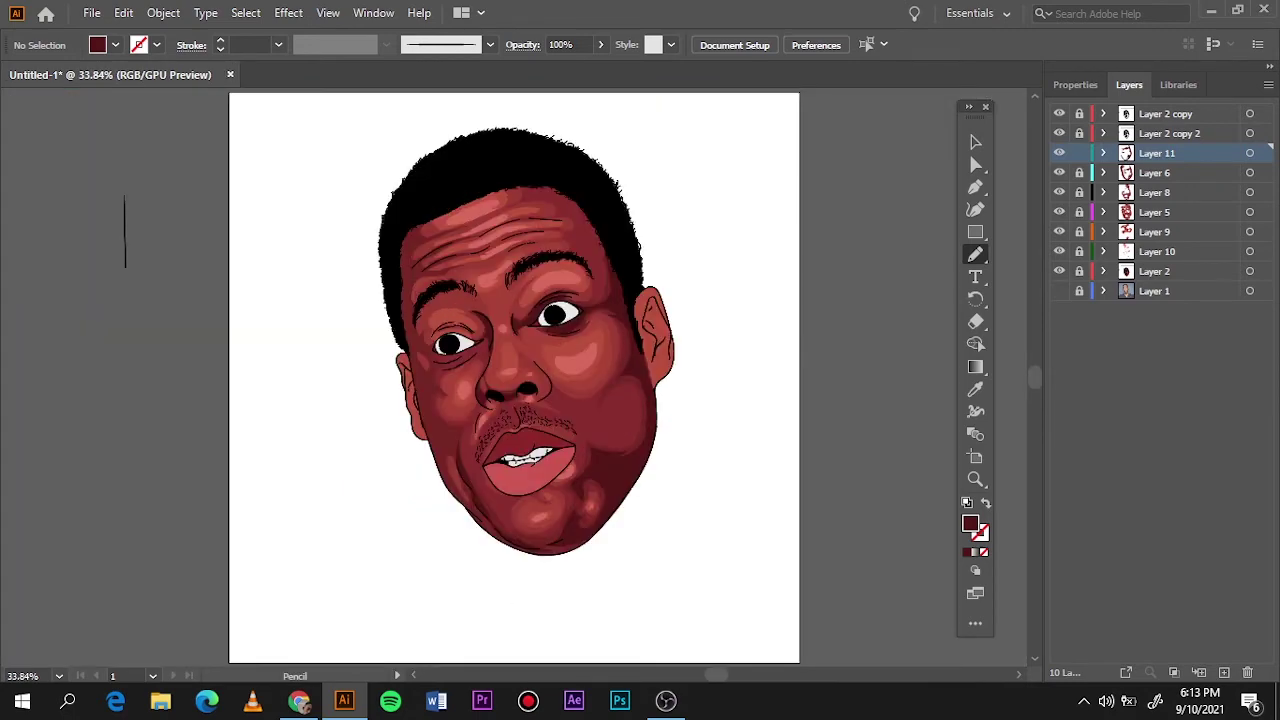
Add a short shadow along the jaw and a shadow down the forehead beside the hair
scroll(540, 500, "up", 4)
left_click_drag(500, 586, 371, 466)
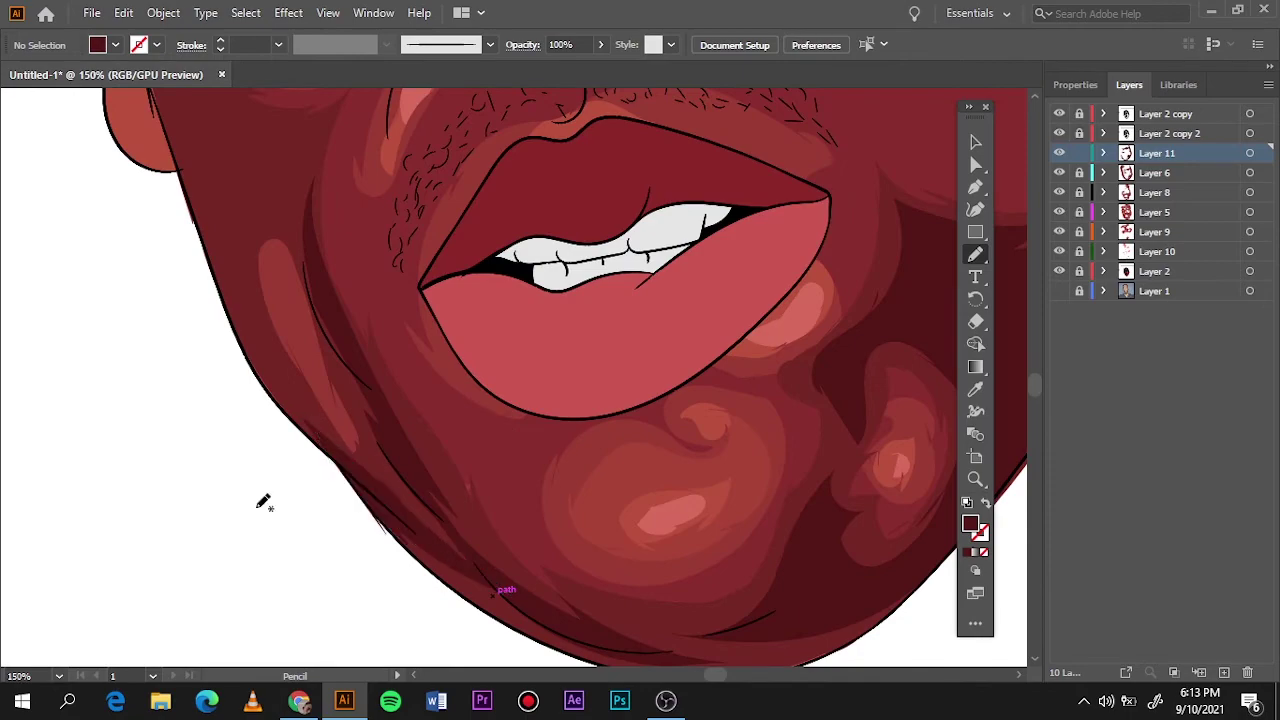
scroll(266, 503, "down", 4)
scroll(416, 263, "up", 2)
scroll(416, 263, "up", 3)
scroll(323, 349, "up", 3)
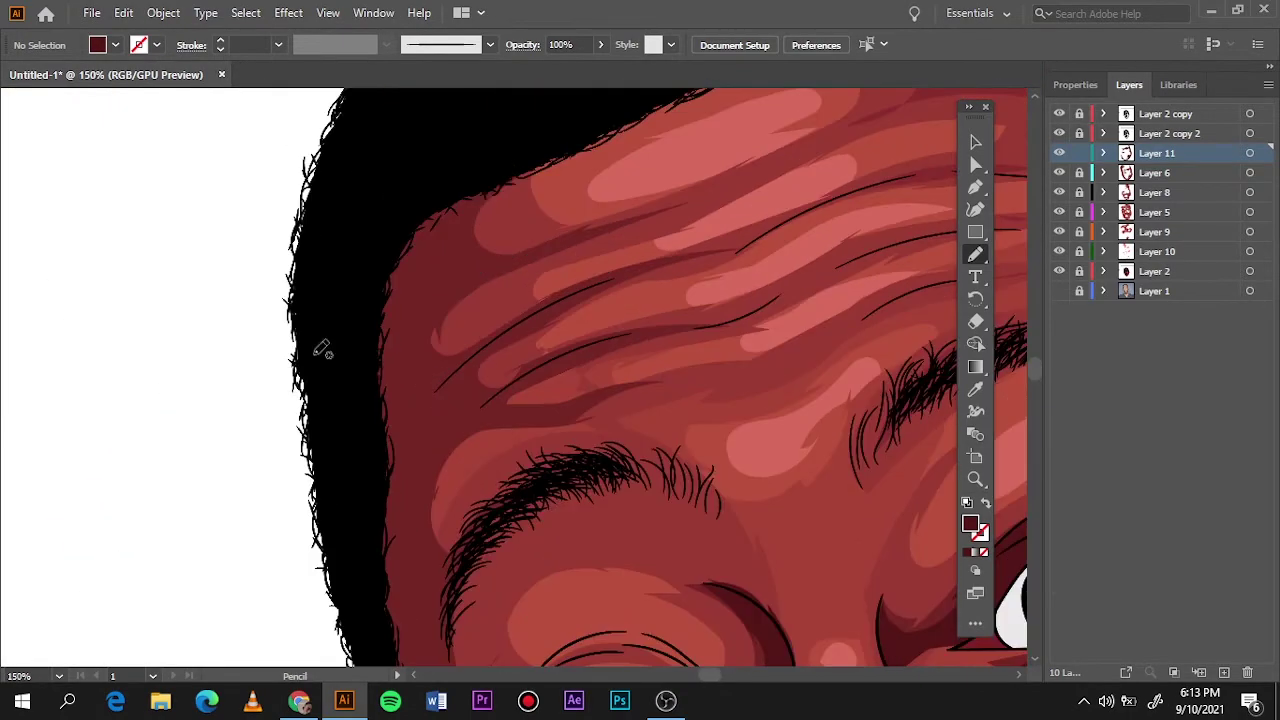
mouse_move(490, 166)
left_mouse_down()
mouse_move(455, 365)
mouse_move(603, 334)
left_mouse_up()
key("ctrl+0")
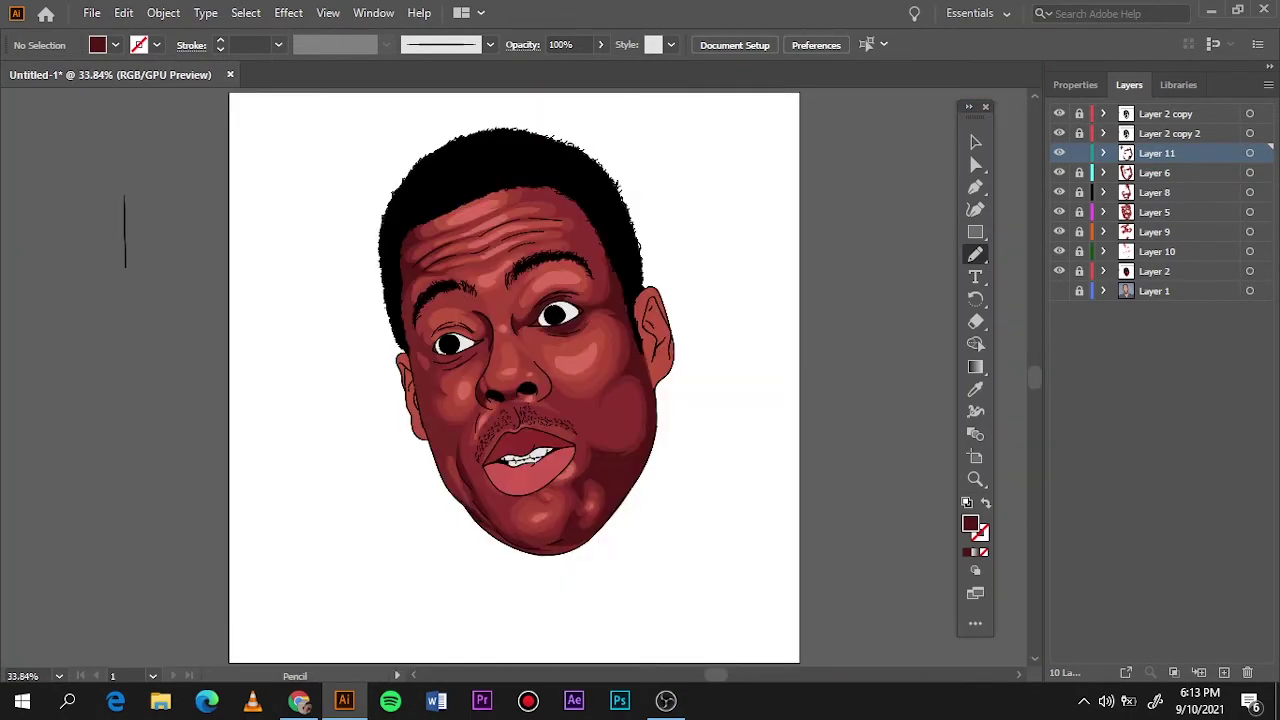
Draw shadows from the forehead to the left eye and down the left cheek
scroll(419, 320, "up", 3)
scroll(419, 320, "up", 2)
left_click_drag(415, 190, 497, 380)
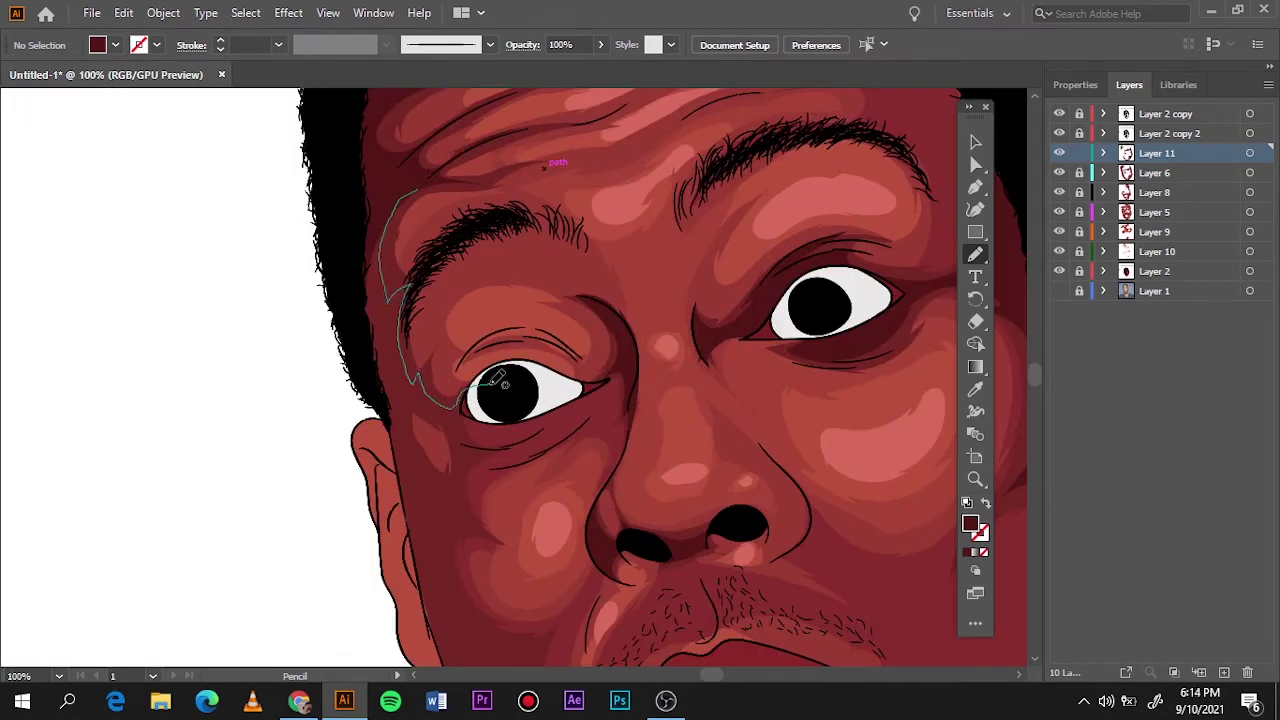
mouse_move(432, 412)
left_mouse_down()
mouse_move(436, 474)
mouse_move(403, 495)
left_mouse_up()
key("ctrl+0")
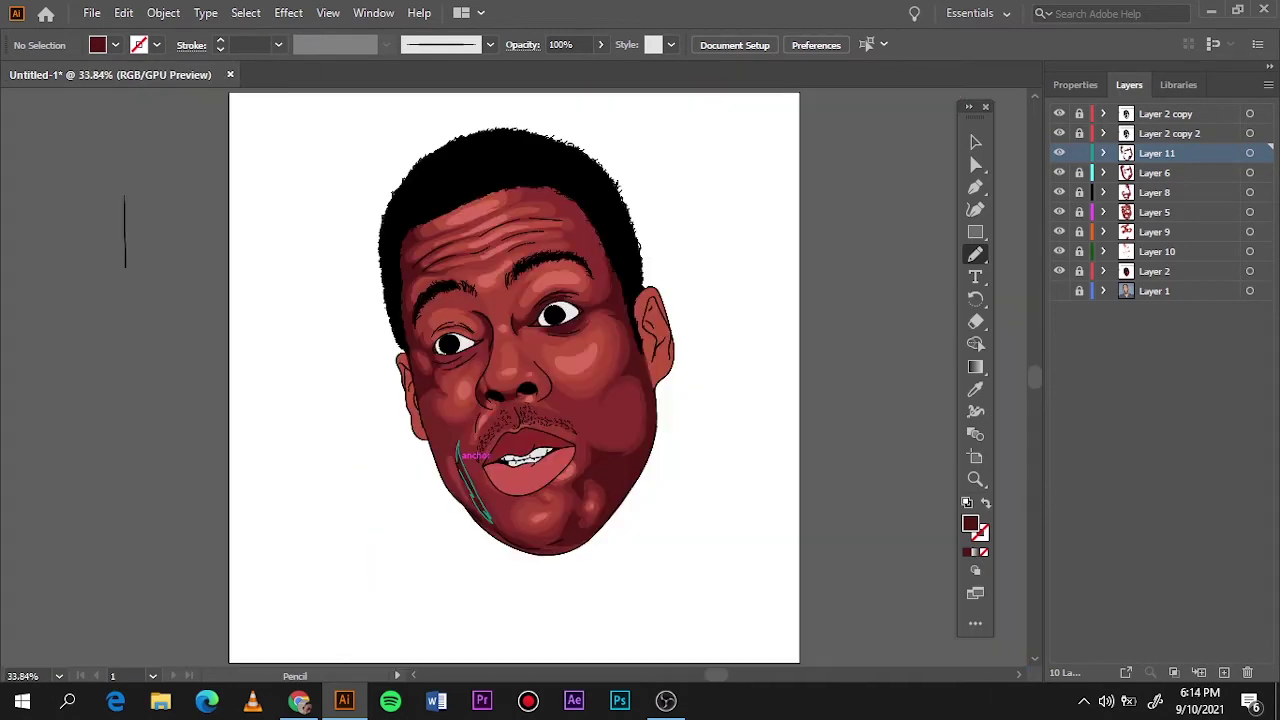
scroll(457, 374, "up", 5)
left_click_drag(405, 193, 463, 330)
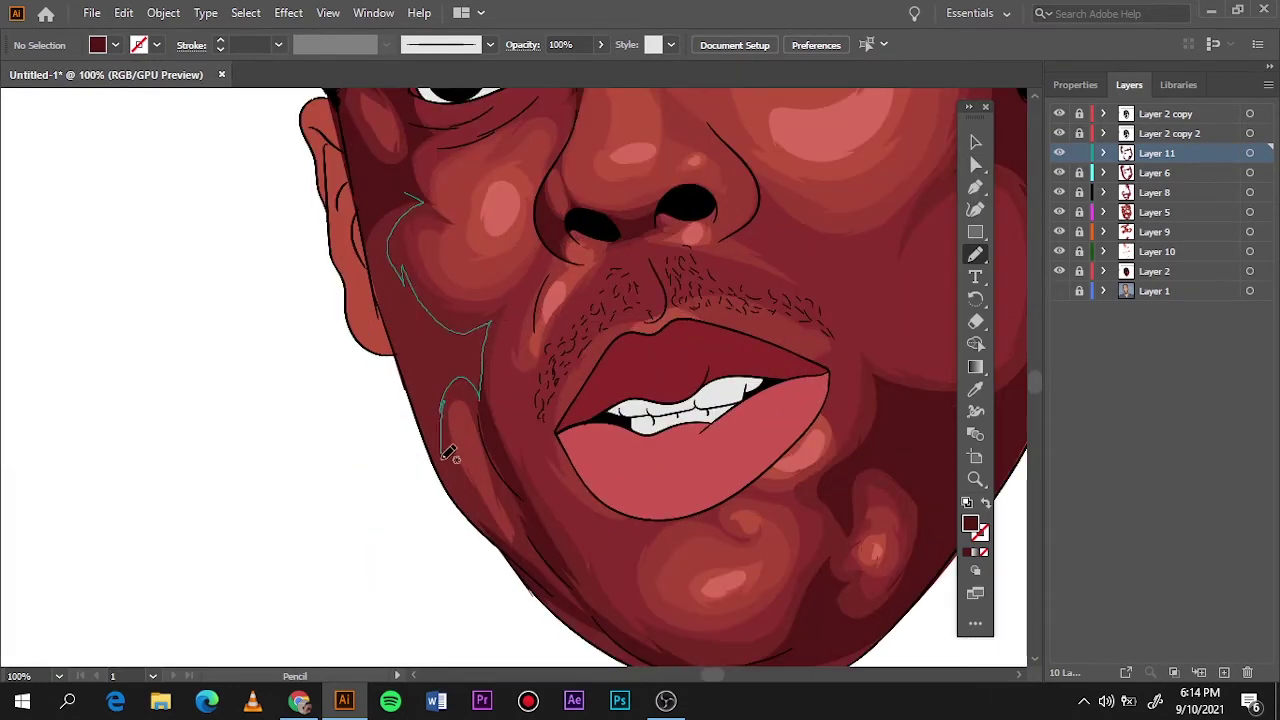
left_click_drag(449, 453, 389, 321)
key("ctrl+0")
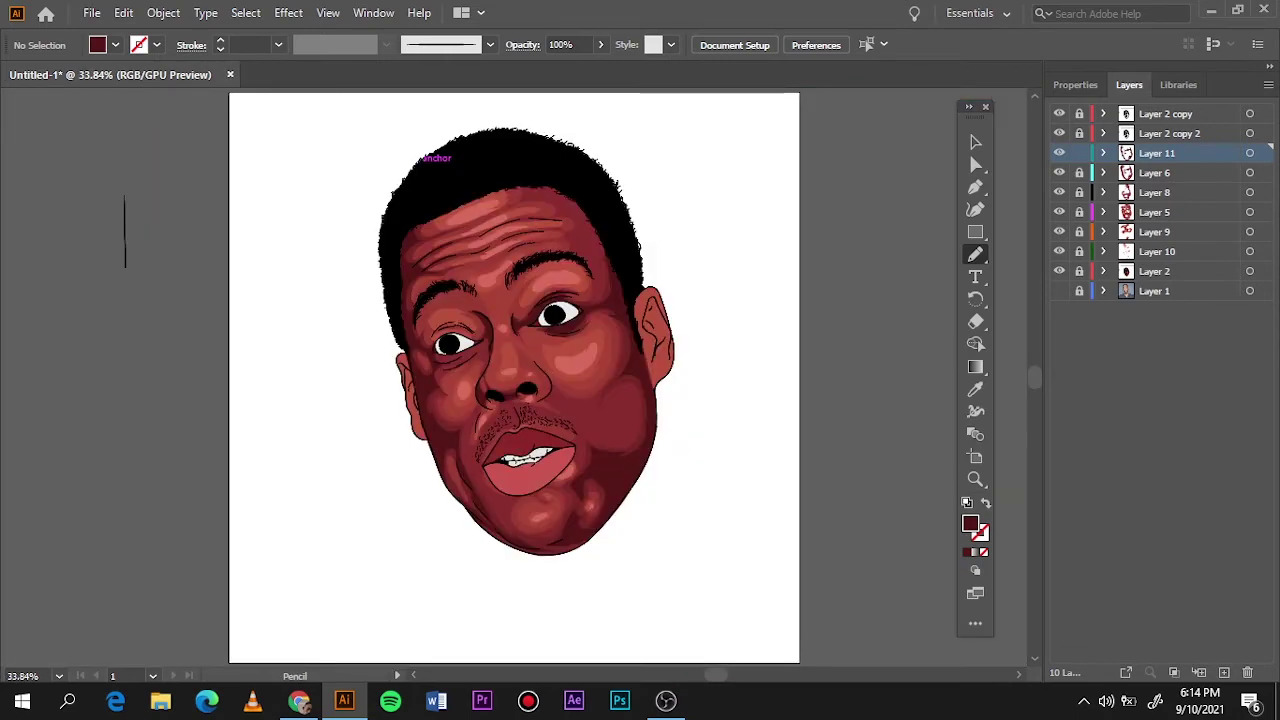
Add a new layer and set the fill to an adjusted face colour sampled with the eyedropper
left_click(1180, 214)
key("ctrl+l")
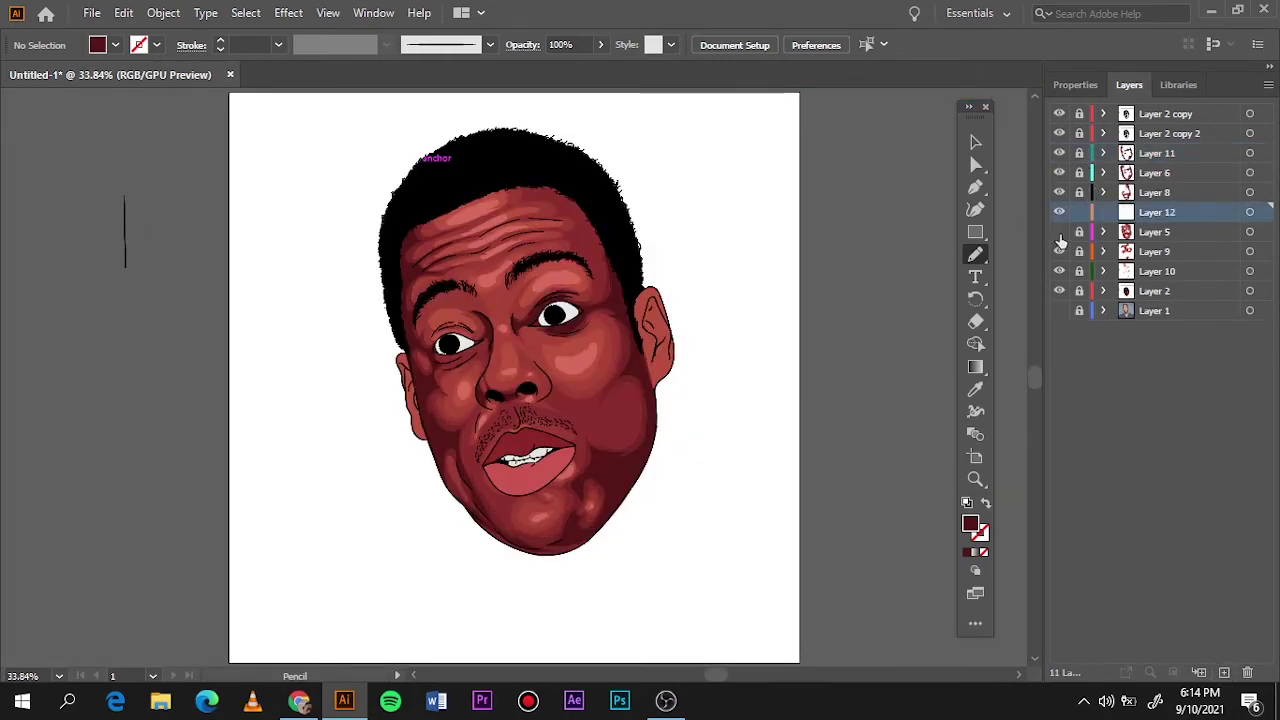
key("i")
left_click(630, 404)
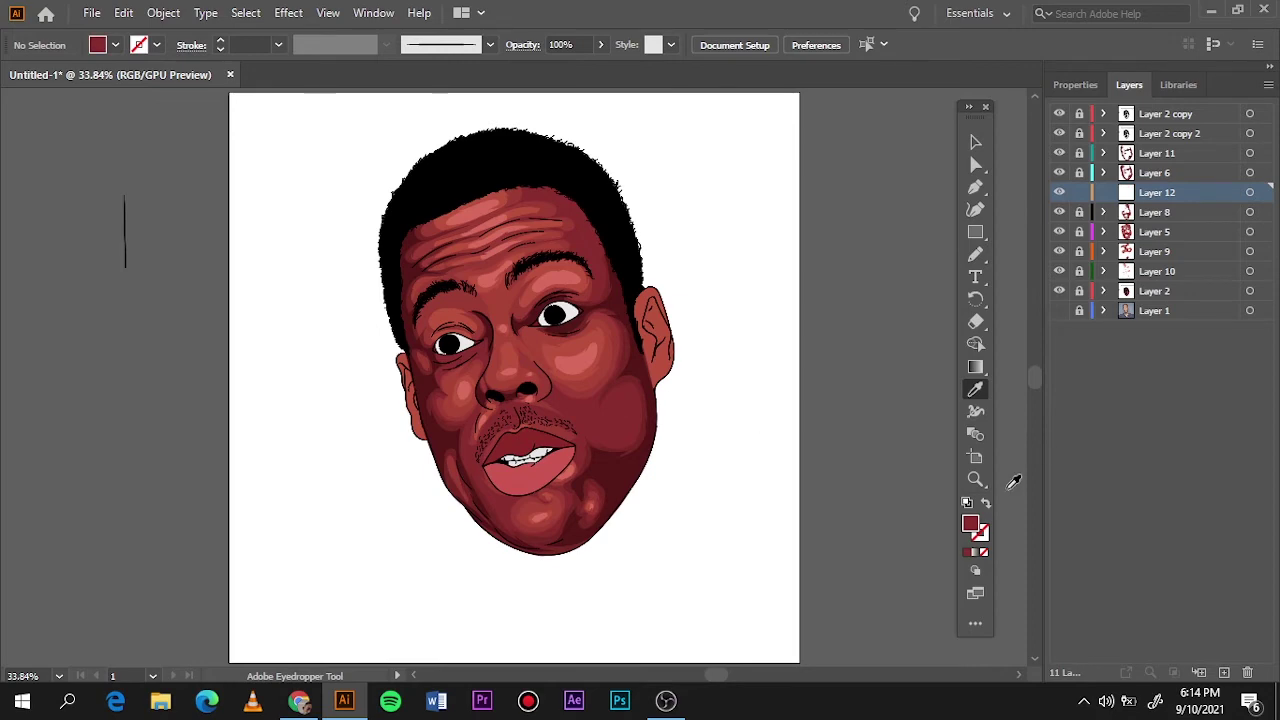
double_click(970, 524)
key("Return")
Draw a red Pencil shading shape over the left cheek
key("n")
key("ctrl+1")
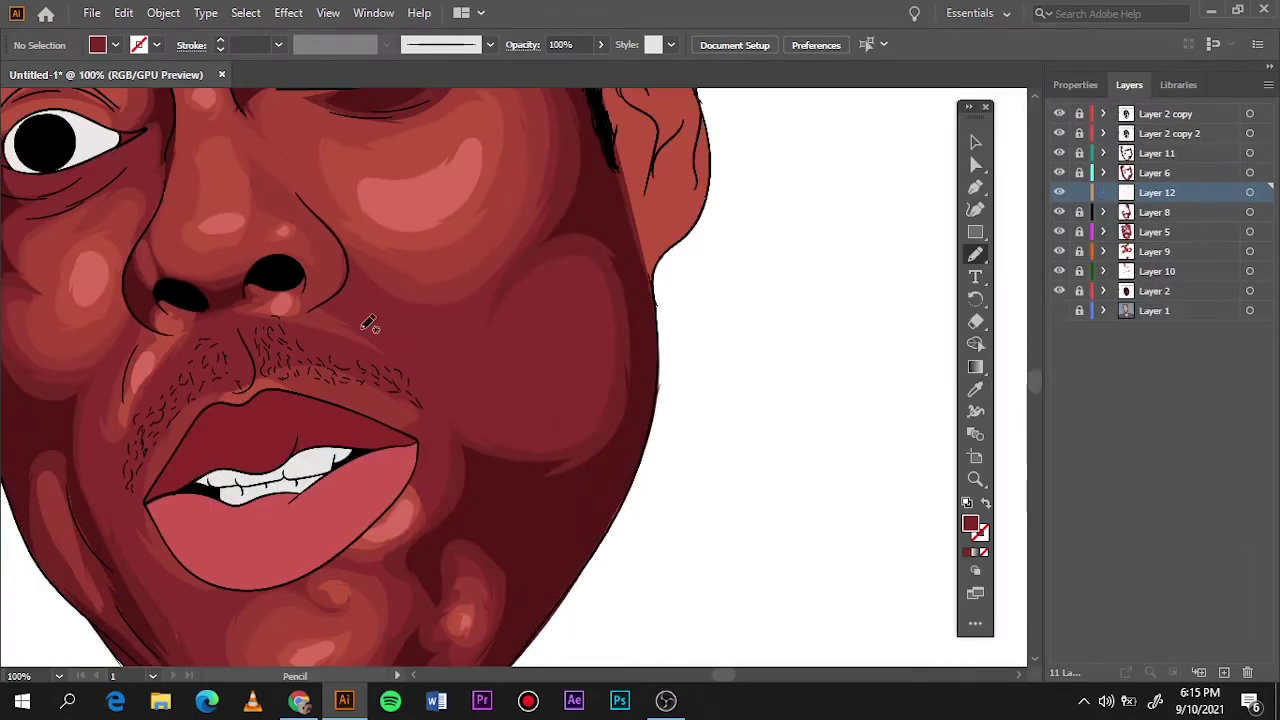
mouse_move(368, 324)
left_mouse_down()
mouse_move(566, 471)
mouse_move(386, 294)
left_mouse_up()
key("ctrl+0")
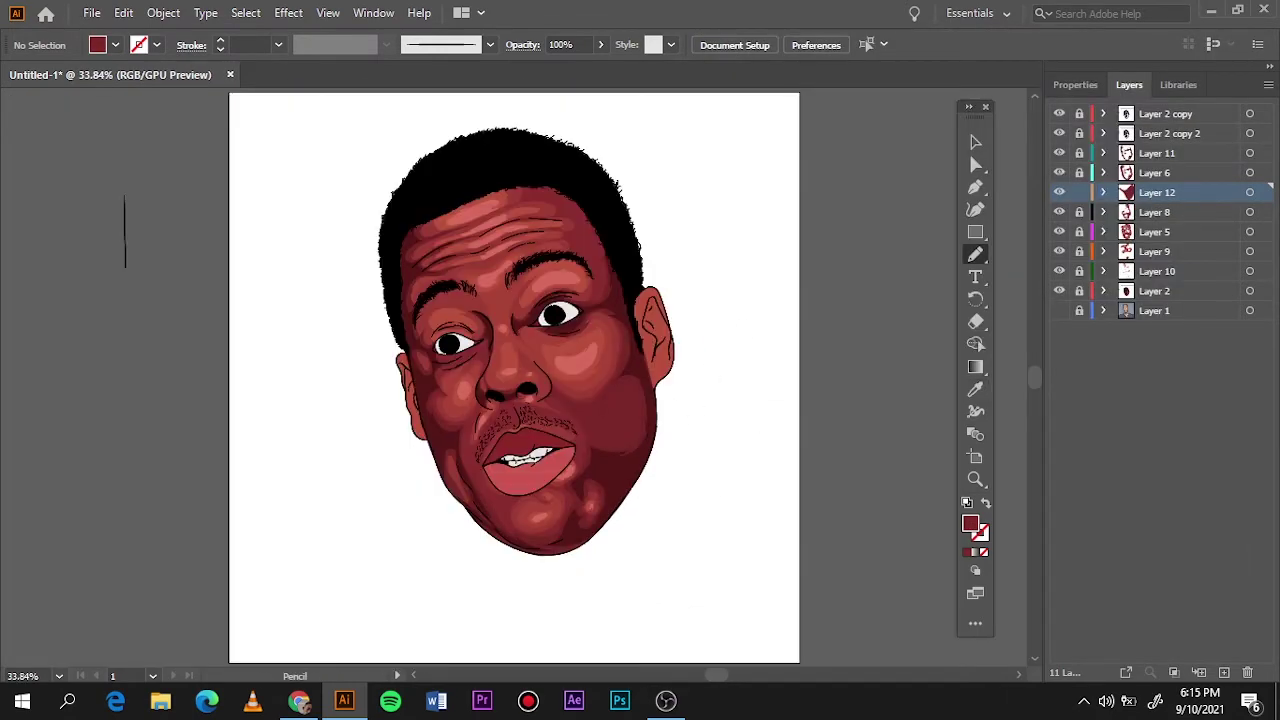
scroll(570, 432, "up", 2)
Draw red shading shapes over the moustache, around the upper lip and left of the mouth
left_click_drag(598, 400, 438, 366)
left_click_drag(447, 420, 418, 428)
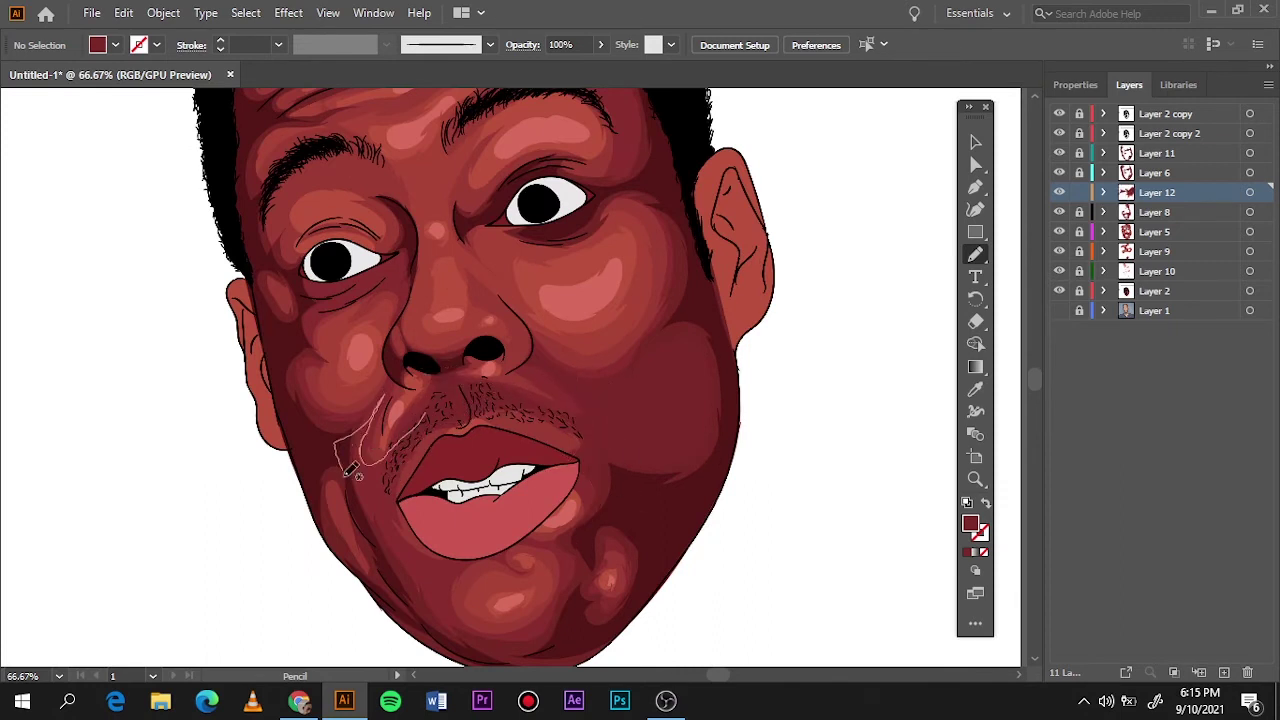
left_click_drag(350, 472, 447, 590)
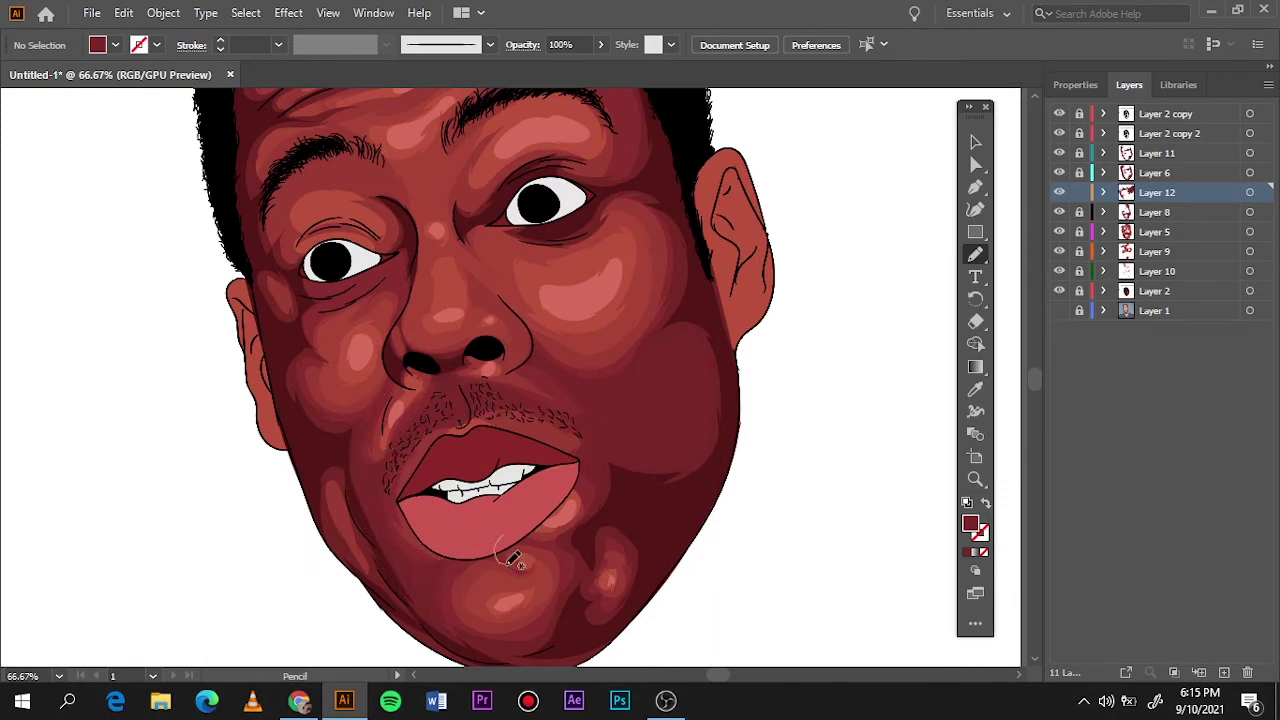
key("ctrl+0")
Draw two more shading strokes reaching across the forehead, then view the whole face
scroll(545, 215, "up", 3)
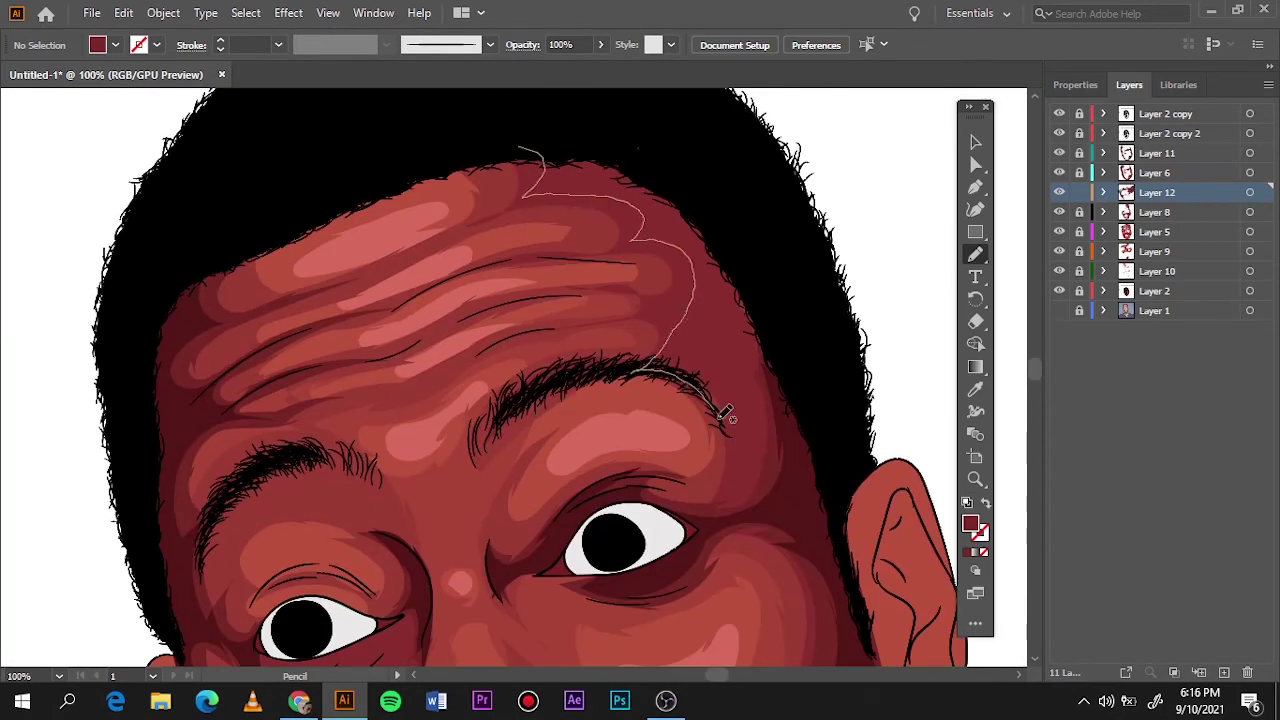
left_click_drag(722, 412, 745, 525)
left_click_drag(545, 145, 739, 493)
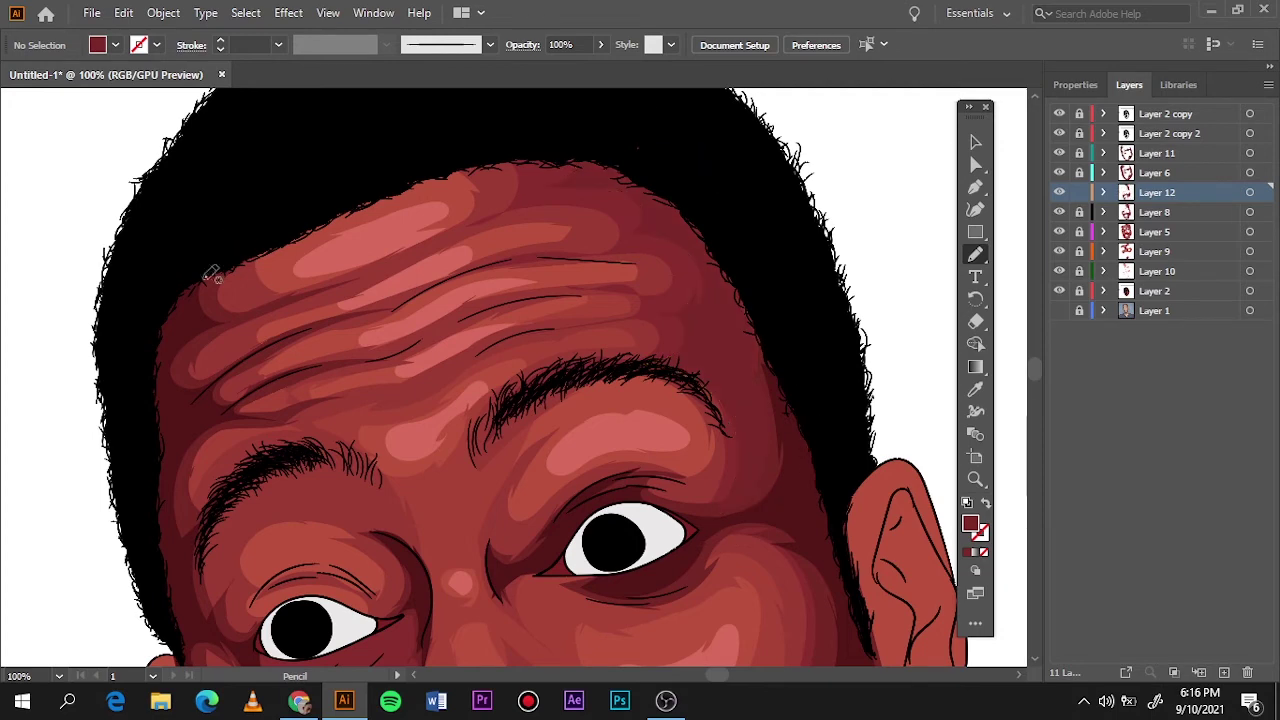
key("ctrl+0")
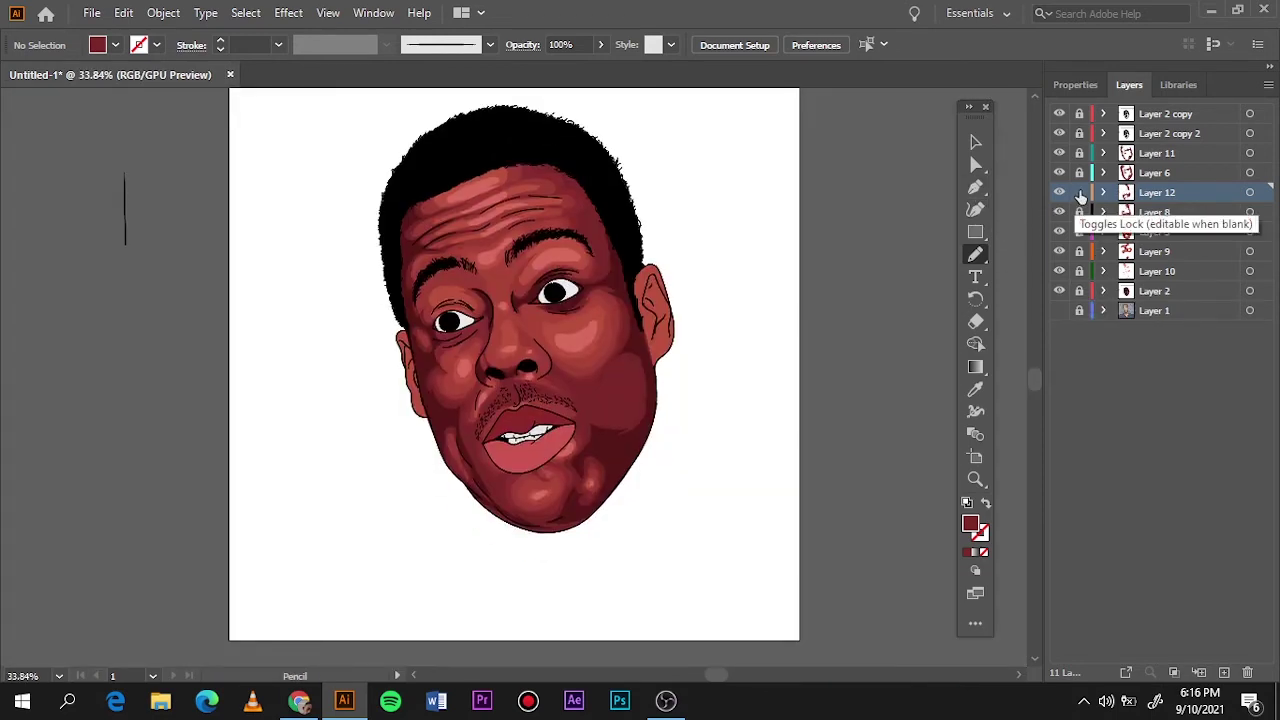
Add a new layer above Layer 5 and set a sampled dark-red fill colour
left_click(1145, 233)
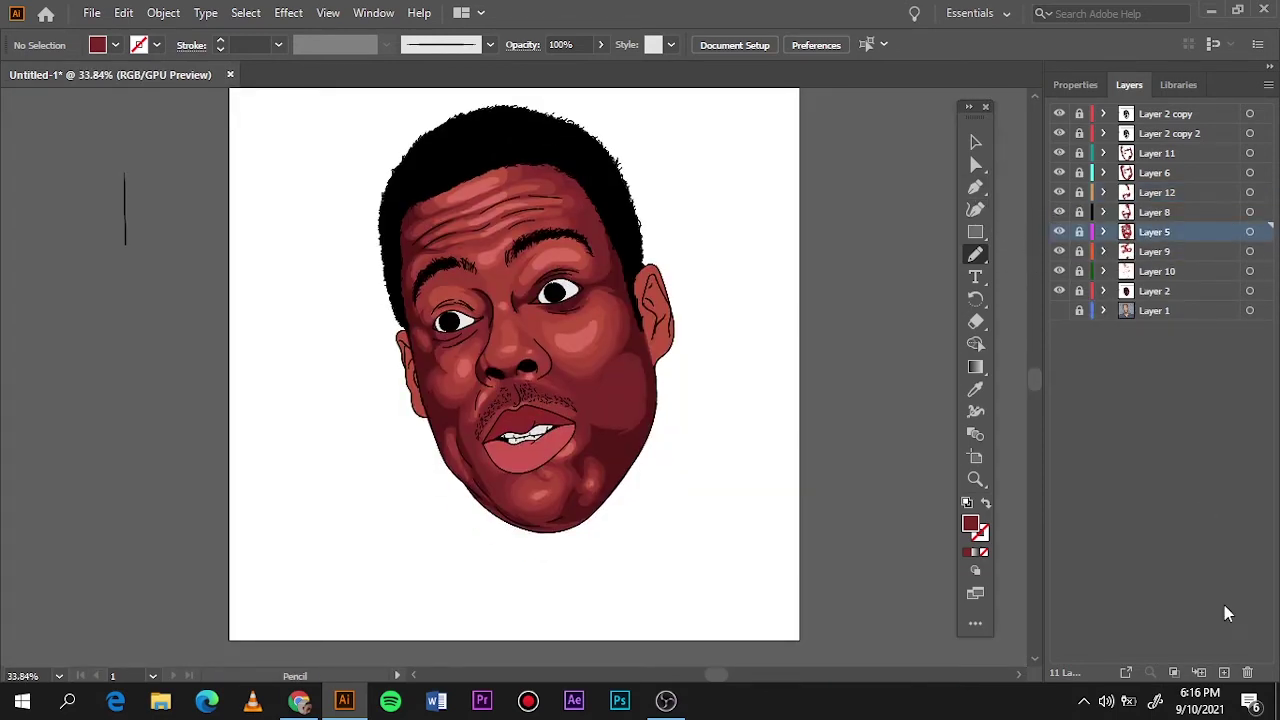
left_click(1224, 672)
key("i")
scroll(544, 226, "up", 2)
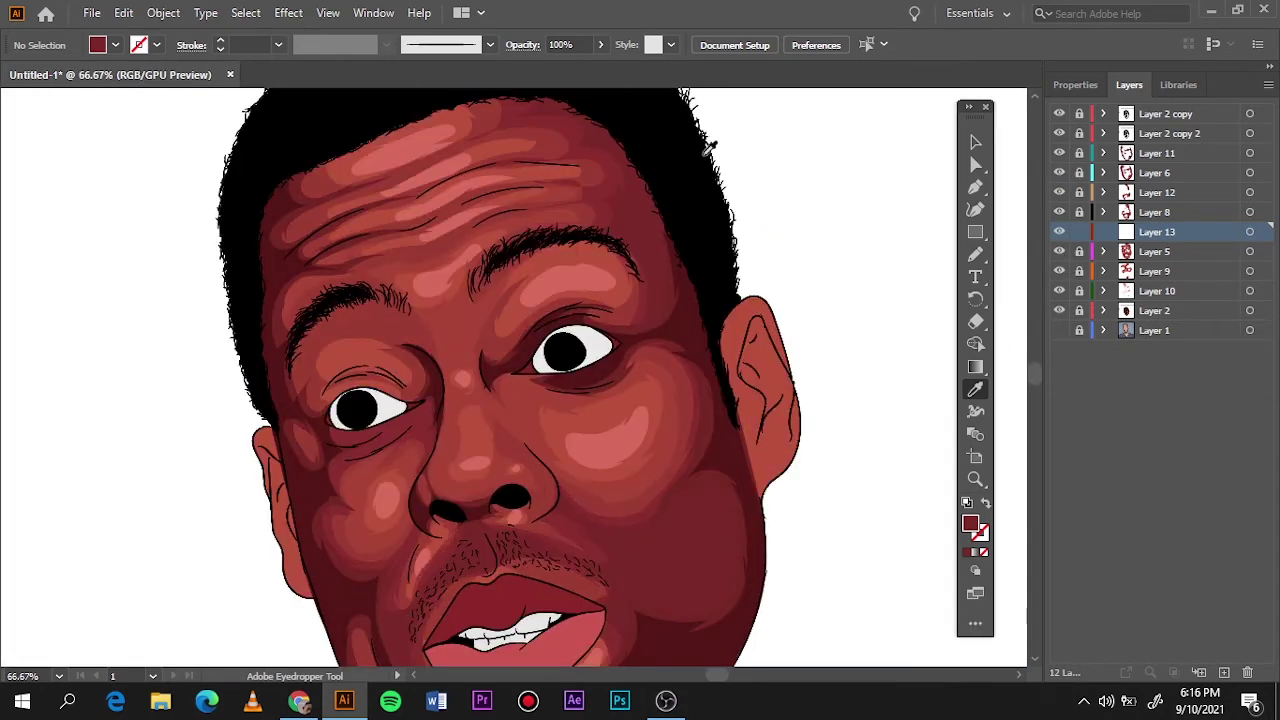
double_click(972, 526)
key("Escape")
scroll(580, 209, "up", 3)
scroll(640, 357, "down", 1)
Draw a dark-red Pencil shading shape following the forehead hairline
key("n")
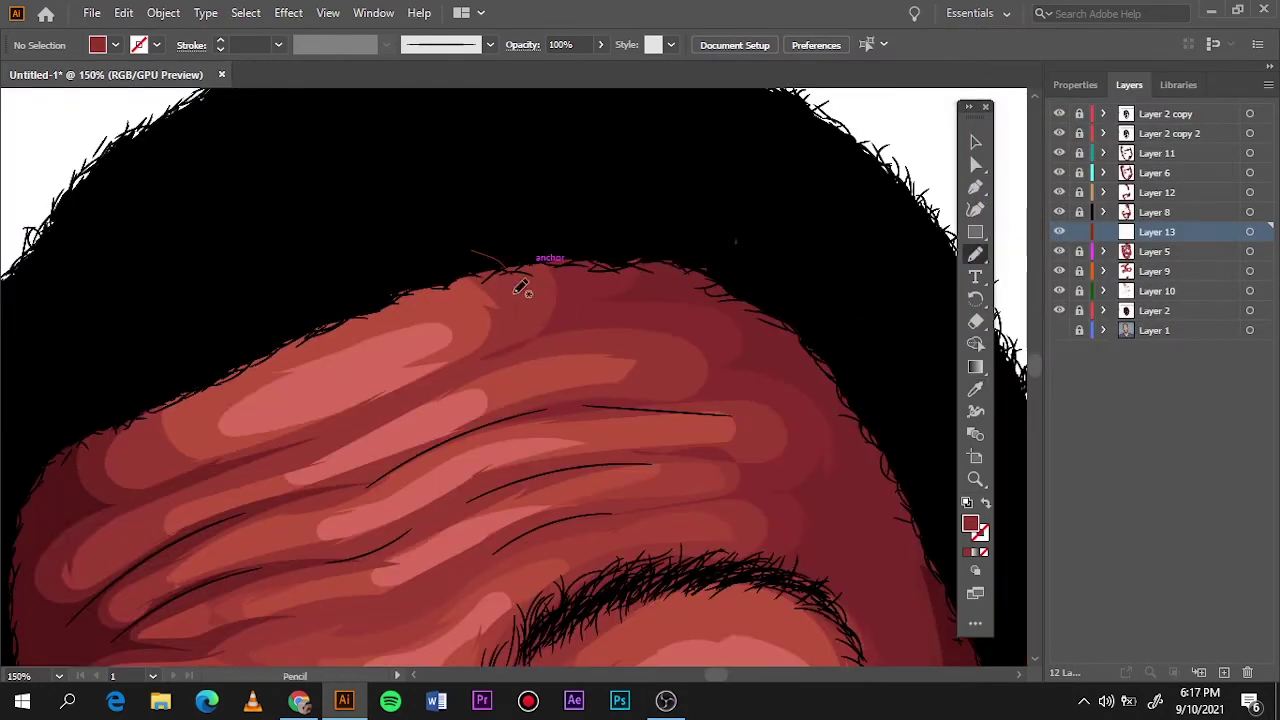
left_click_drag(519, 288, 516, 255)
left_click_drag(591, 273, 214, 467)
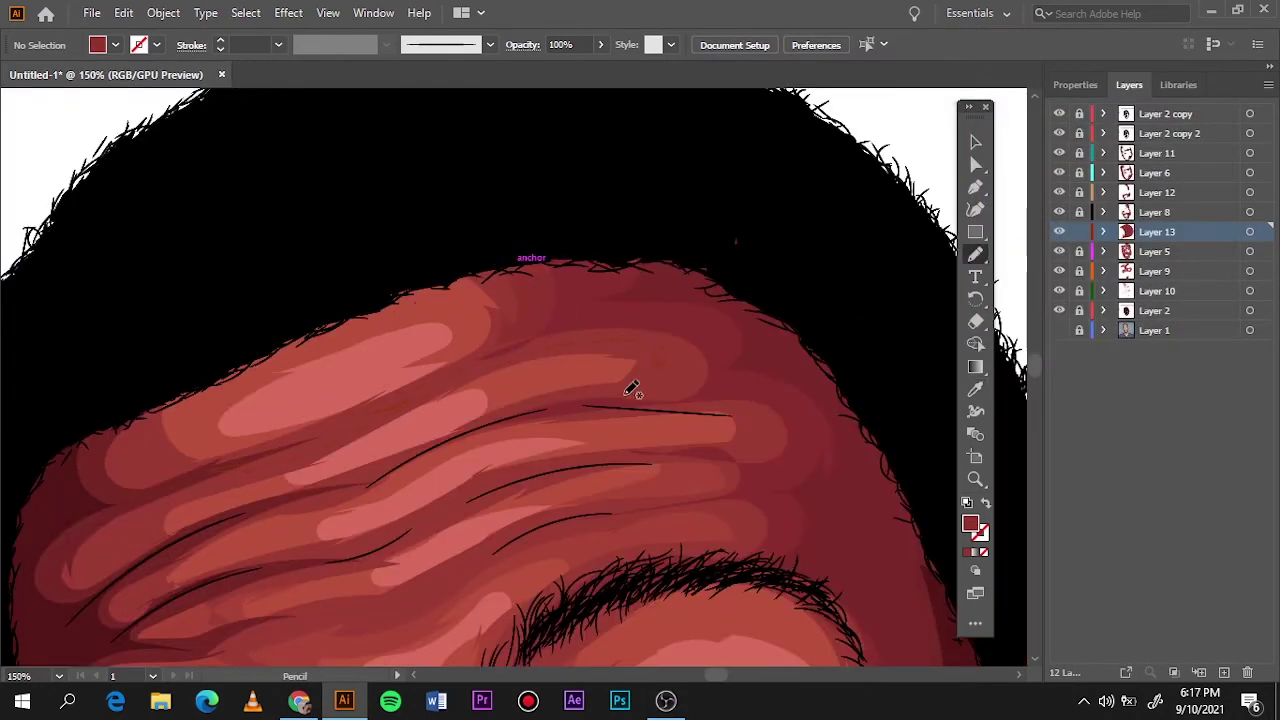
key("ctrl+0")
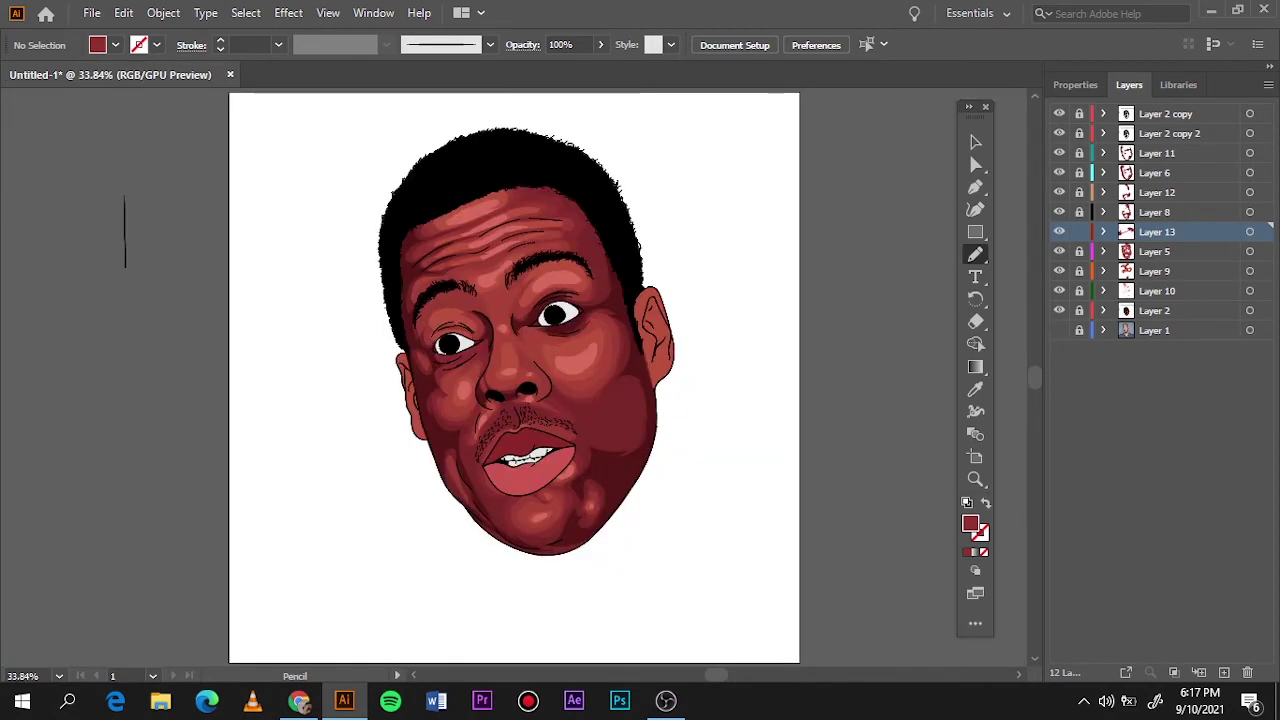
scroll(453, 214, "up", 4)
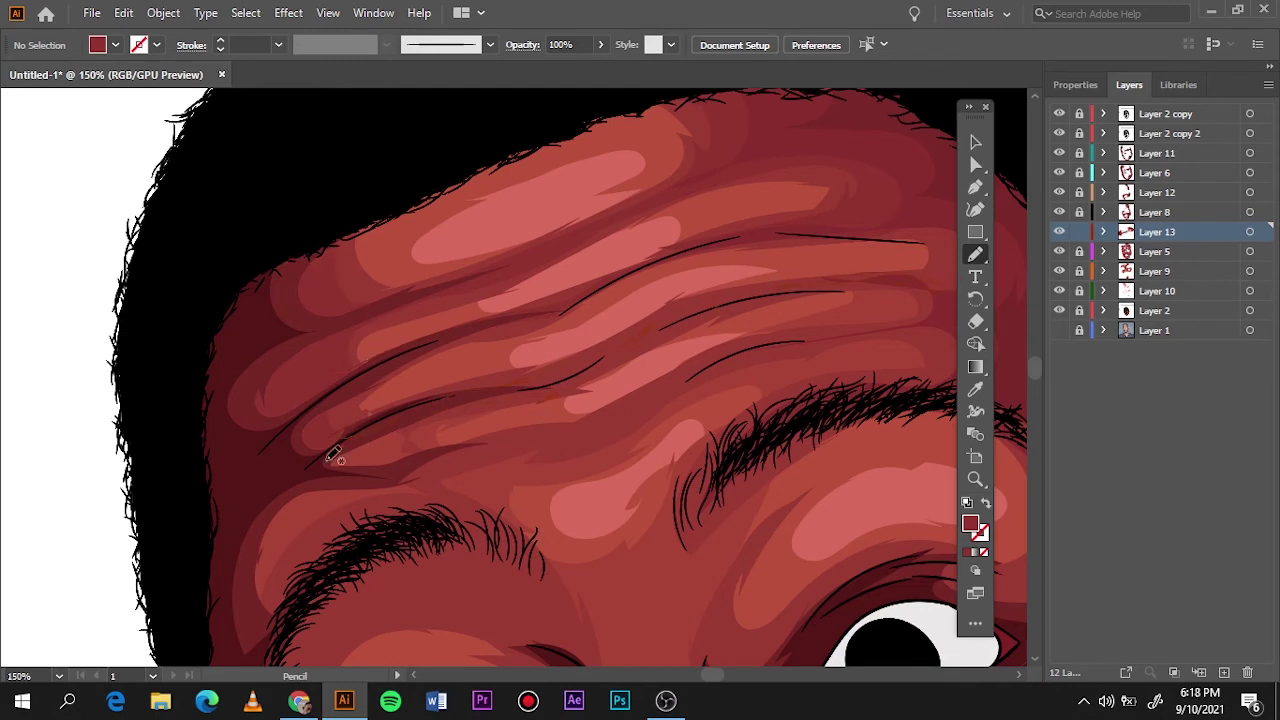
Lock Layer 13 and add a new Layer 14 for extra shading
scroll(457, 444, "right", 3)
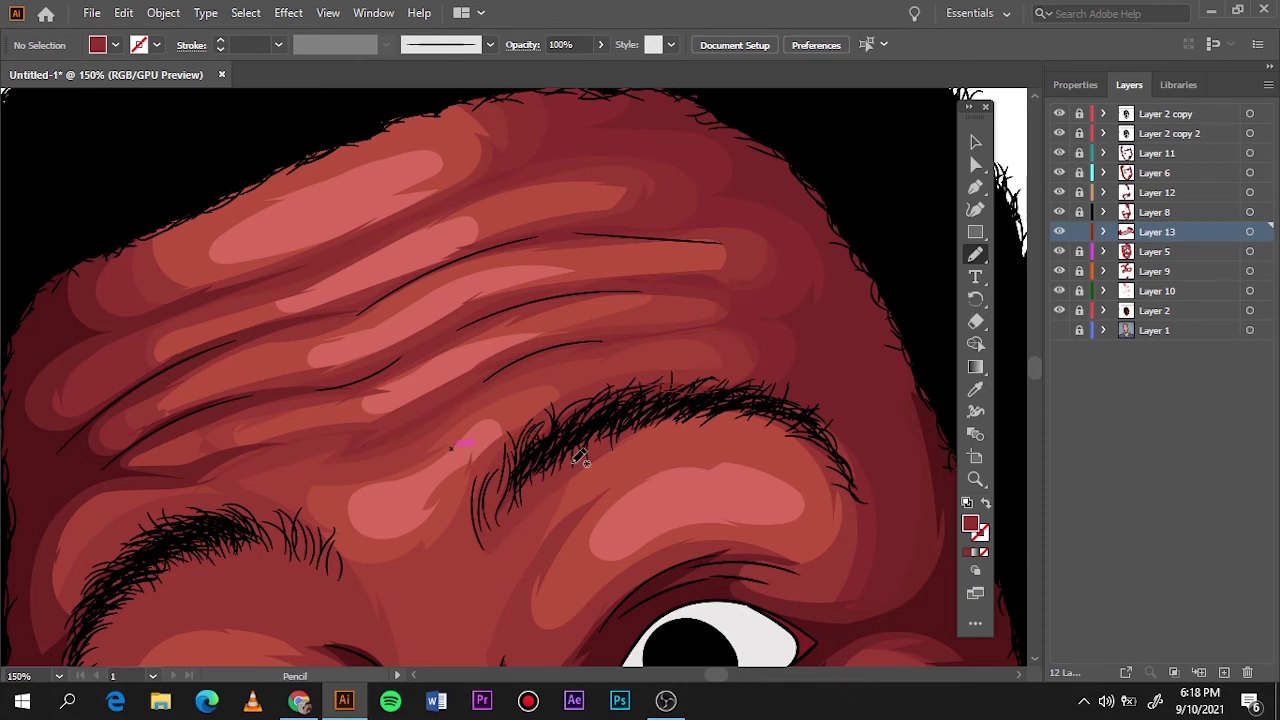
scroll(120, 545, "down", 4)
scroll(145, 455, "left", 4)
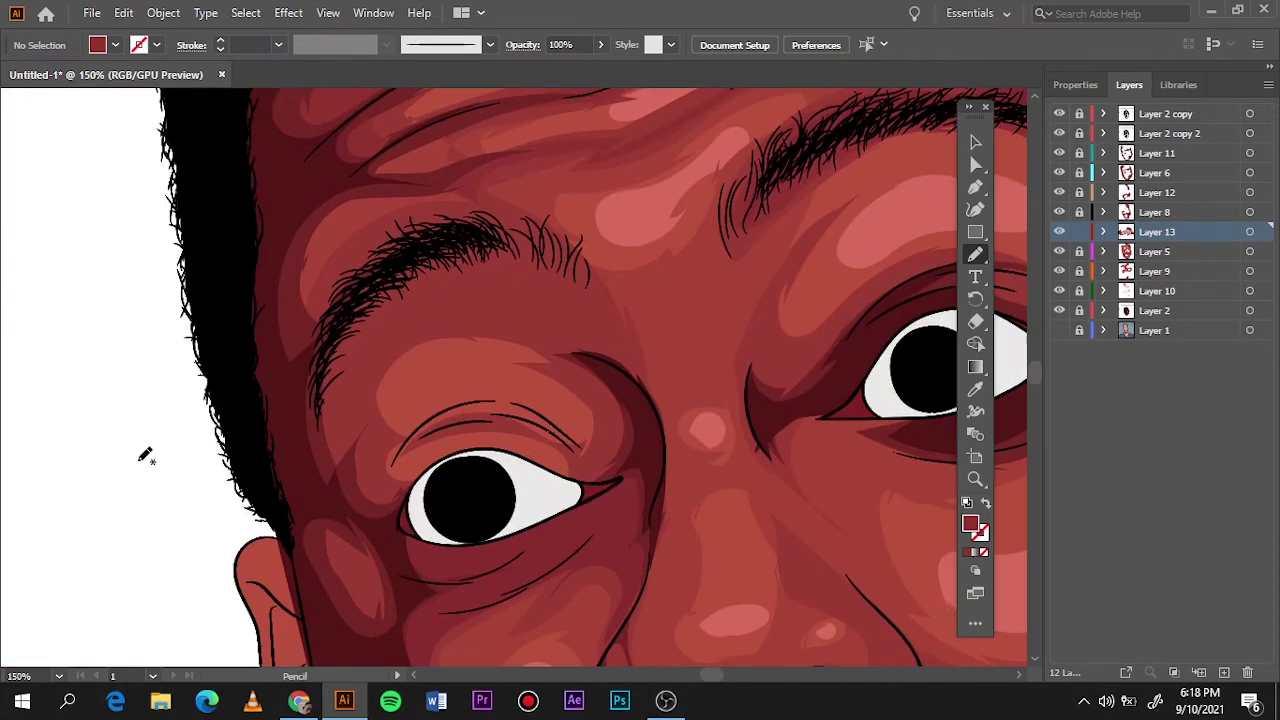
key("ctrl+0")
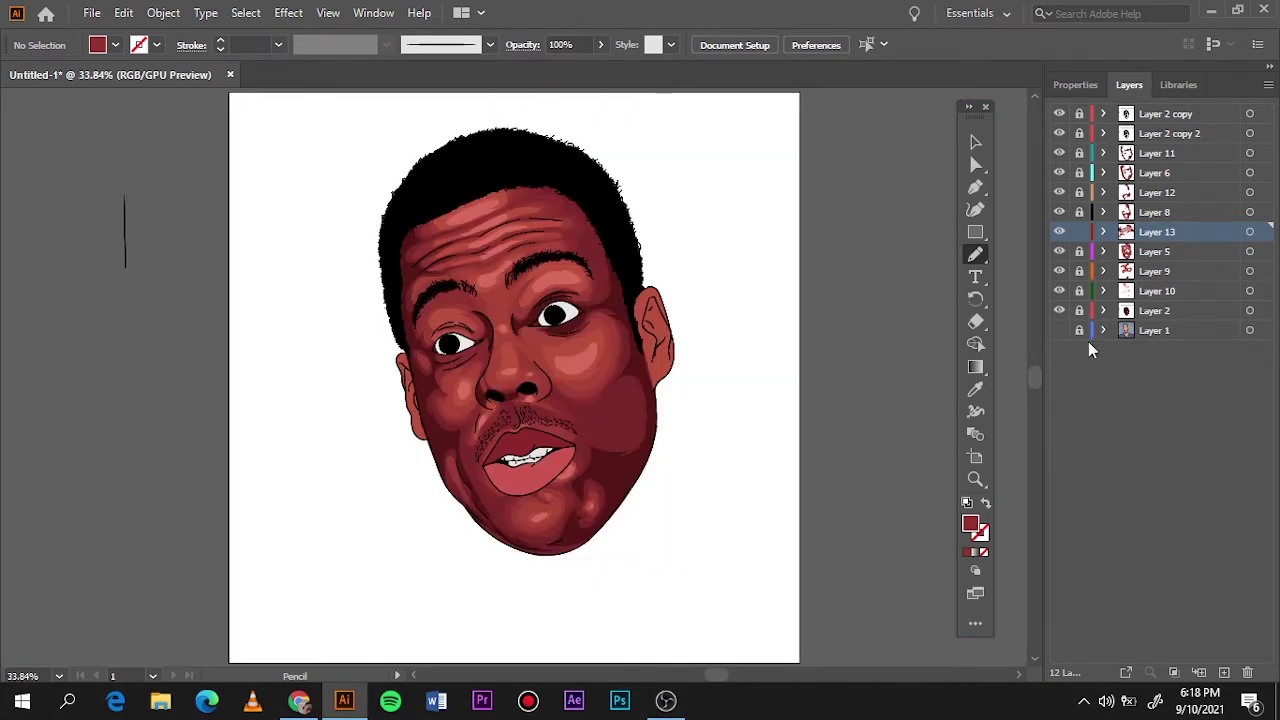
left_click(1079, 231)
left_click(1160, 310)
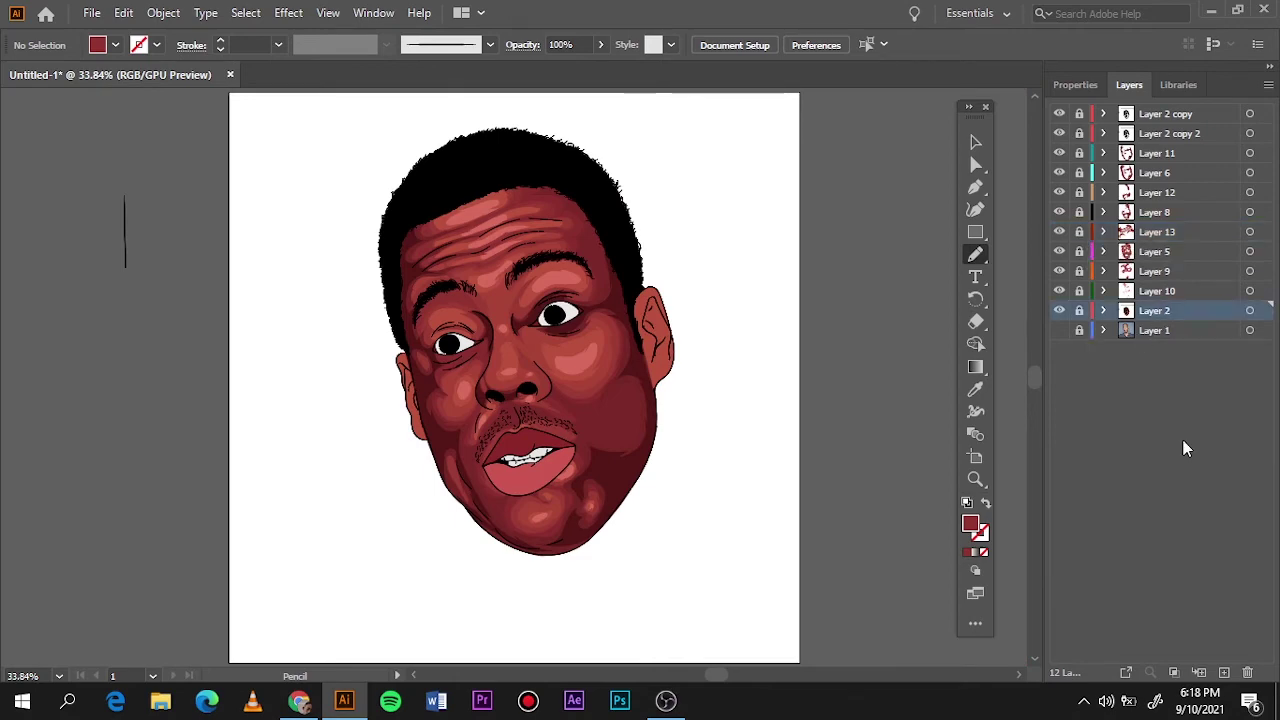
left_click(1172, 291)
left_click(1160, 271)
Sample the skin colour and draw a shading shape under the right eye
key("ctrl+l")
scroll(500, 349, "up", 3)
scroll(500, 329, "up", 2)
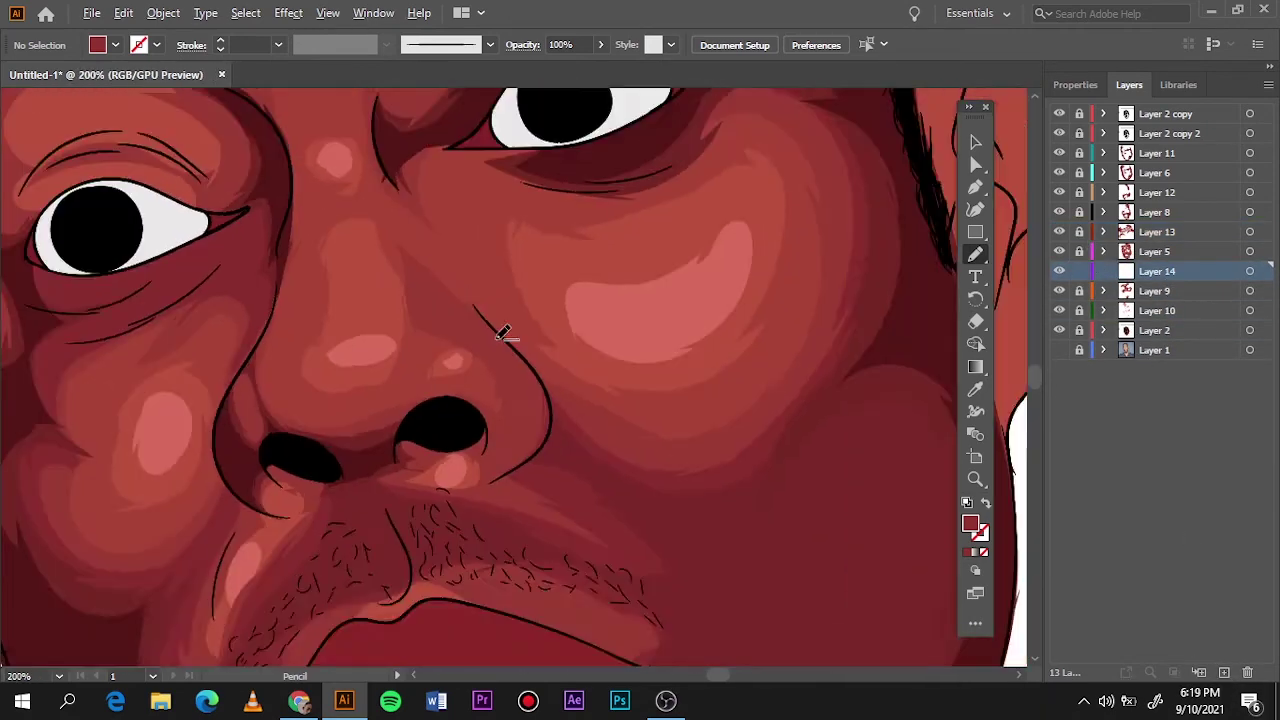
scroll(477, 331, "up", 2)
key("i")
left_click(477, 331)
key("n")
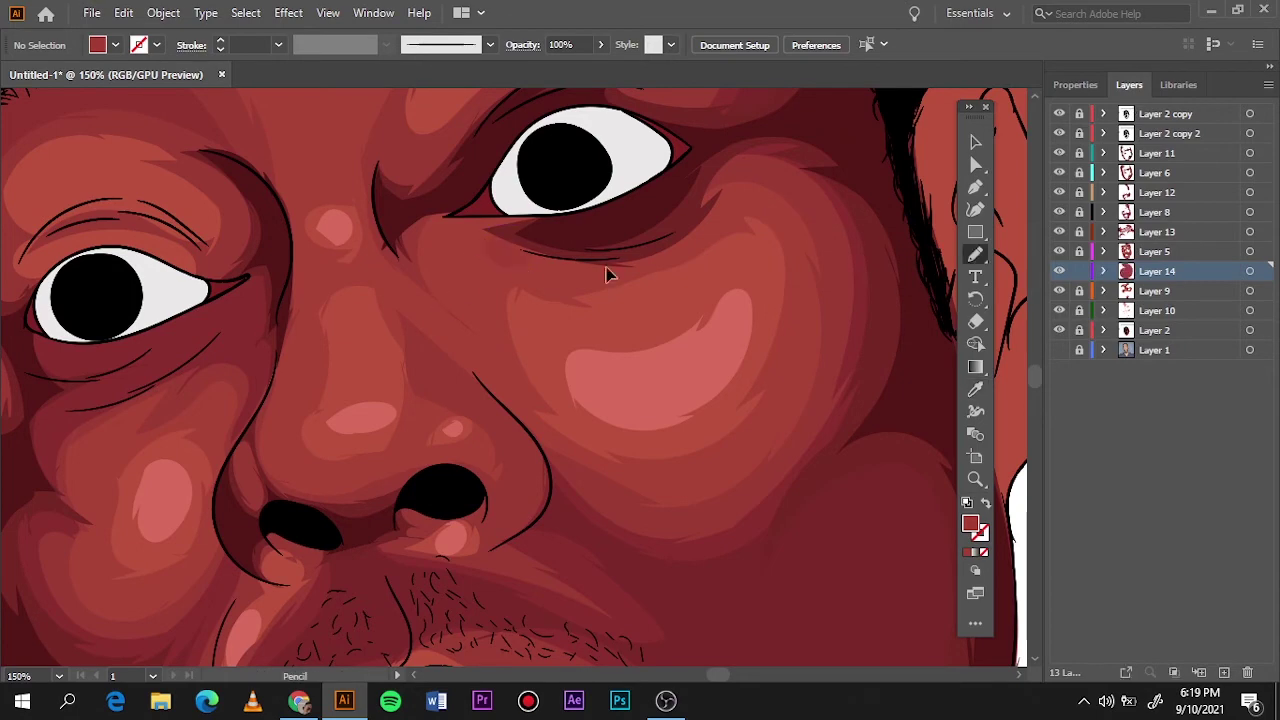
left_click_drag(433, 258, 415, 333)
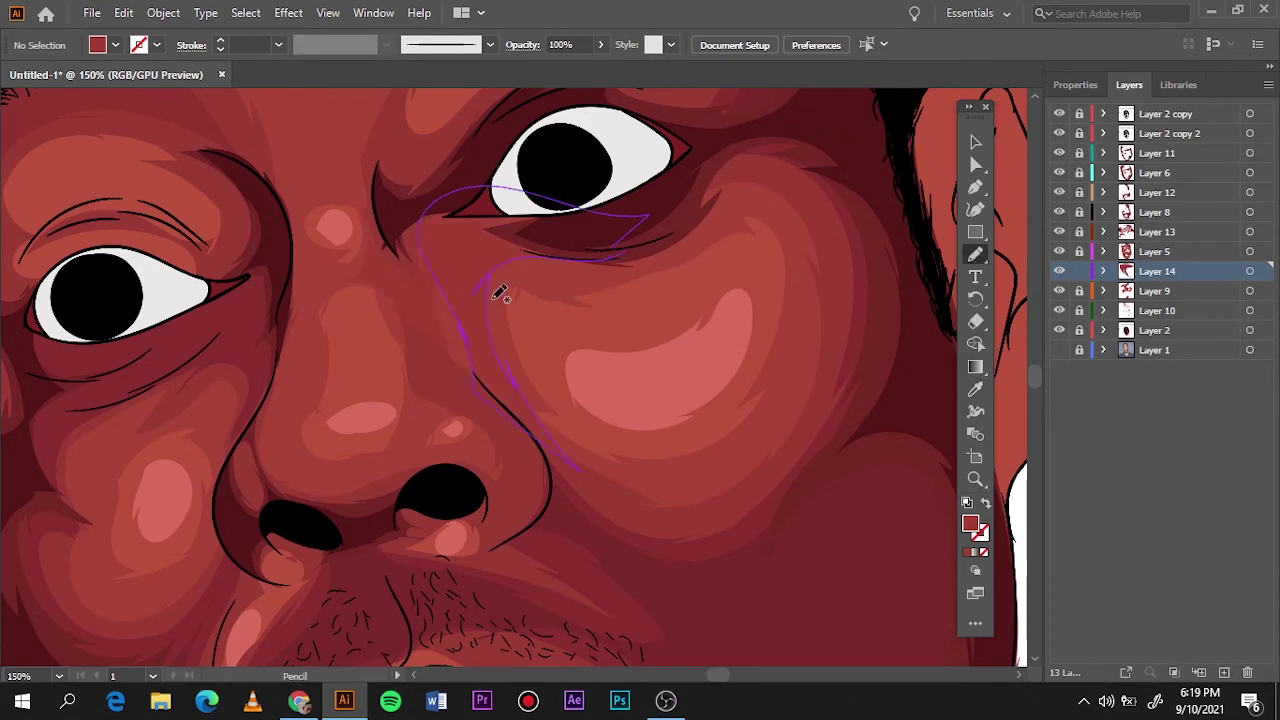
Draw a shading stroke beside the inner eye corner along the nose
key("ctrl+0")
key("ctrl+plus")
key("ctrl+plus")
key("ctrl+plus")
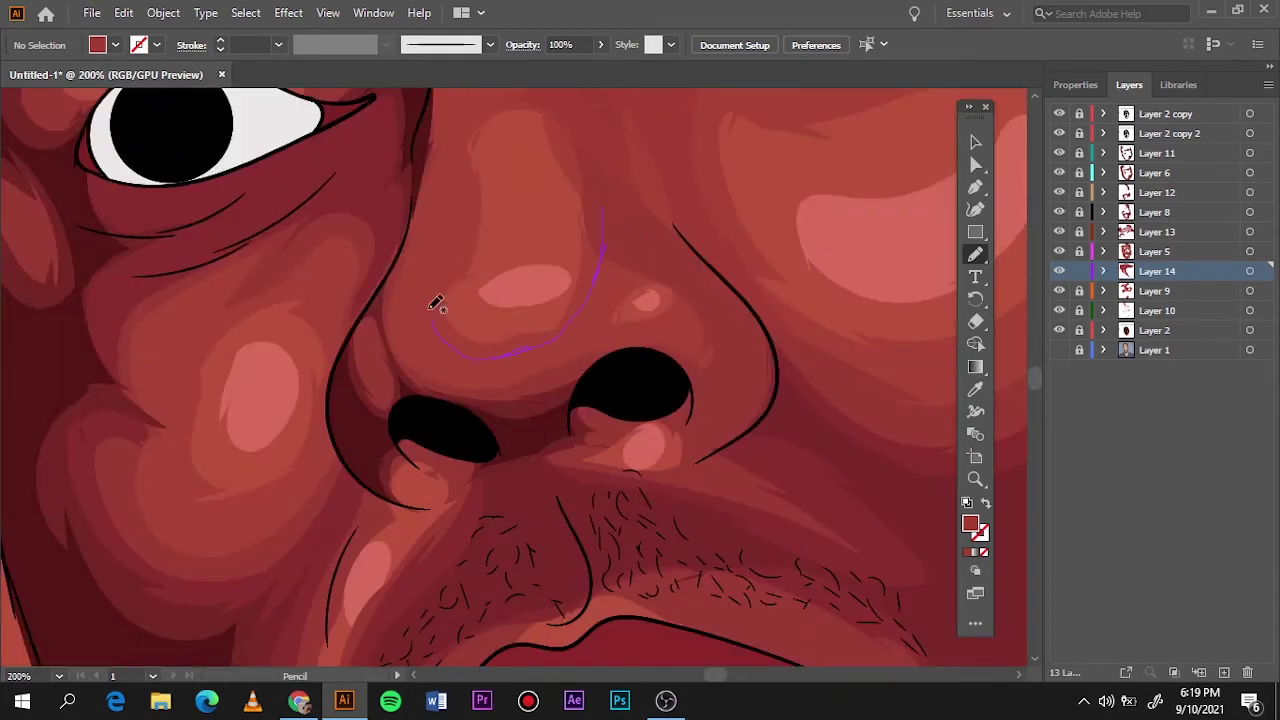
scroll(600, 330, "up", 3)
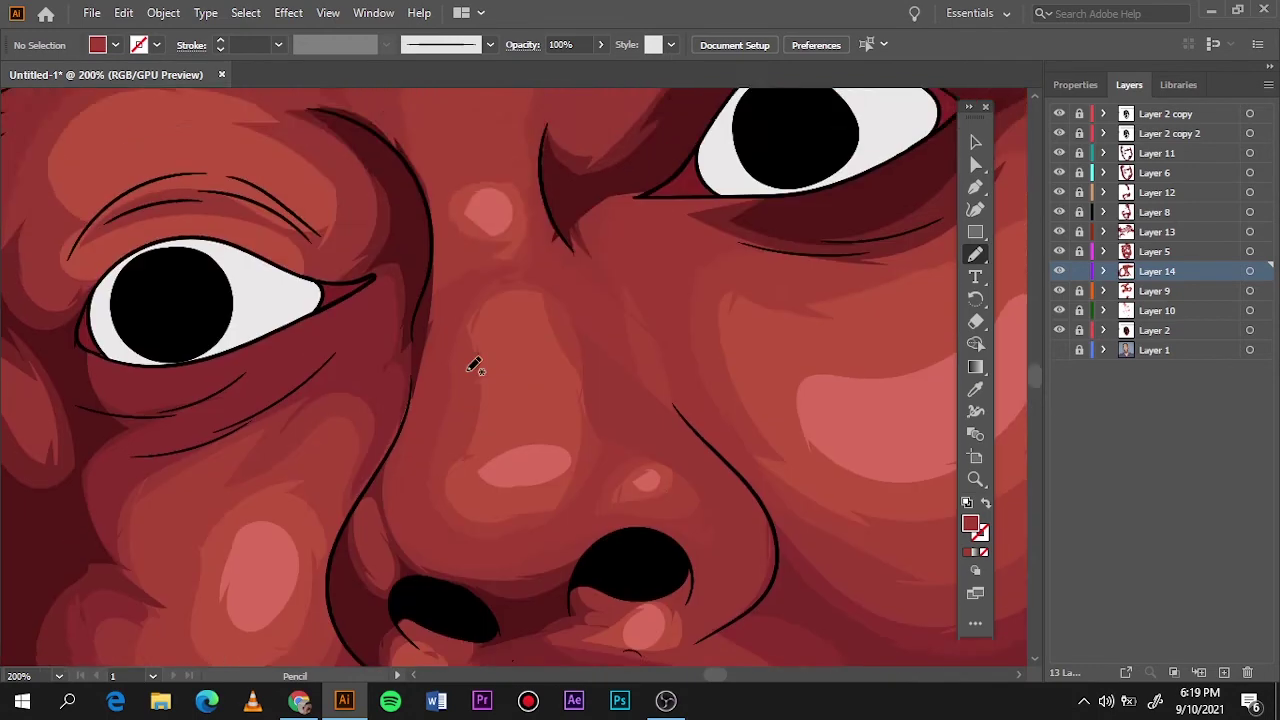
scroll(470, 357, "up", 3)
left_click_drag(430, 435, 520, 220)
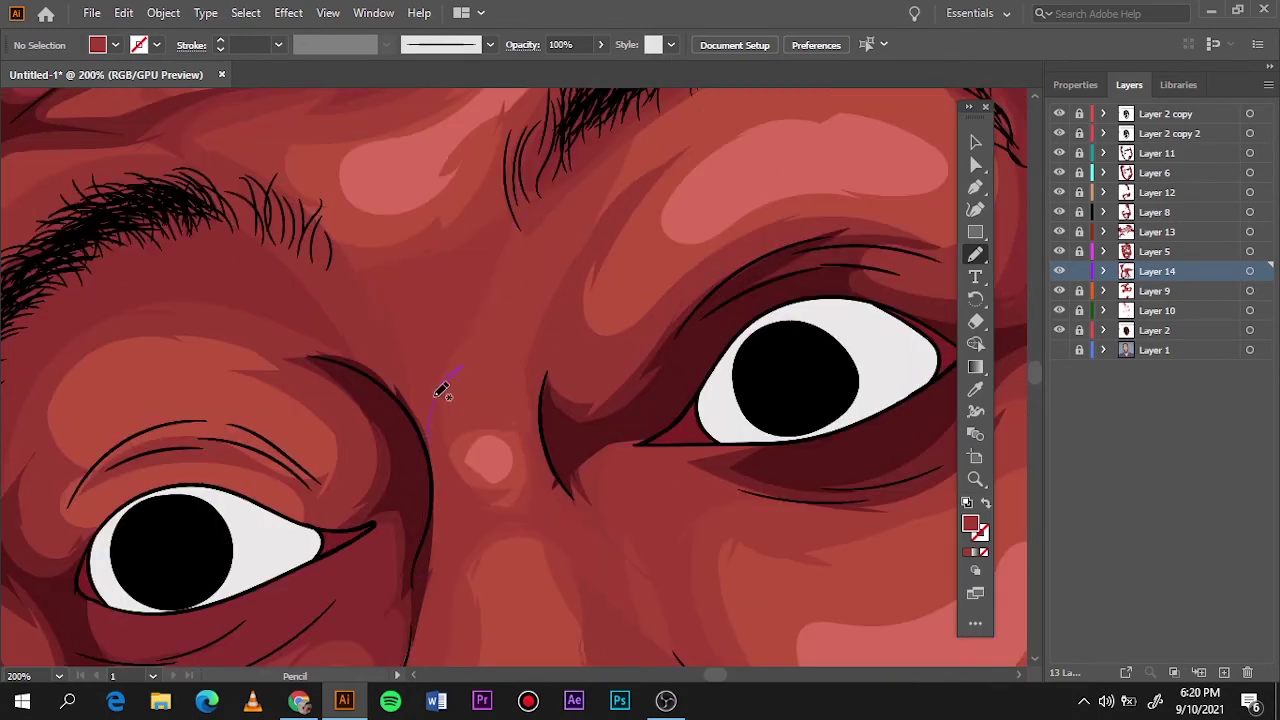
key("ctrl+0")
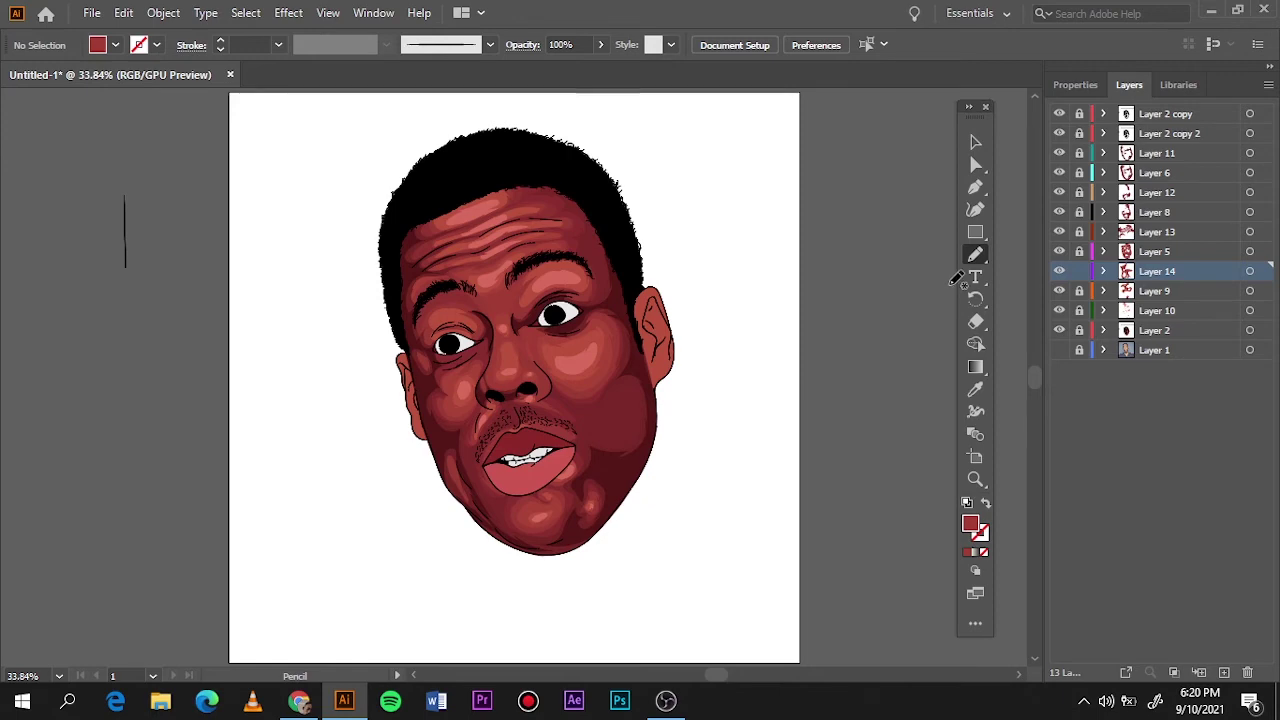
key("ctrl+1")
Select the Layer 10 highlight shapes and set their fill to pale pink E0877C
scroll(571, 357, "up", 1)
left_click(1085, 312, "alt")
key("i")
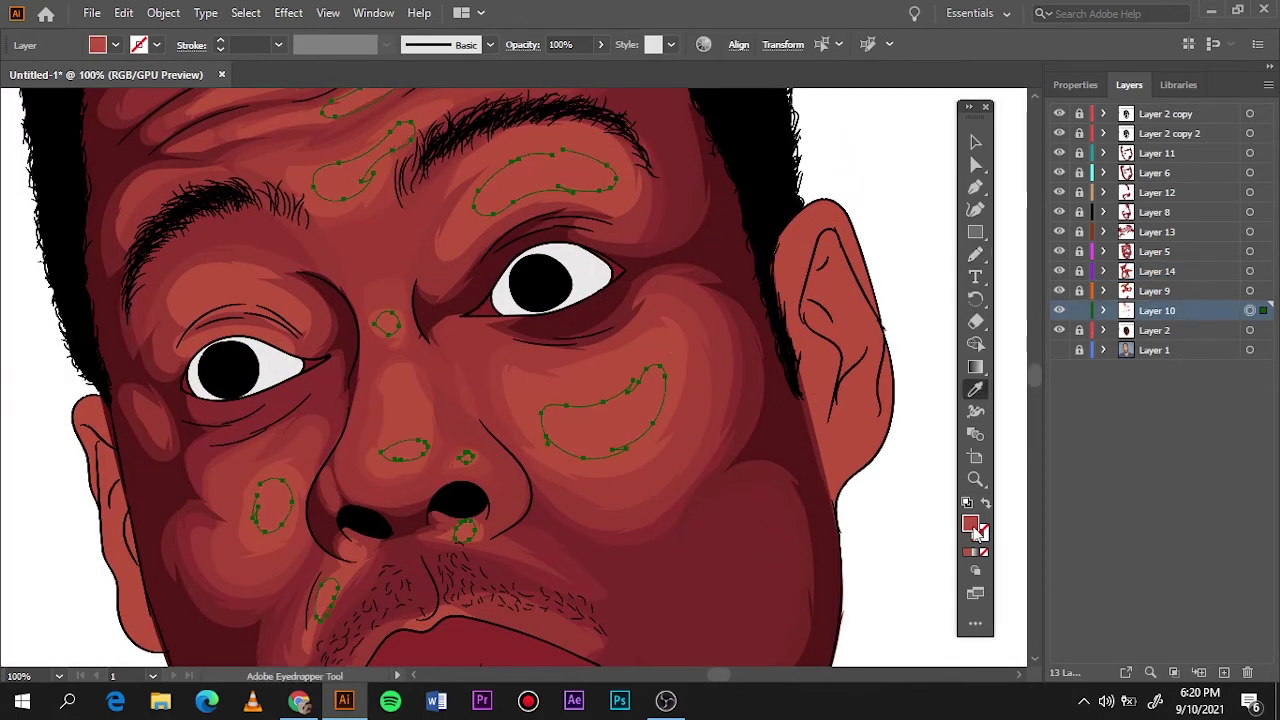
double_click(970, 524)
left_click(1168, 106)
double_click(970, 524)
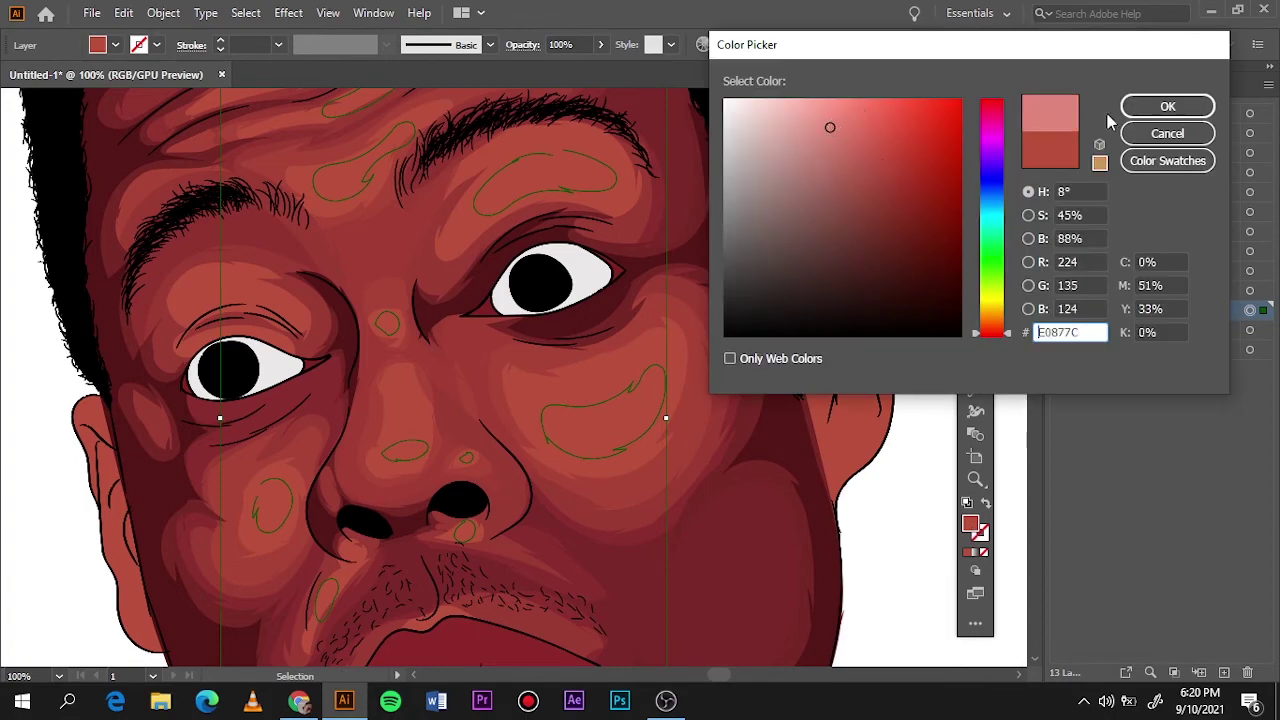
left_click(1168, 106)
Reconfirm the E0877C highlight fill, then deselect the shapes
key("ctrl+0")
double_click(970, 524)
left_click(1168, 106)
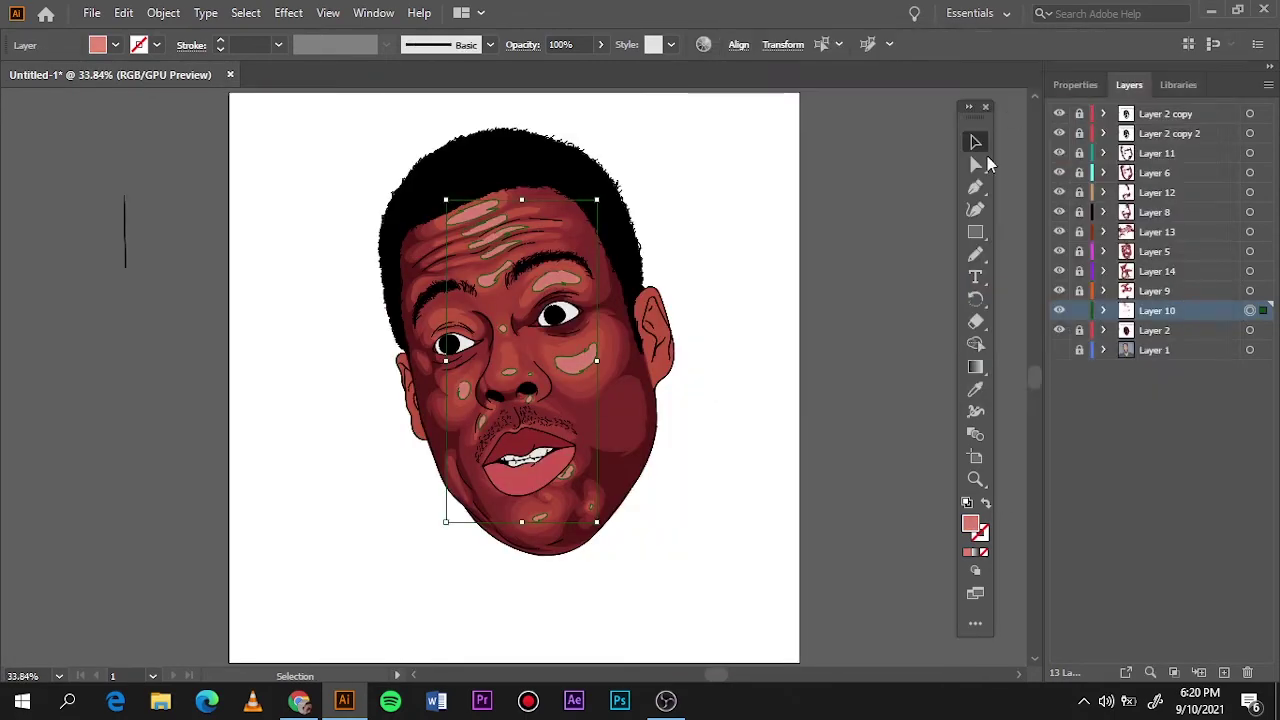
double_click(970, 524)
left_click(1168, 106)
left_click(854, 167)
scroll(854, 167, "down", 1)
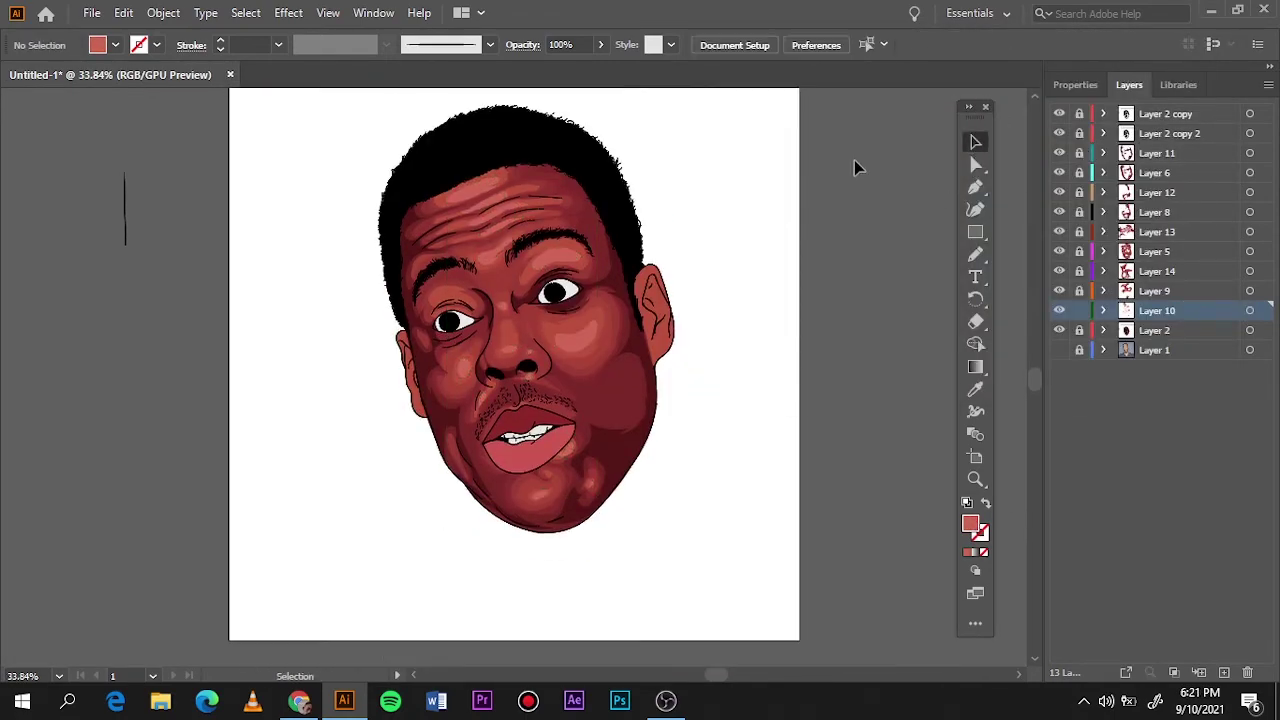
scroll(682, 305, "down", 1)
Hide Layer 2 and draw dark-red shading over the lower and upper ear
scroll(682, 305, "up", 5)
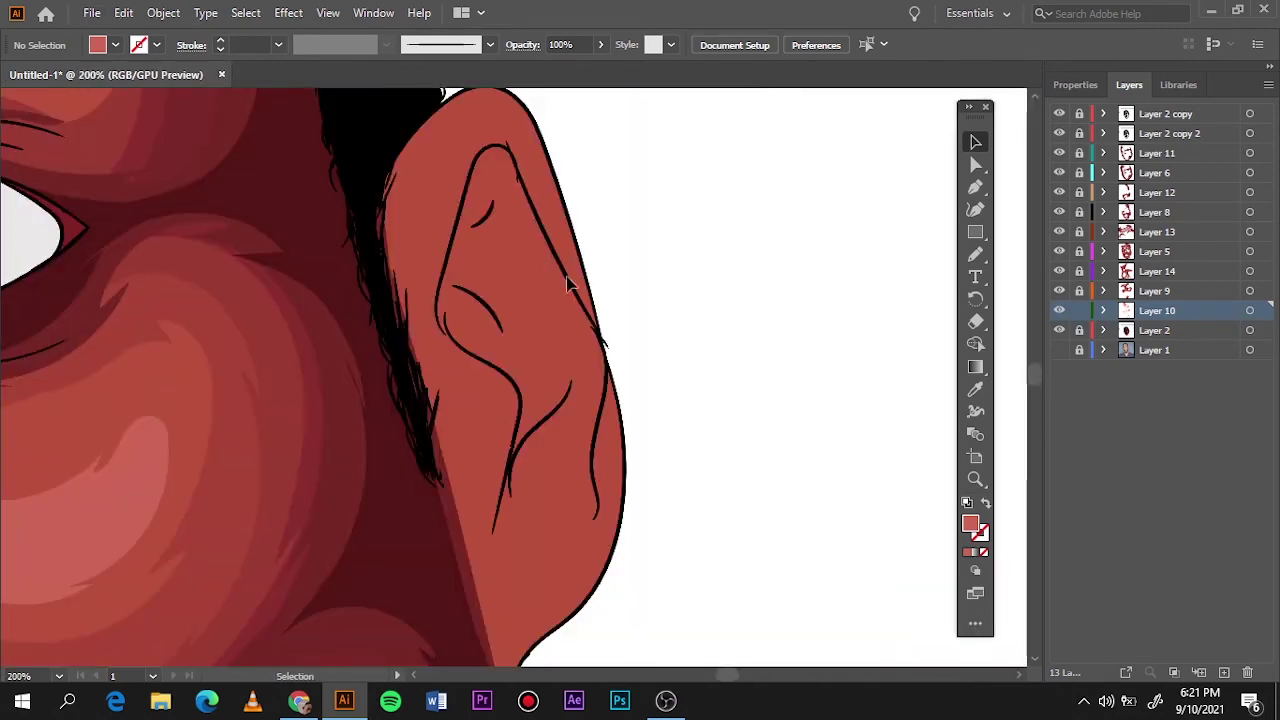
left_click(1059, 330)
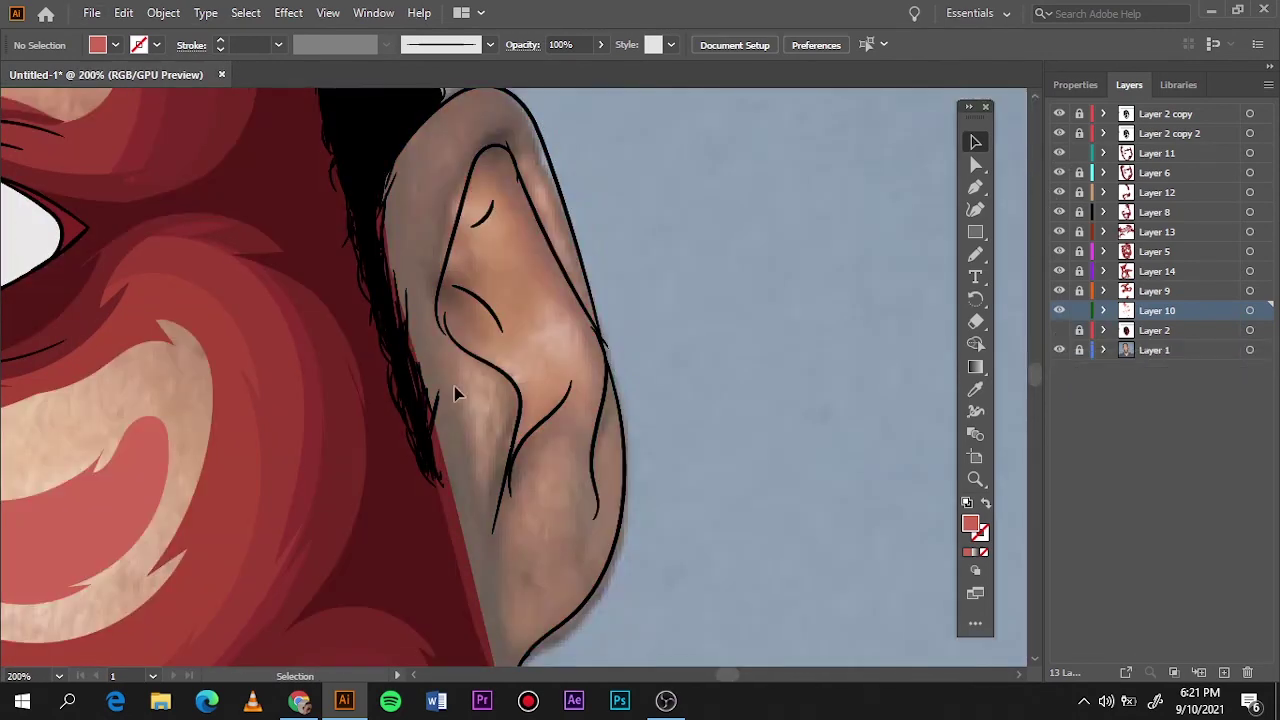
key("n")
left_click_drag(475, 280, 455, 320)
key("ctrl+z")
key("ctrl+z")
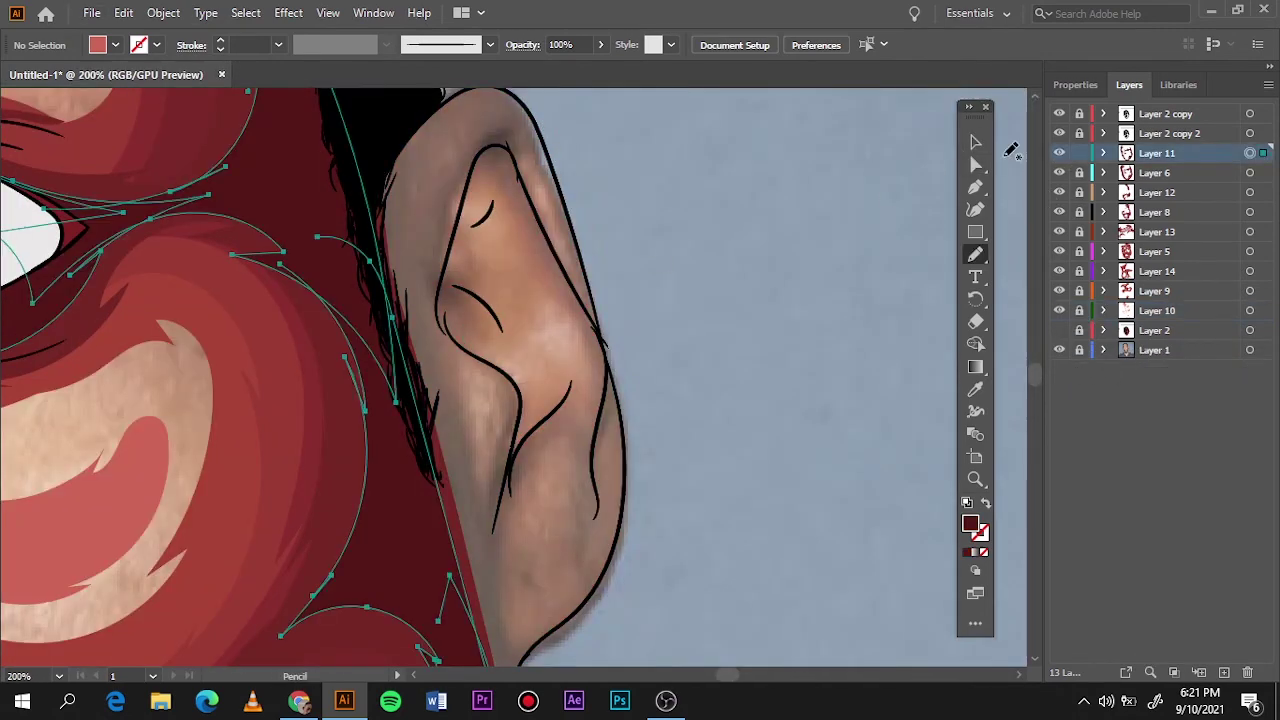
key("ctrl+shift+a")
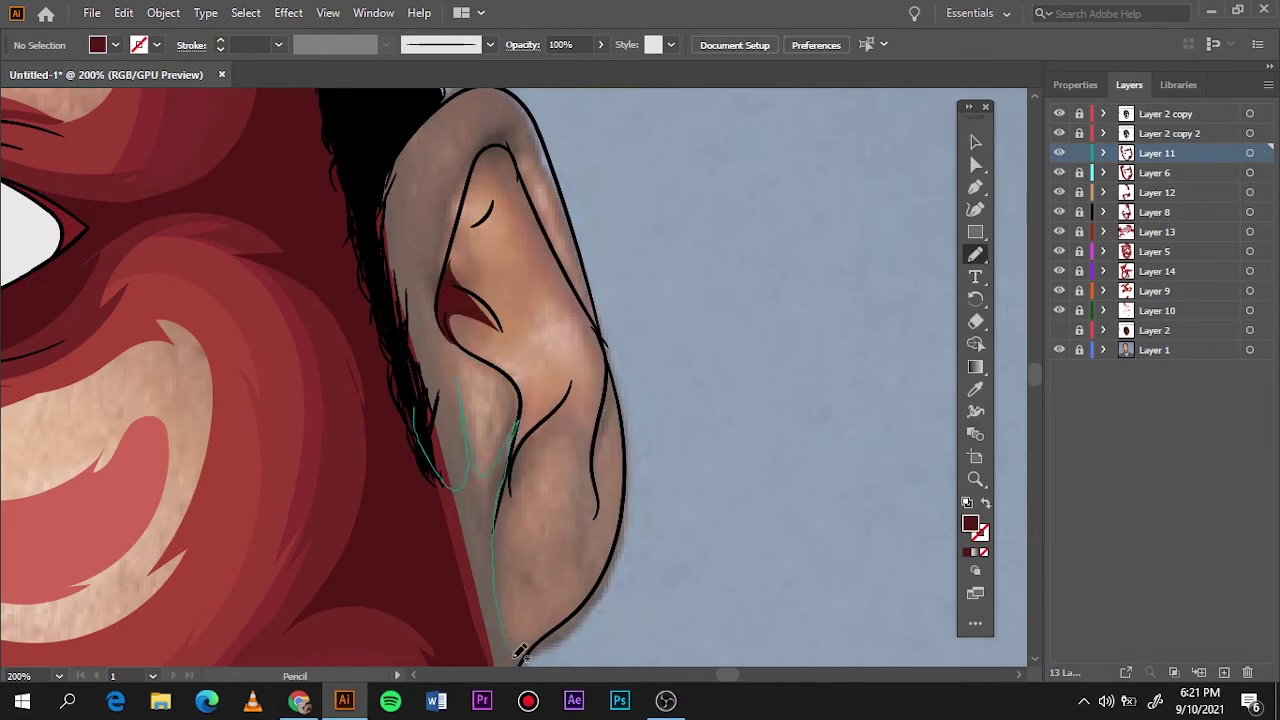
left_click_drag(460, 275, 514, 643)
left_click_drag(440, 217, 500, 322)
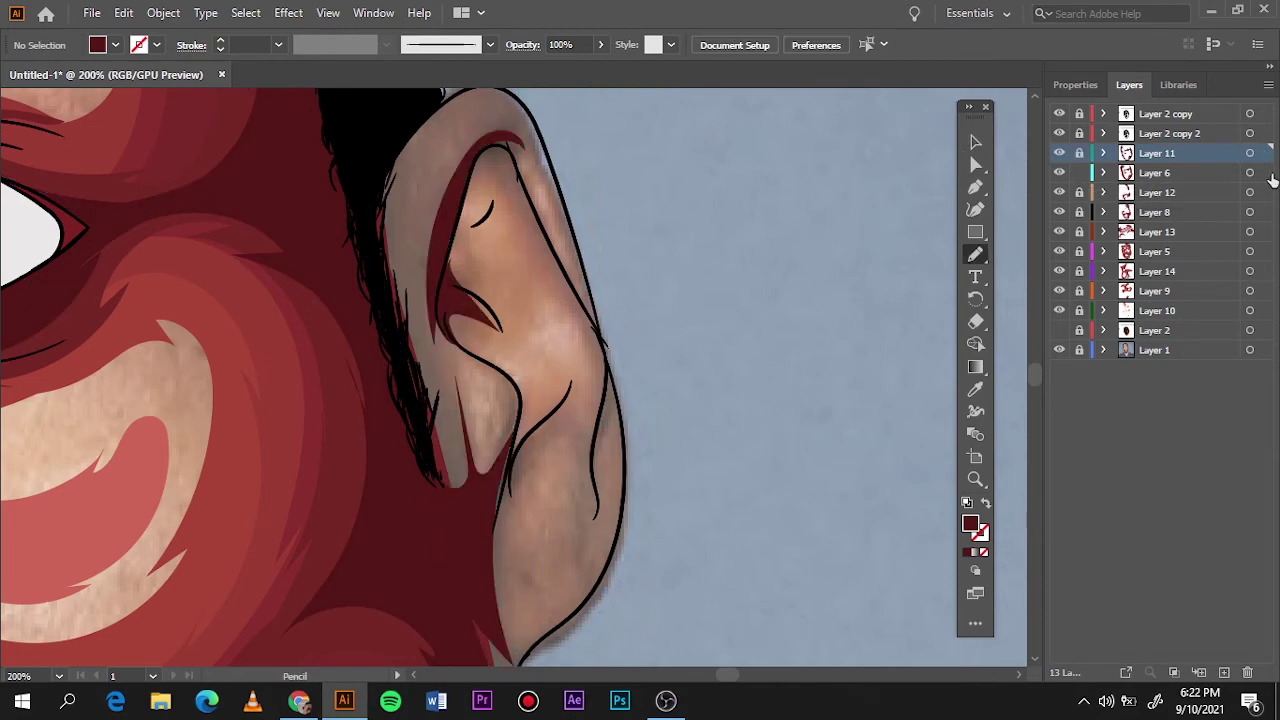
On Layers 6 and 12, shade the inner ear, lower ear and an upper-ear arc
left_click(1170, 172)
left_click_drag(478, 190, 483, 177)
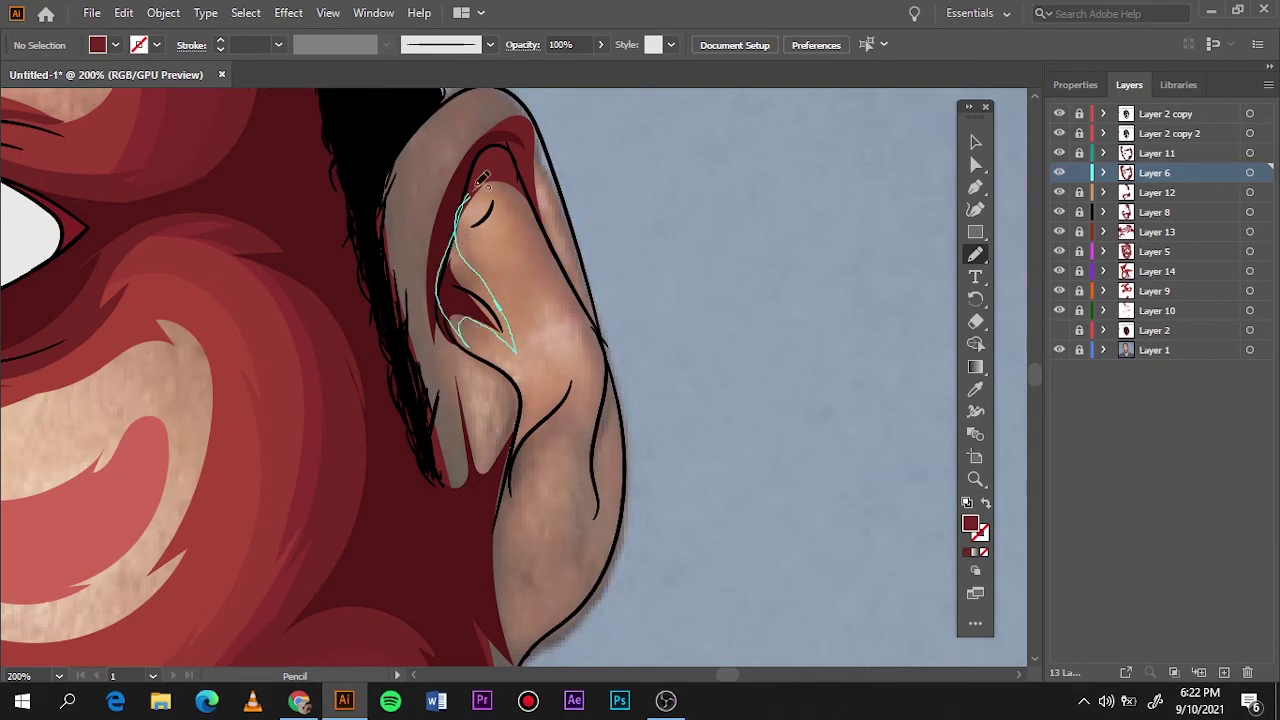
mouse_move(610, 395)
left_mouse_down()
mouse_move(566, 585)
mouse_move(528, 590)
left_mouse_up()
left_click(1250, 192)
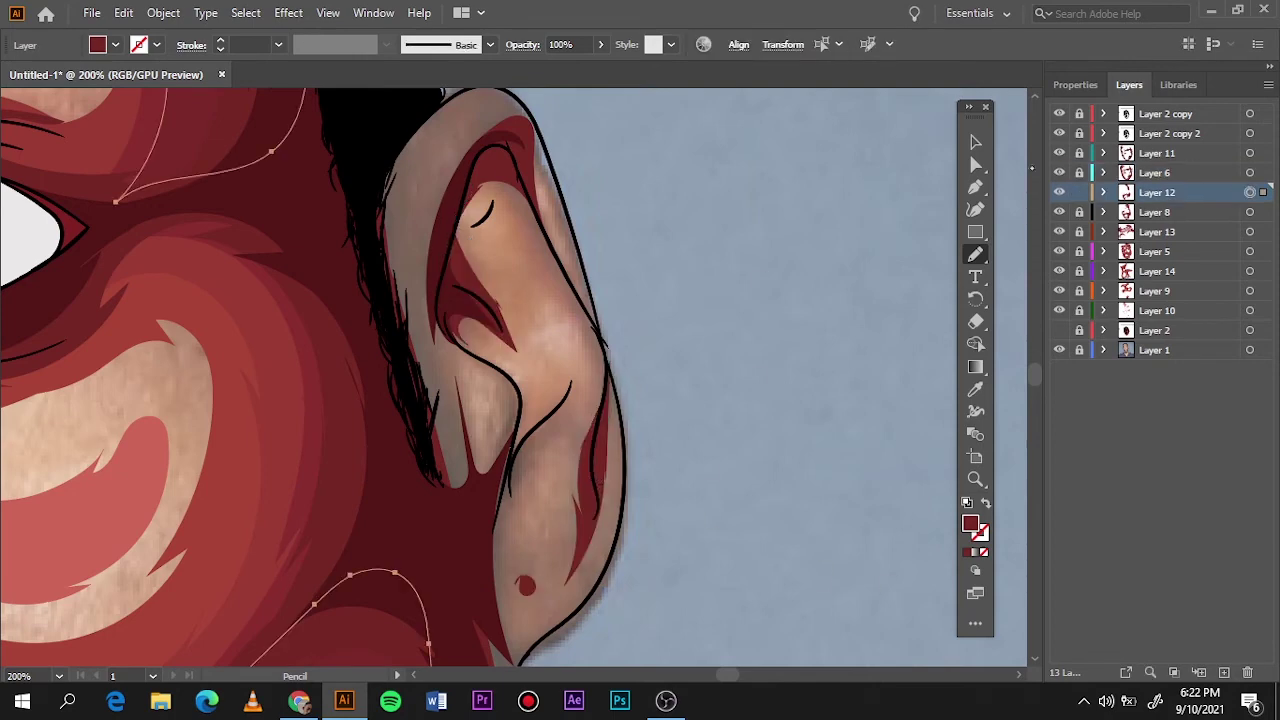
key("ctrl+shift+a")
left_click_drag(490, 358, 488, 362)
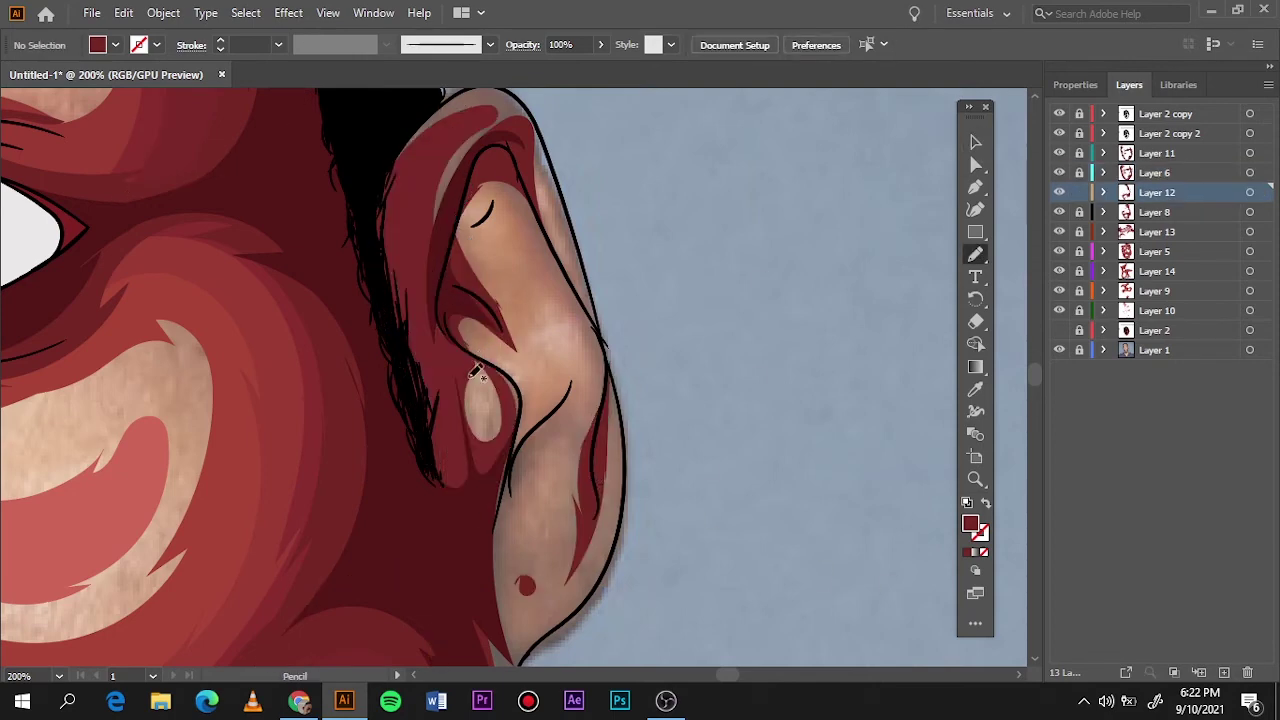
left_click_drag(472, 216, 582, 216)
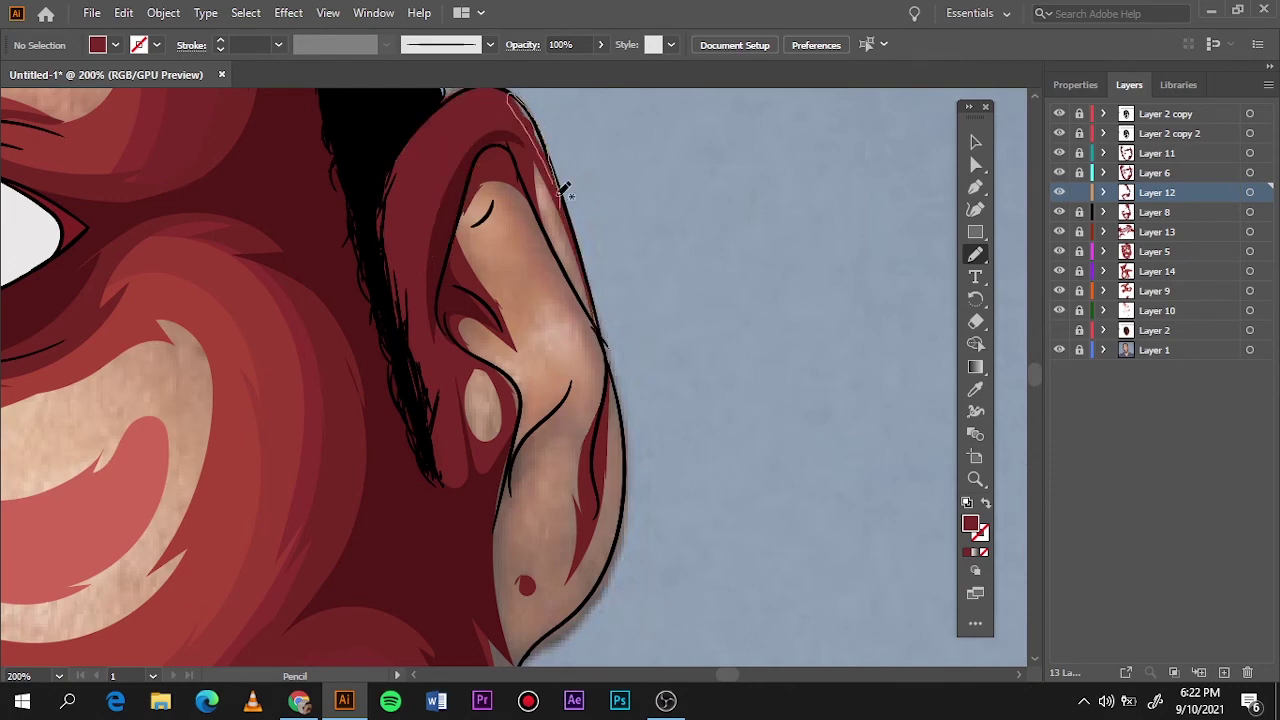
Add an oval highlight on Layer 8 and more dark-red ear strokes on Layer 13
left_click(1200, 212)
left_click_drag(548, 442, 522, 470)
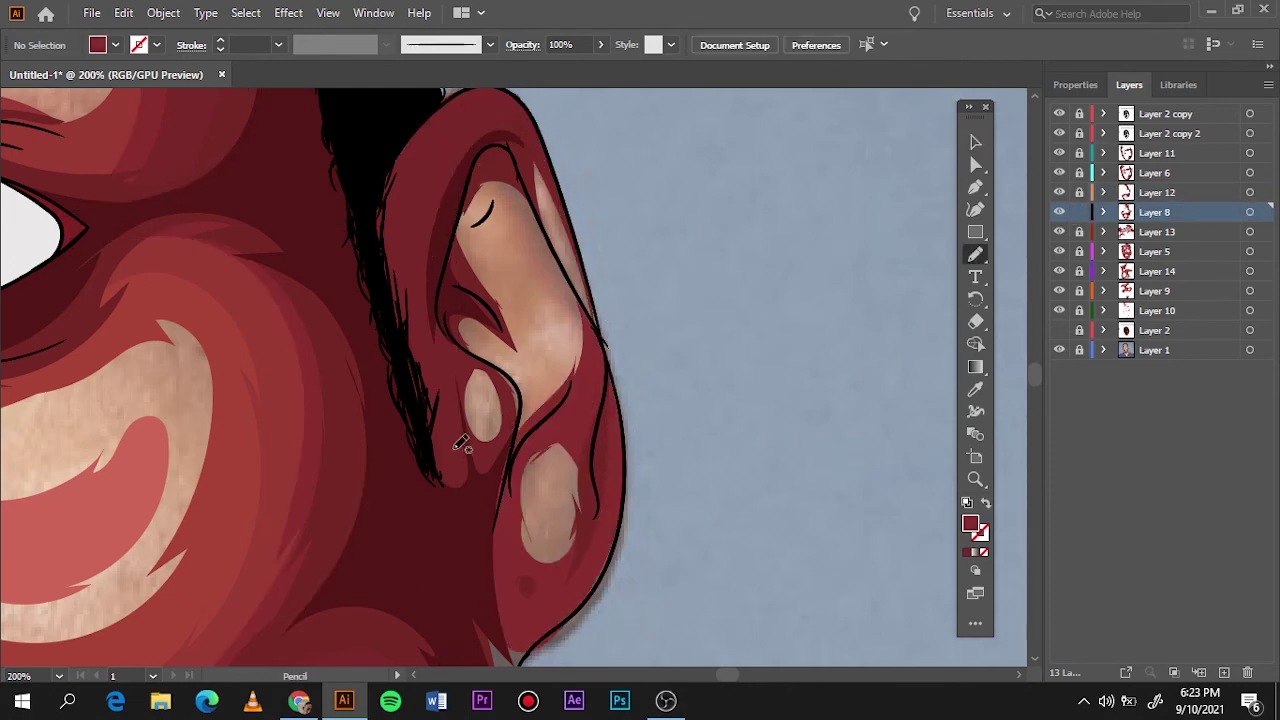
scroll(490, 450, "down", 3)
left_click(1256, 231)
scroll(500, 380, "up", 3)
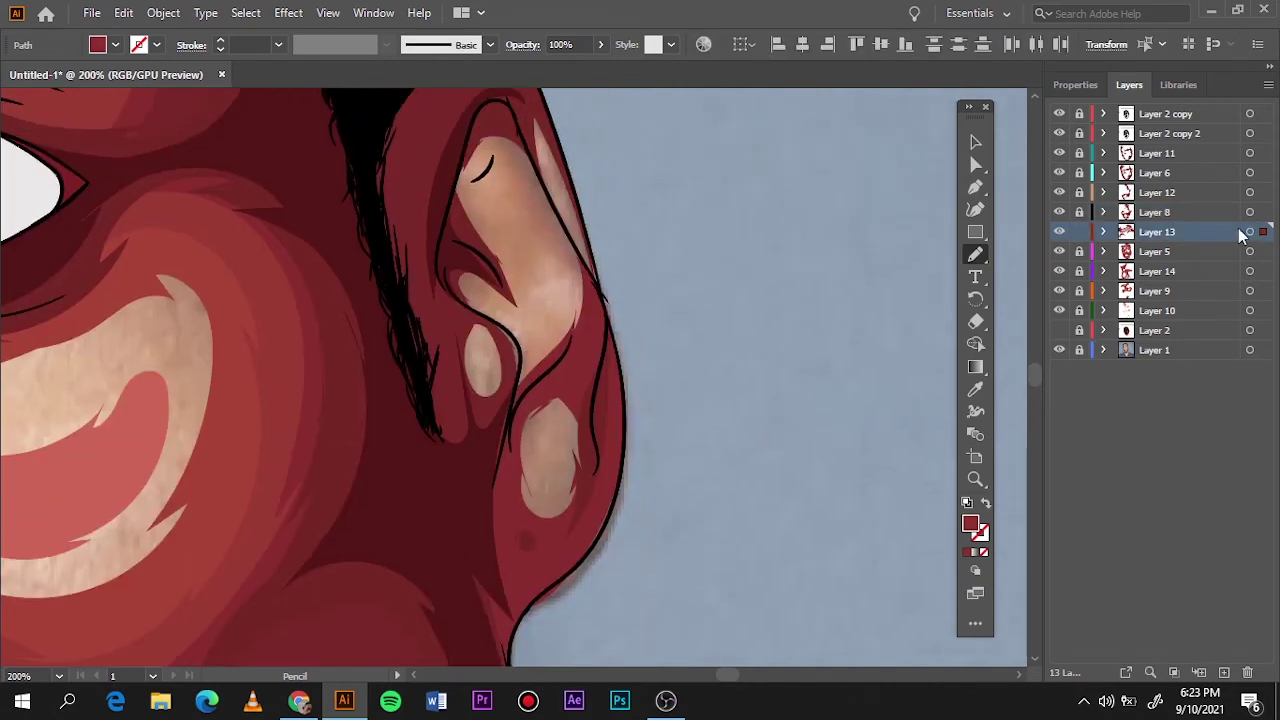
key("ctrl+shift+a")
left_click_drag(470, 200, 515, 290)
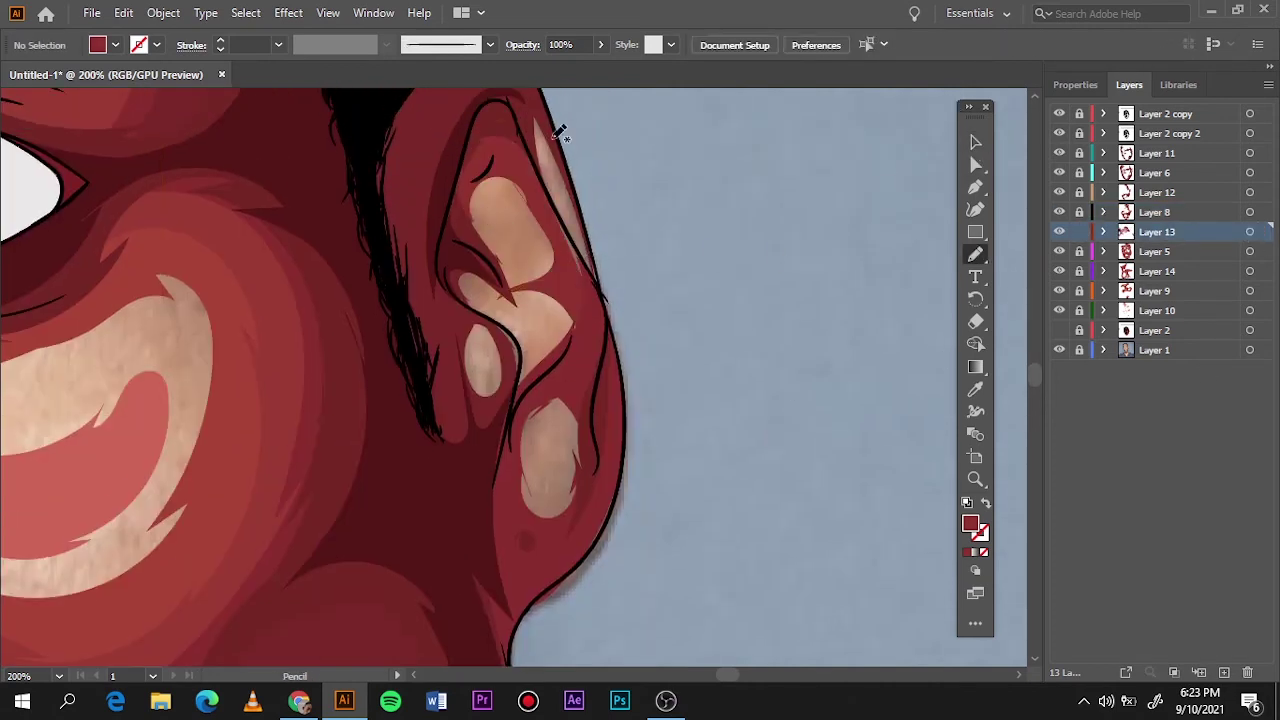
left_click_drag(540, 405, 580, 423)
Fit the portrait and toggle the reference photo to compare the ear shading
key("ctrl+0")
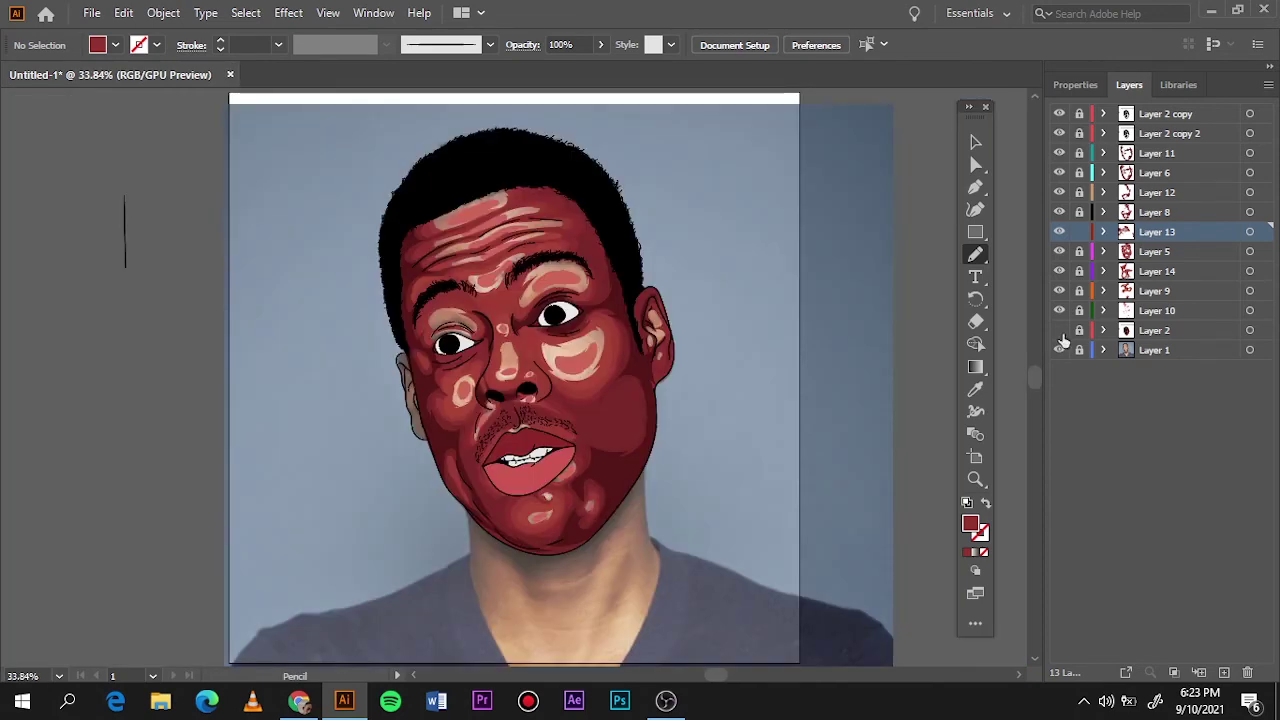
left_click(1059, 349)
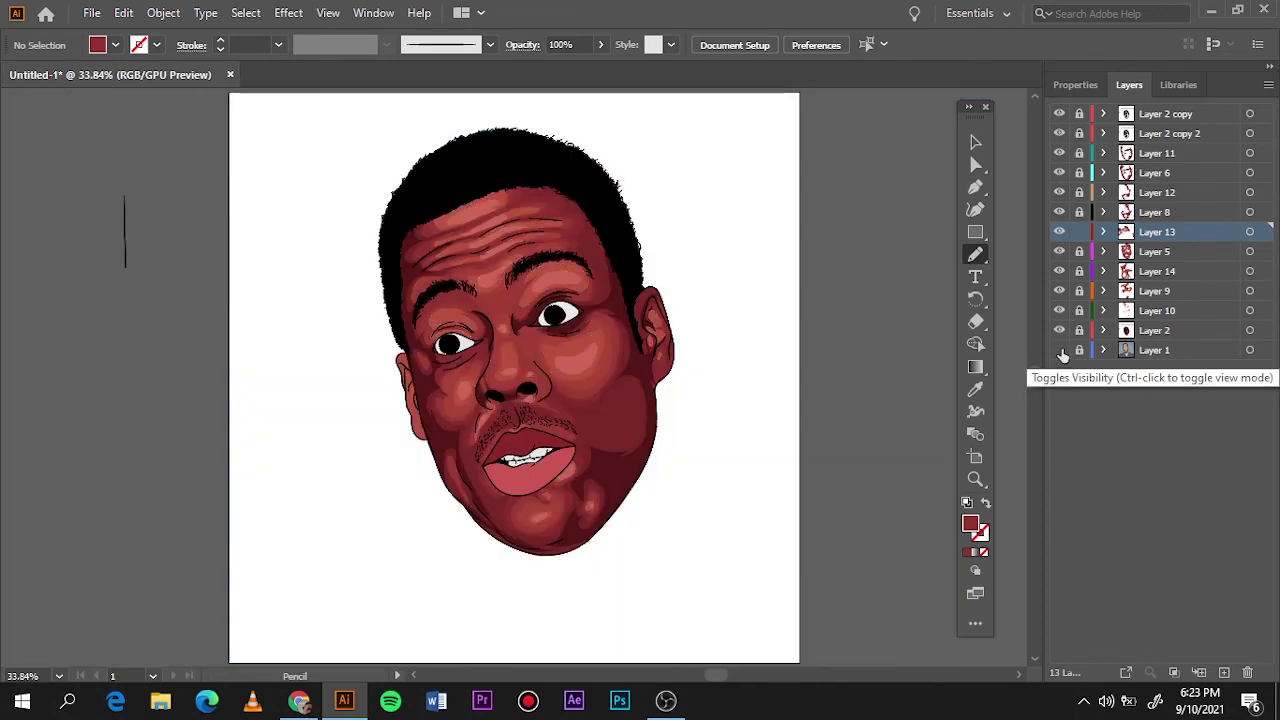
left_click(1060, 349)
left_click(1059, 331)
Add dark-red shading over the ear and along the jaw on Layer 6
scroll(391, 386, "up", 4)
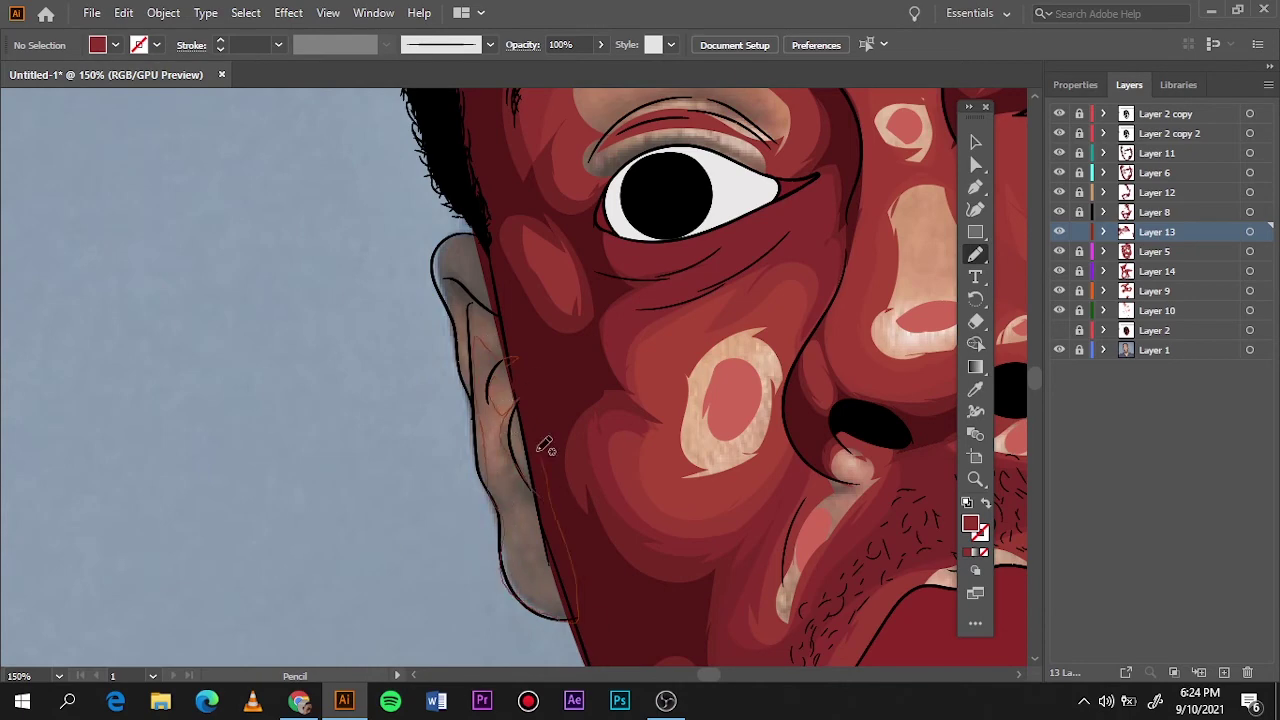
left_click_drag(481, 378, 484, 393)
left_click(1090, 173)
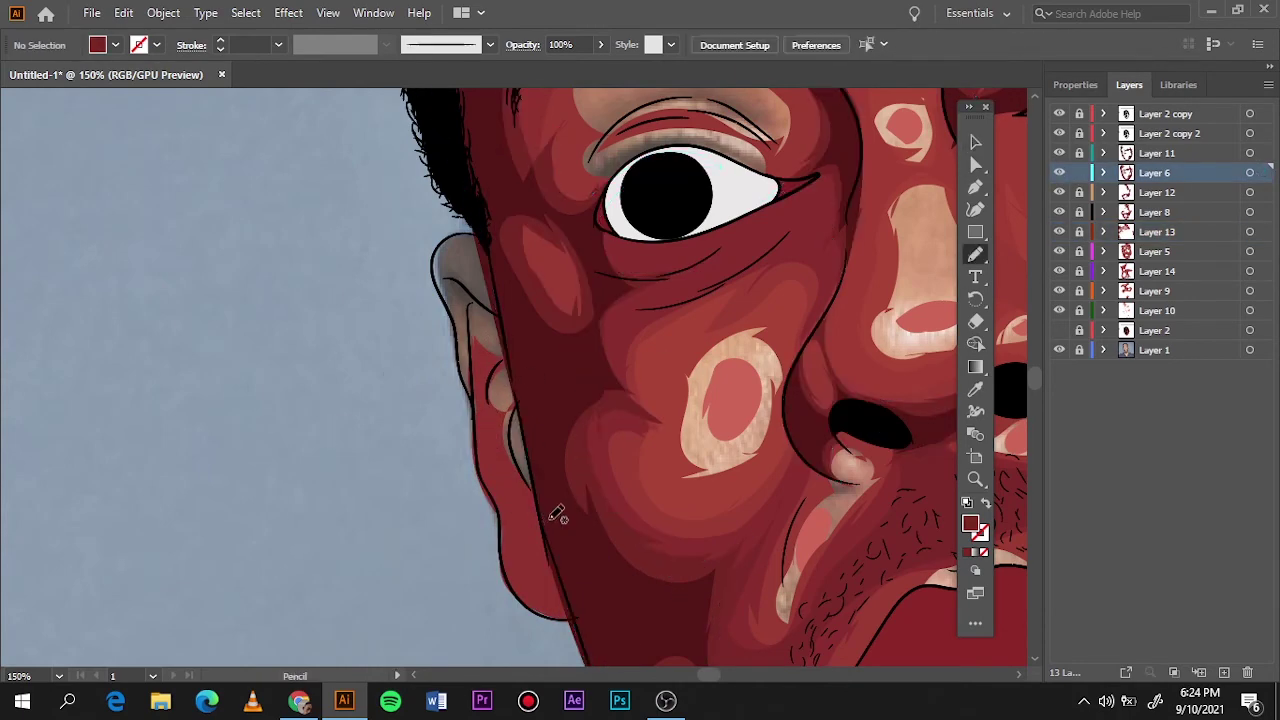
mouse_move(557, 514)
left_mouse_down()
mouse_move(493, 337)
mouse_move(448, 283)
mouse_move(484, 331)
left_mouse_up()
Darken the inner ear on Layer 11, then check the portrait without the photo
left_click(1100, 153)
left_click_drag(477, 422, 470, 332)
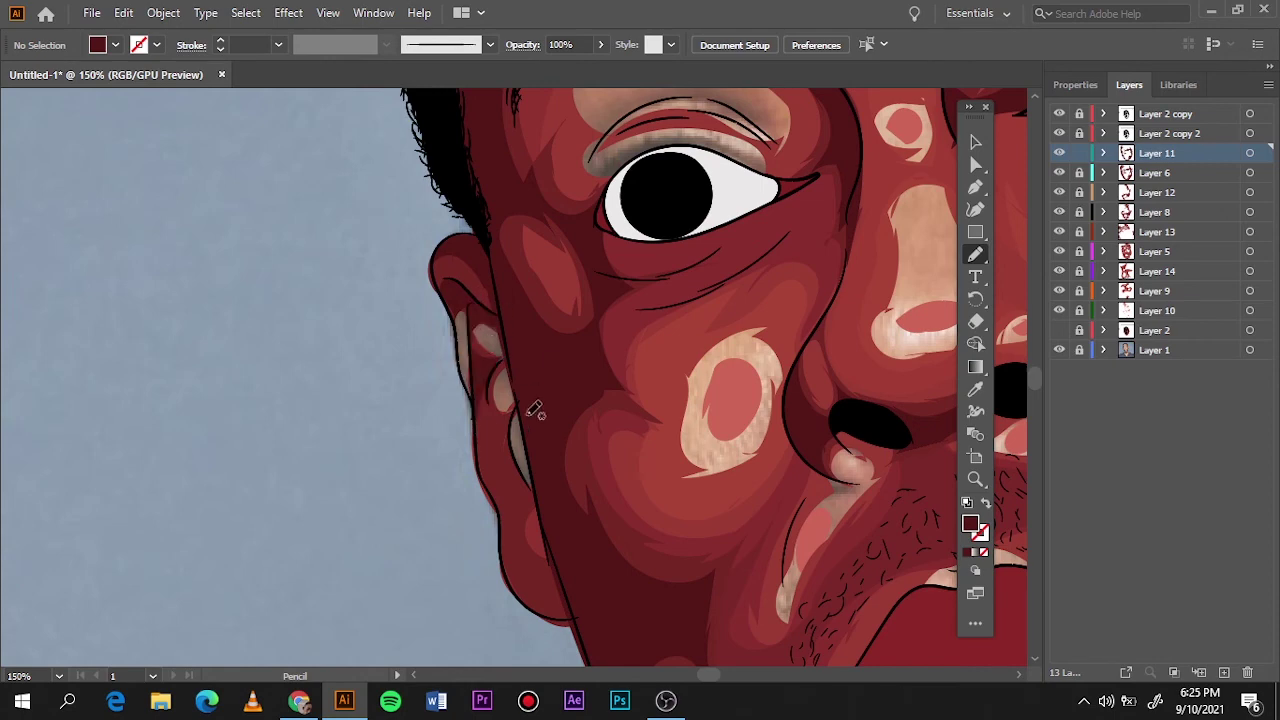
left_click_drag(518, 432, 514, 418)
key("ctrl+0")
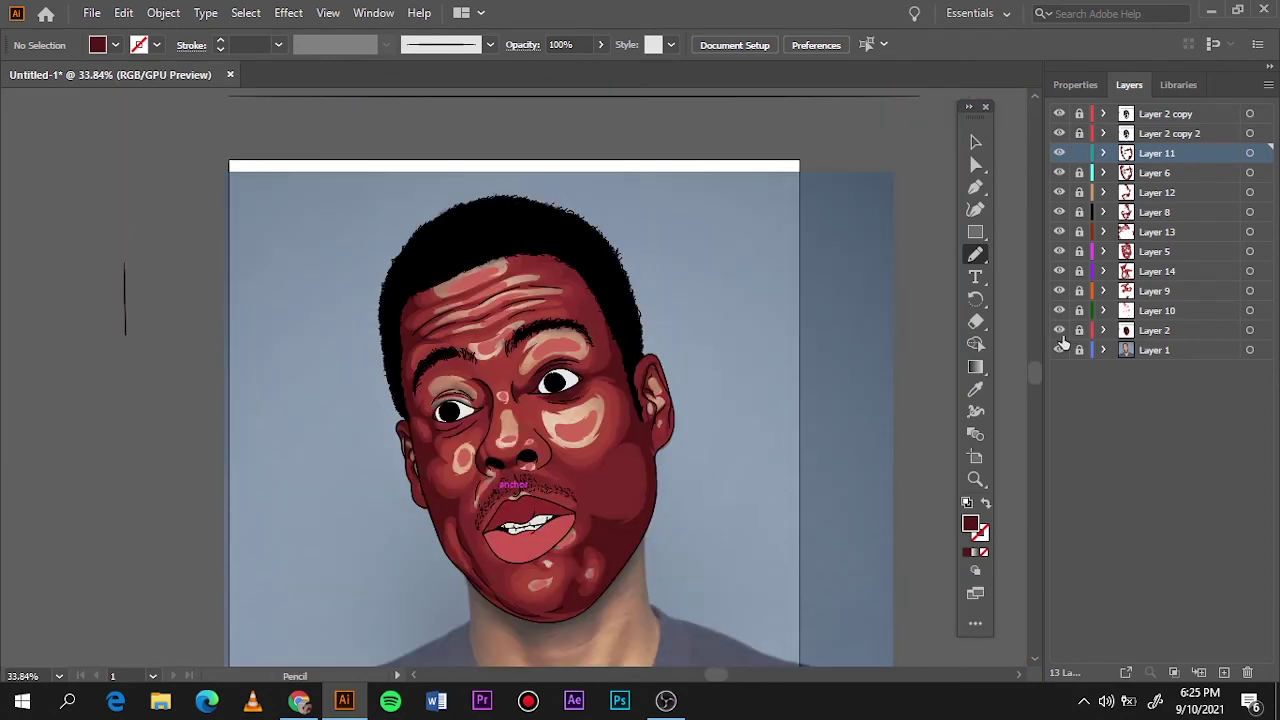
left_click(1059, 350)
left_click(1059, 350)
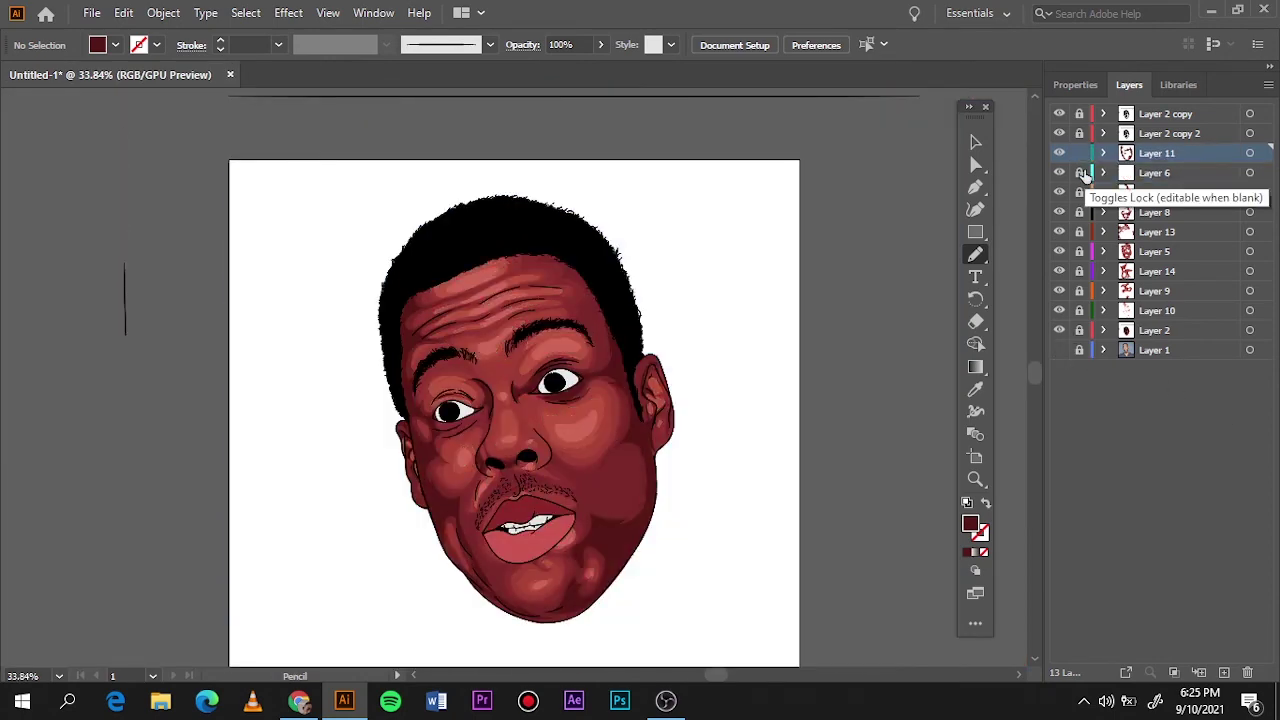
Add Layer 15, hide the lower layers, and pick a red fill for the lip
left_click(1100, 133)
key("ctrl+l")
scroll(530, 500, "up", 5)
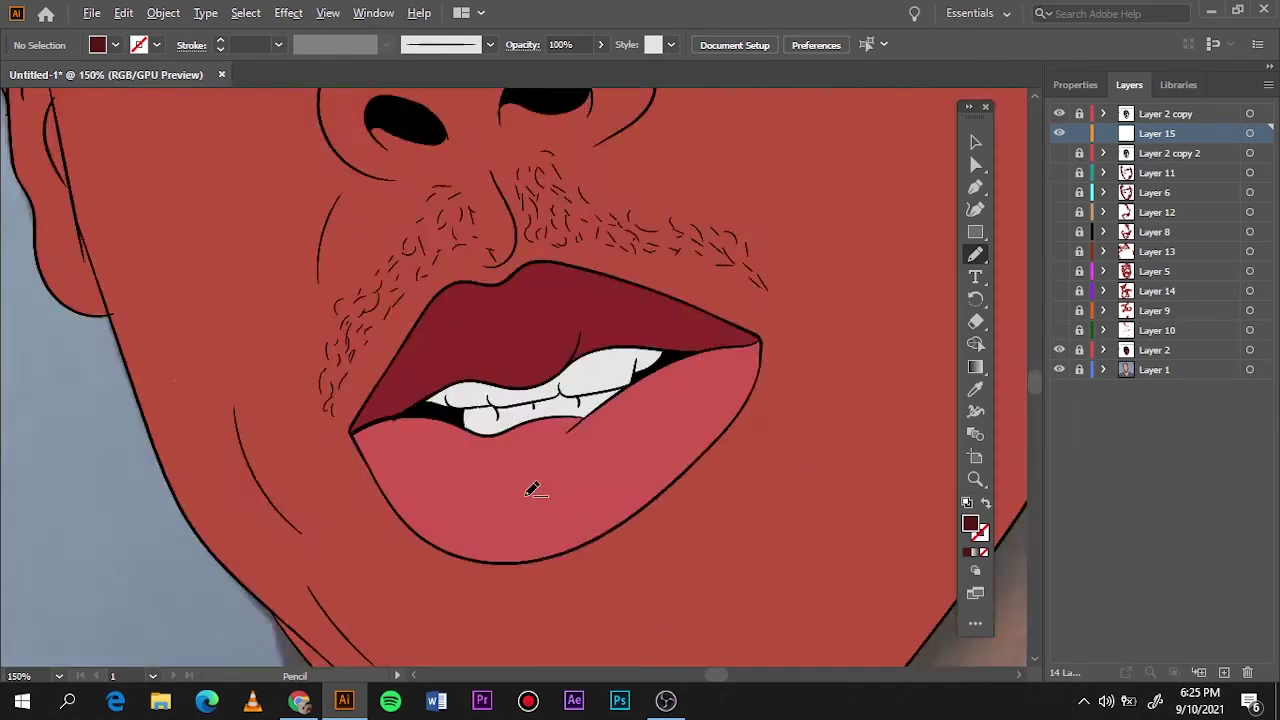
scroll(530, 486, "up", 1)
left_click_drag(1059, 153, 1059, 350)
double_click(970, 524)
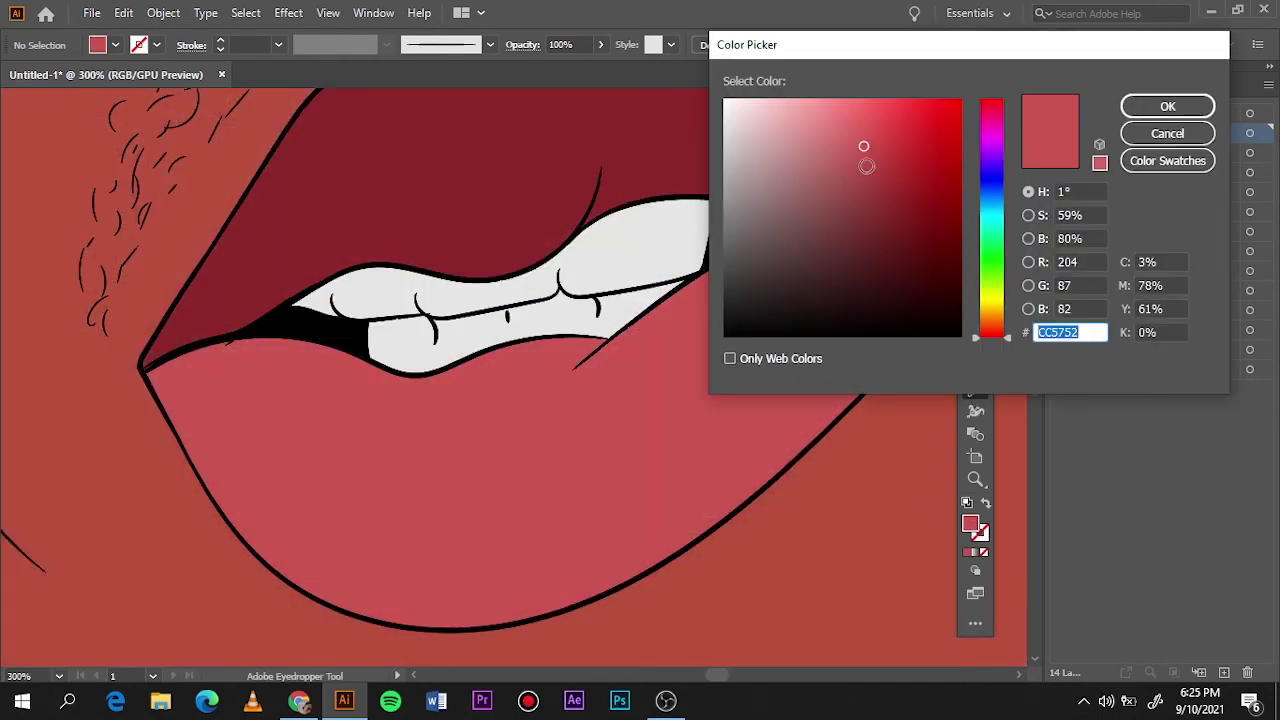
left_click(1166, 106)
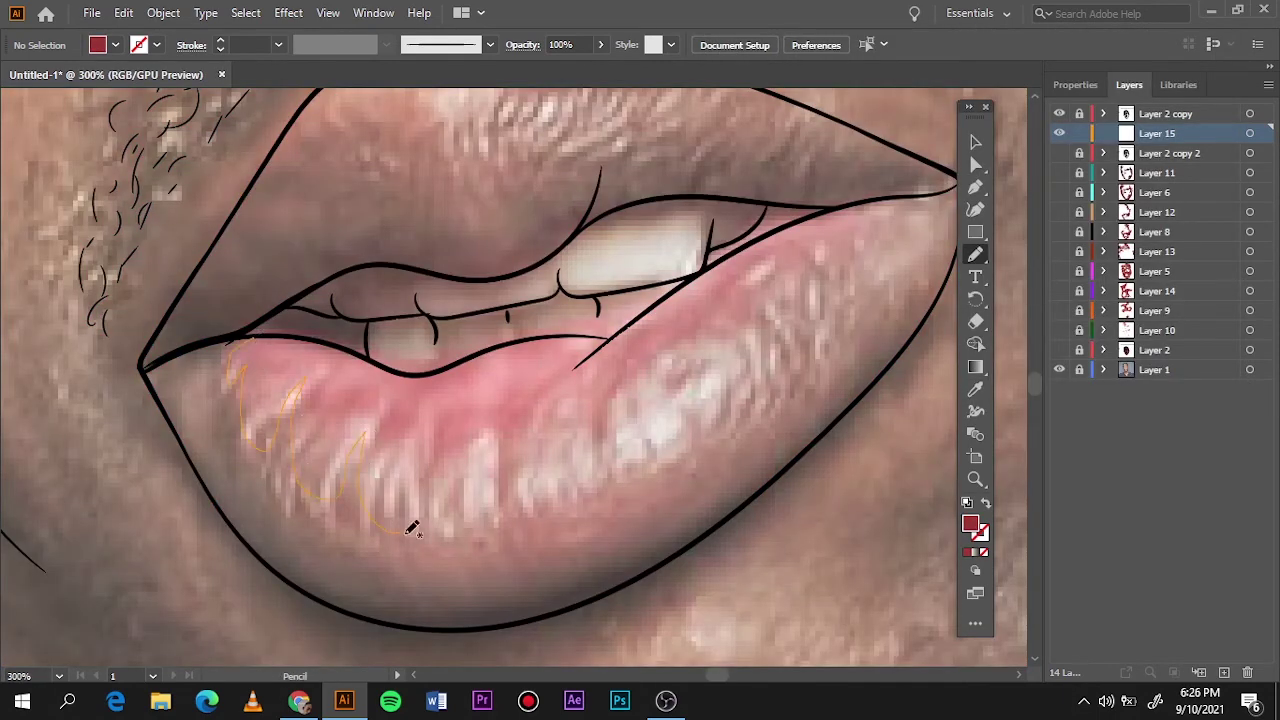
Shade the lower lip in deep red from the left corner to the right end
left_click_drag(488, 623, 220, 505)
left_click_drag(270, 340, 163, 368)
left_click_drag(180, 430, 178, 432)
left_click_drag(422, 512, 462, 557)
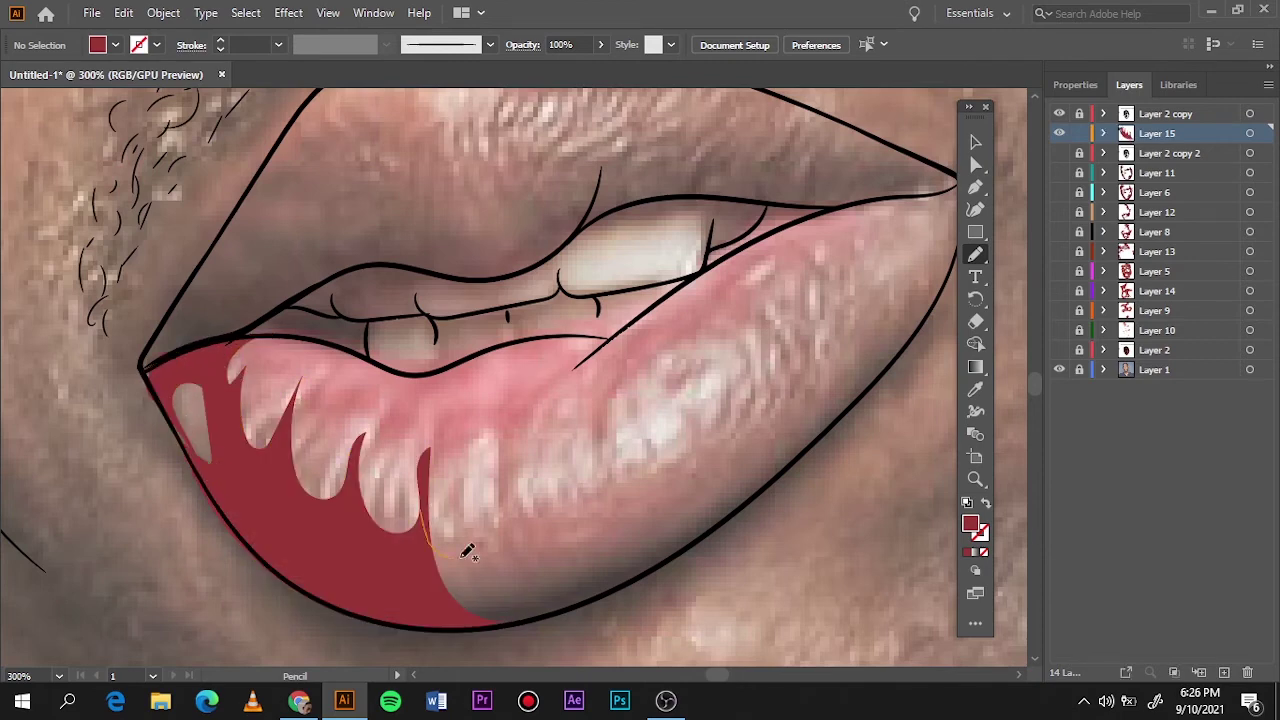
left_click_drag(622, 590, 445, 605)
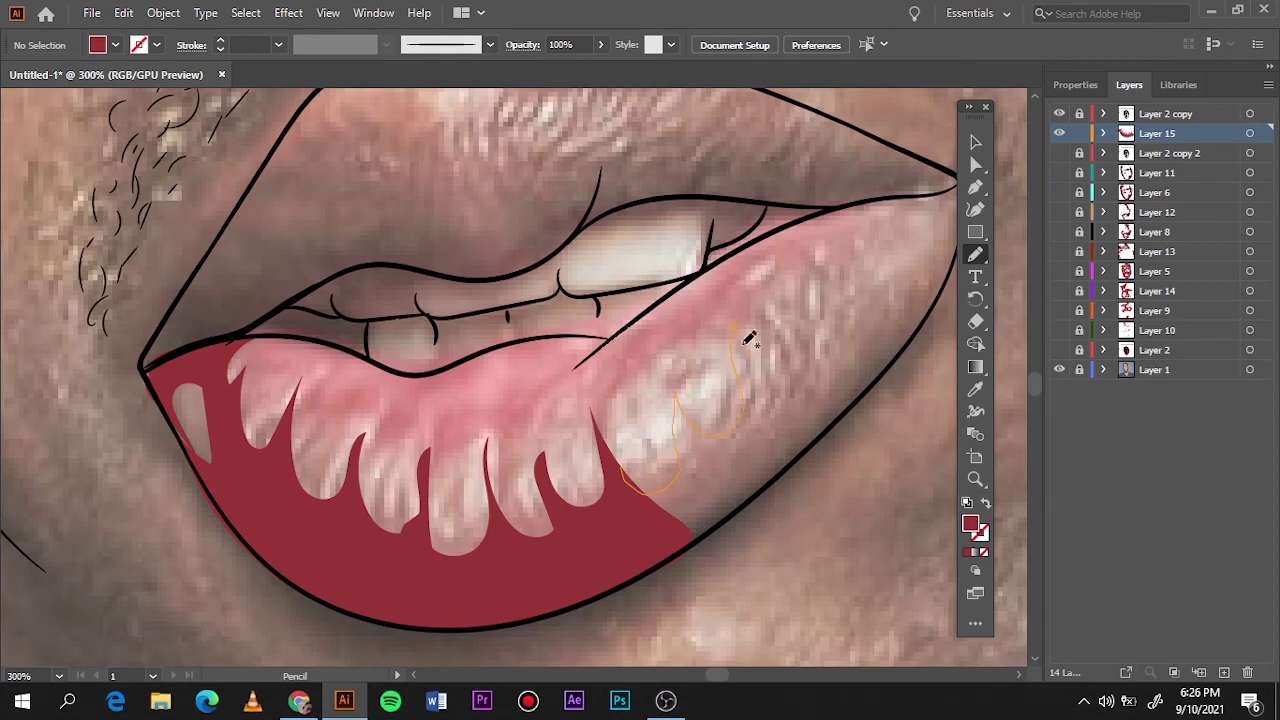
left_click_drag(940, 190, 690, 525)
key("ctrl+z")
left_click_drag(619, 484, 553, 440)
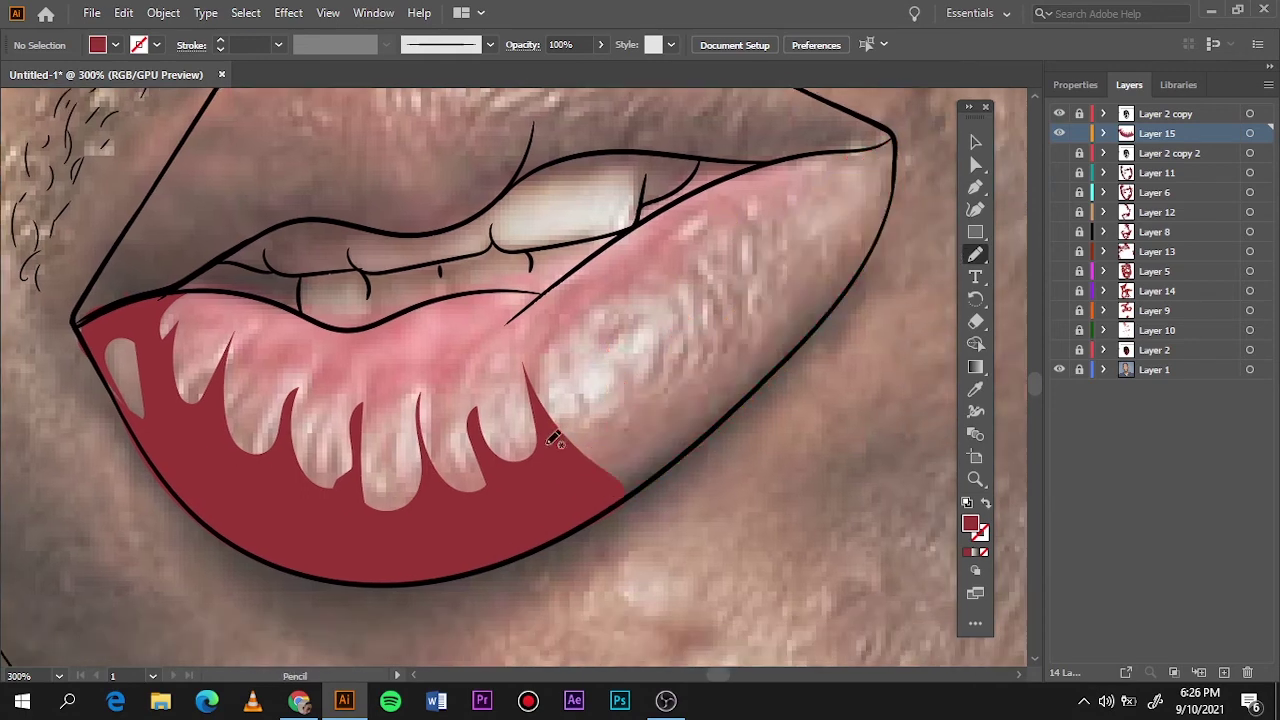
left_click_drag(895, 135, 897, 140)
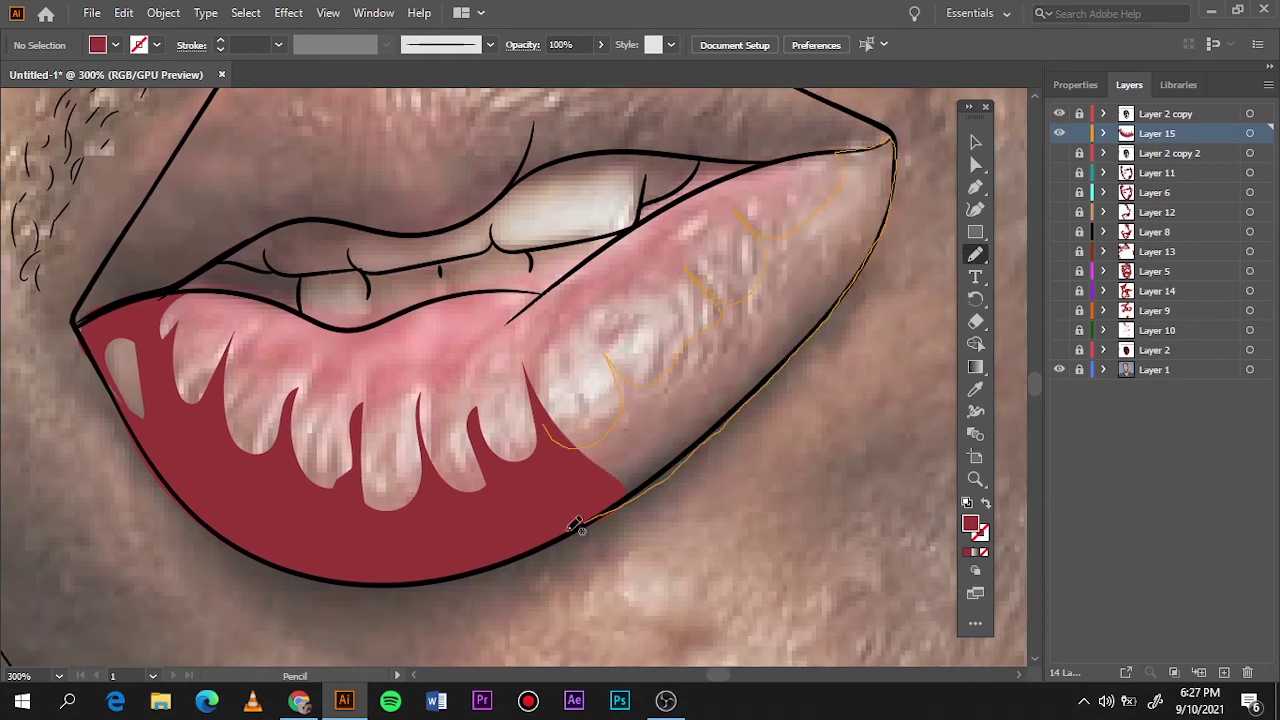
On new Layer 16, draw a darker shadow along the lower lip's bottom edge
key("ctrl+l")
double_click(969, 522)
left_click(1166, 131)
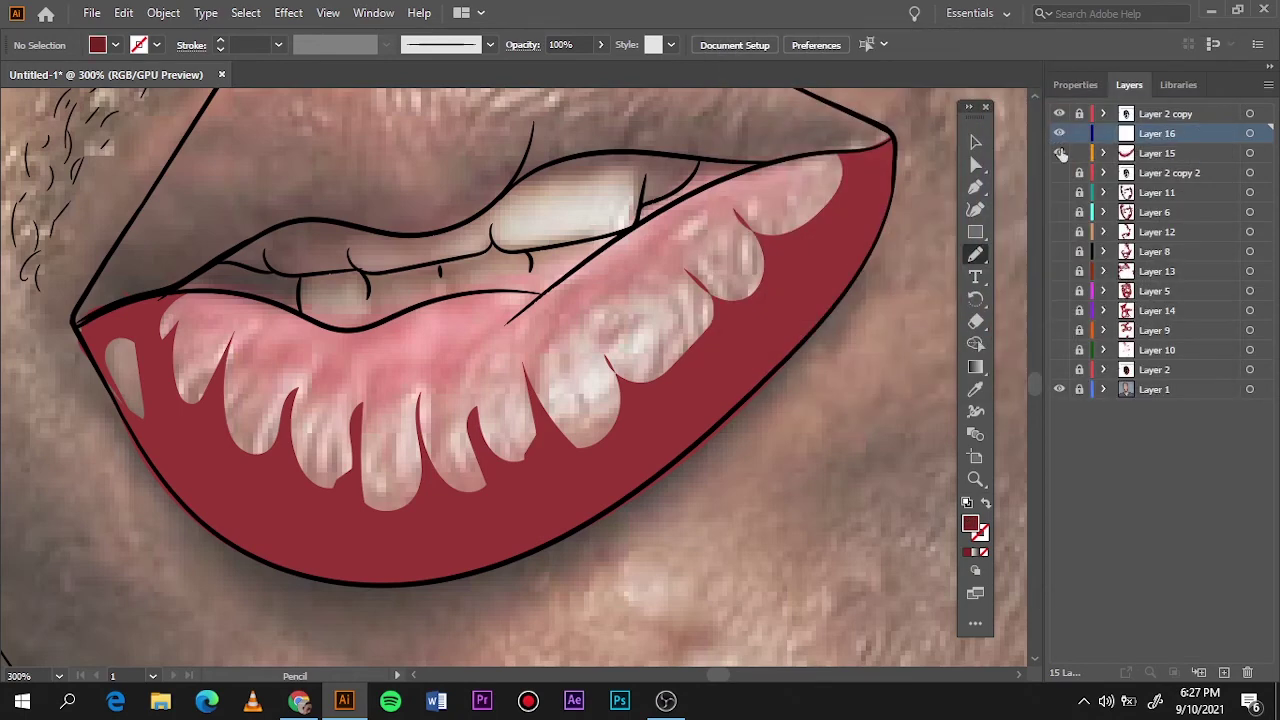
left_click(1059, 153)
left_click(1060, 370)
left_click(1059, 153)
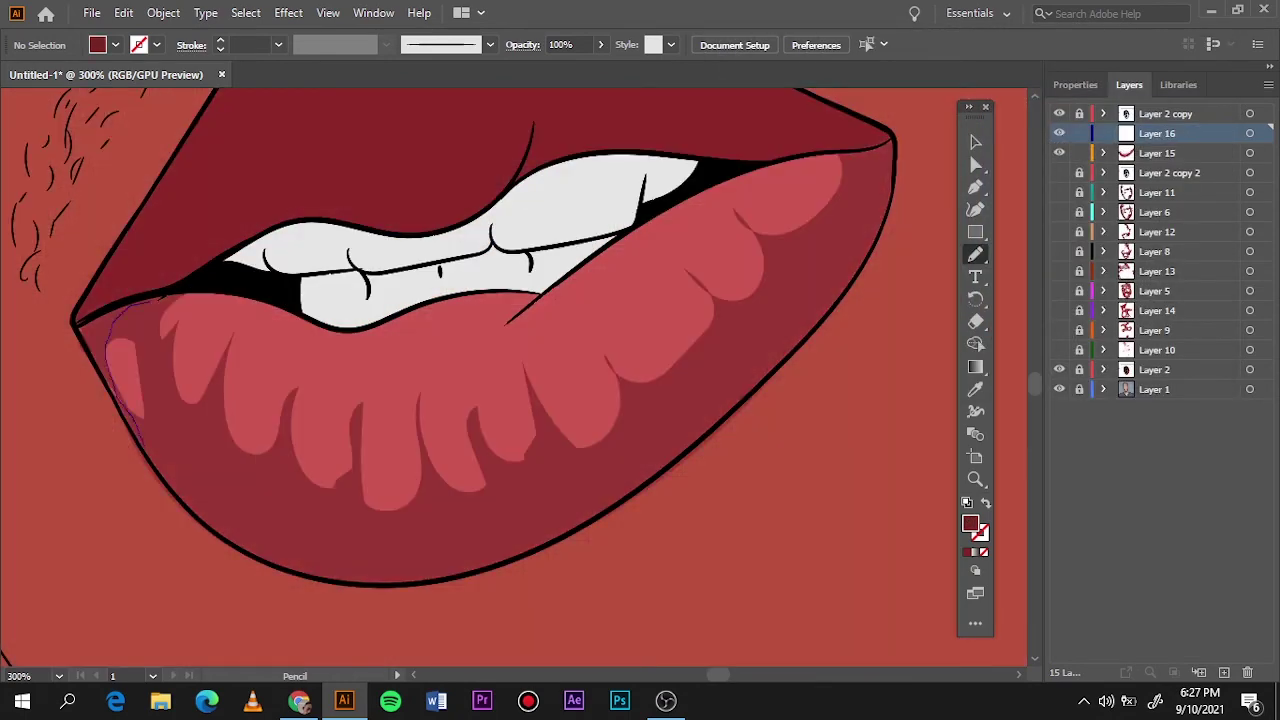
mouse_move(175, 295)
left_mouse_down()
mouse_move(120, 328)
mouse_move(172, 384)
left_mouse_up()
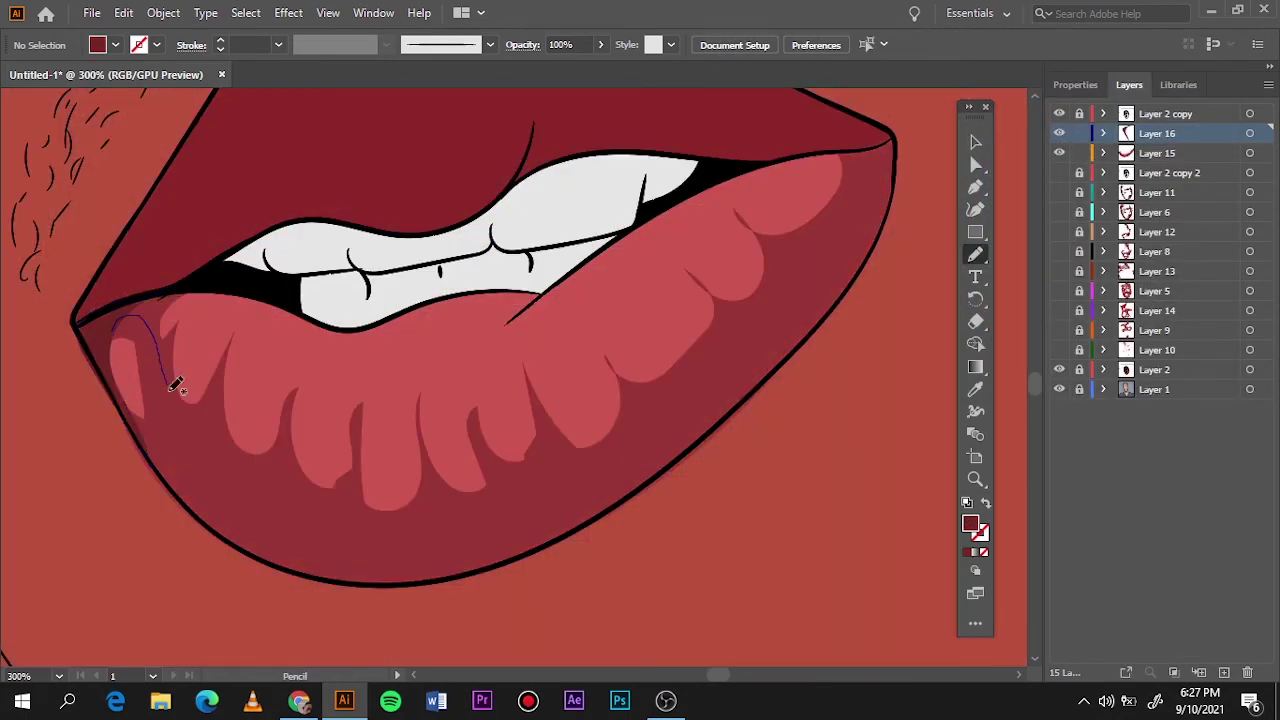
left_click_drag(363, 545, 173, 432)
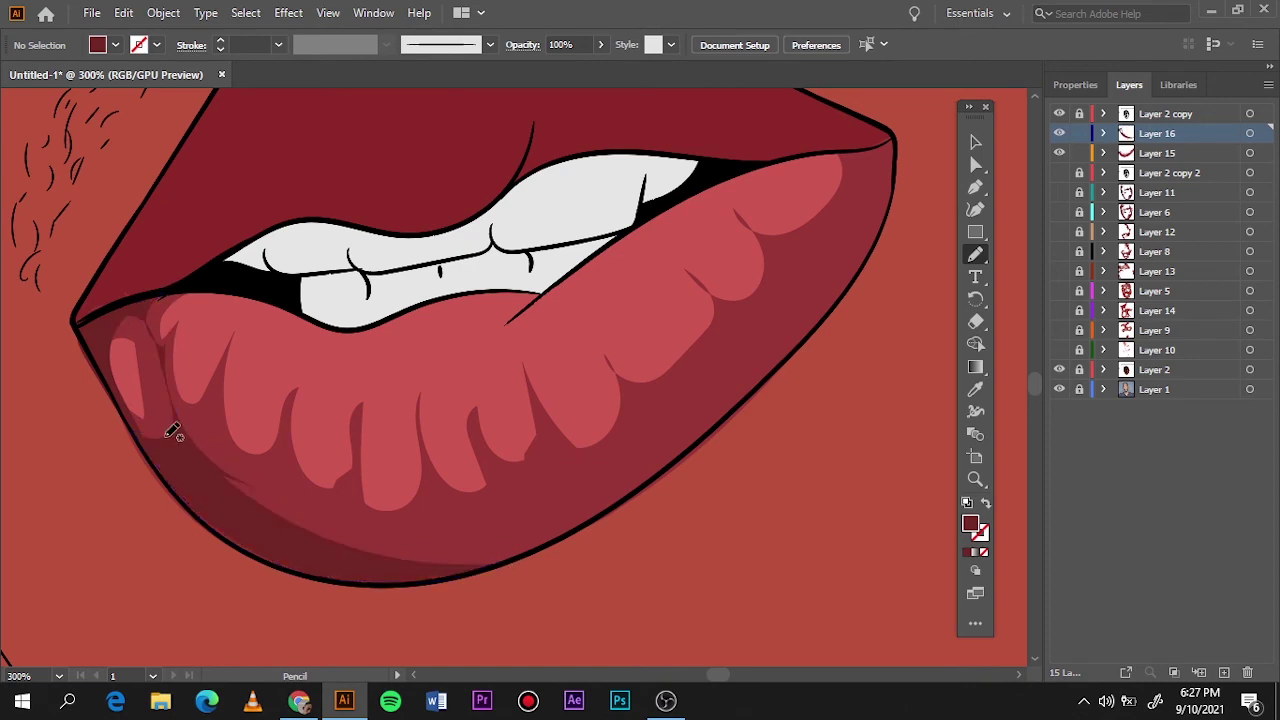
left_click_drag(178, 352, 220, 506)
Set the fill colour to dark red 631C1C
key("ctrl+0")
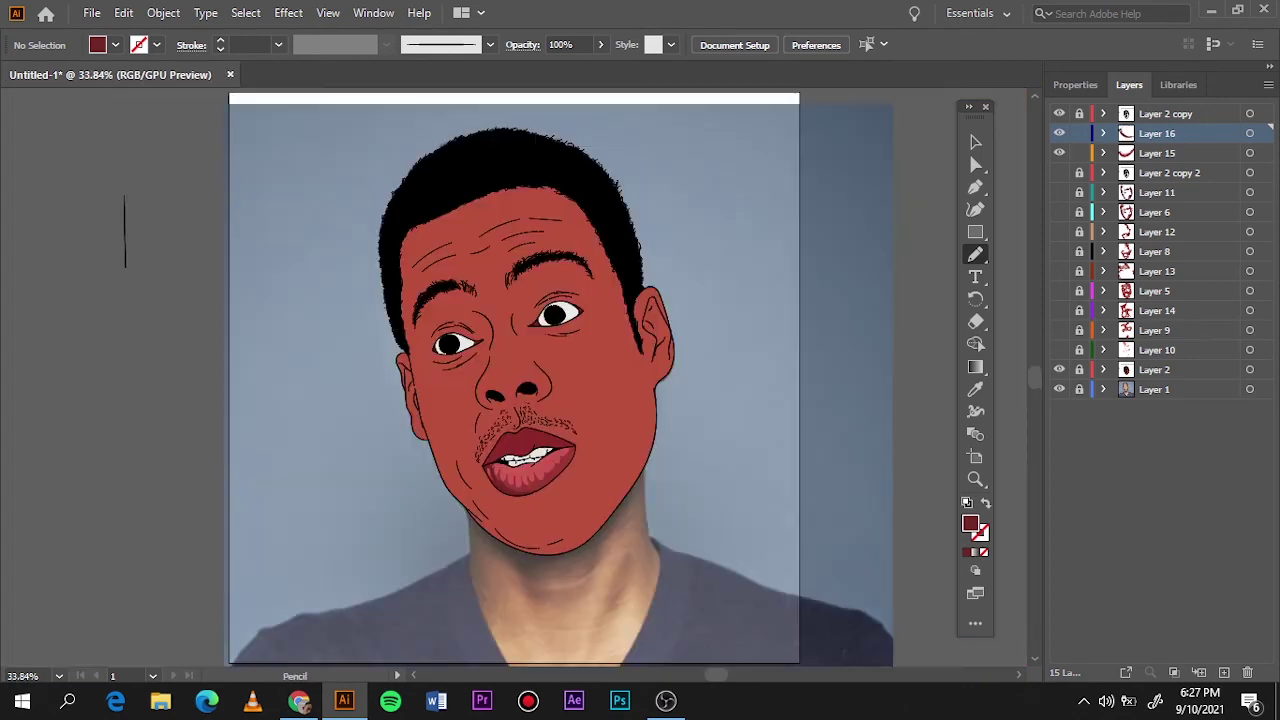
scroll(531, 527, "up", 5)
left_click(1062, 372)
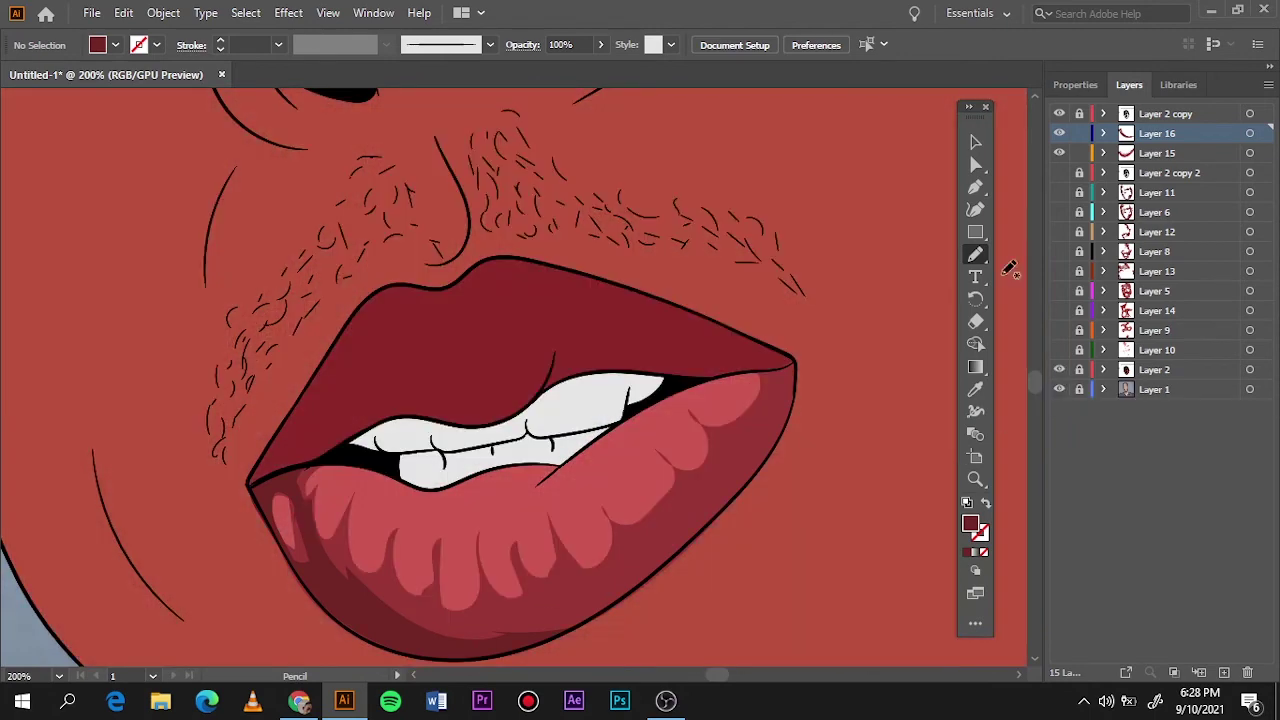
double_click(970, 523)
left_click_drag(897, 234, 896, 244)
left_click(1167, 106)
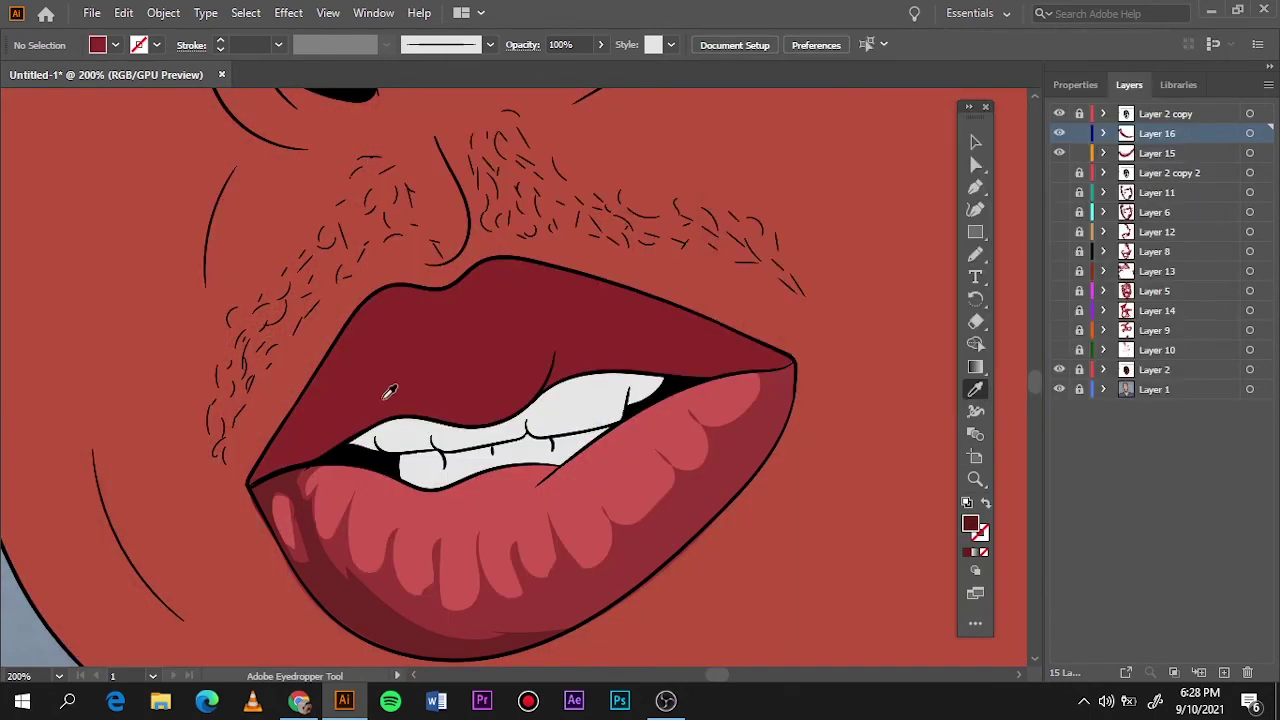
Draw dark shadows at the upper lip's left corner and above the teeth
scroll(383, 389, "up", 2)
left_click(1062, 372)
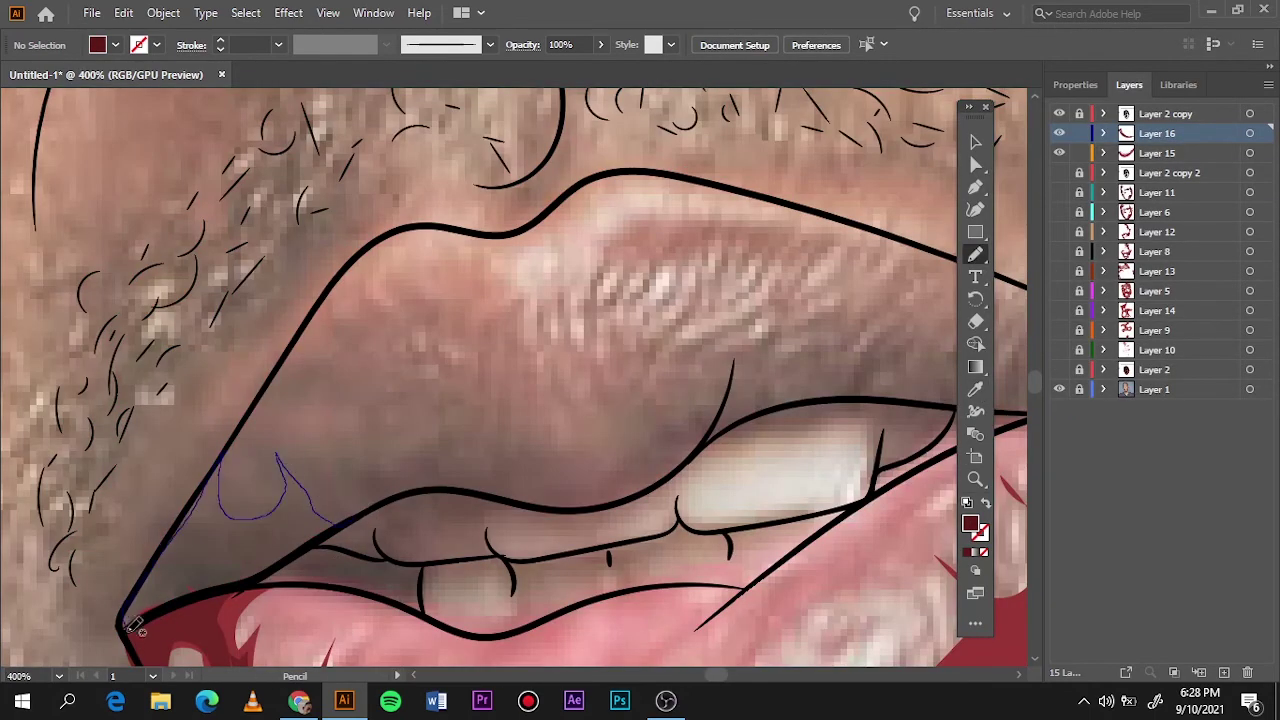
left_click_drag(128, 627, 262, 567)
left_click_drag(716, 436, 705, 455)
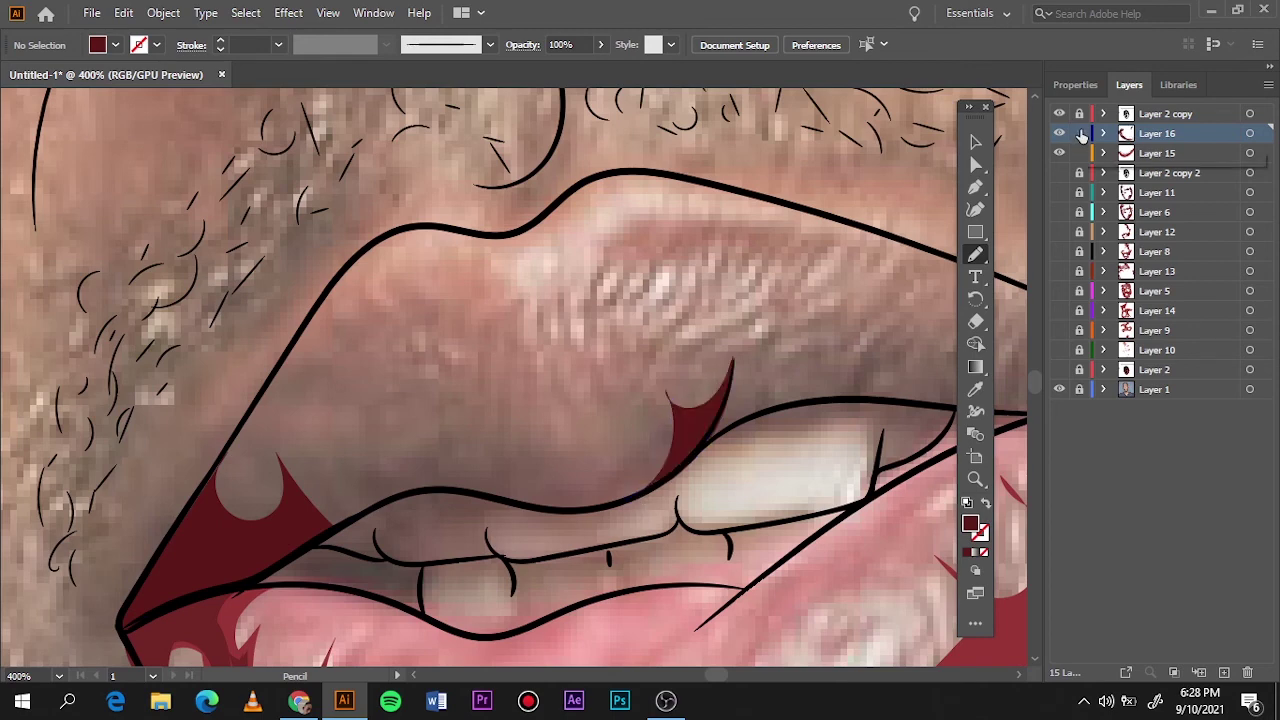
left_click(1062, 372)
double_click(970, 523)
left_click(1133, 106)
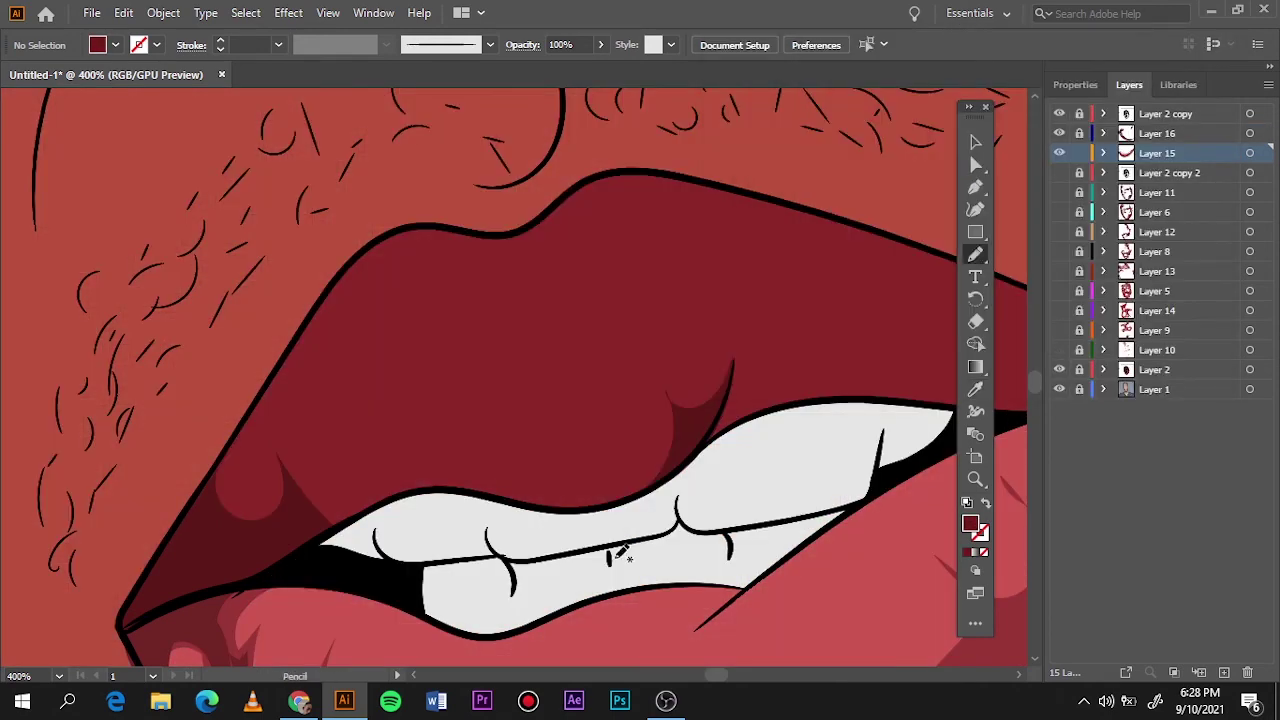
left_click(1059, 389)
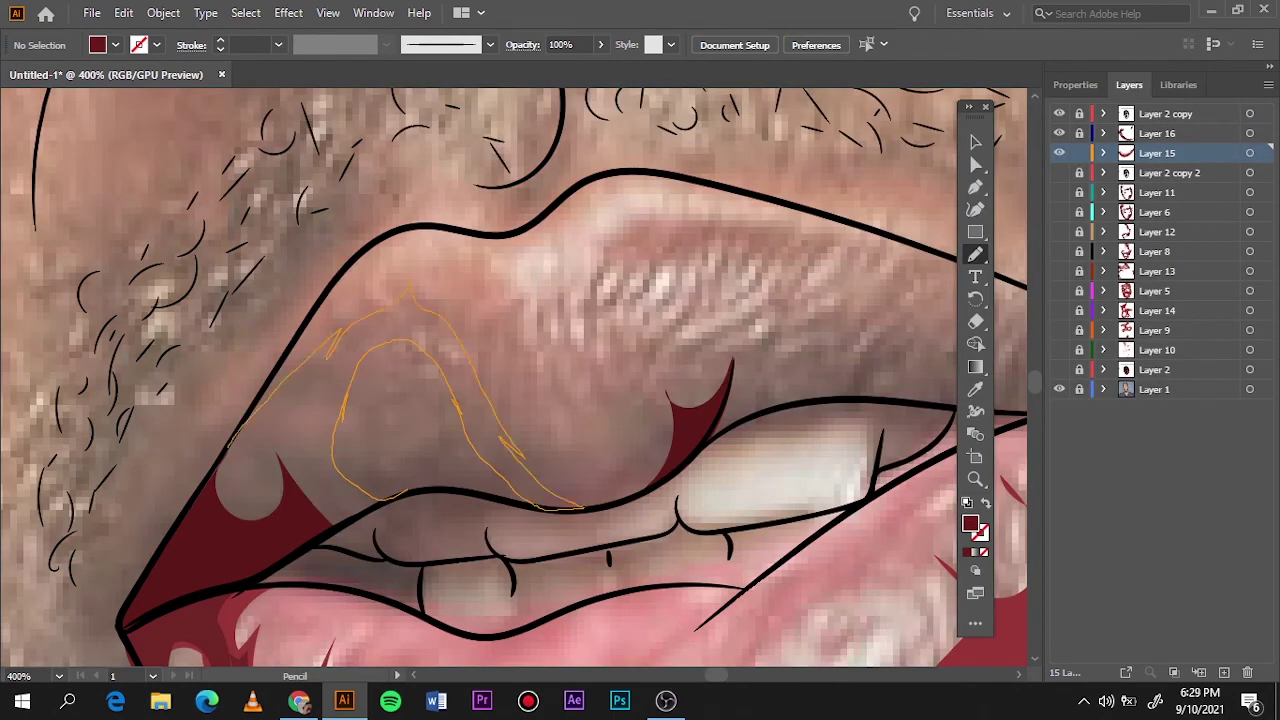
Shade the middle and right corner of the upper lip, then check the artwork
left_click_drag(583, 508, 329, 500)
scroll(420, 443, "right", 1)
scroll(303, 443, "right", 4)
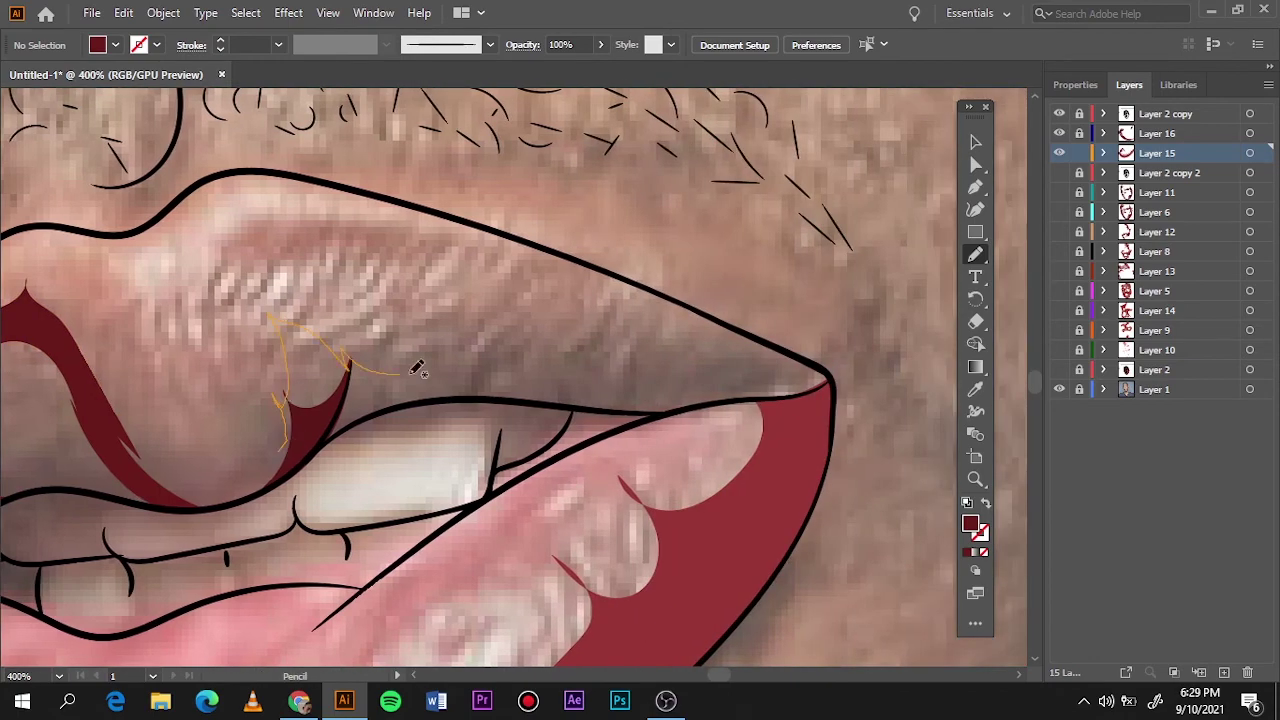
left_click_drag(412, 372, 744, 334)
left_click_drag(300, 470, 297, 466)
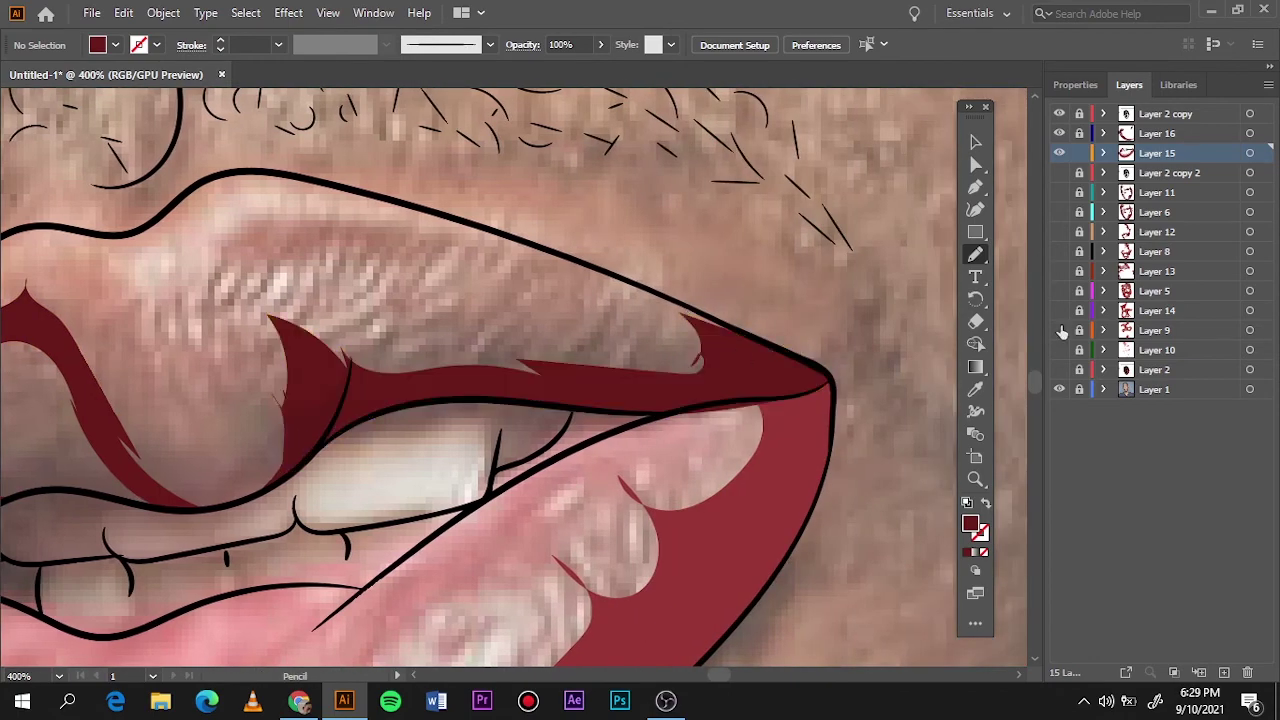
left_click(1059, 369)
scroll(323, 517, "up", 3)
scroll(336, 508, "left", 5)
Sample a light grey fill and draw the first grey shape over the teeth
key("i")
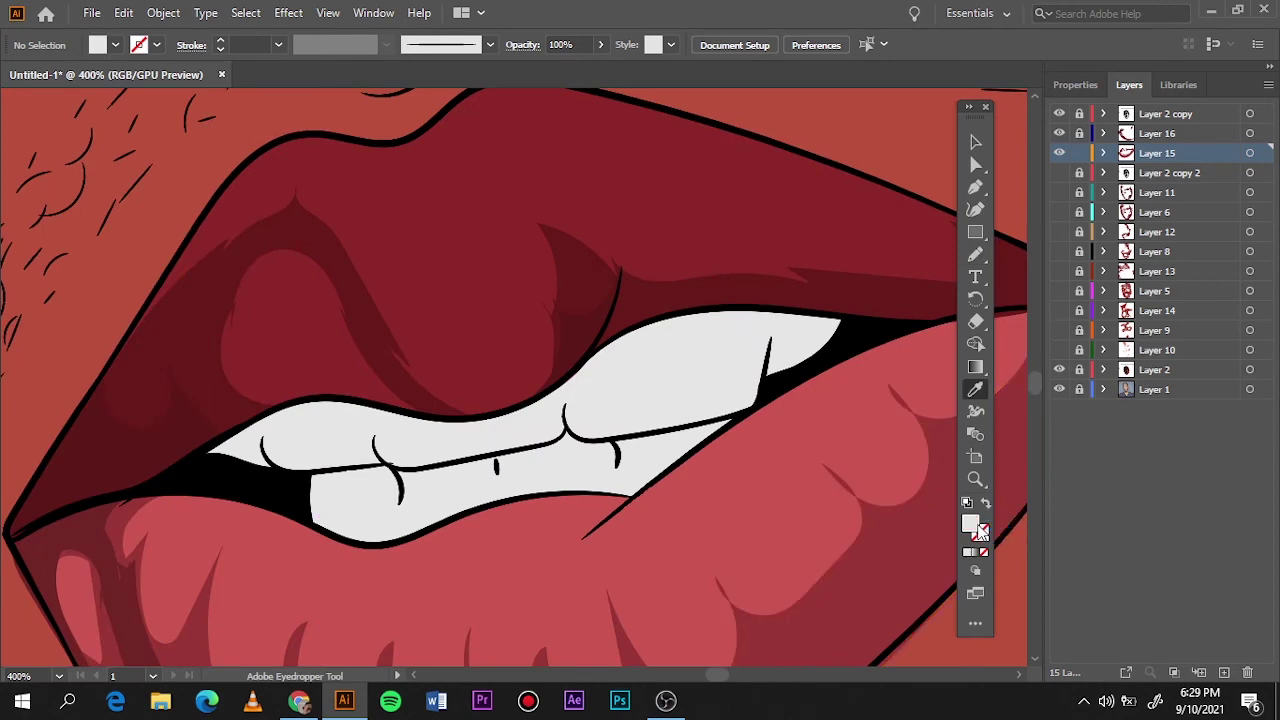
double_click(970, 523)
left_click(1166, 106)
scroll(386, 437, "up", 3)
left_click(406, 427)
key("n")
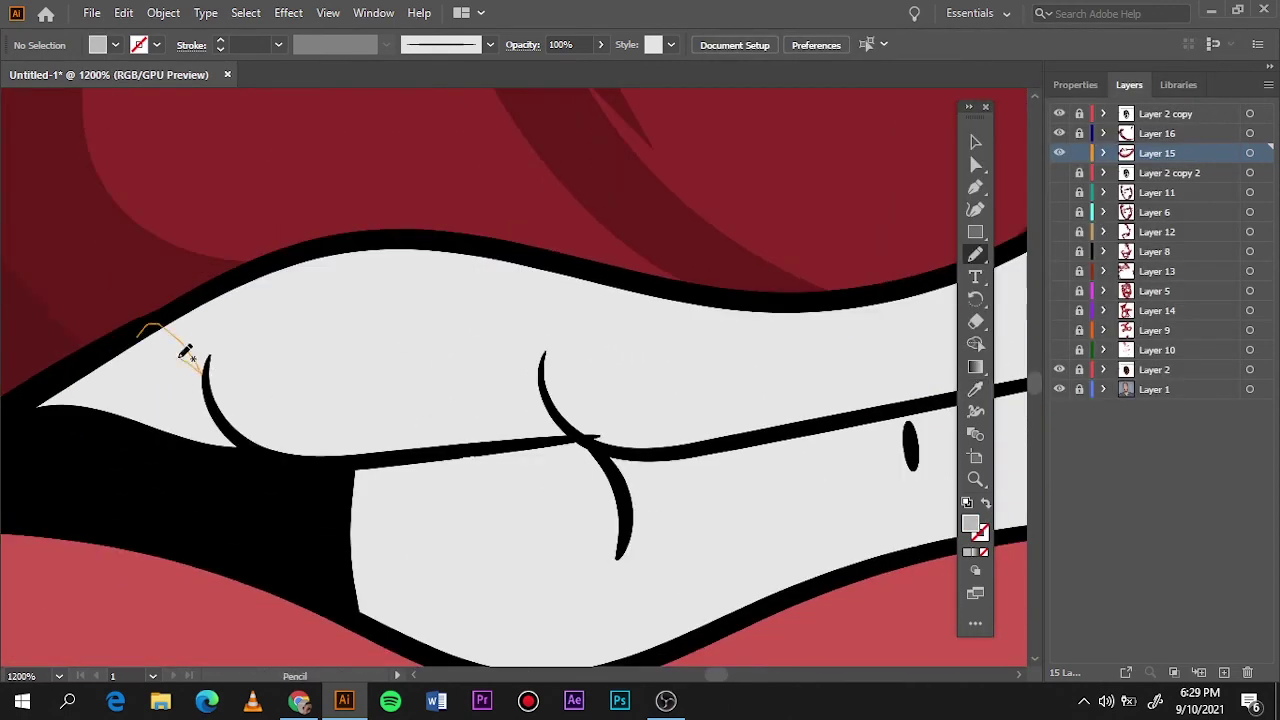
left_click_drag(186, 349, 343, 462)
In outline view, draw grey highlight shapes over the upper and lower teeth
key("ctrl+y")
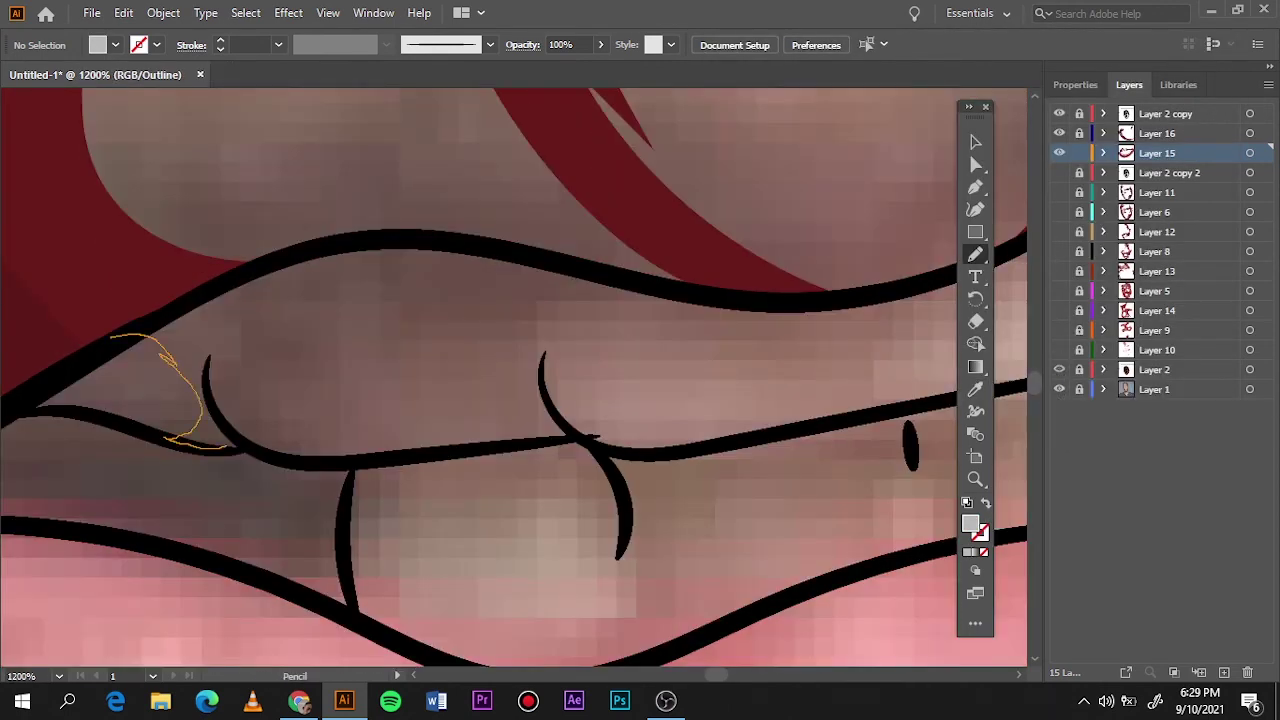
left_click_drag(110, 345, 200, 430)
left_click_drag(250, 320, 527, 447)
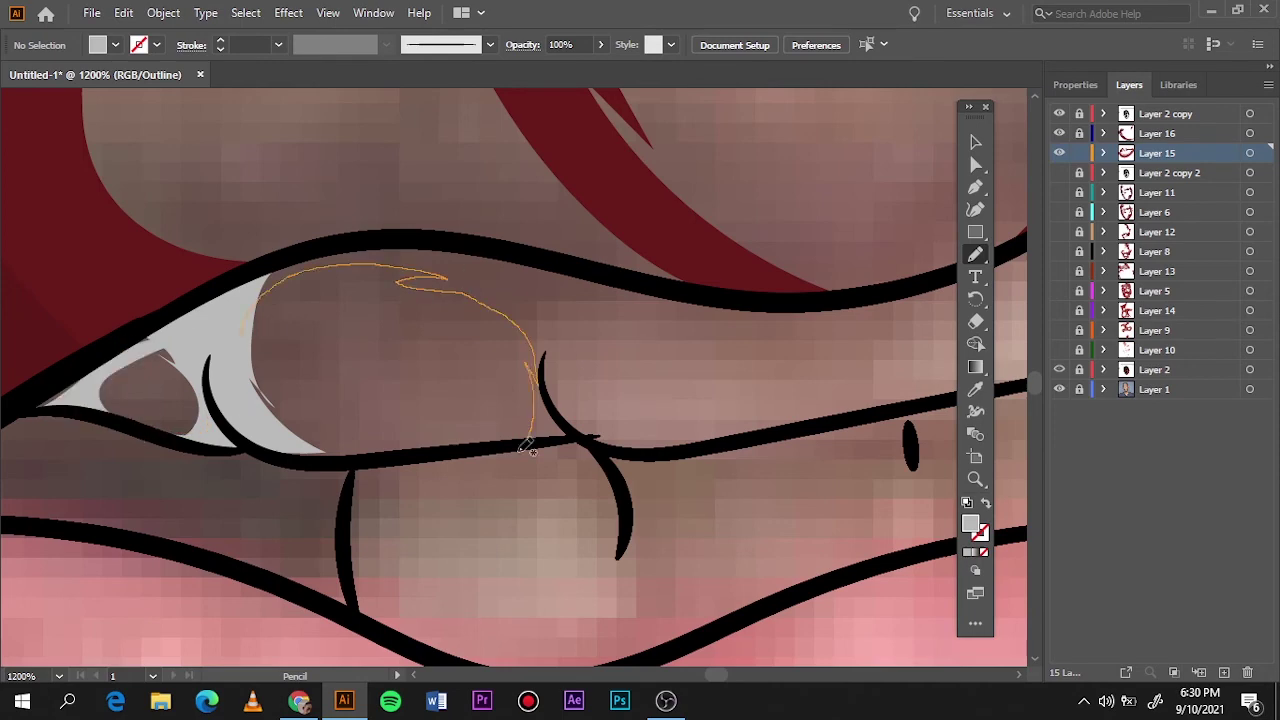
left_click_drag(659, 290, 665, 292)
scroll(568, 415, "down", 2)
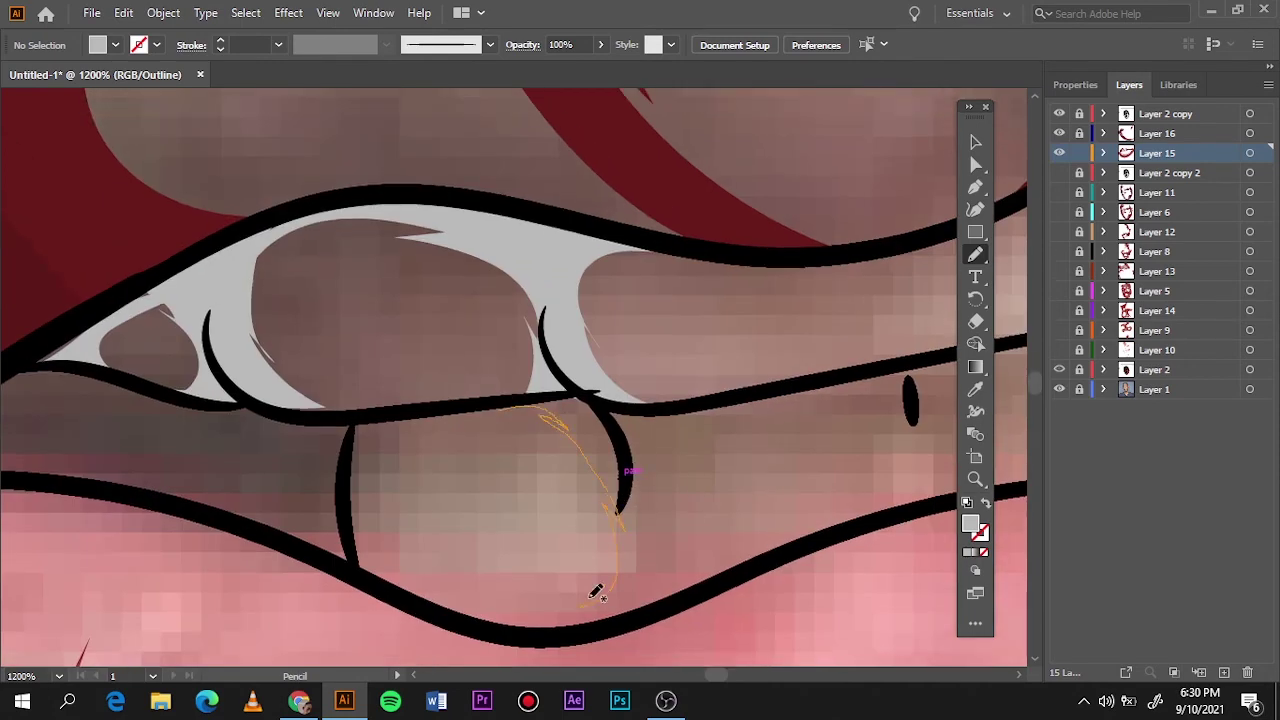
left_click_drag(497, 400, 499, 402)
scroll(550, 520, "right", 3)
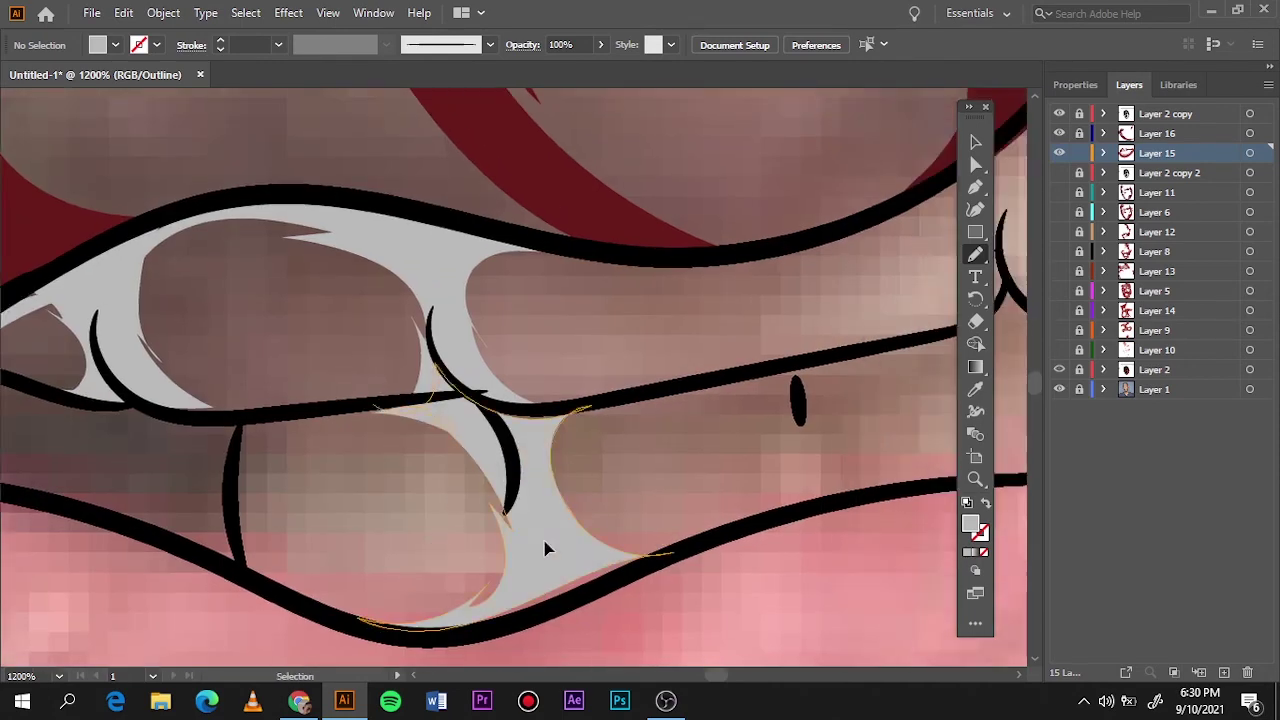
scroll(553, 537, "right", 3)
left_click_drag(522, 478, 523, 477)
Shade the gaps above and between the upper and lower teeth grey, showing Layer 10
key("ctrl+0")
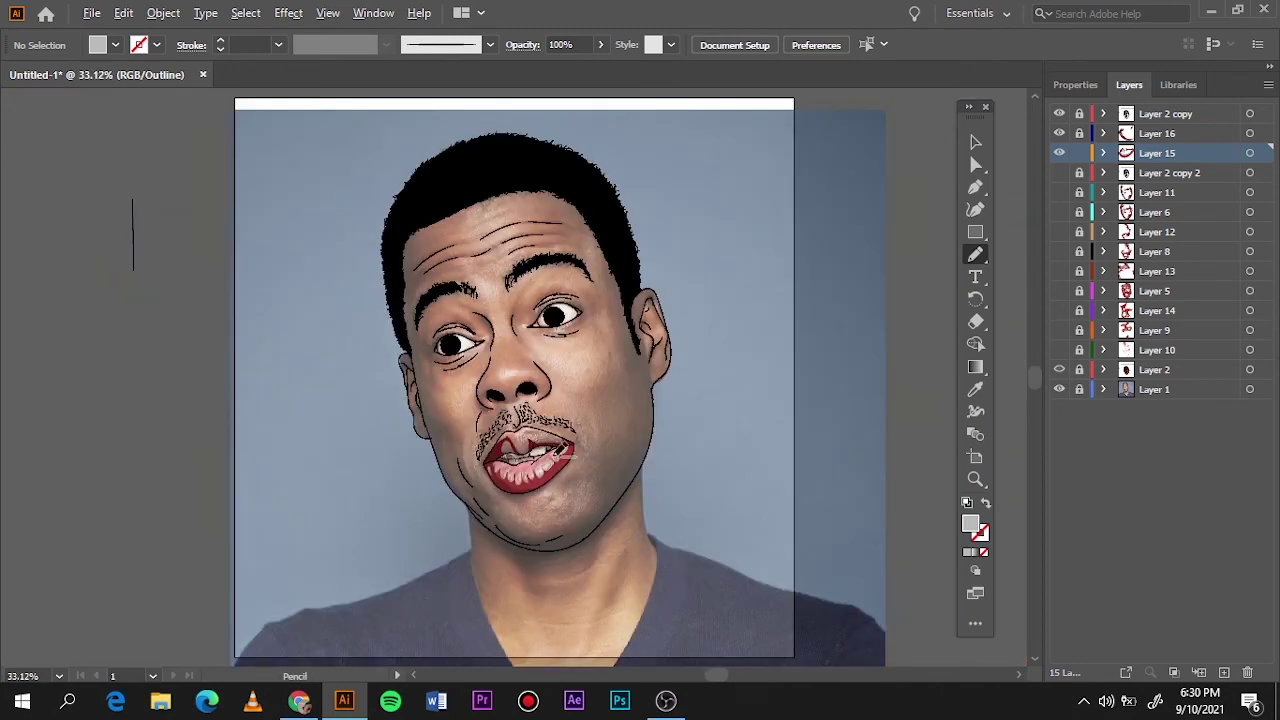
scroll(527, 461, "up", 4, "alt")
left_click_drag(466, 427, 468, 426)
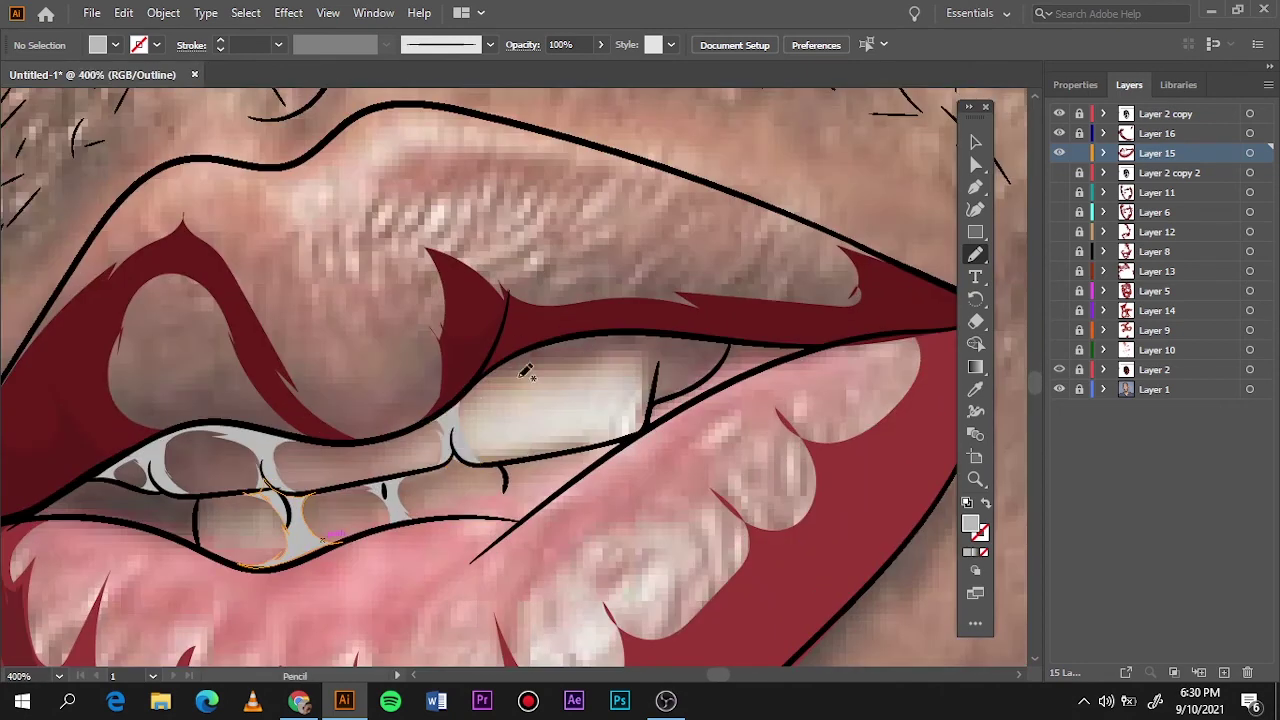
left_click_drag(596, 328, 598, 330)
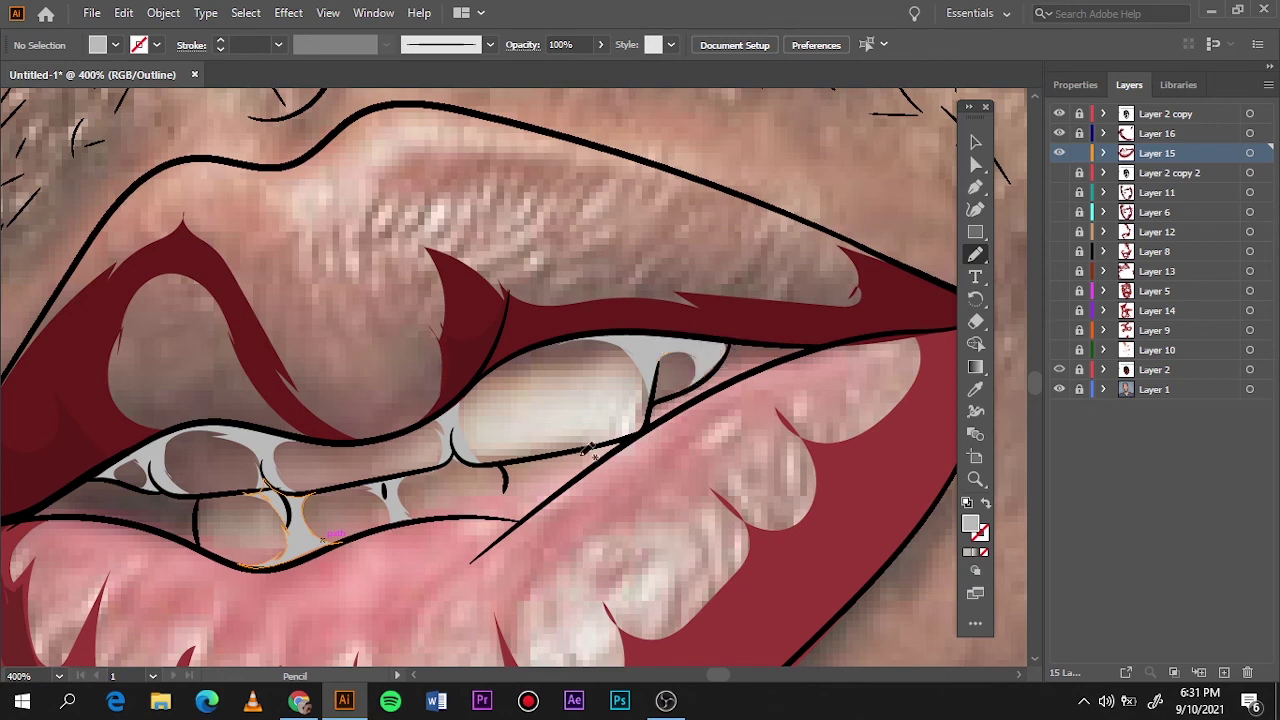
left_click_drag(484, 493, 486, 491)
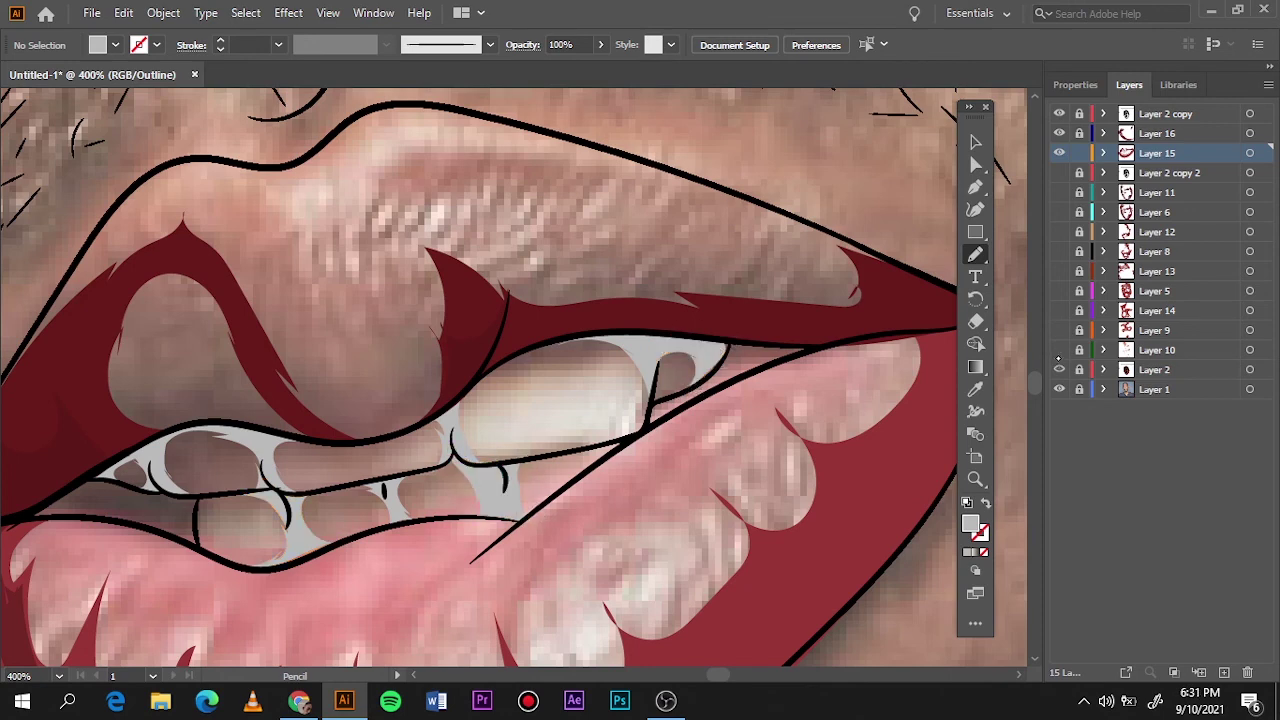
left_click(1059, 350)
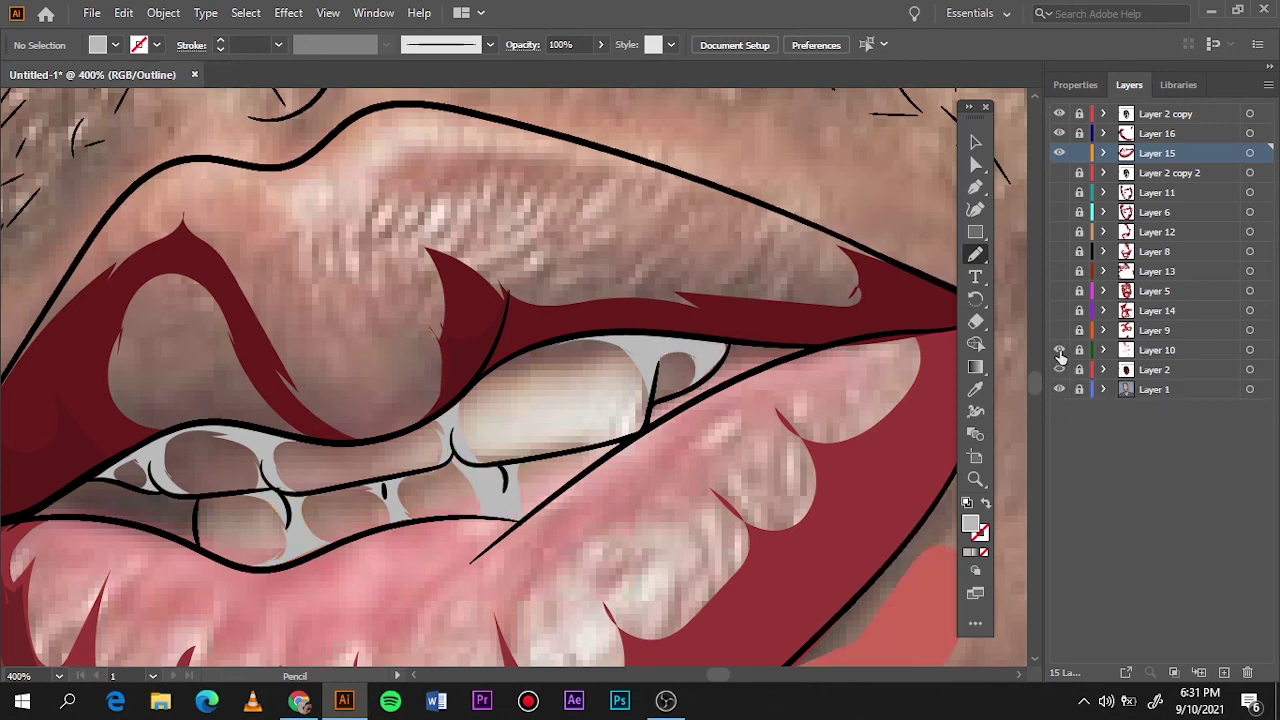
key("v")
key("ctrl+0")
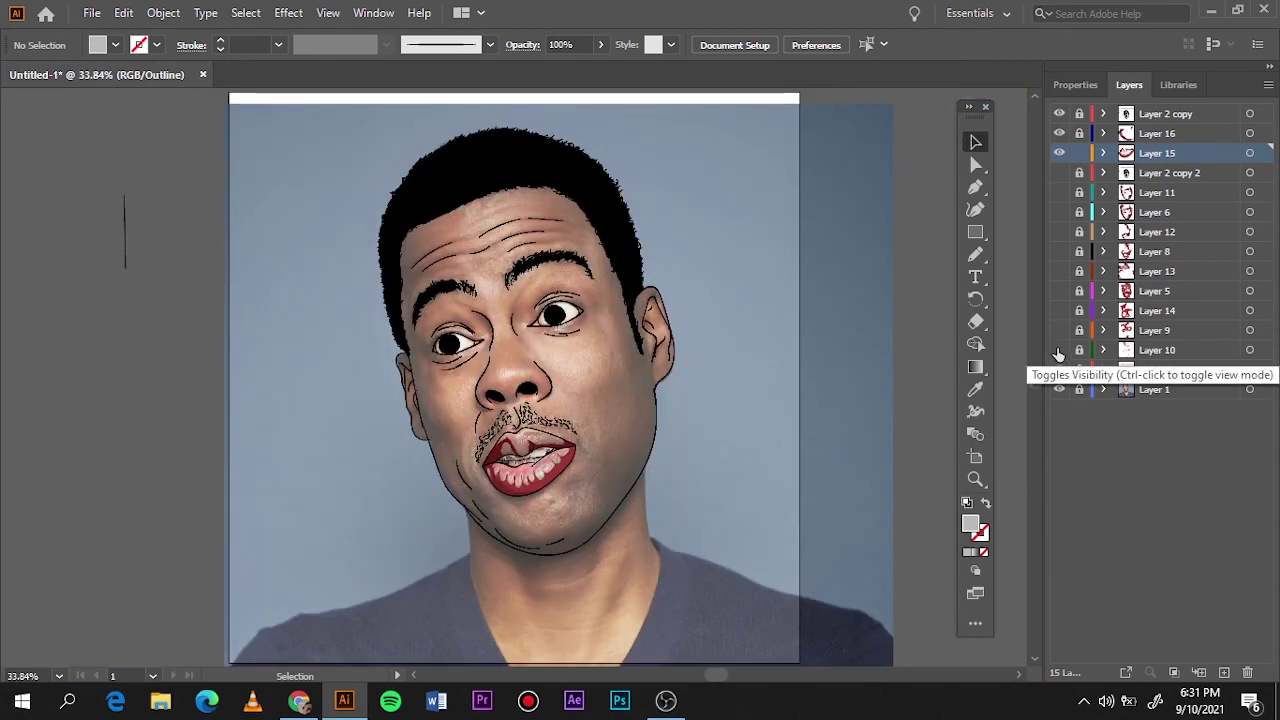
Show all the face shading layers again and set a muted purple 936F8F fill
left_click_drag(1059, 172, 1068, 345)
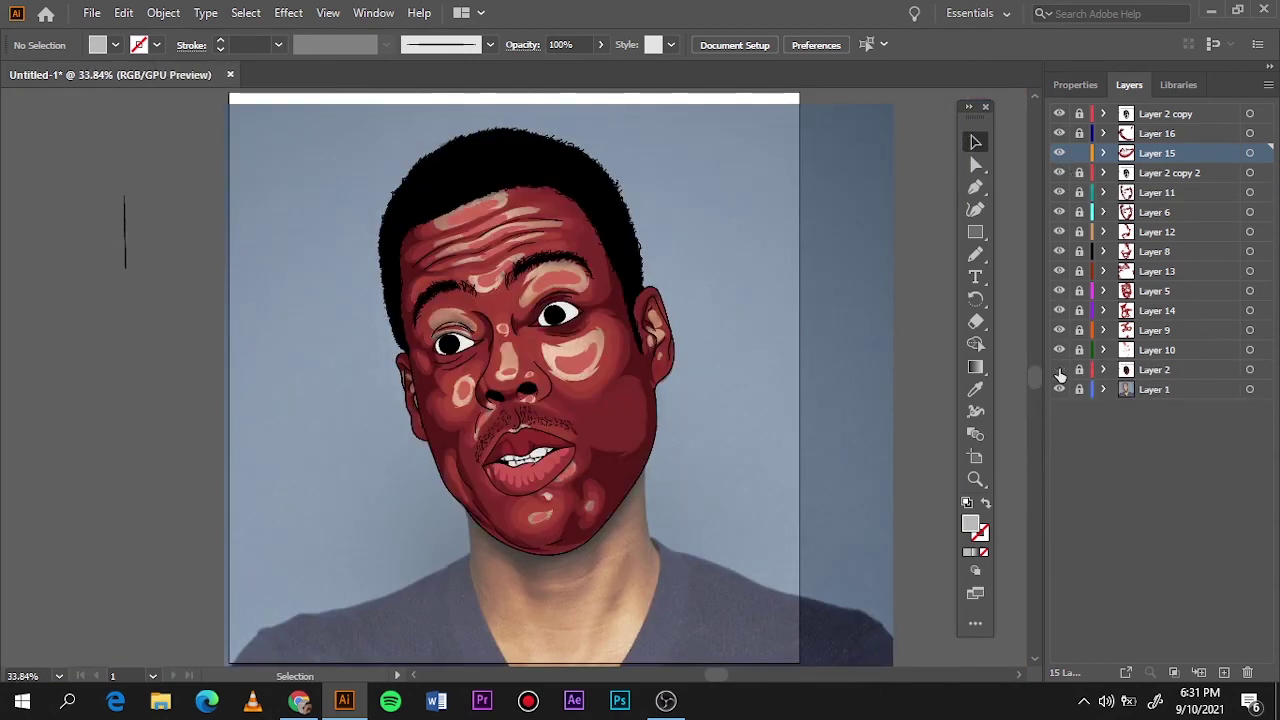
scroll(527, 308, "up", 3)
scroll(528, 302, "up", 1)
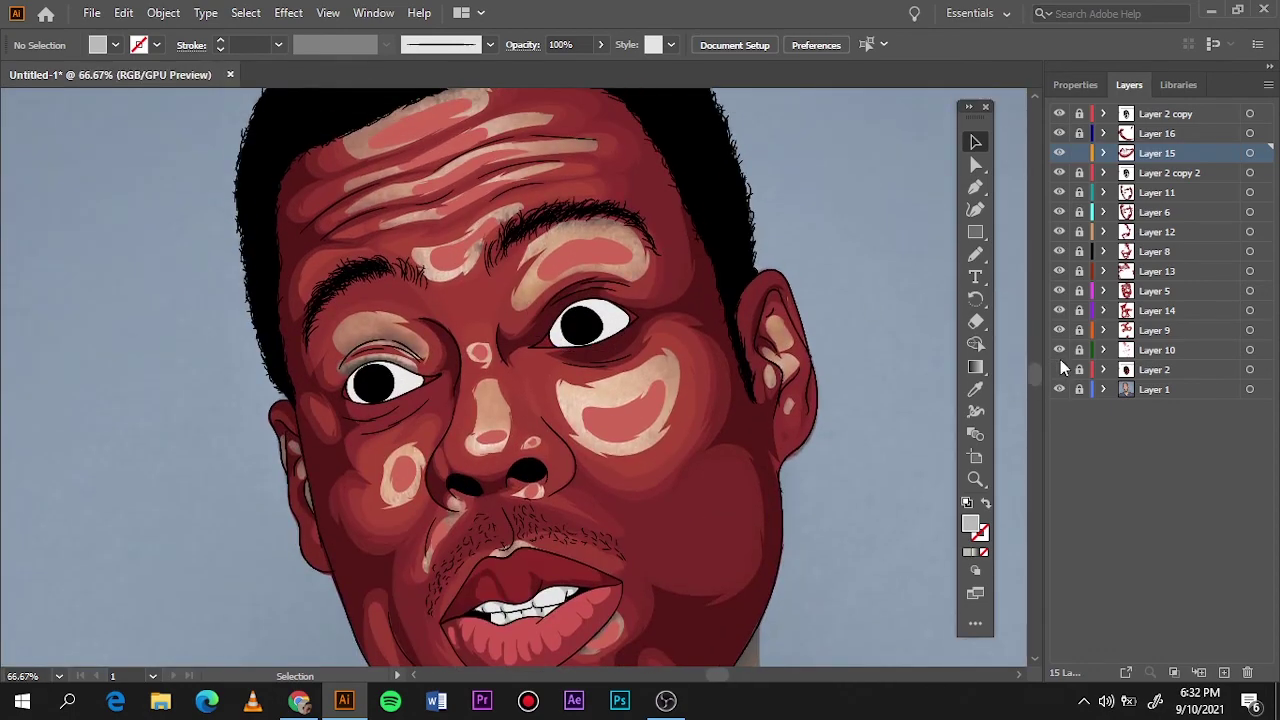
scroll(520, 320, "up", 2)
scroll(535, 270, "up", 3)
scroll(540, 250, "up", 1)
left_click(969, 524)
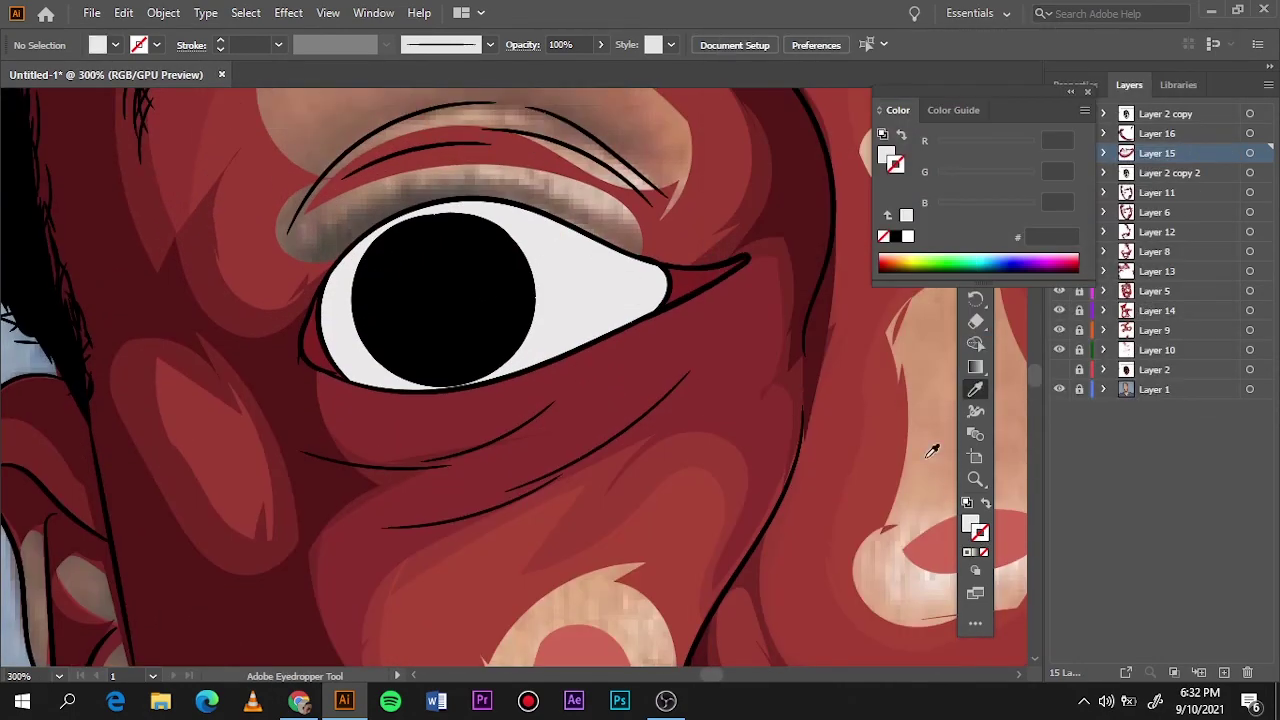
double_click(886, 155)
left_click(1208, 106)
Draw a purple shadow along the top of the left eye's white to its corner
key("n")
left_click_drag(332, 320, 434, 206)
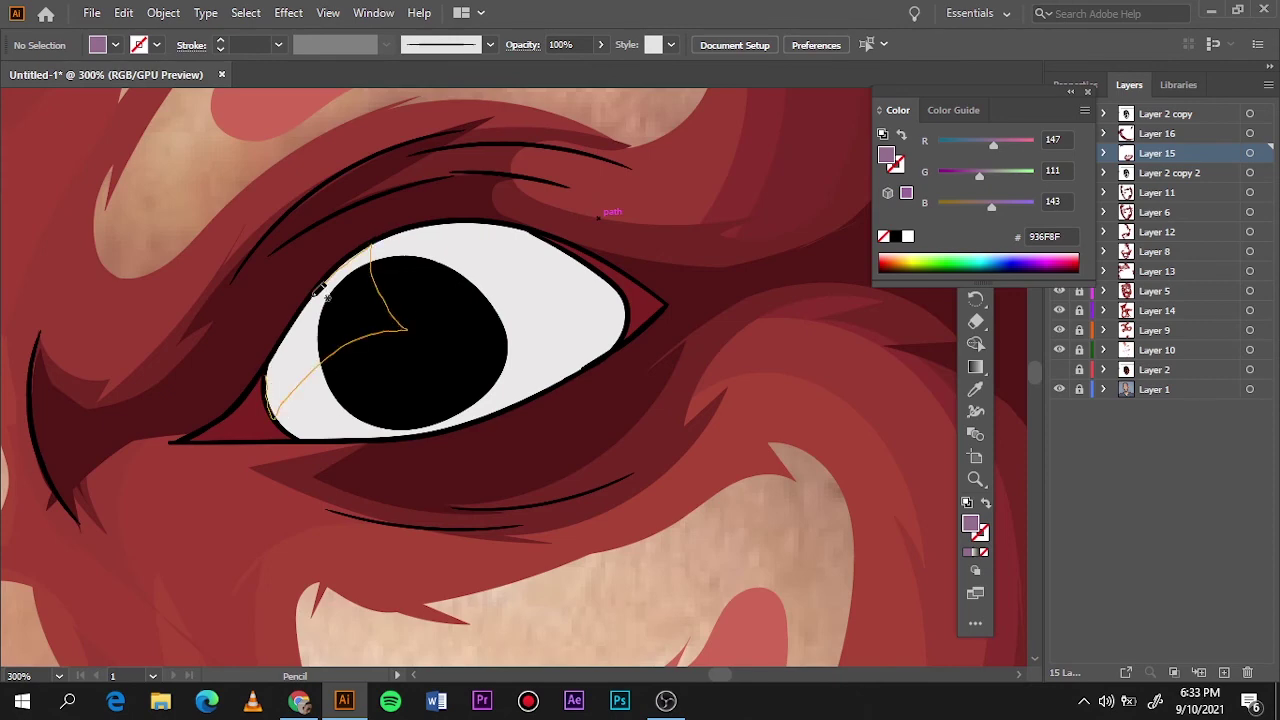
left_click_drag(320, 292, 322, 290)
left_click_drag(360, 340, 480, 266)
left_click_drag(540, 232, 605, 275)
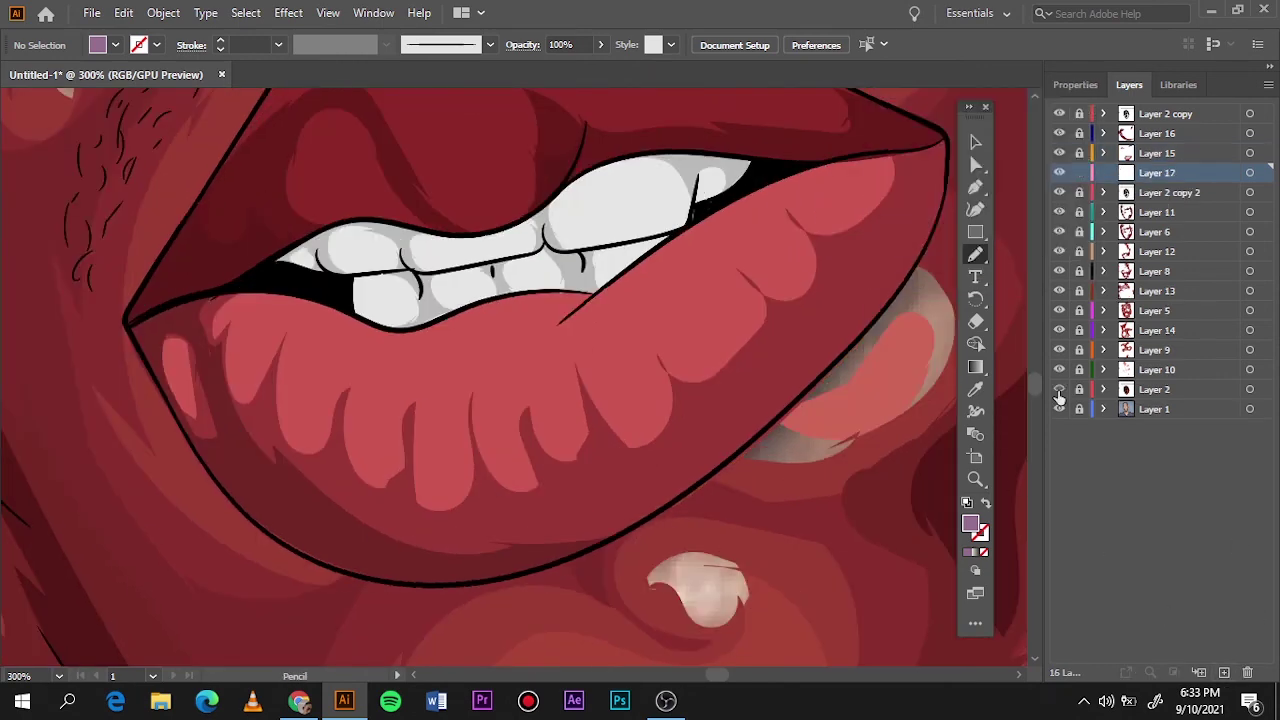
Hide Layer 2, make Layer 17 active, and set a red fill from the lower lip
left_click(1060, 392, "ctrl")
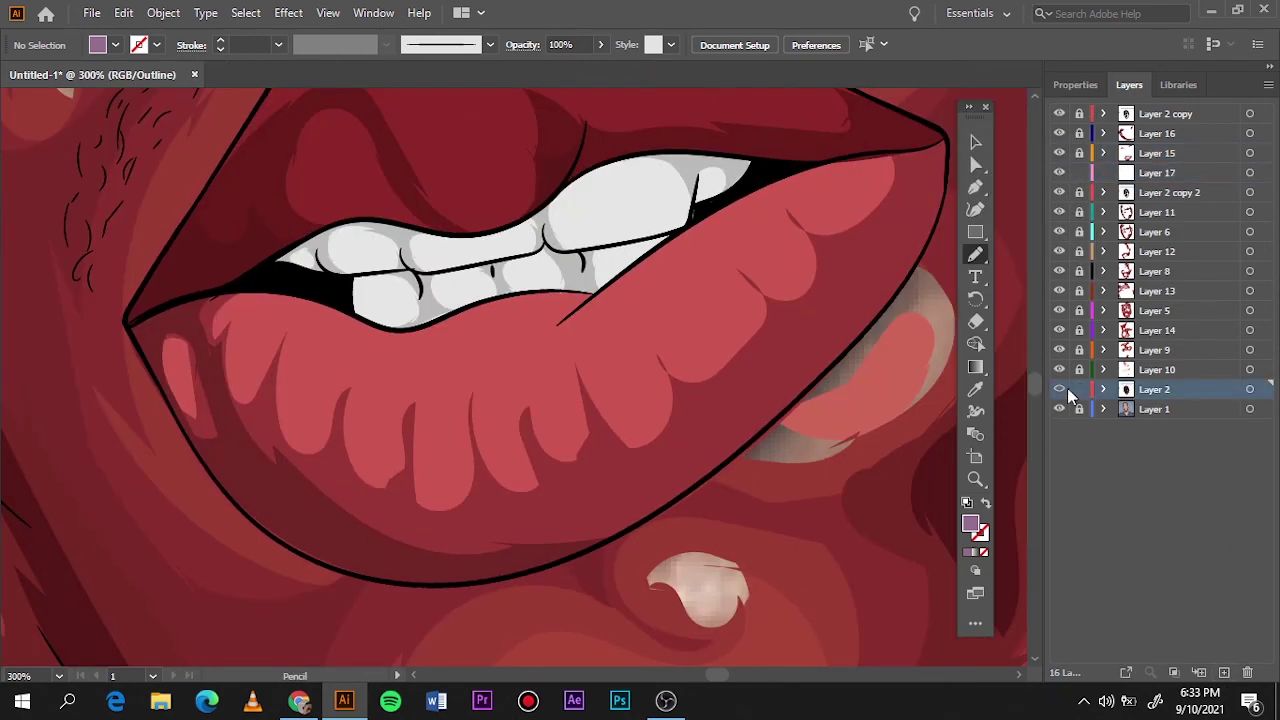
left_click(1060, 389)
scroll(957, 505, "up", 1)
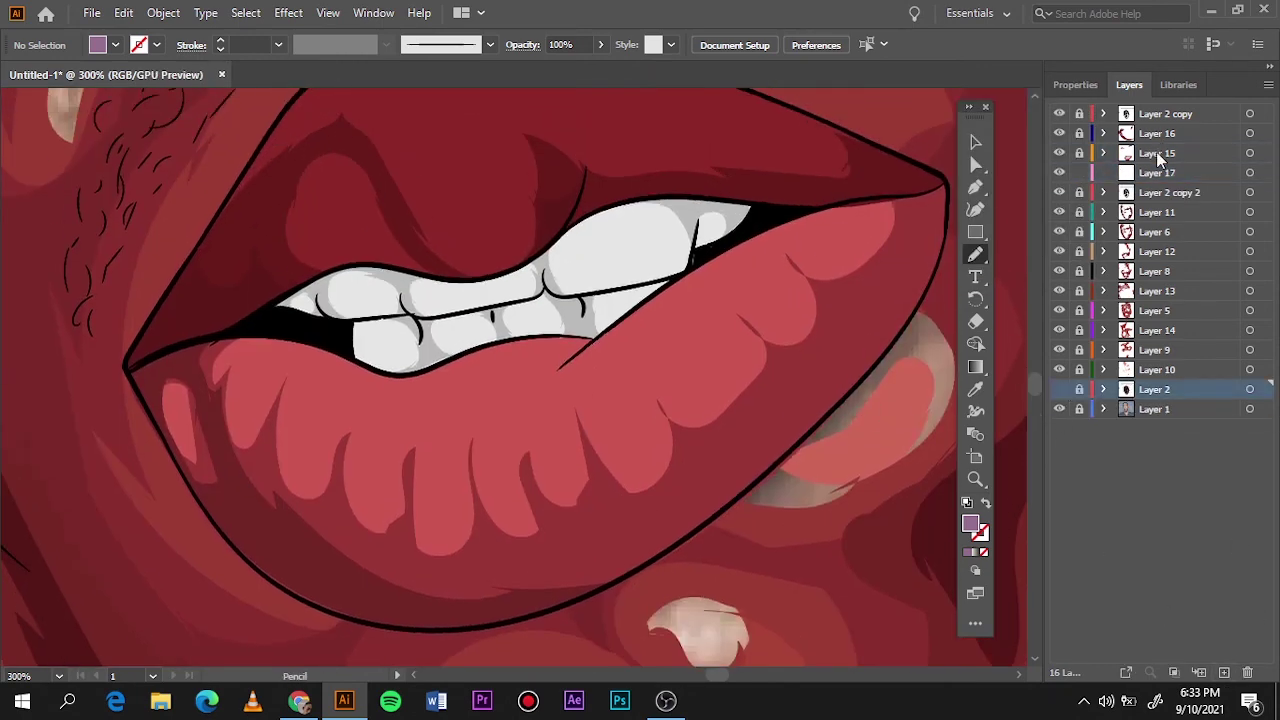
left_click(1160, 172)
key("i")
left_click(707, 404)
double_click(969, 523)
left_click(873, 166)
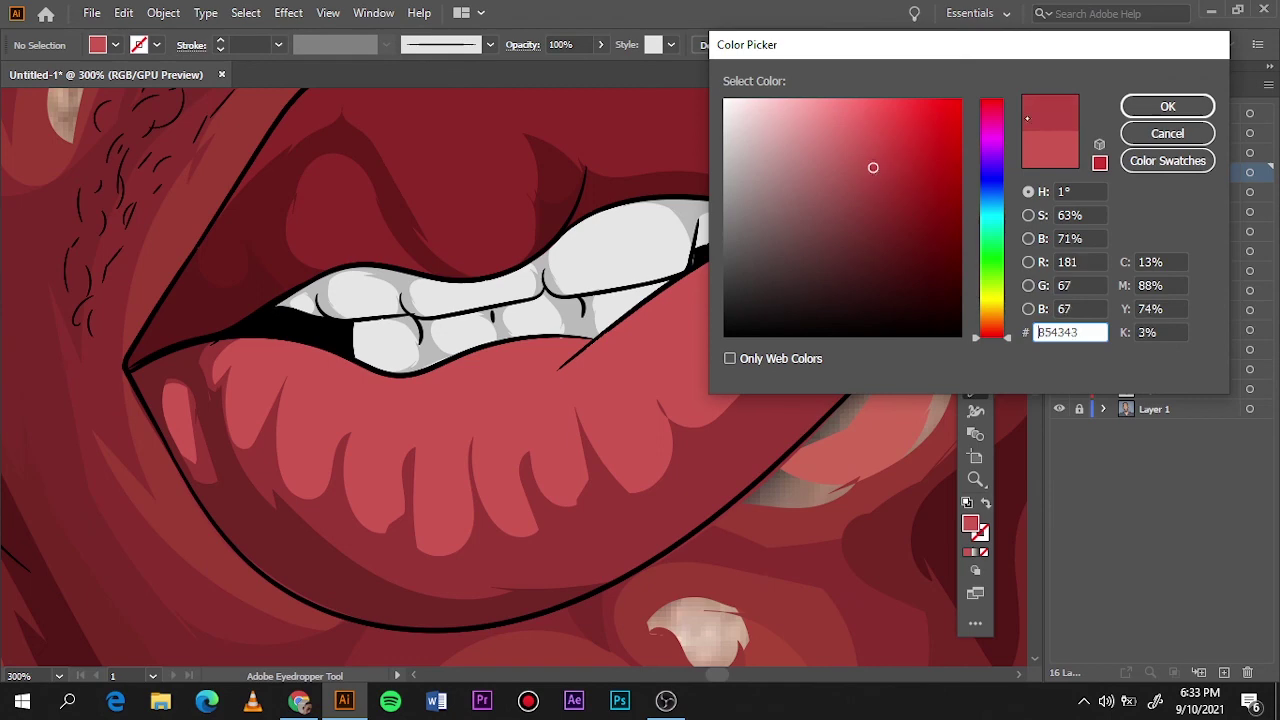
key("Return")
Draw red shading shapes across the lower lip from left to right
key("n")
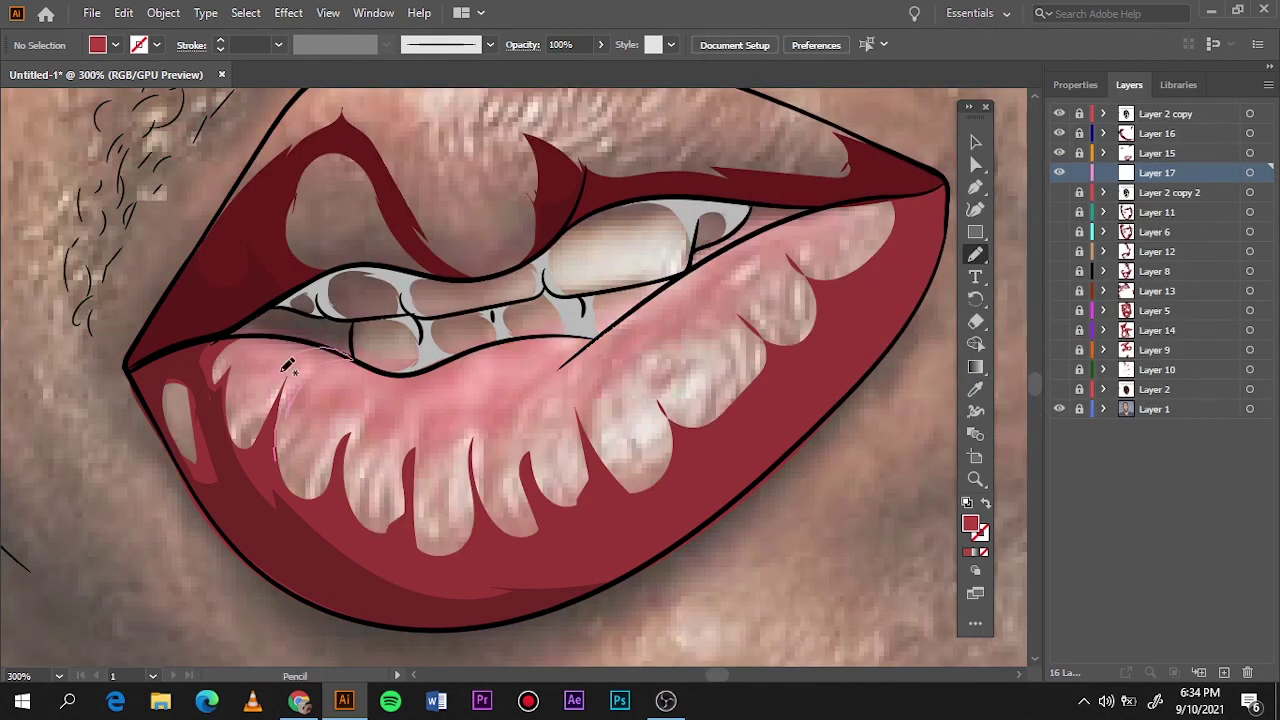
mouse_move(214, 350)
left_mouse_down()
mouse_move(323, 406)
mouse_move(266, 490)
mouse_move(405, 383)
left_mouse_up()
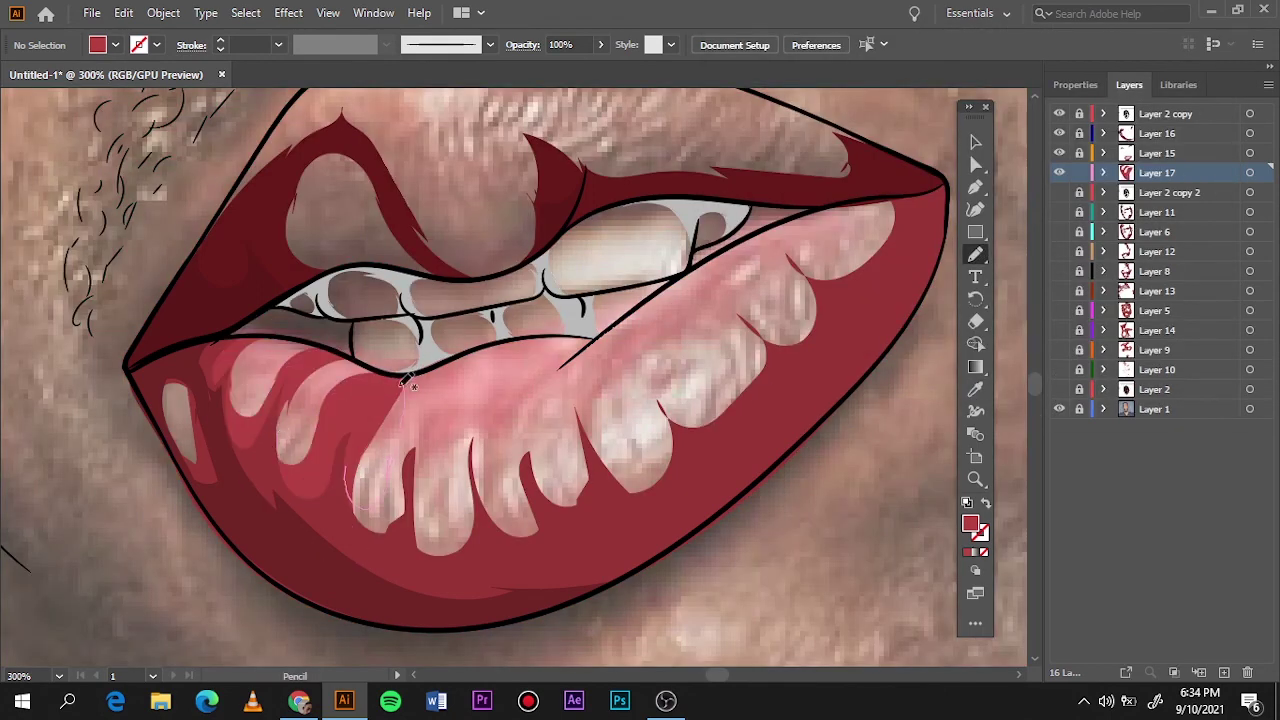
left_click_drag(338, 494, 400, 380)
left_click_drag(470, 578, 568, 358)
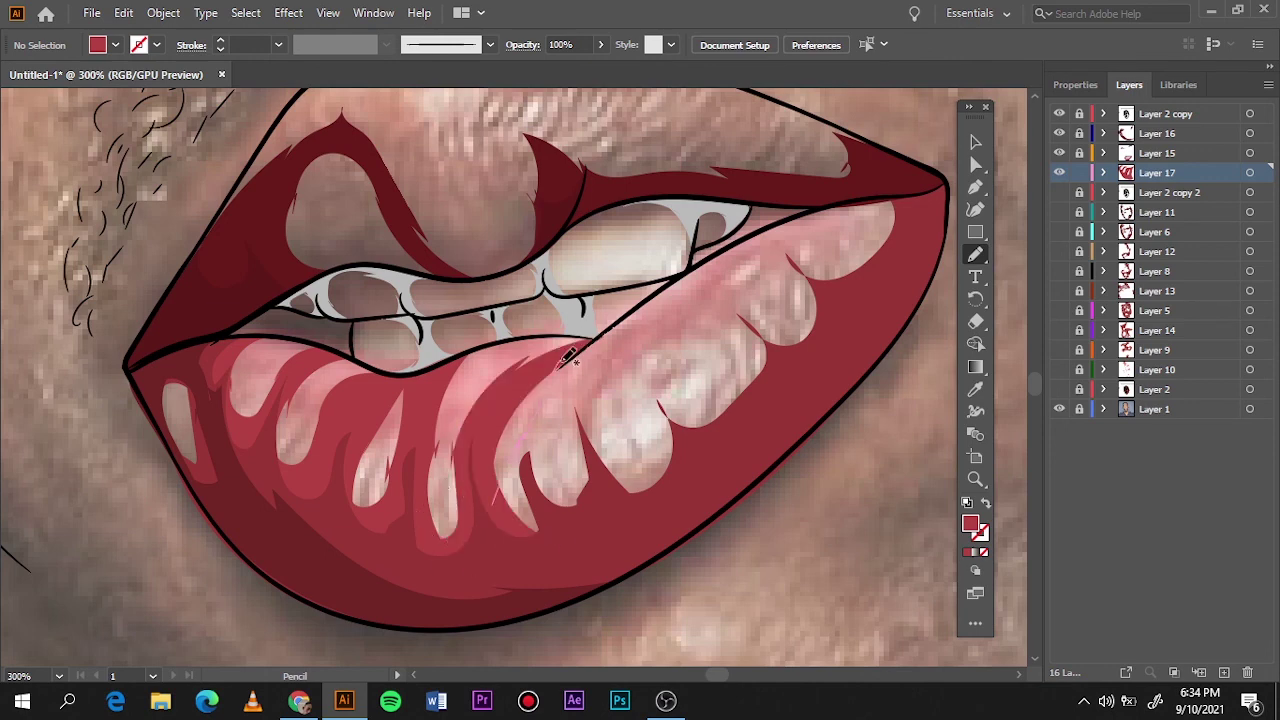
left_click_drag(553, 446, 514, 508)
mouse_move(620, 318)
left_mouse_down()
mouse_move(676, 285)
mouse_move(694, 412)
left_mouse_up()
mouse_move(748, 276)
left_mouse_down()
mouse_move(690, 275)
mouse_move(893, 248)
left_mouse_up()
left_click_drag(848, 190, 850, 195)
Sample the darker upper lip red as the fill, with Layer 2 hidden for tracing
scroll(848, 190, "up", 3)
left_click(1059, 389)
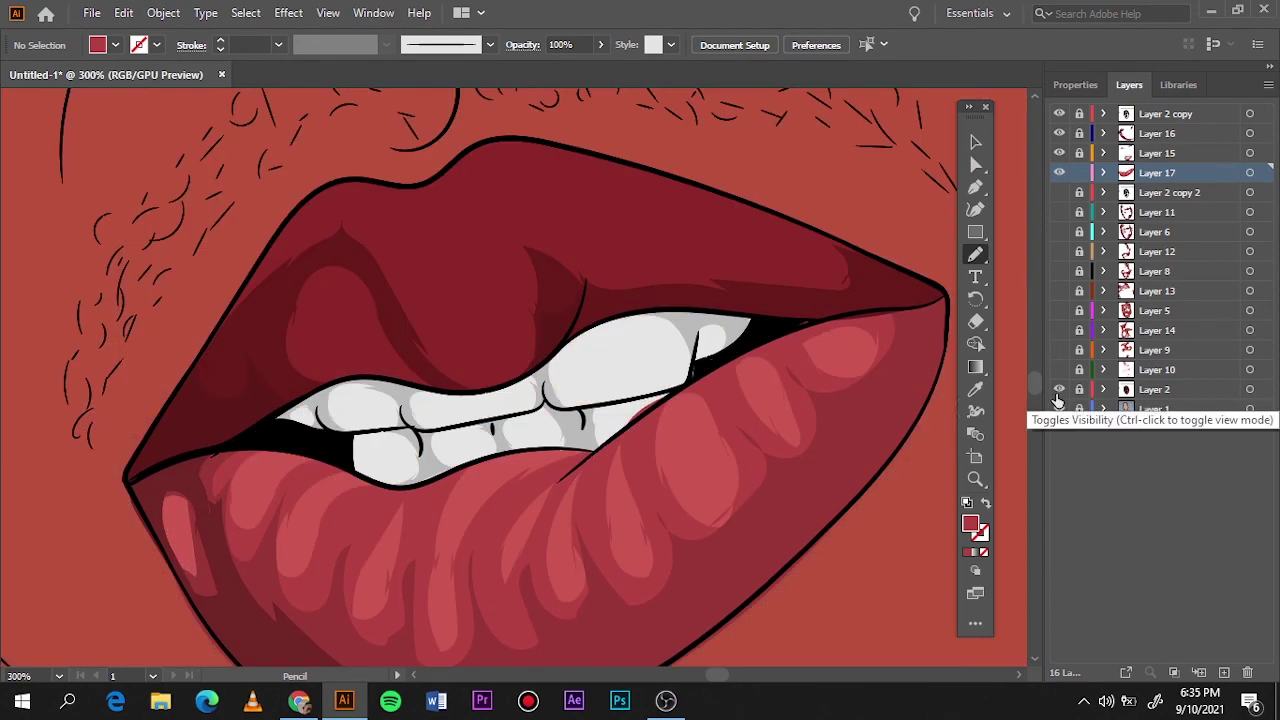
left_click(975, 389)
left_click(737, 223)
double_click(970, 523)
left_click(1168, 106)
left_click(1059, 389)
key("n")
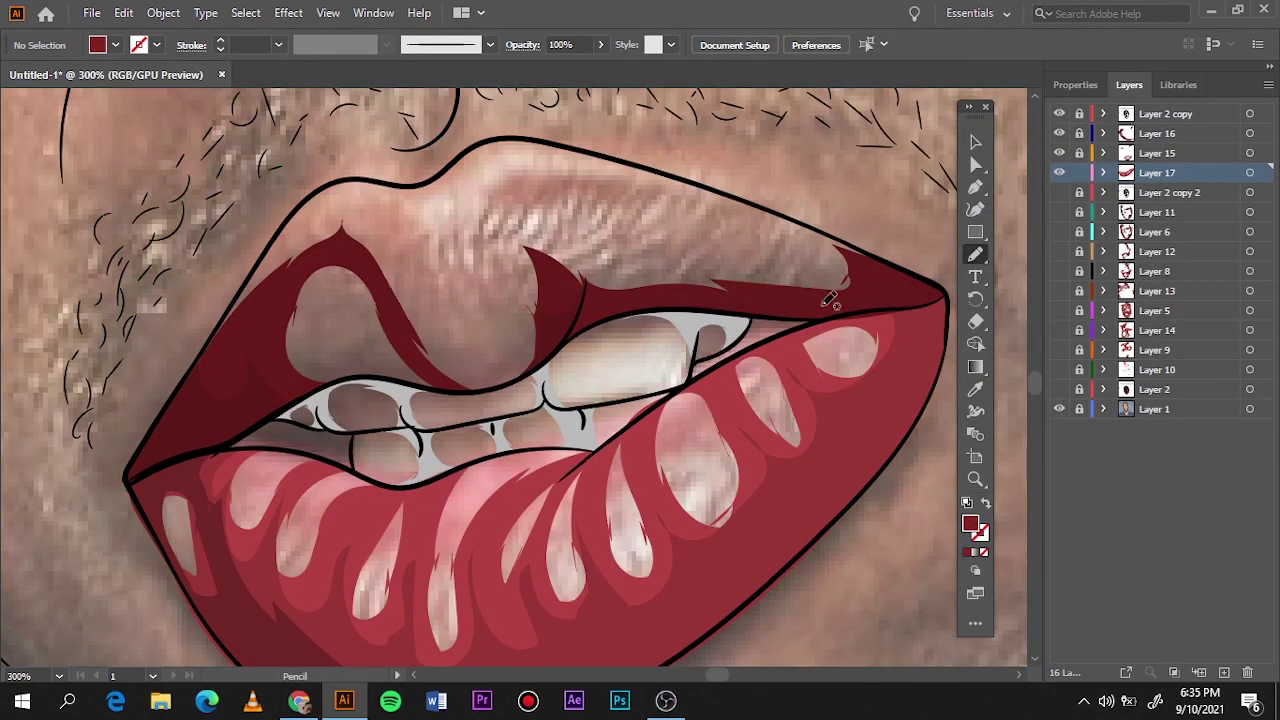
Draw three dark red shading shapes over the upper lip and add a new layer
left_click_drag(737, 254, 533, 275)
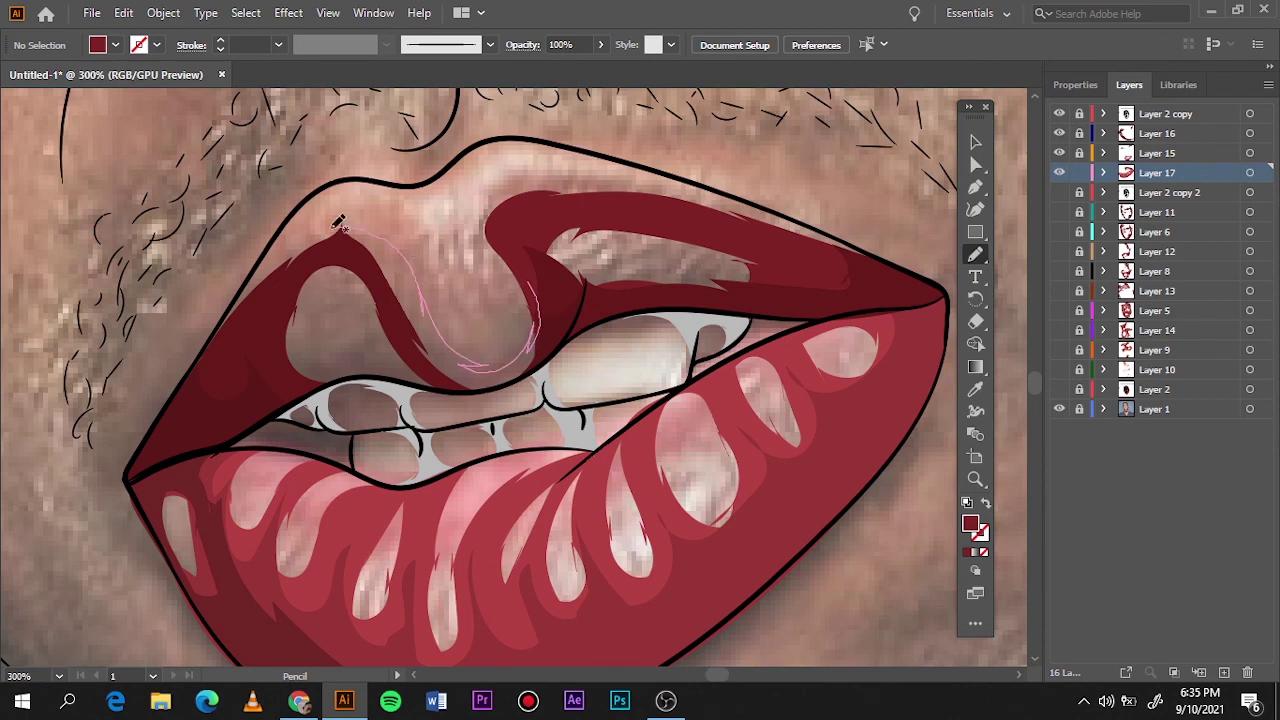
mouse_move(340, 222)
left_mouse_down()
mouse_move(432, 375)
mouse_move(310, 310)
left_mouse_up()
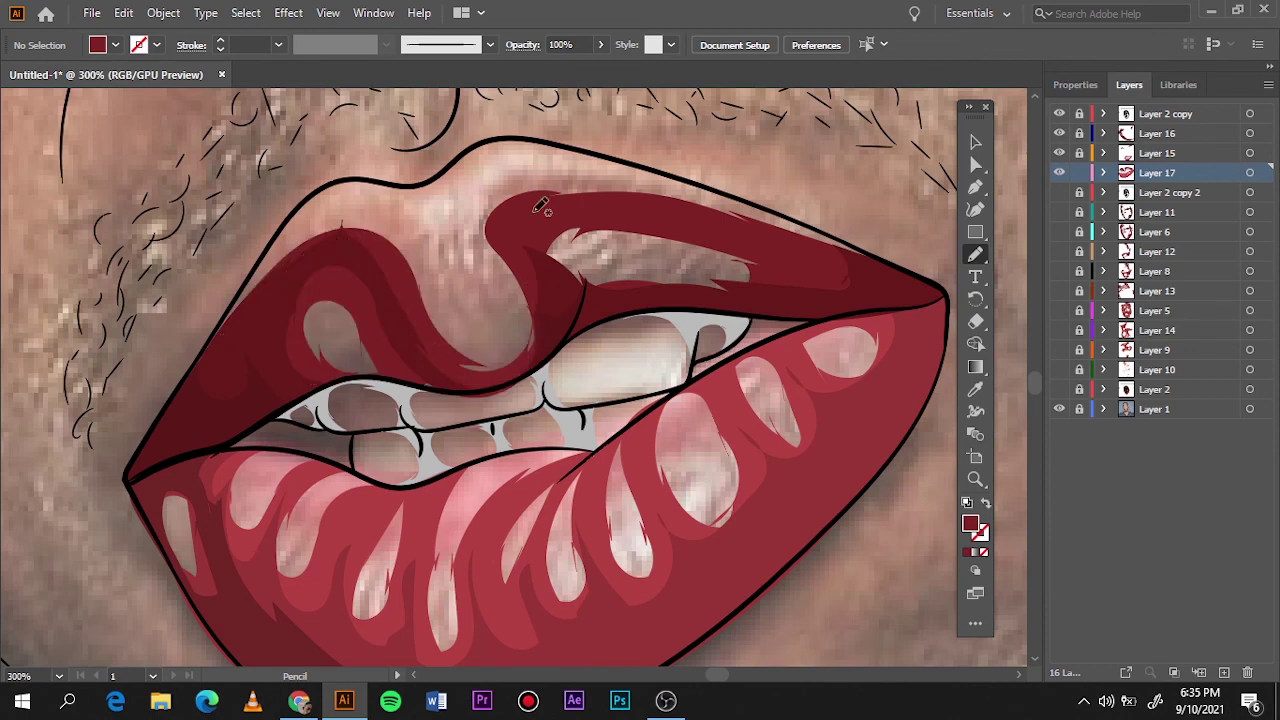
left_click_drag(530, 250, 470, 230)
left_click(1059, 389)
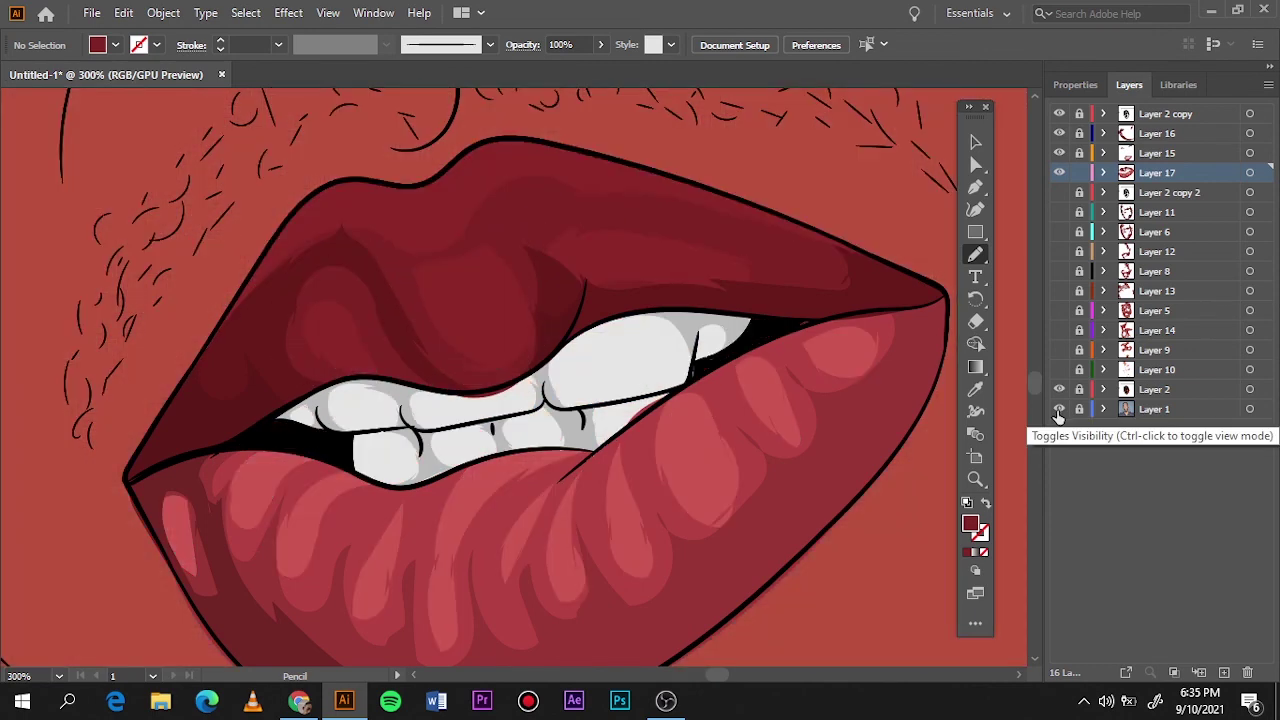
key("ctrl+l")
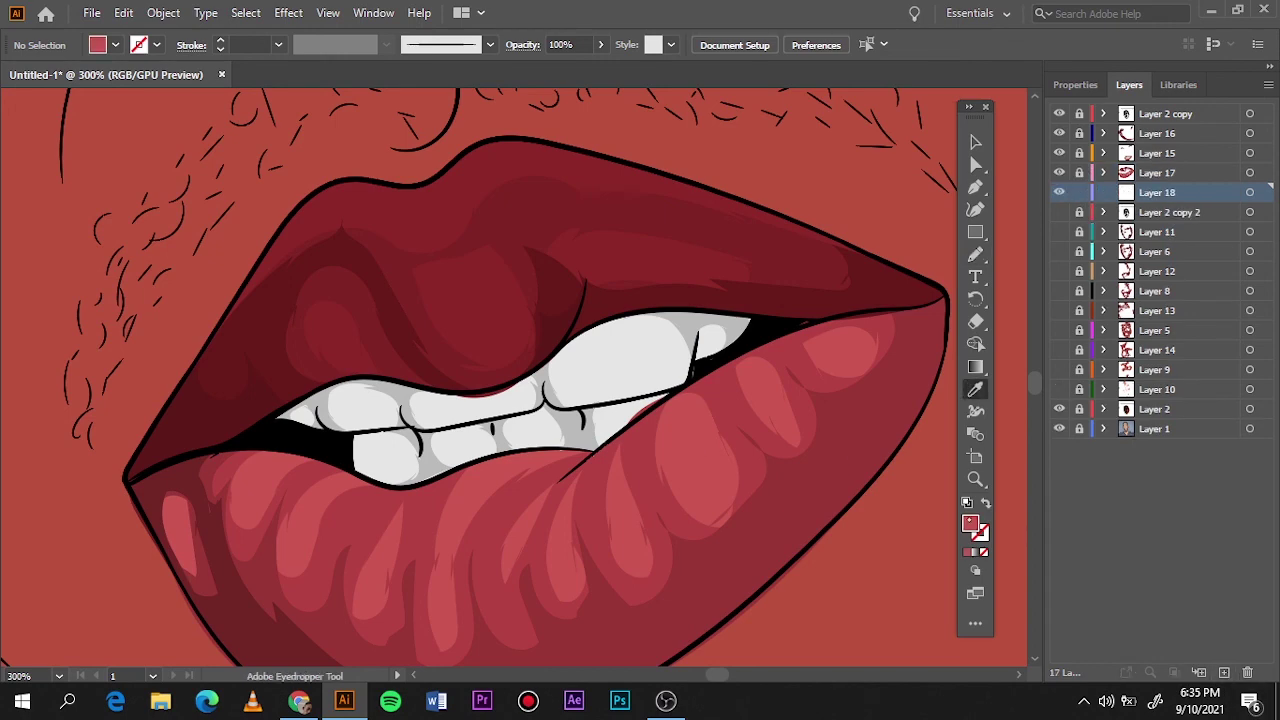
Draw a pink highlight shape on the lower lip with Layer 2 hidden
double_click(969, 524)
left_click(1166, 106)
left_click(1059, 409)
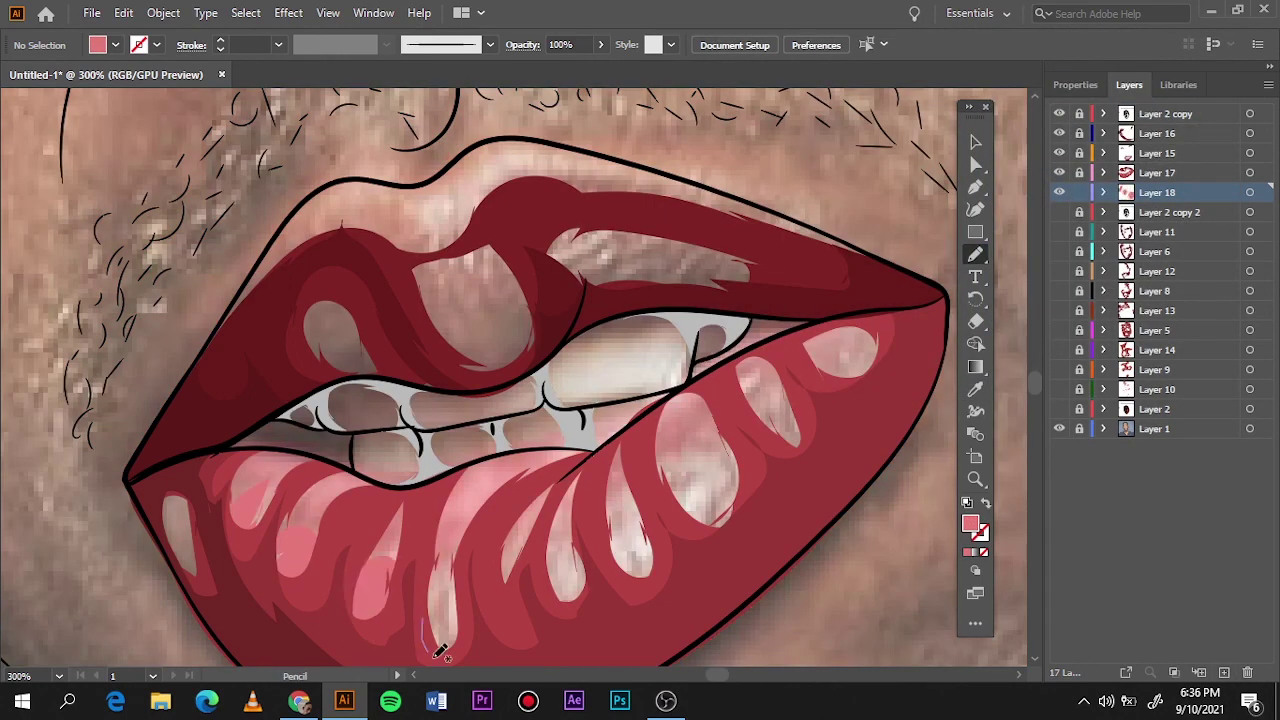
left_click_drag(684, 534, 688, 528)
key("ctrl+0")
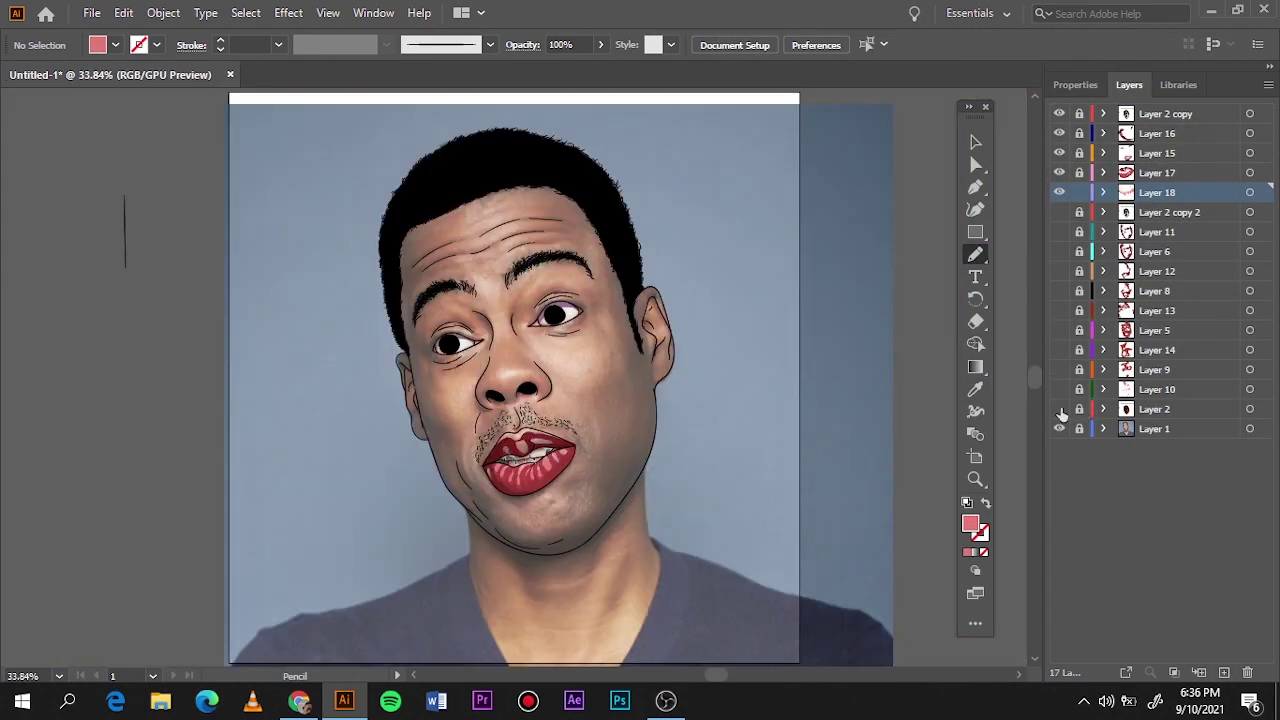
Show all shading layers, hide the reference photo, and add a new top layer
left_click(1059, 409)
left_click(1059, 428)
left_click(1059, 389)
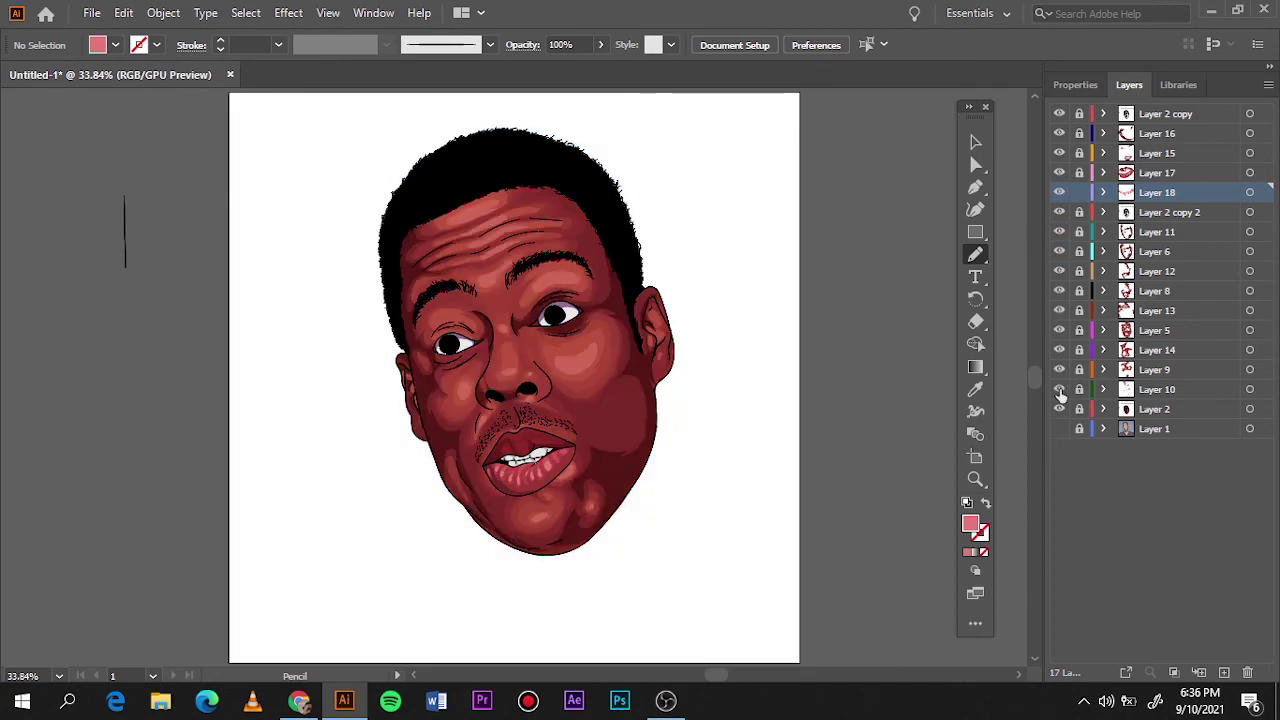
key("v")
left_click(1059, 428)
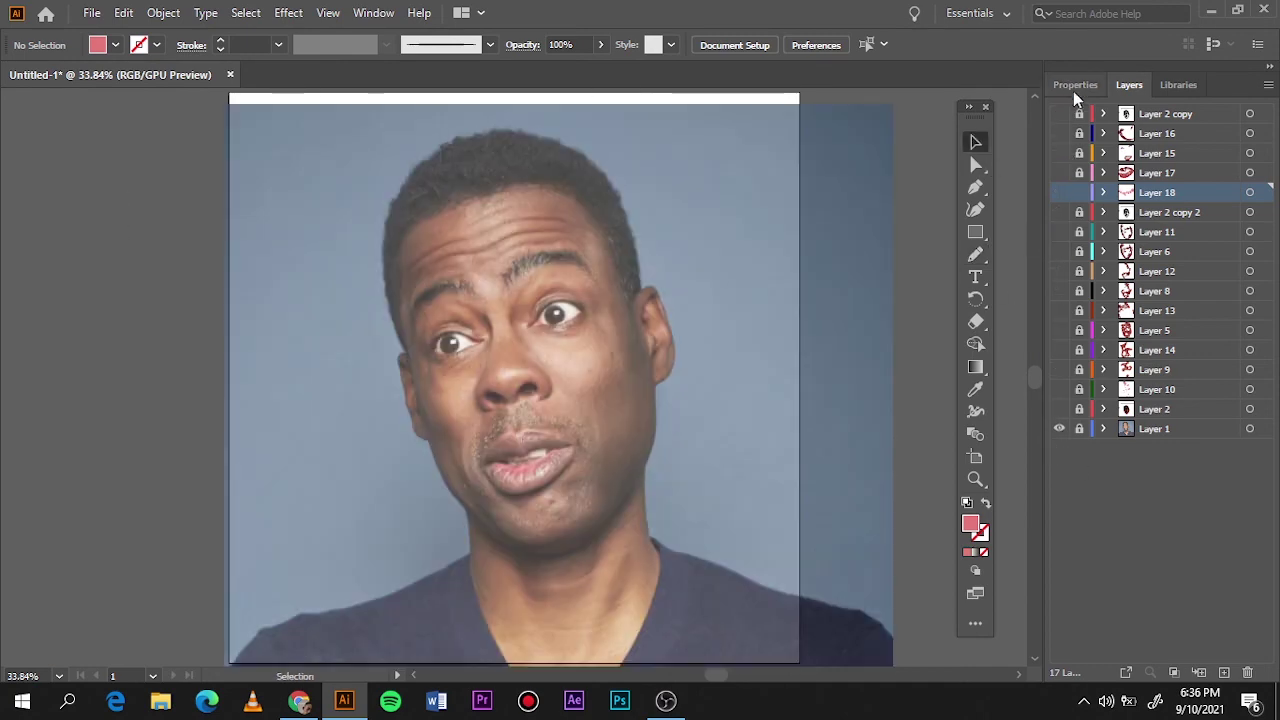
key("ctrl+l")
key("i")
left_click(1059, 448)
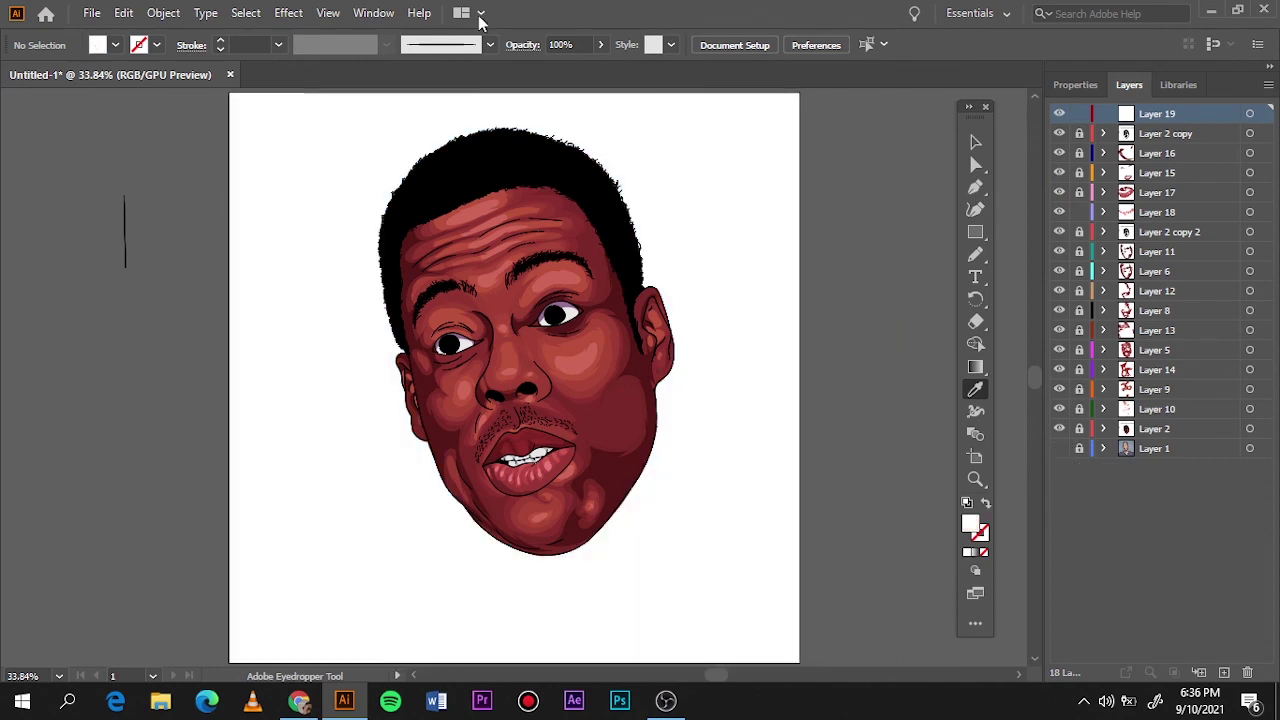
left_click(490, 44)
Choose the Paintbrush with the 5 pt Round brush and fit the artboard in view
left_click(351, 86)
left_click(975, 253)
left_click(1060, 251)
scroll(420, 380, "up", 2)
scroll(420, 380, "up", 5)
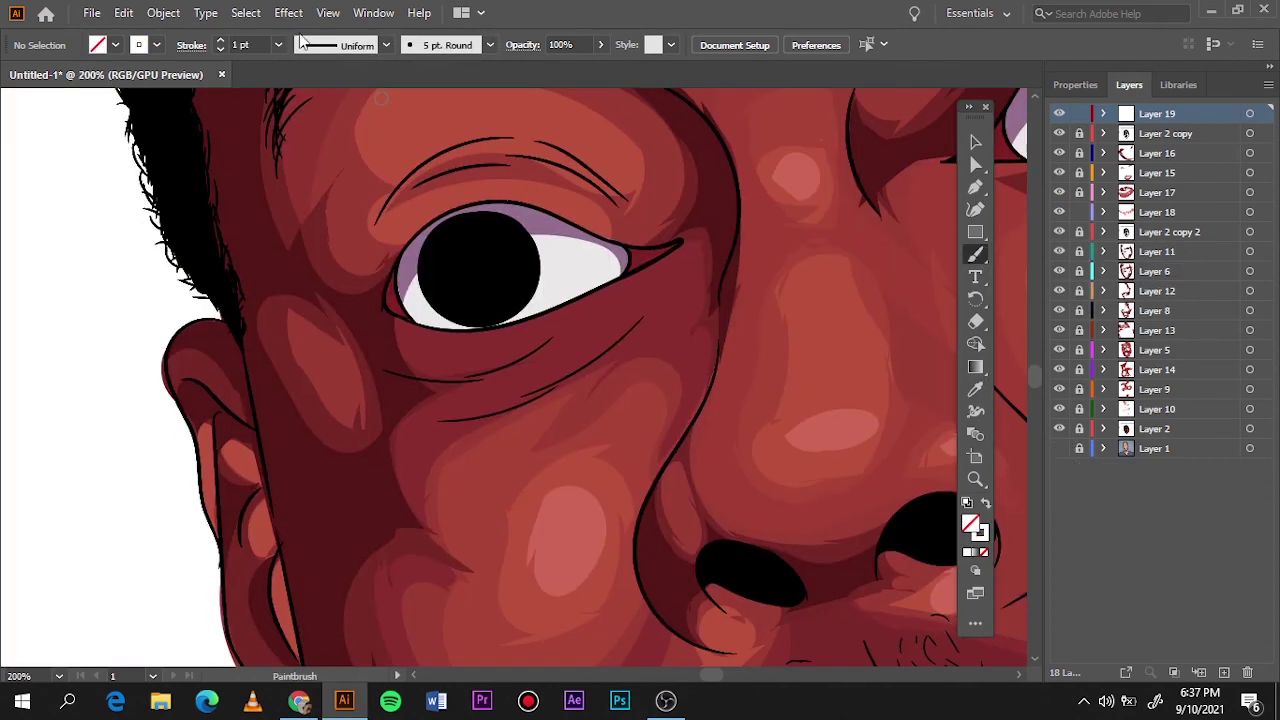
scroll(500, 257, "right", 5)
scroll(657, 165, "down", 1)
key("ctrl+0")
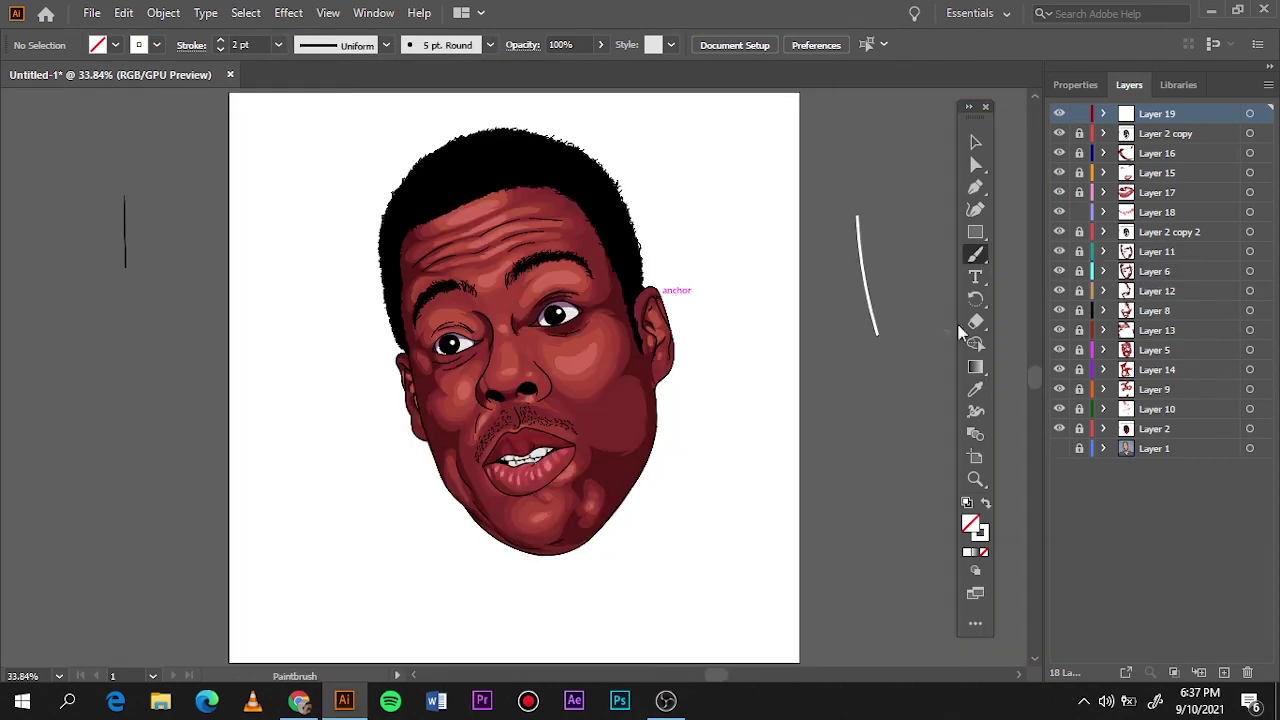